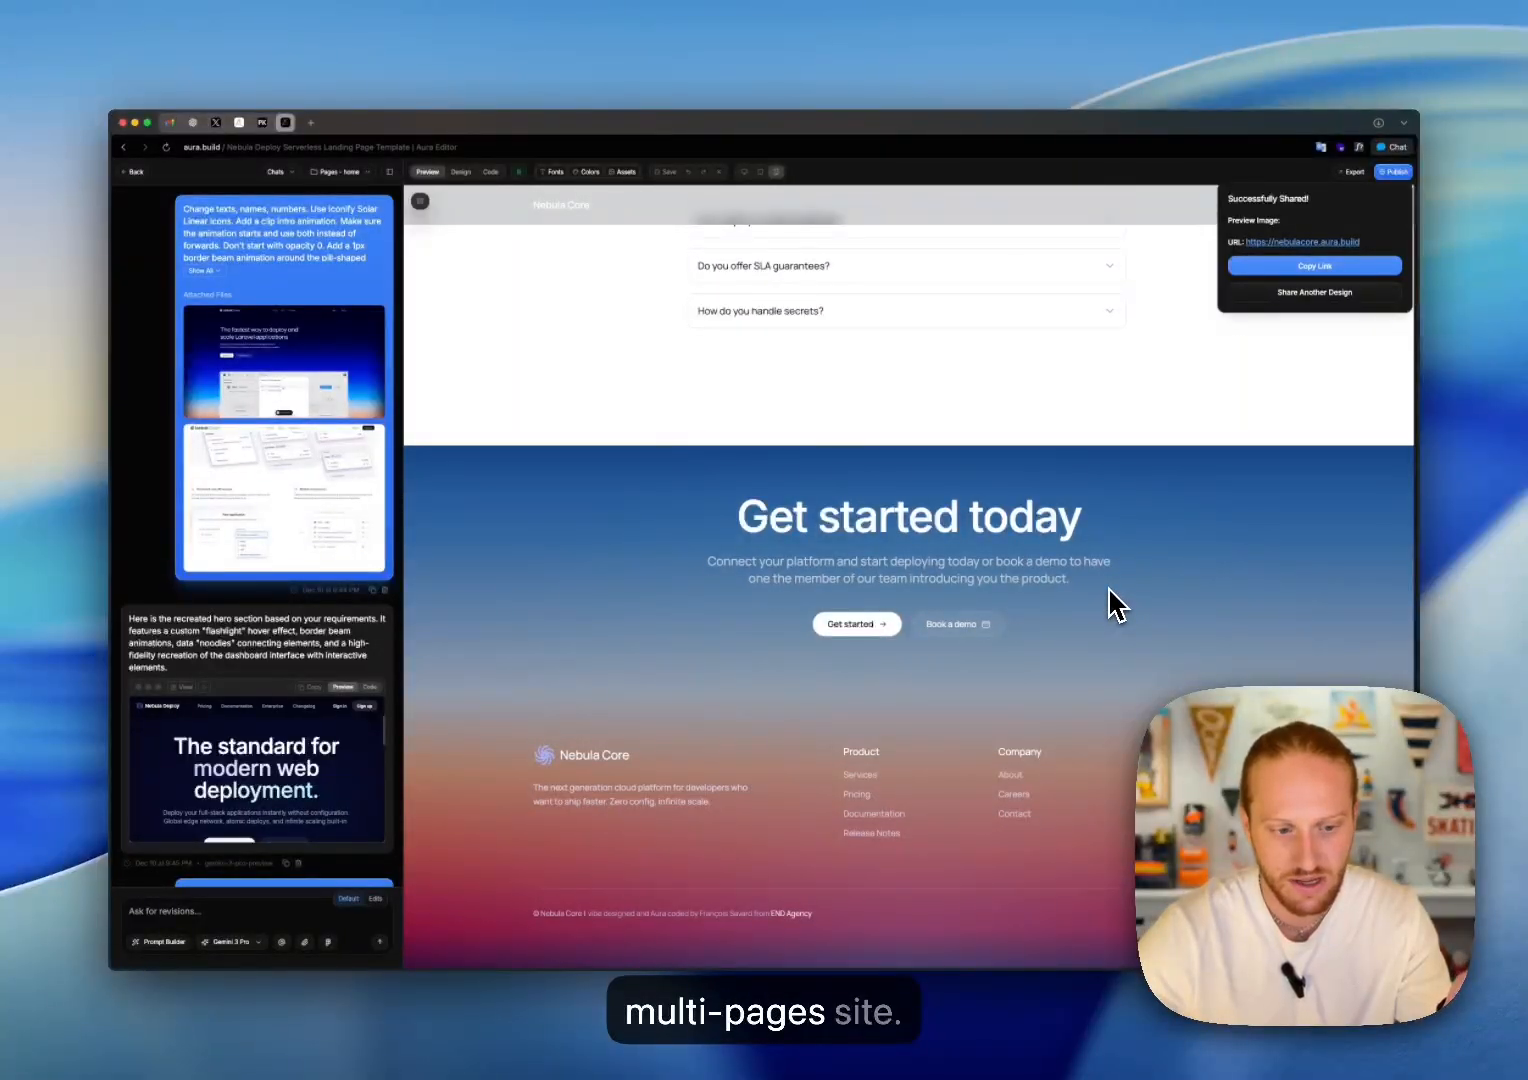
Step: Create a new page named "pricing" in the Nebula Deploy project
scroll(1112, 604, "up", 10)
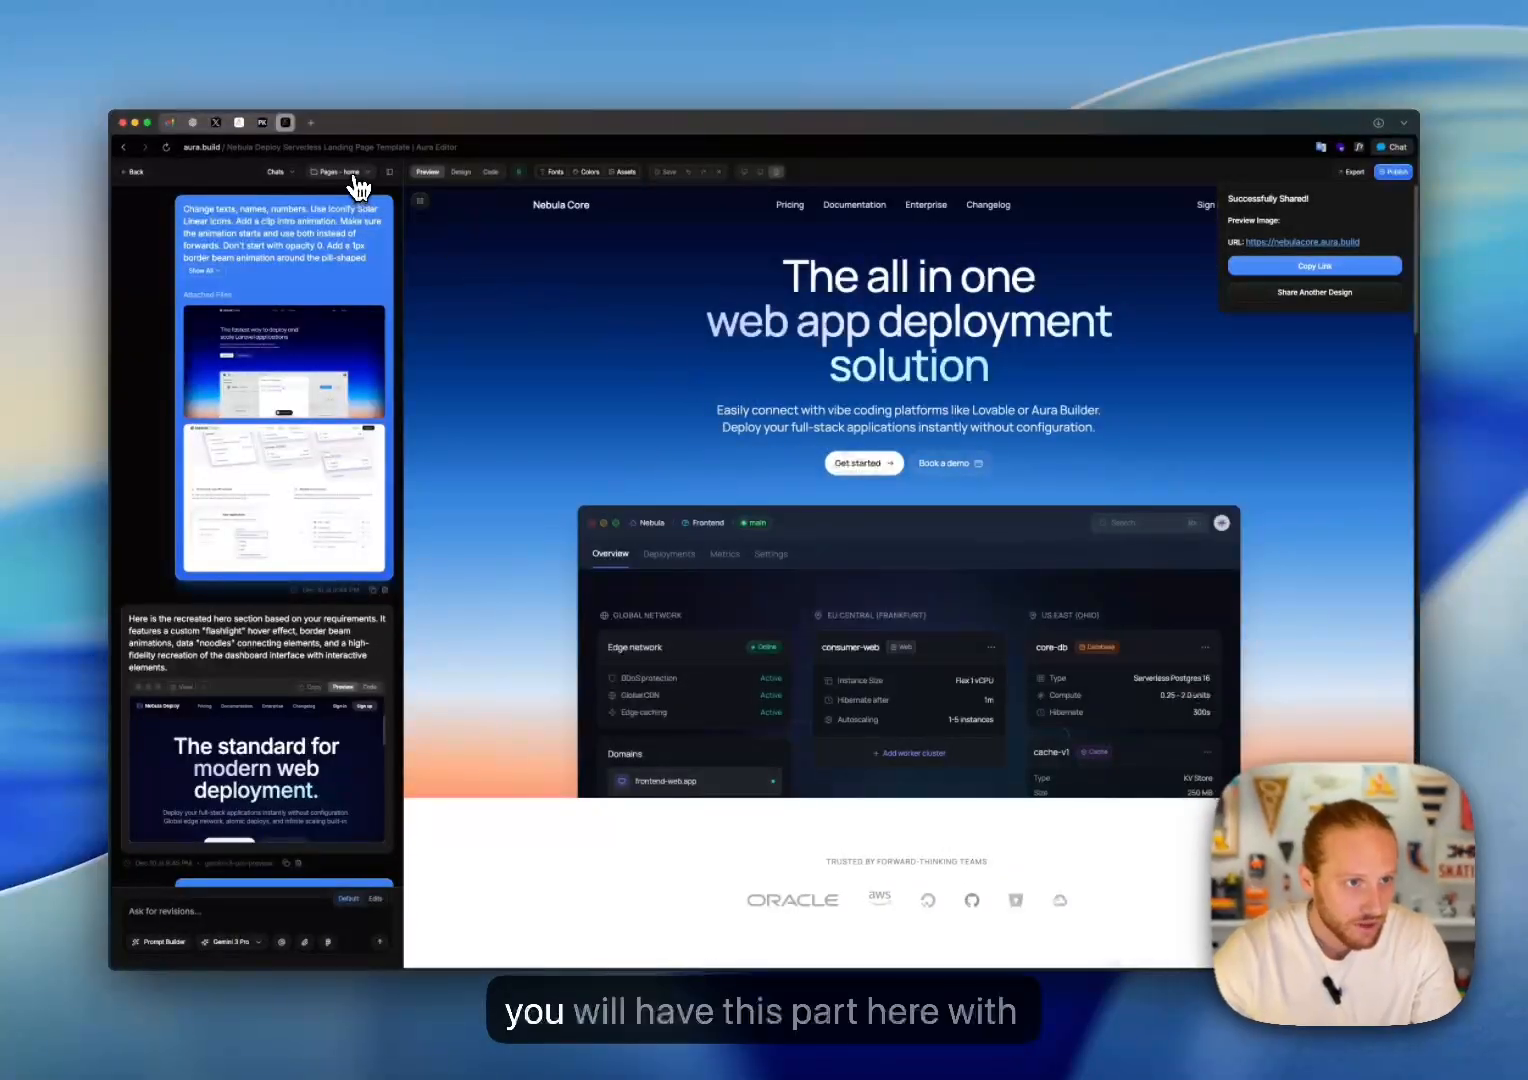
left_click(358, 186)
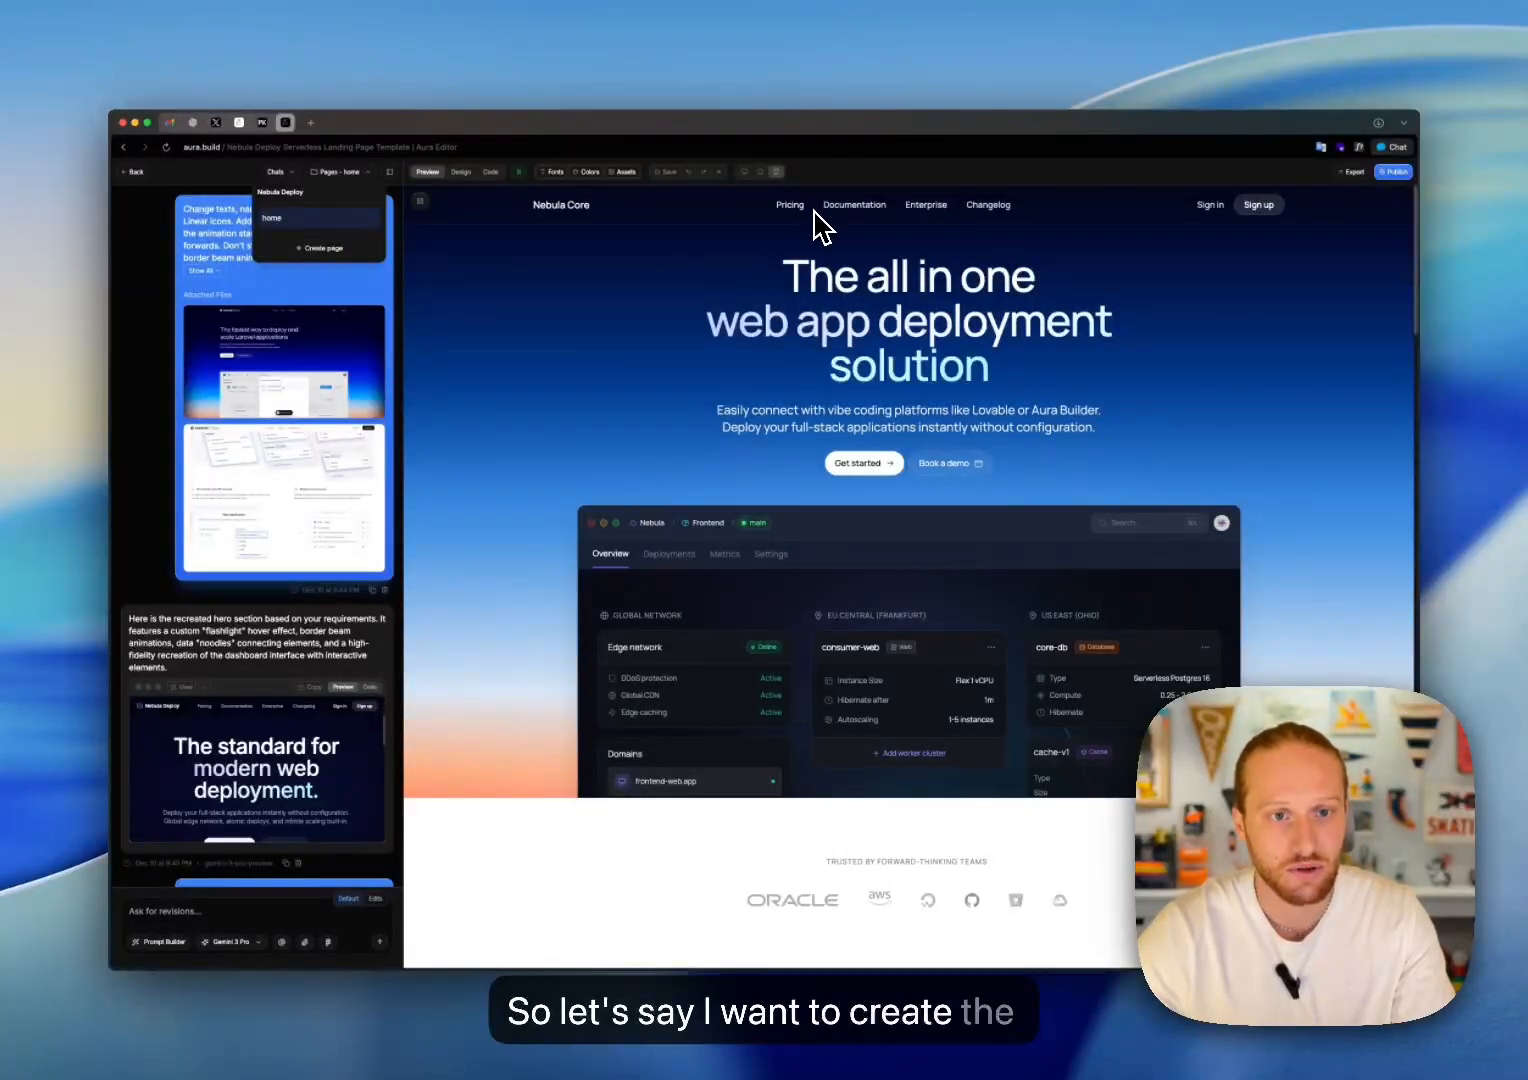
scroll(815, 307, "down", 3)
scroll(815, 341, "up", 3)
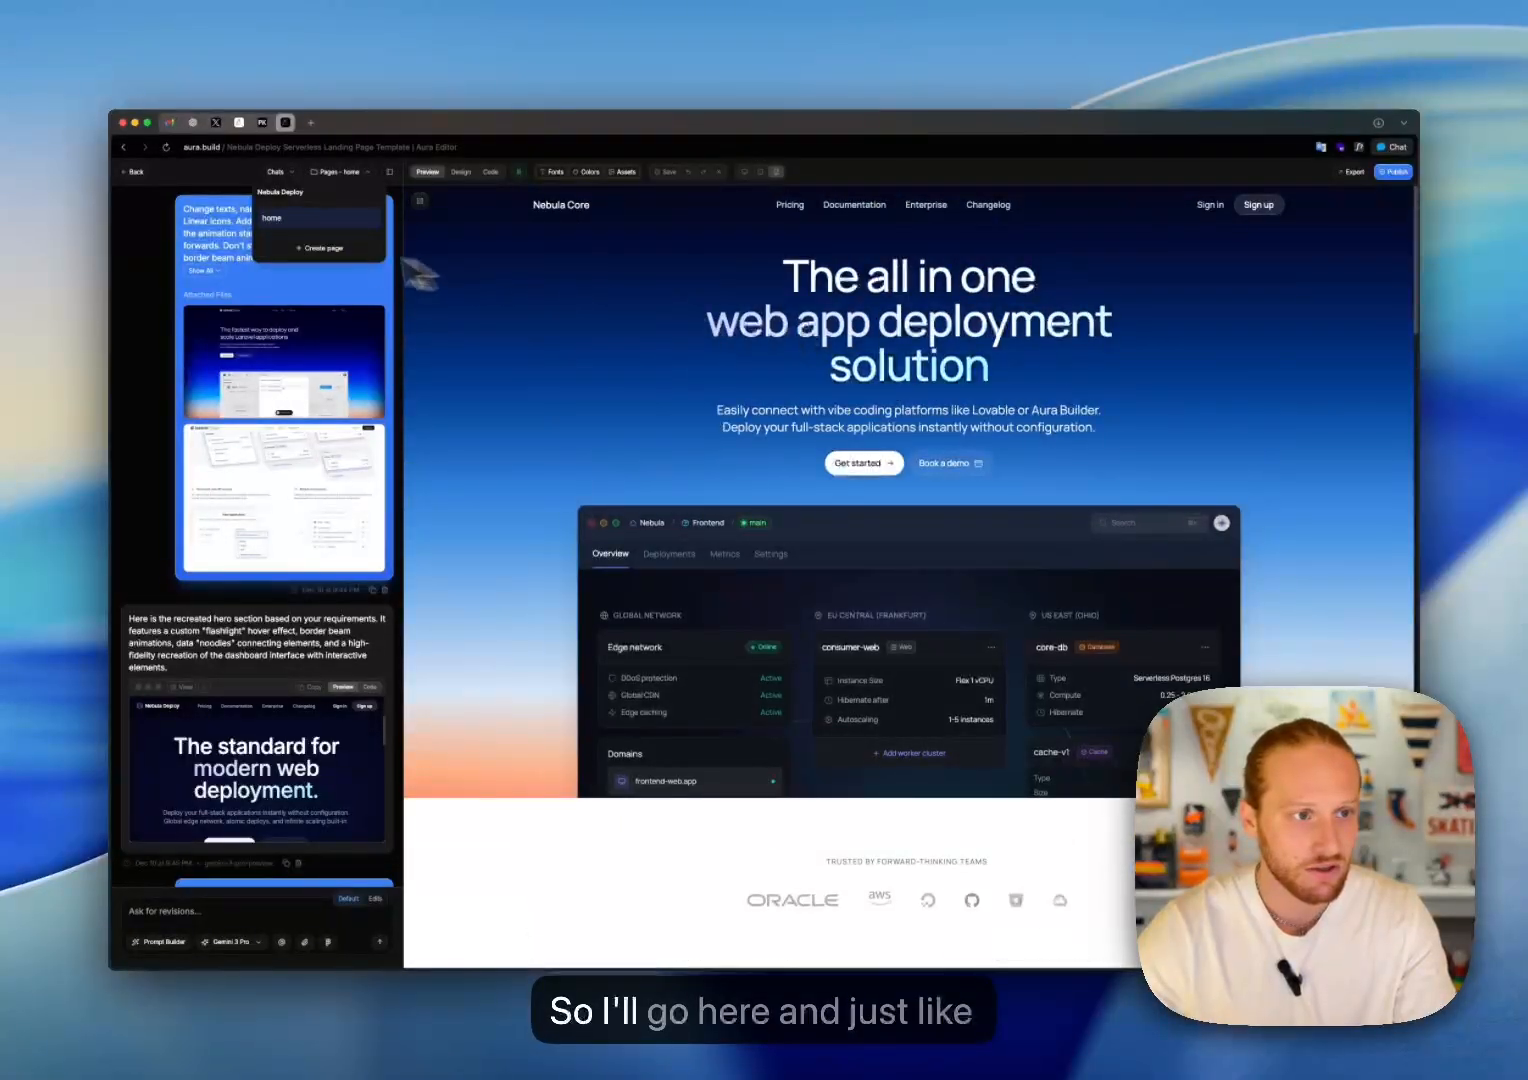
left_click(310, 249)
type("pric")
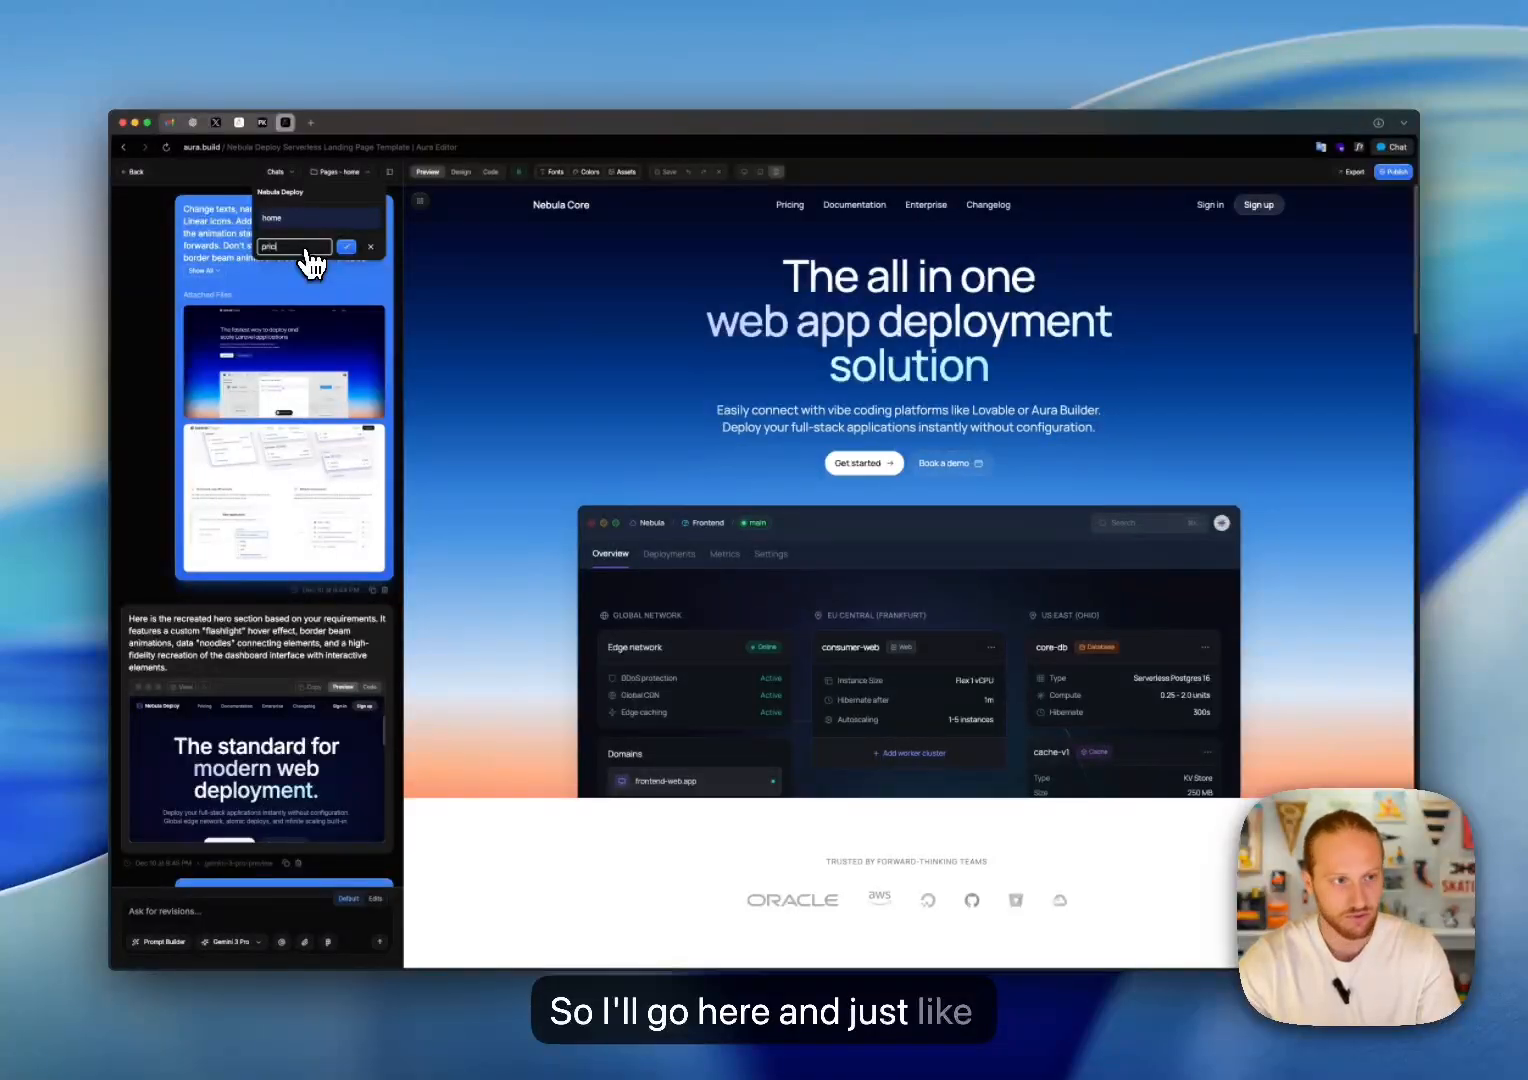
type("ing")
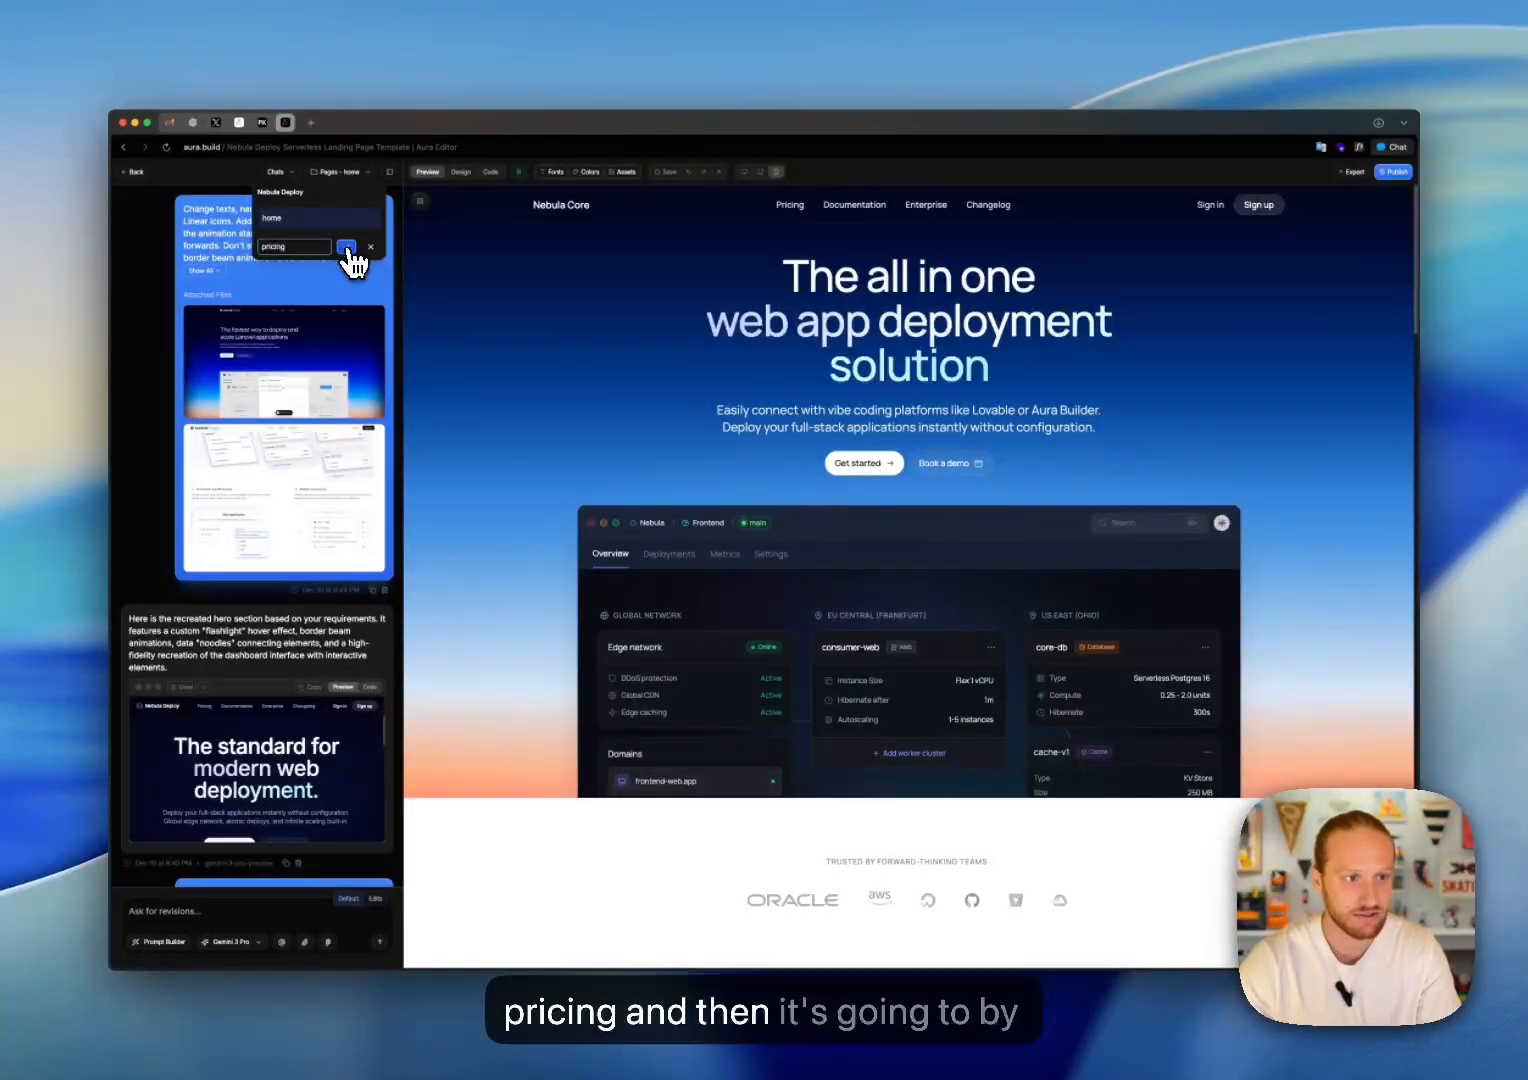
left_click(347, 250)
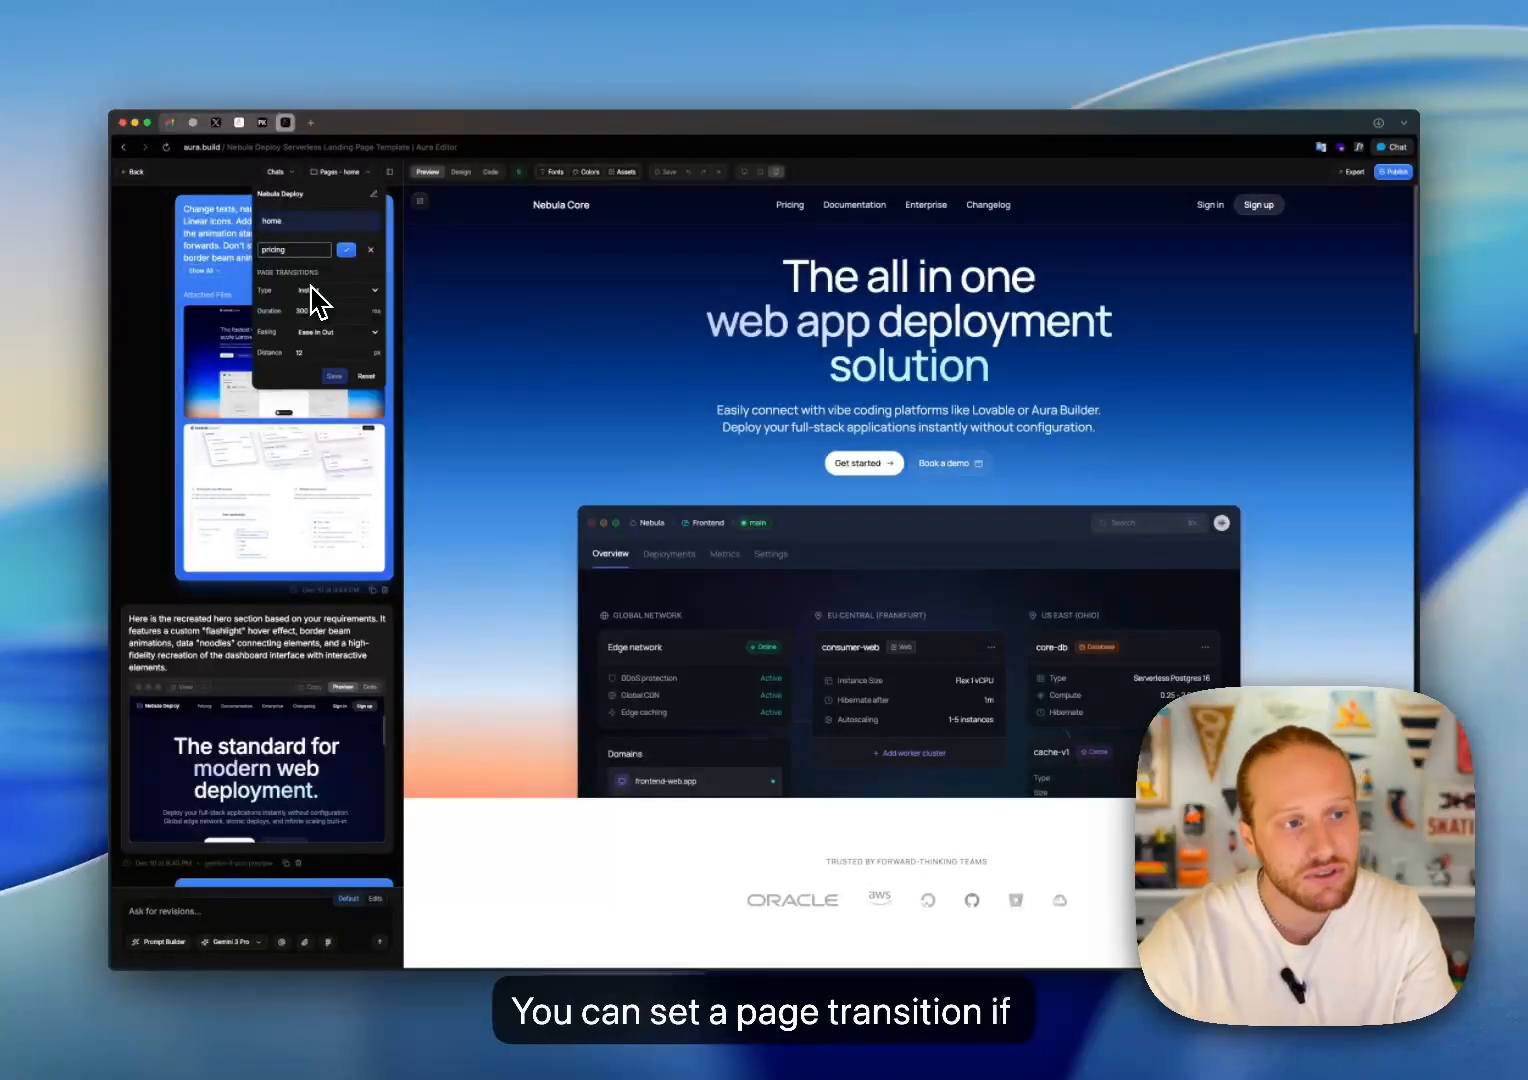
Step: Set the project's page transition type to Blur and save the transition settings
left_click(330, 292)
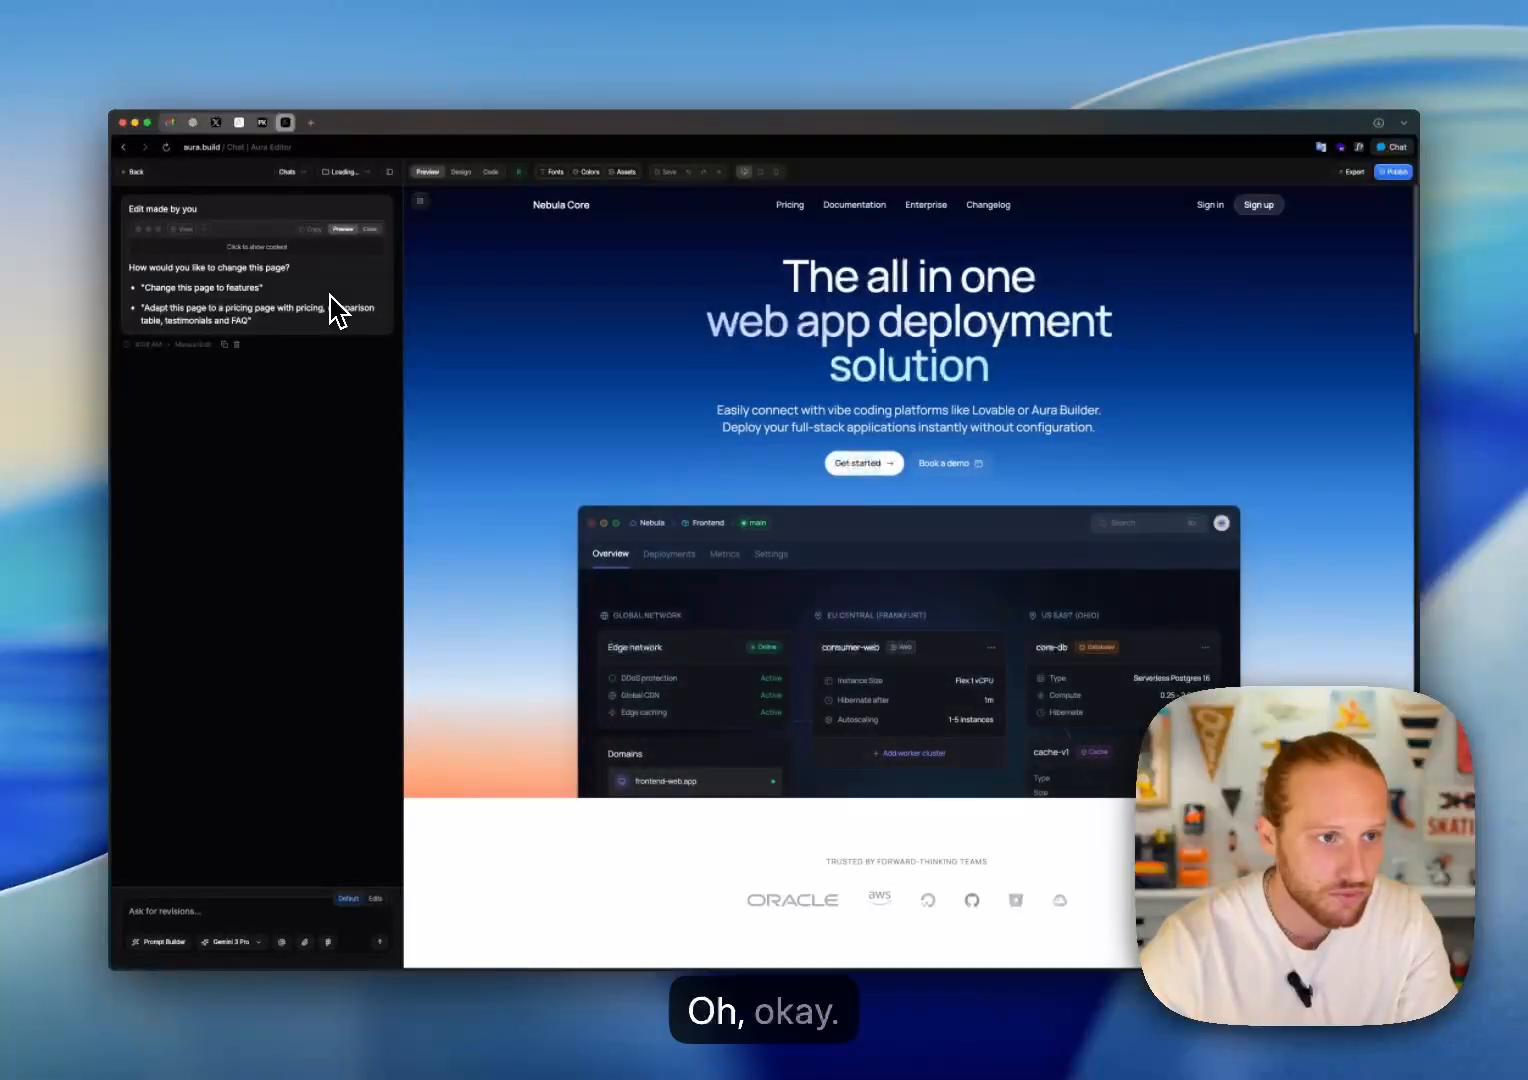
left_click(345, 175)
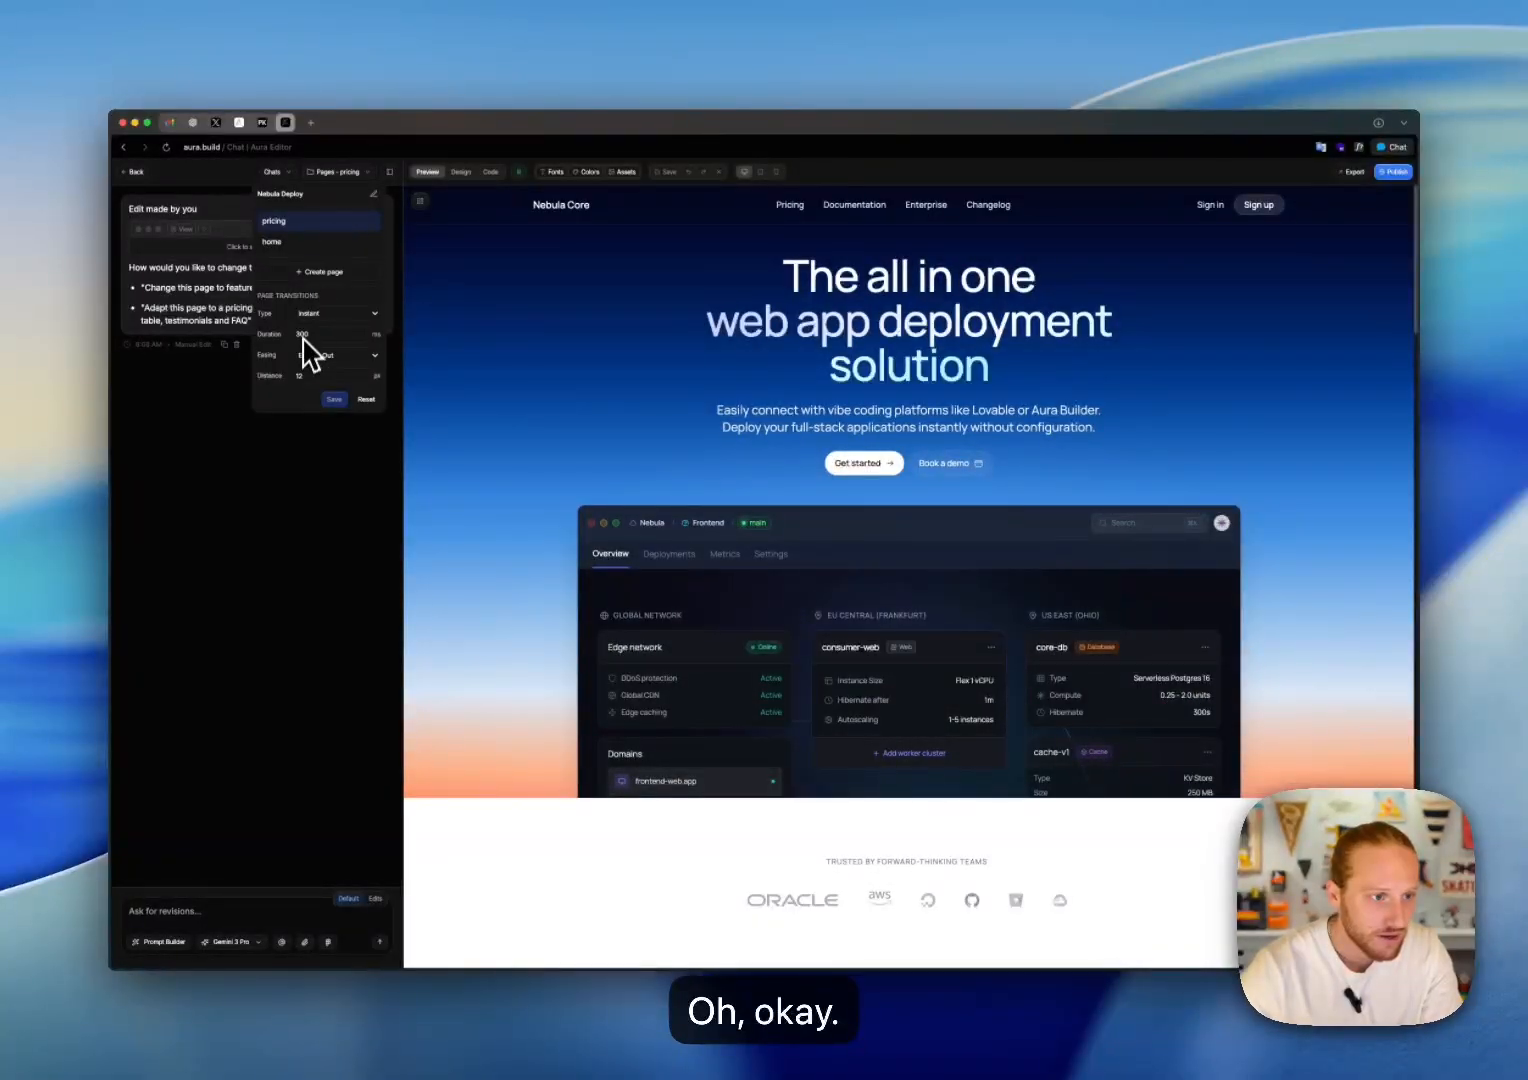
left_click(335, 315)
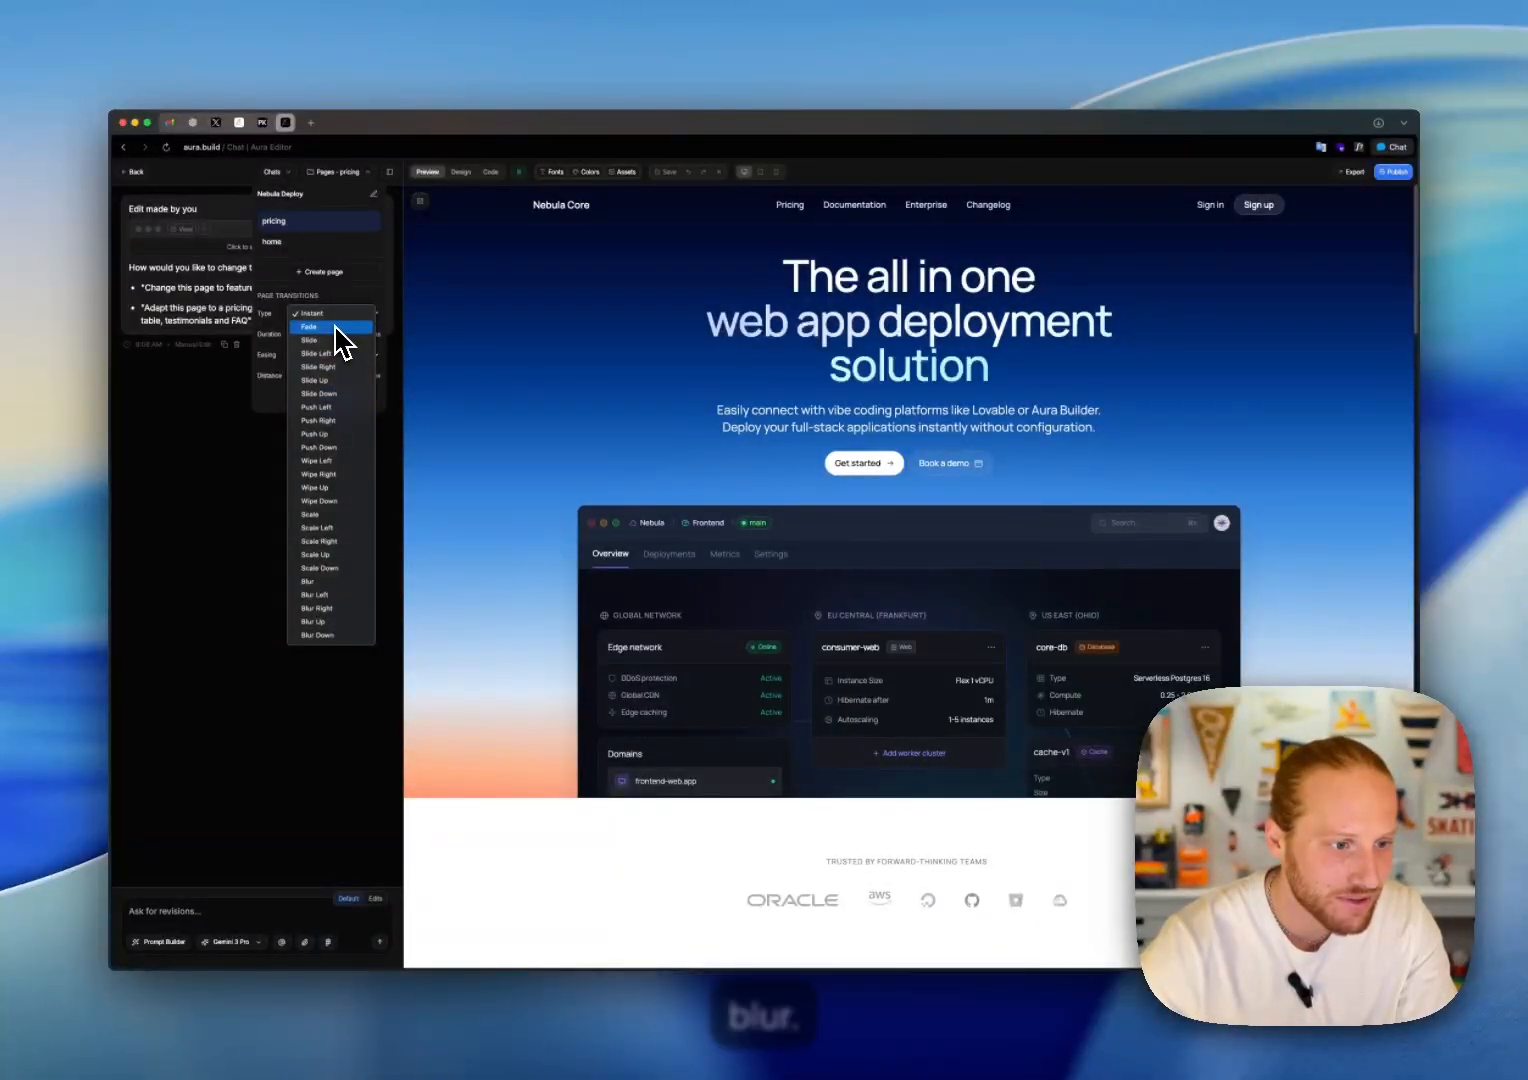
left_click(314, 581)
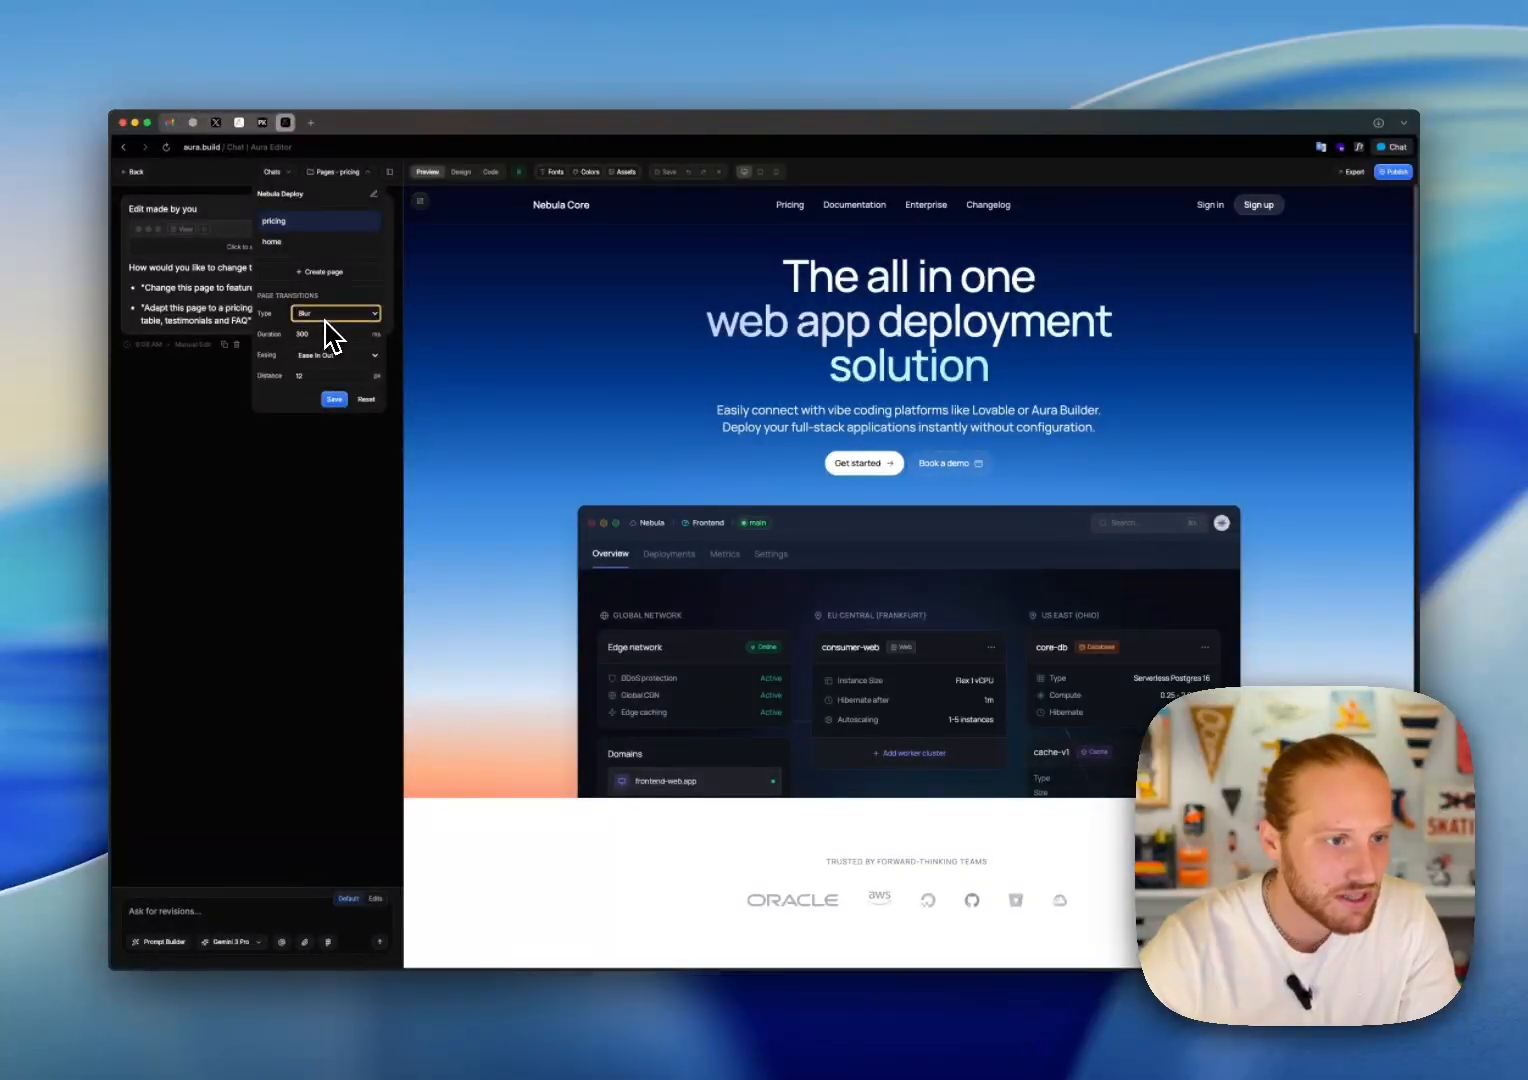
left_click(336, 401)
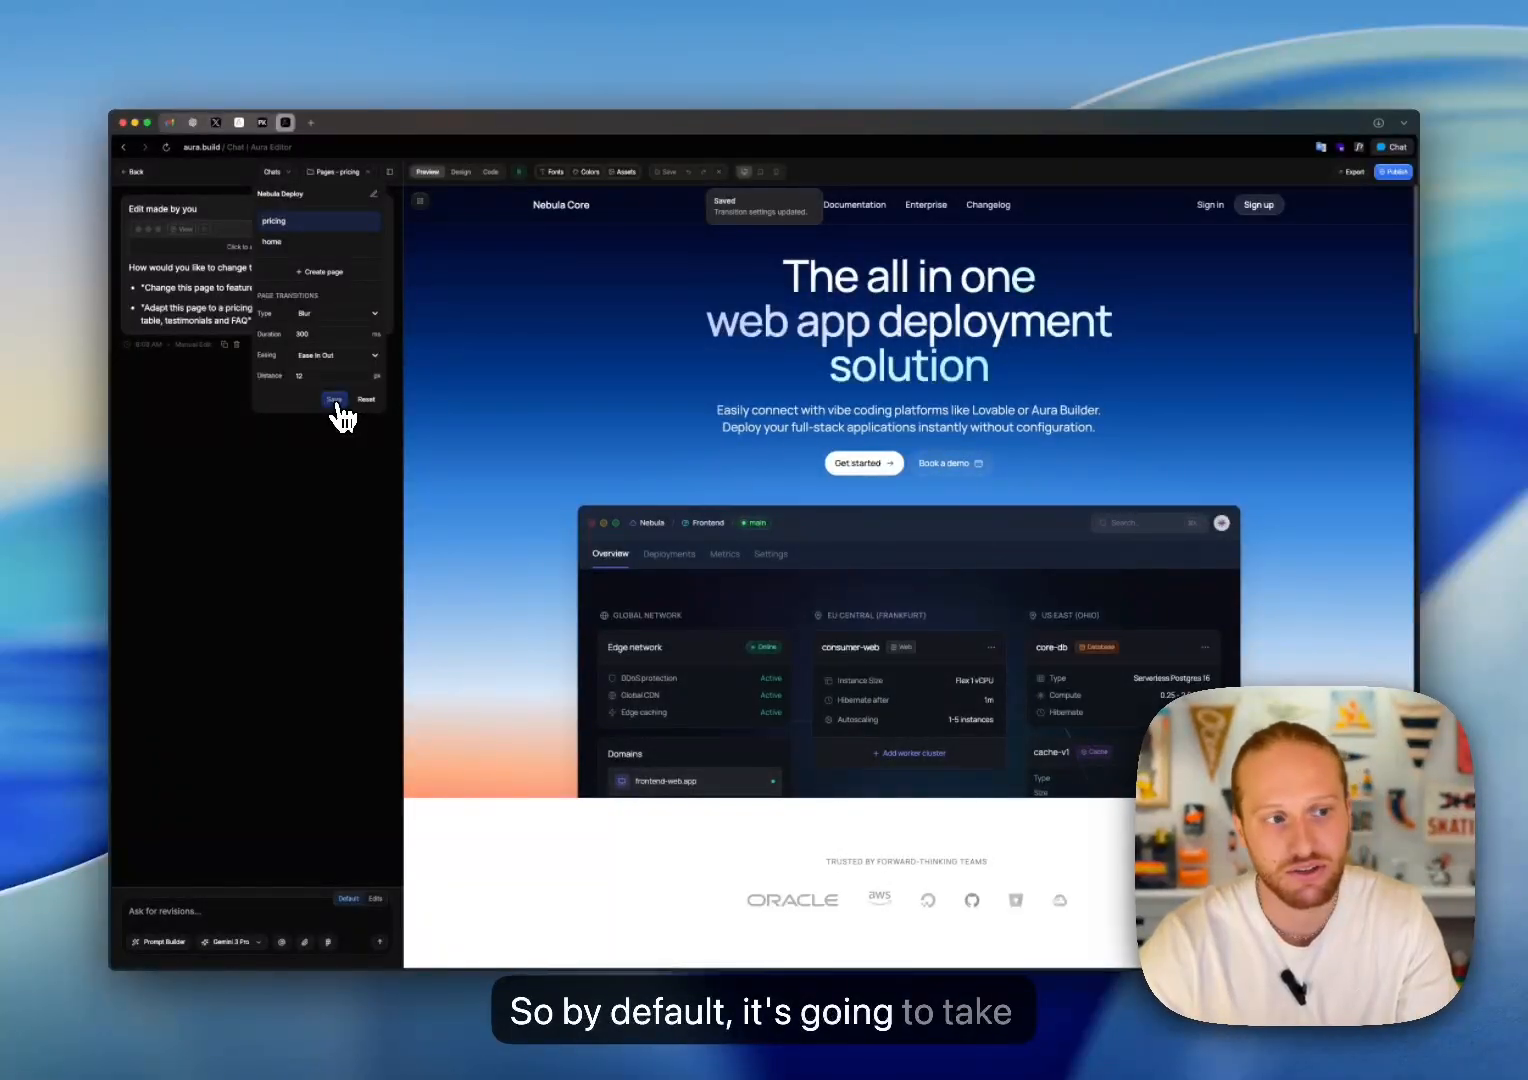
Step: Begin the revision prompt for the pricing page with "Change this page to be a Pricing page"
left_click(177, 911)
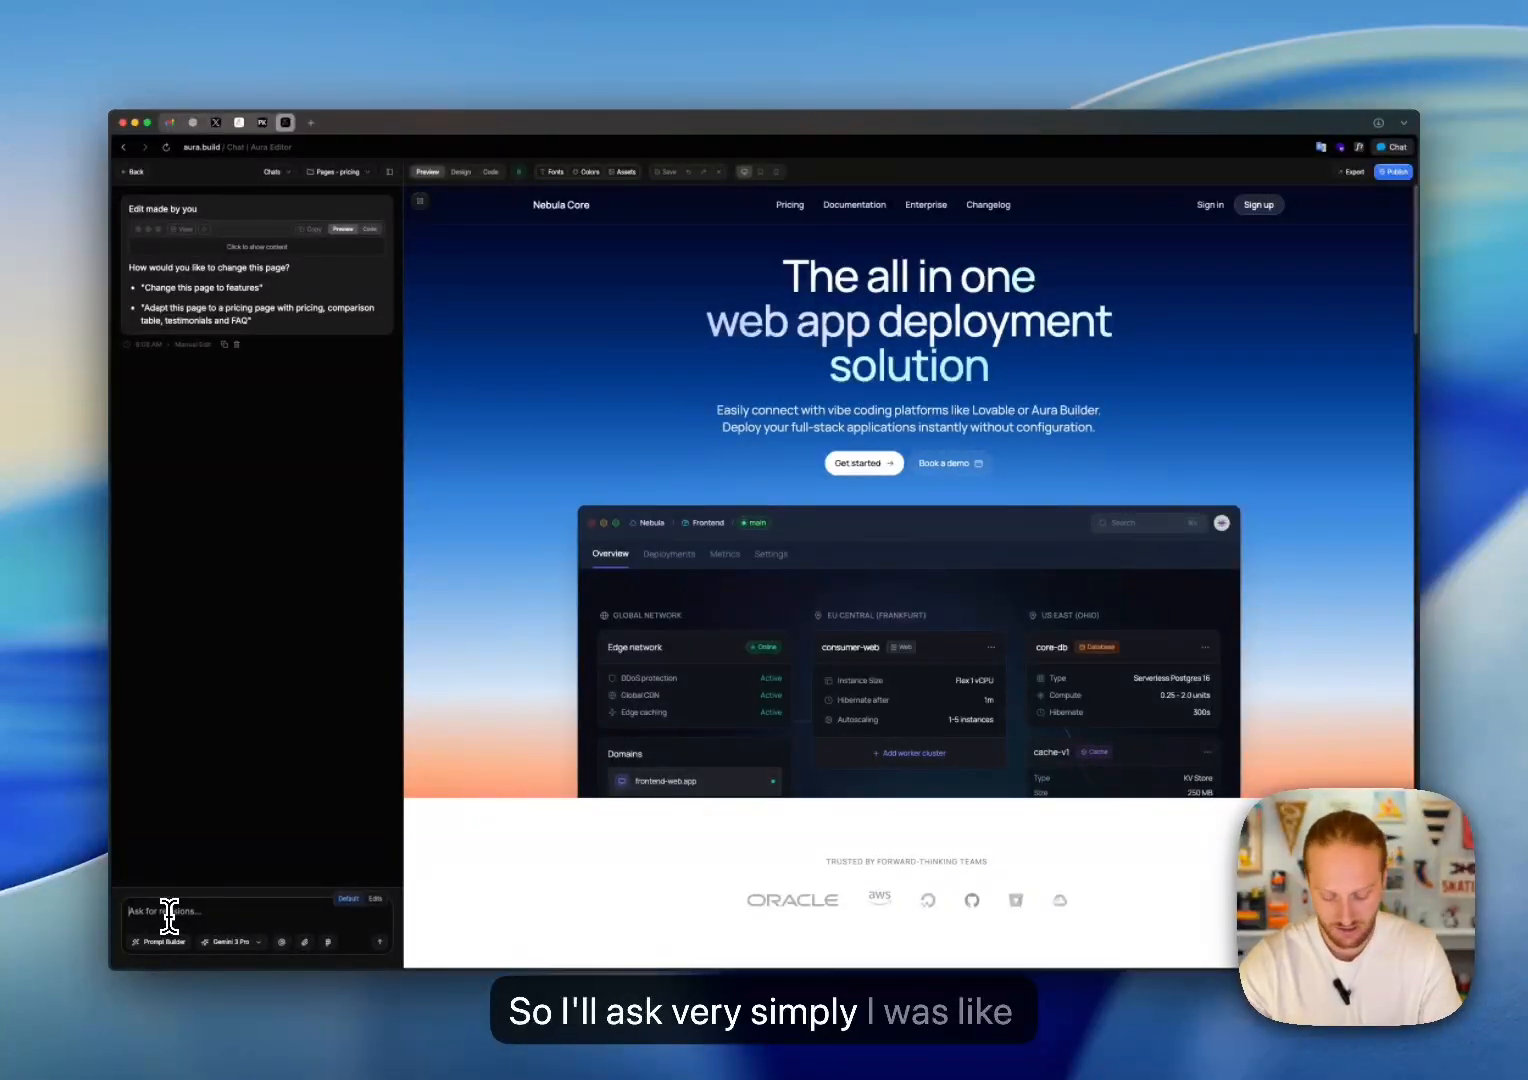
type("Change the pa")
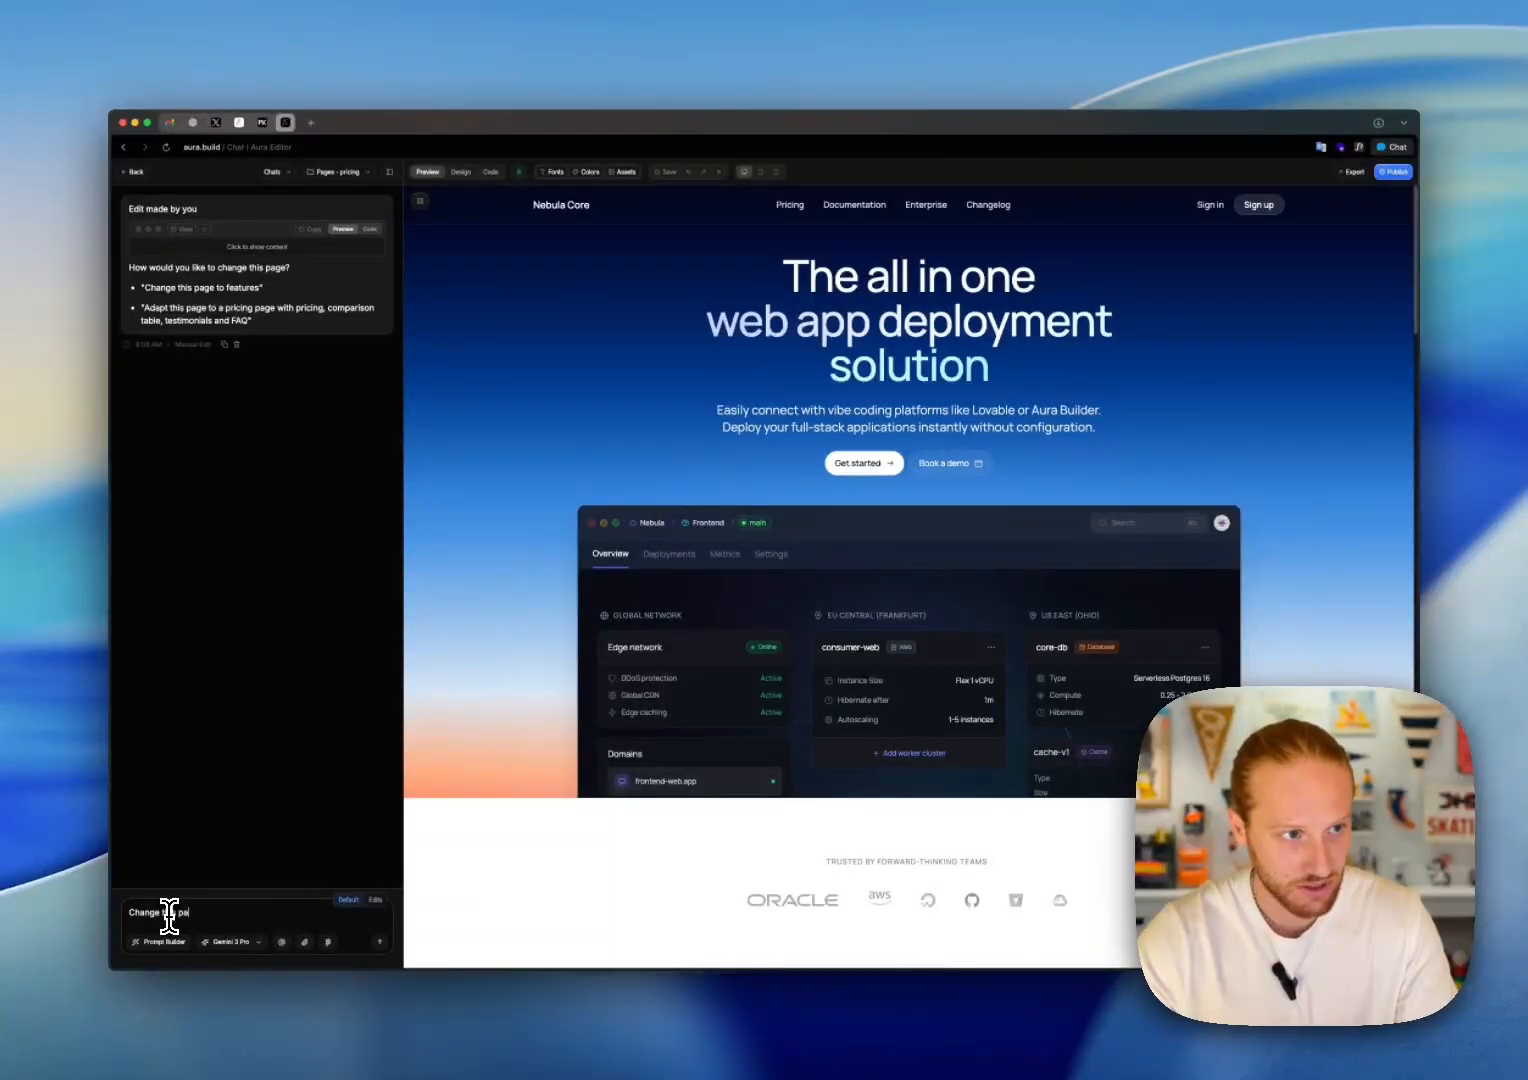
type("ge to be a P")
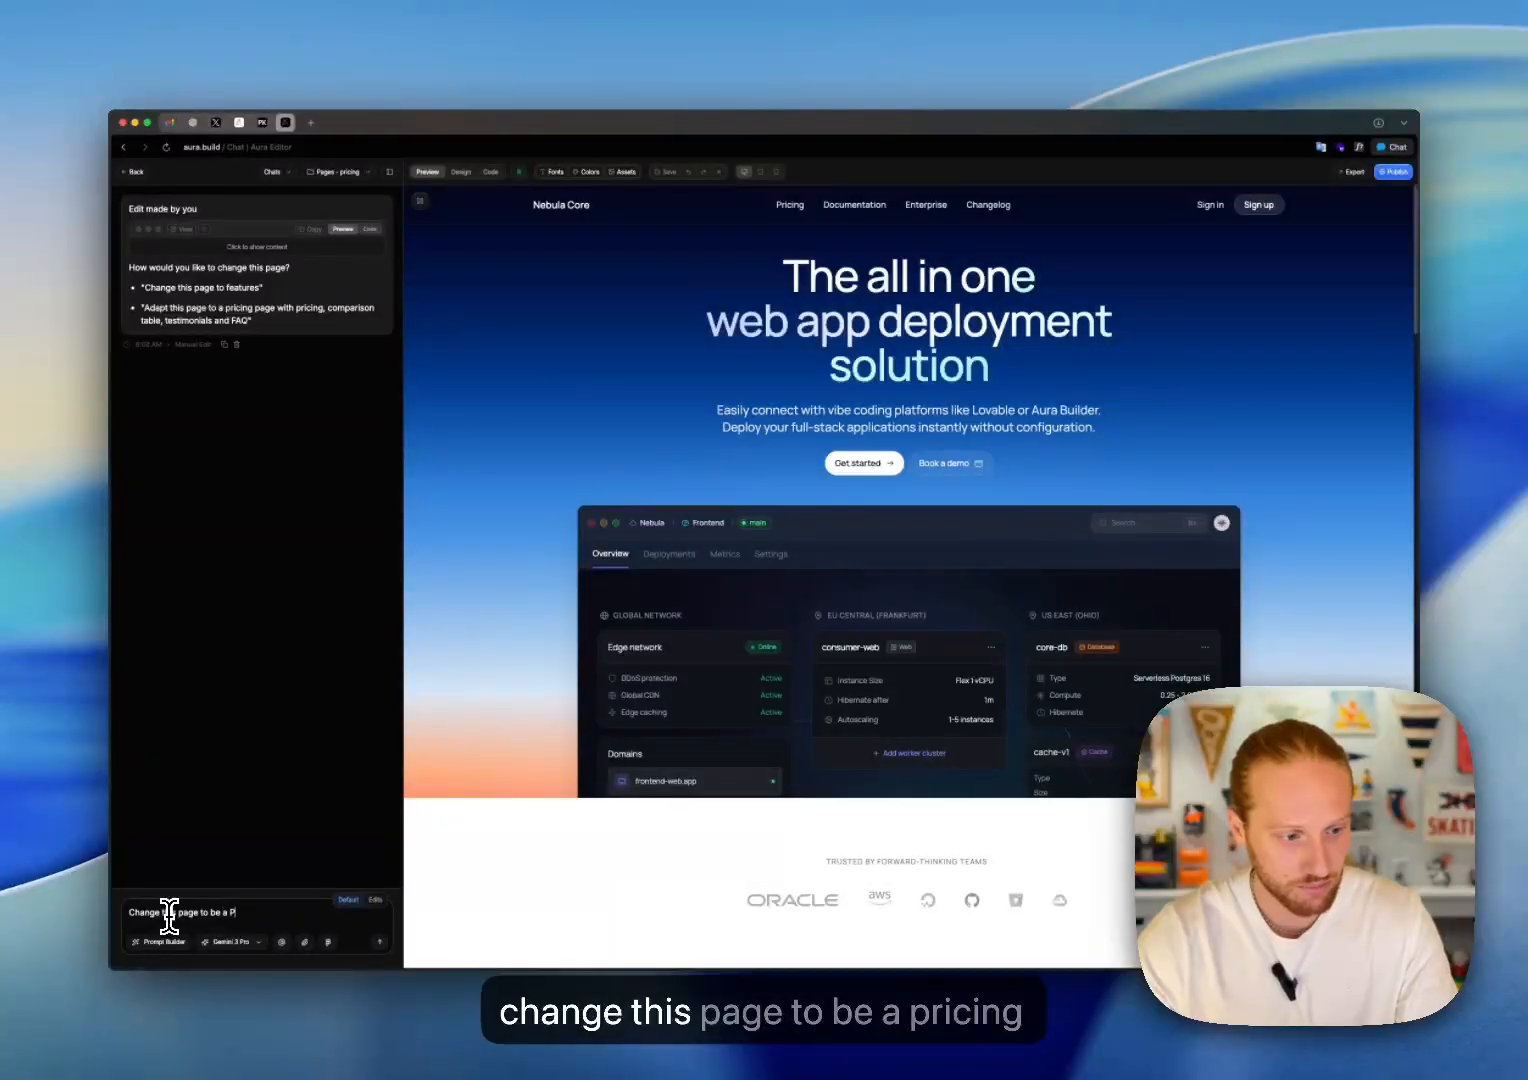
type("ricing page")
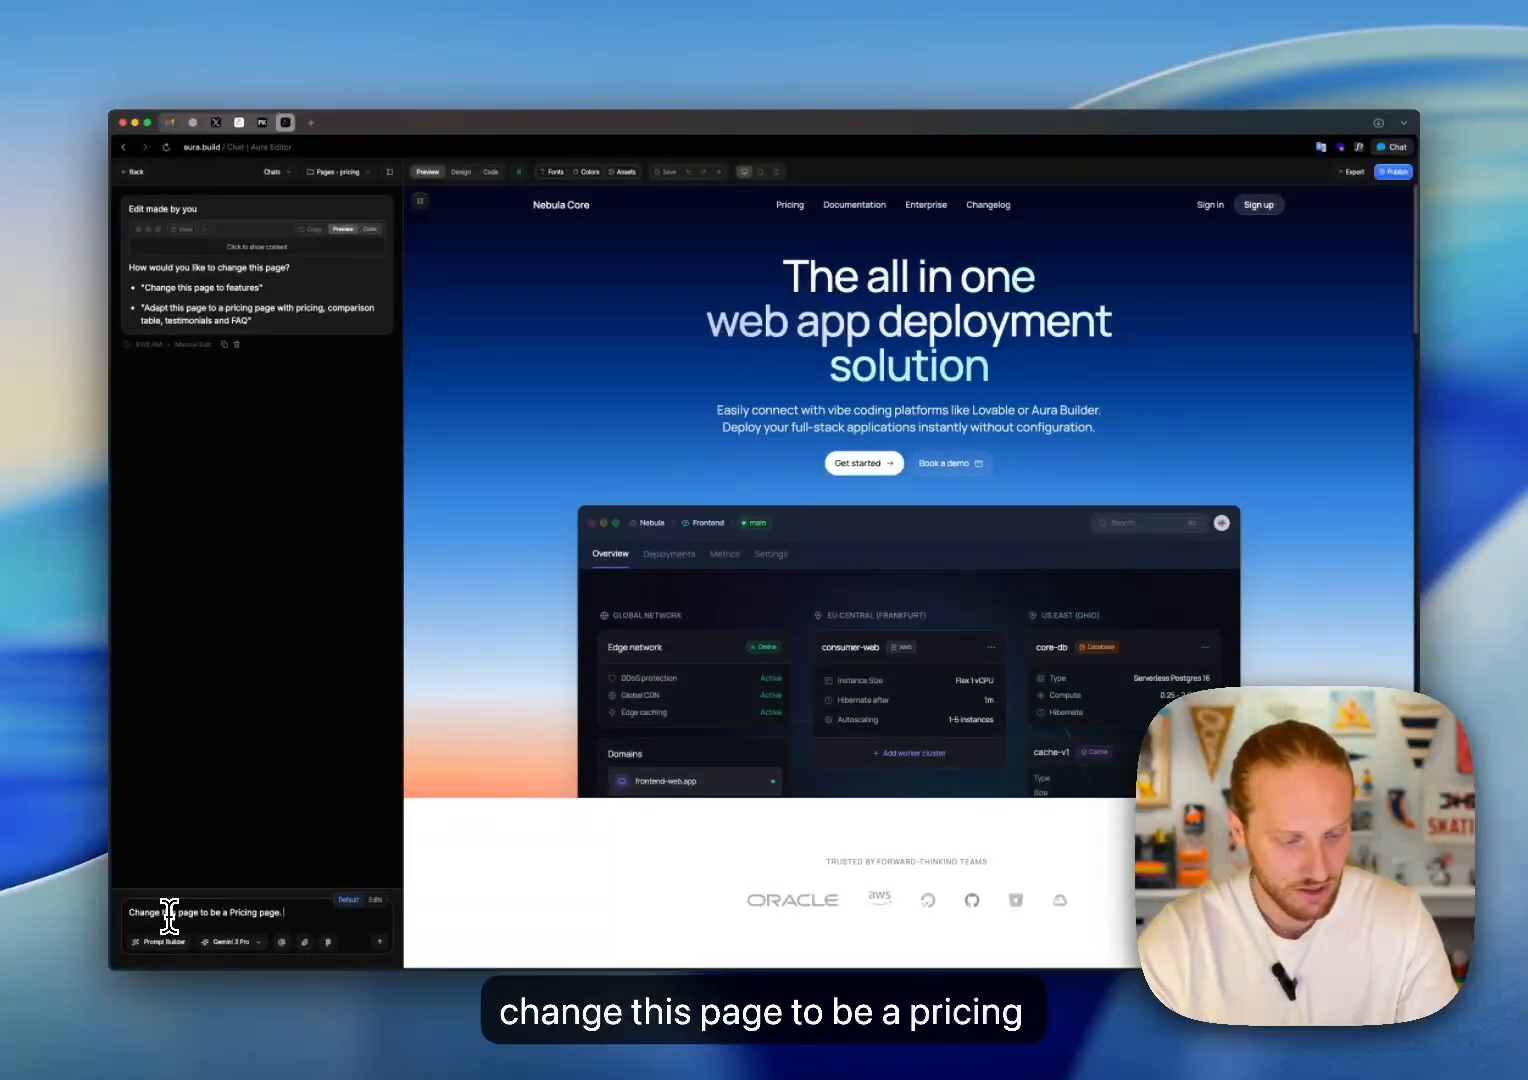
type(". Add a")
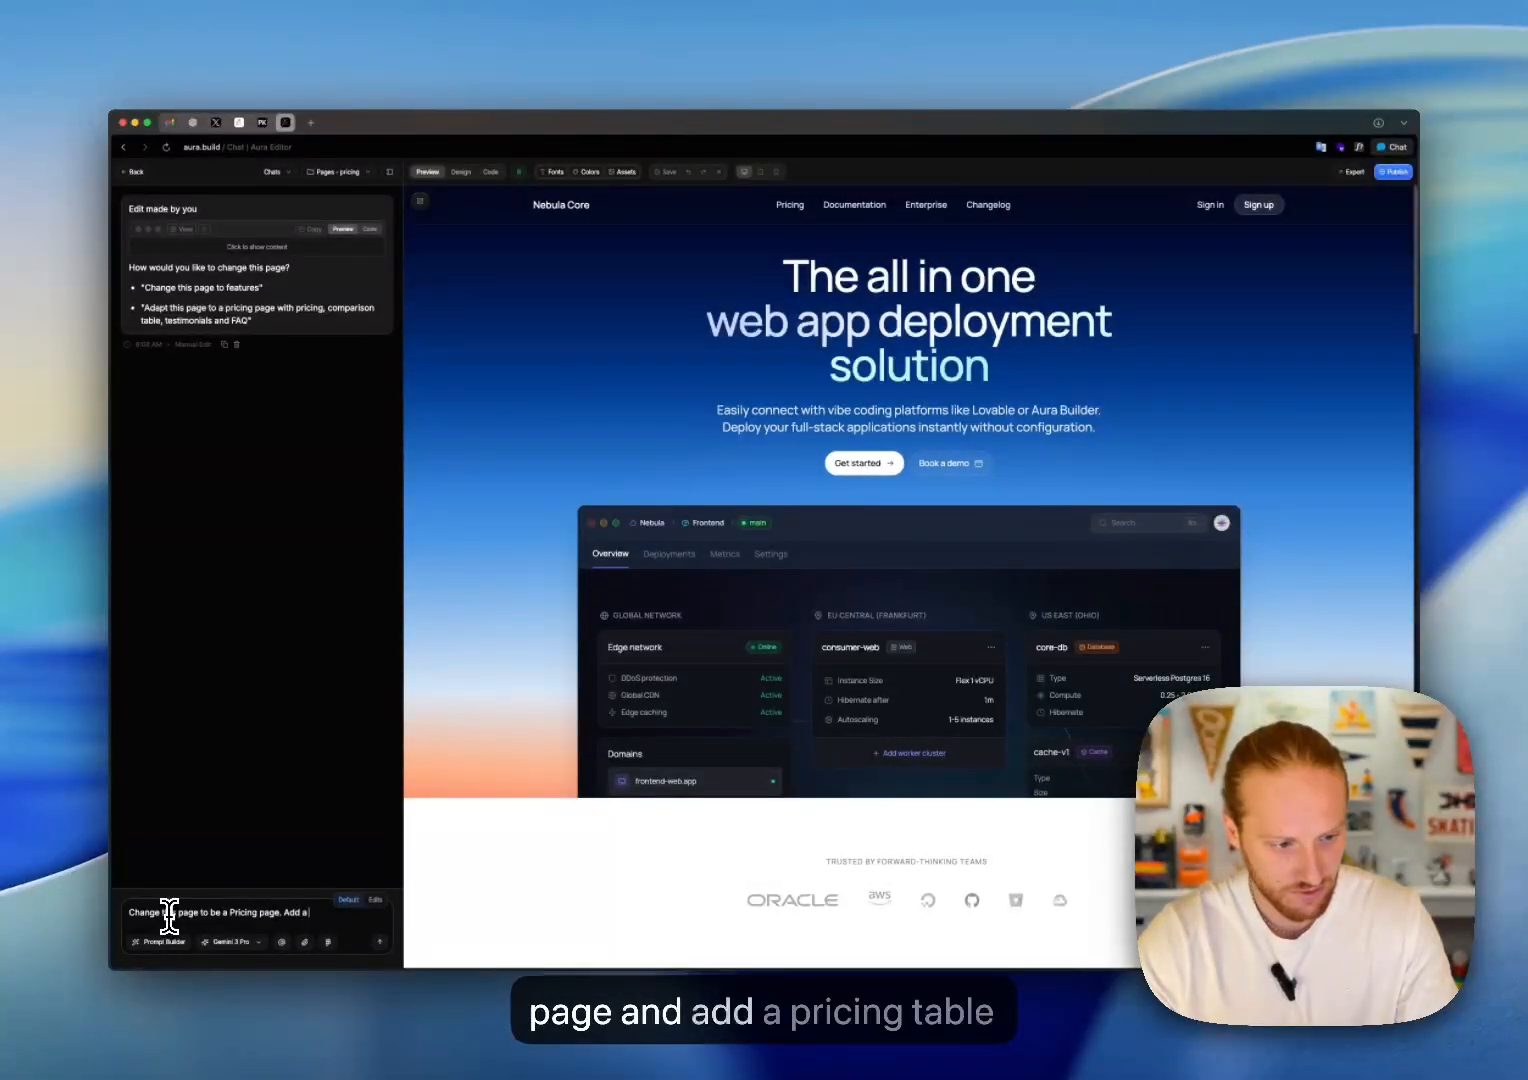
type(" pricing table featu")
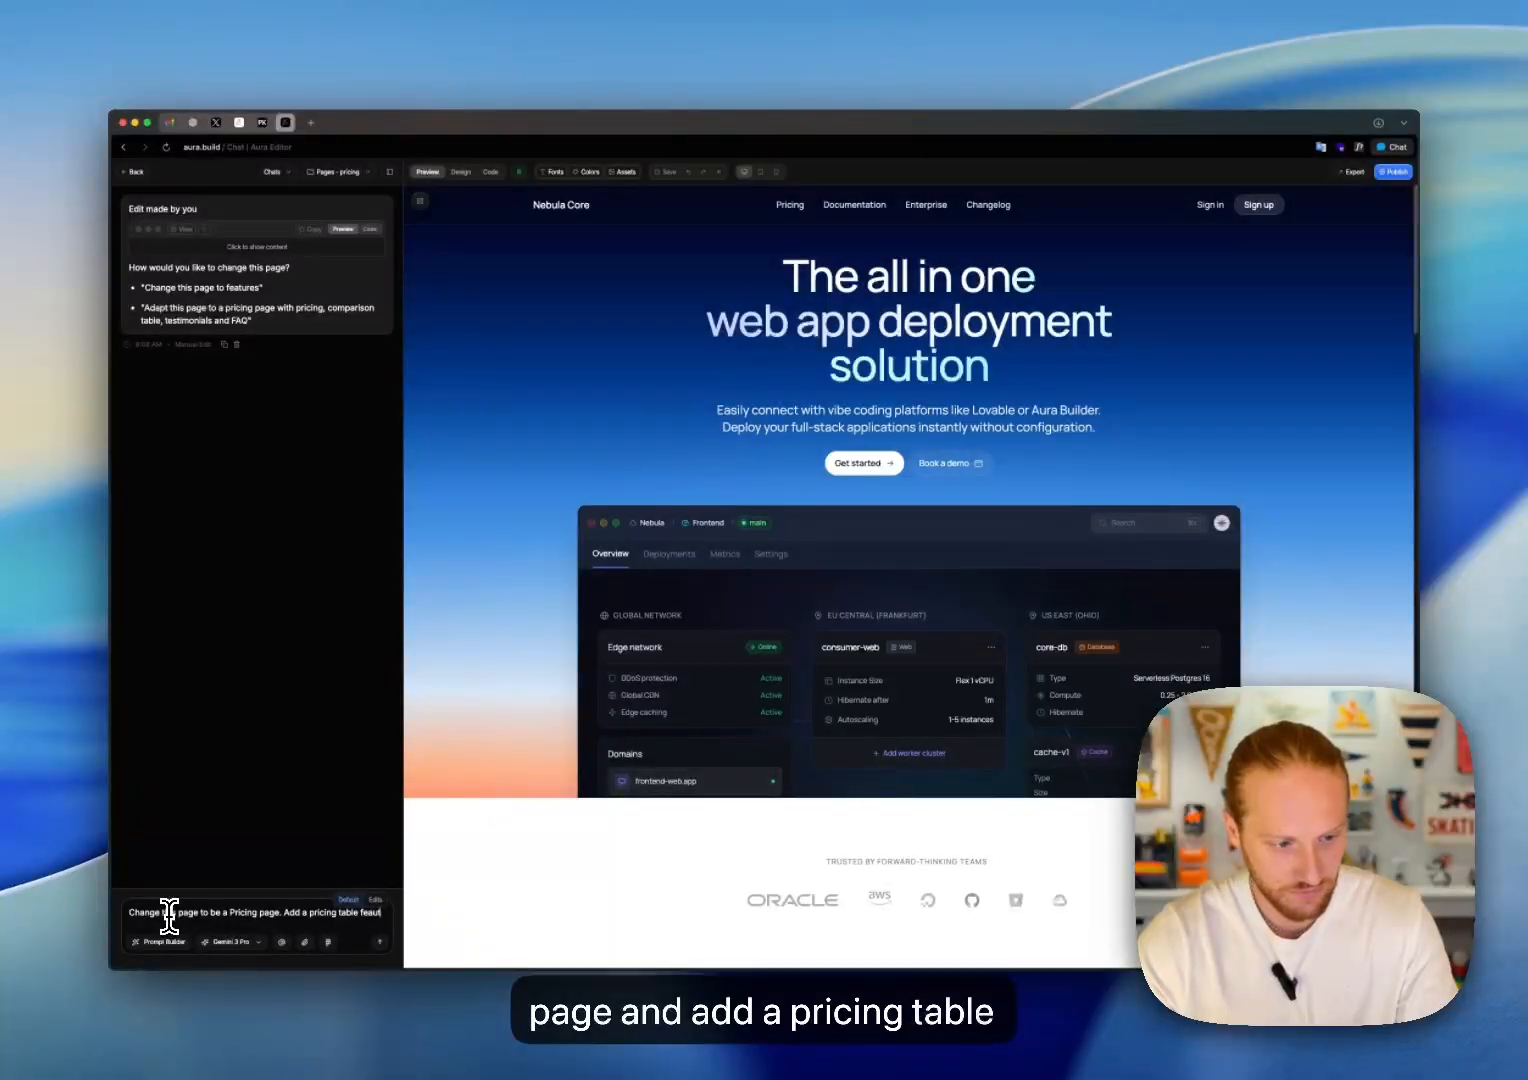
type("ring")
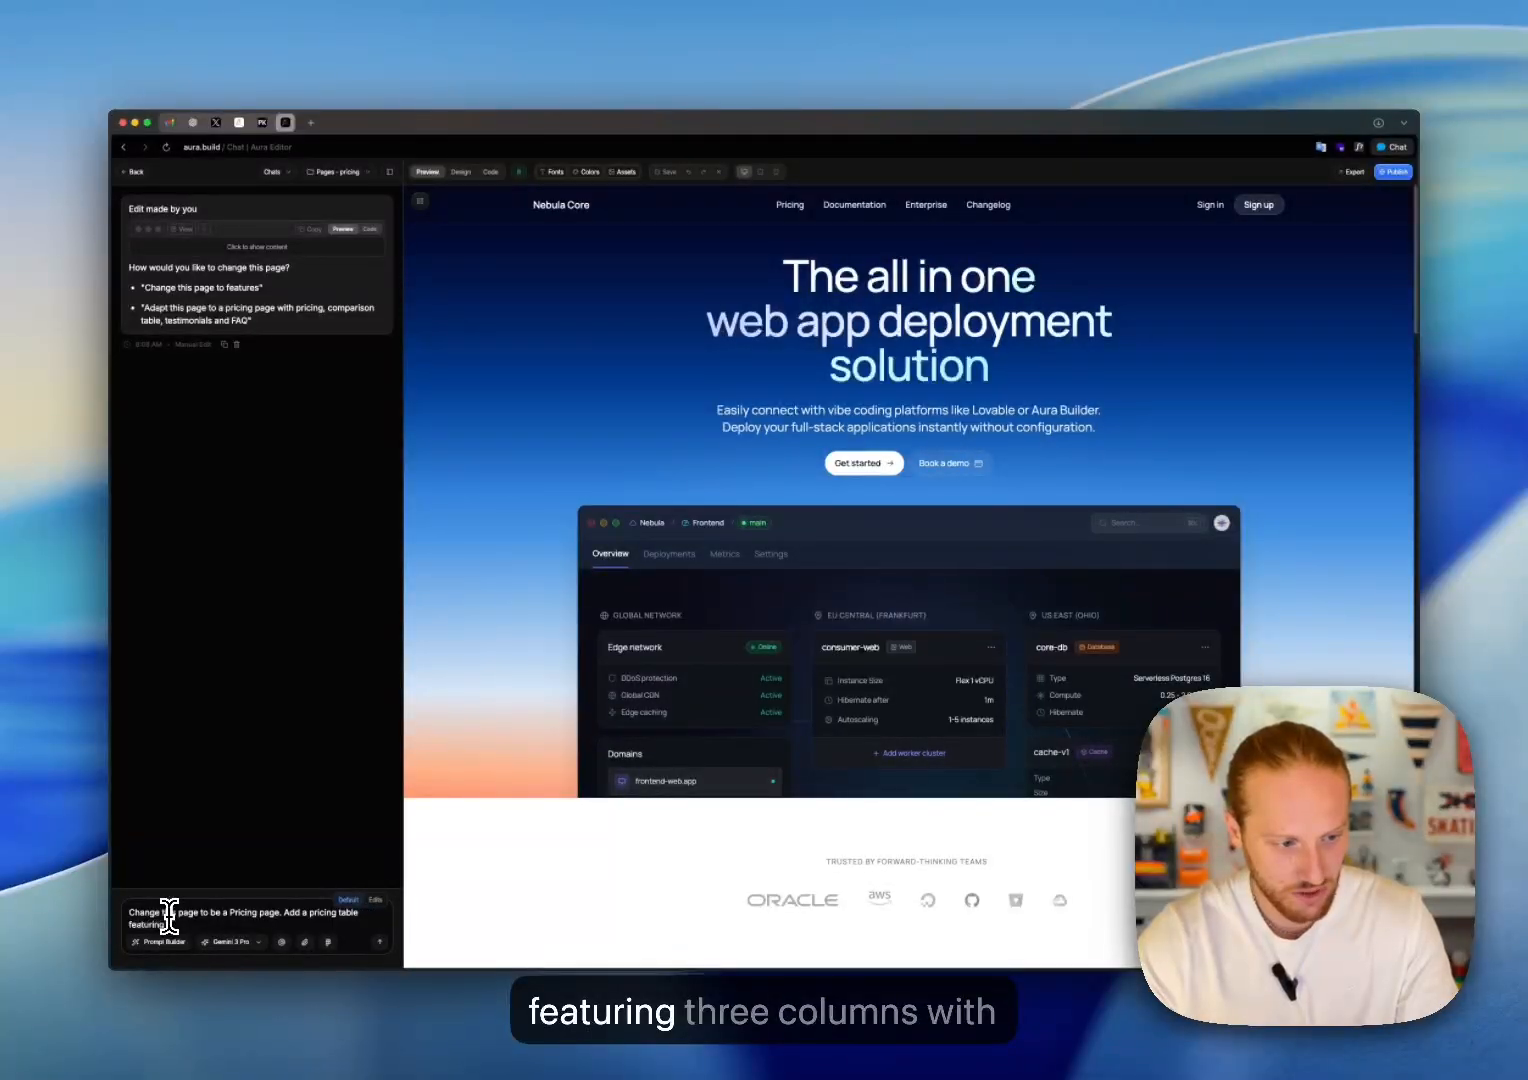
type(" 3 columns")
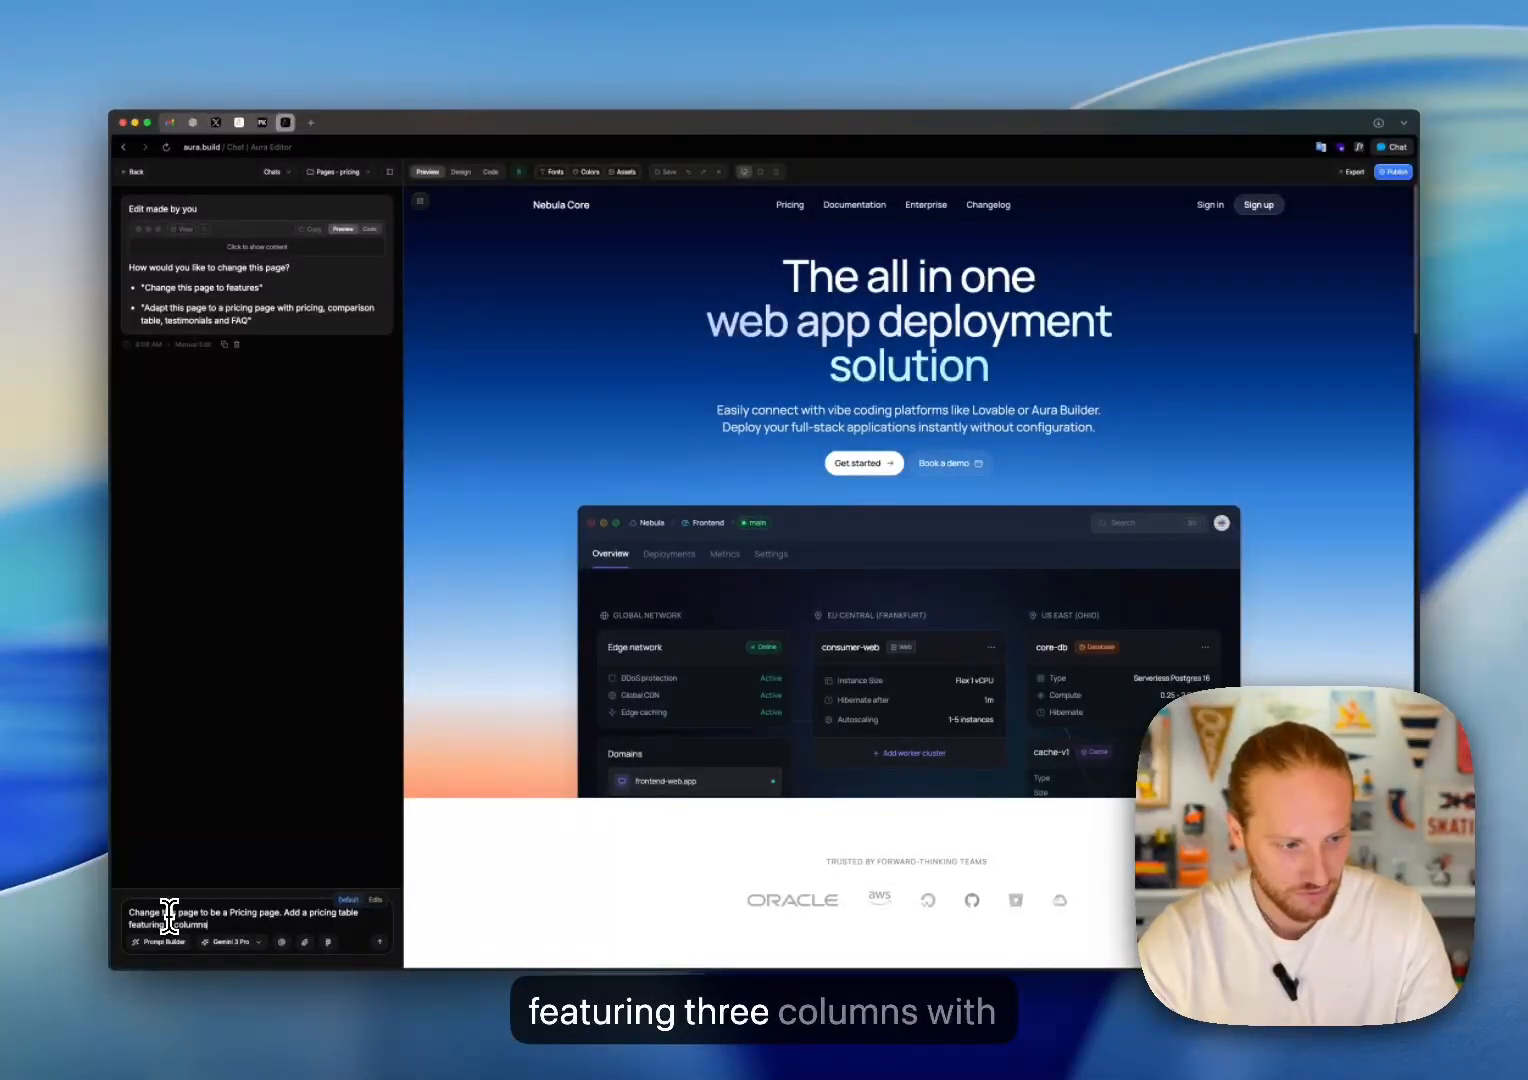
type(" with")
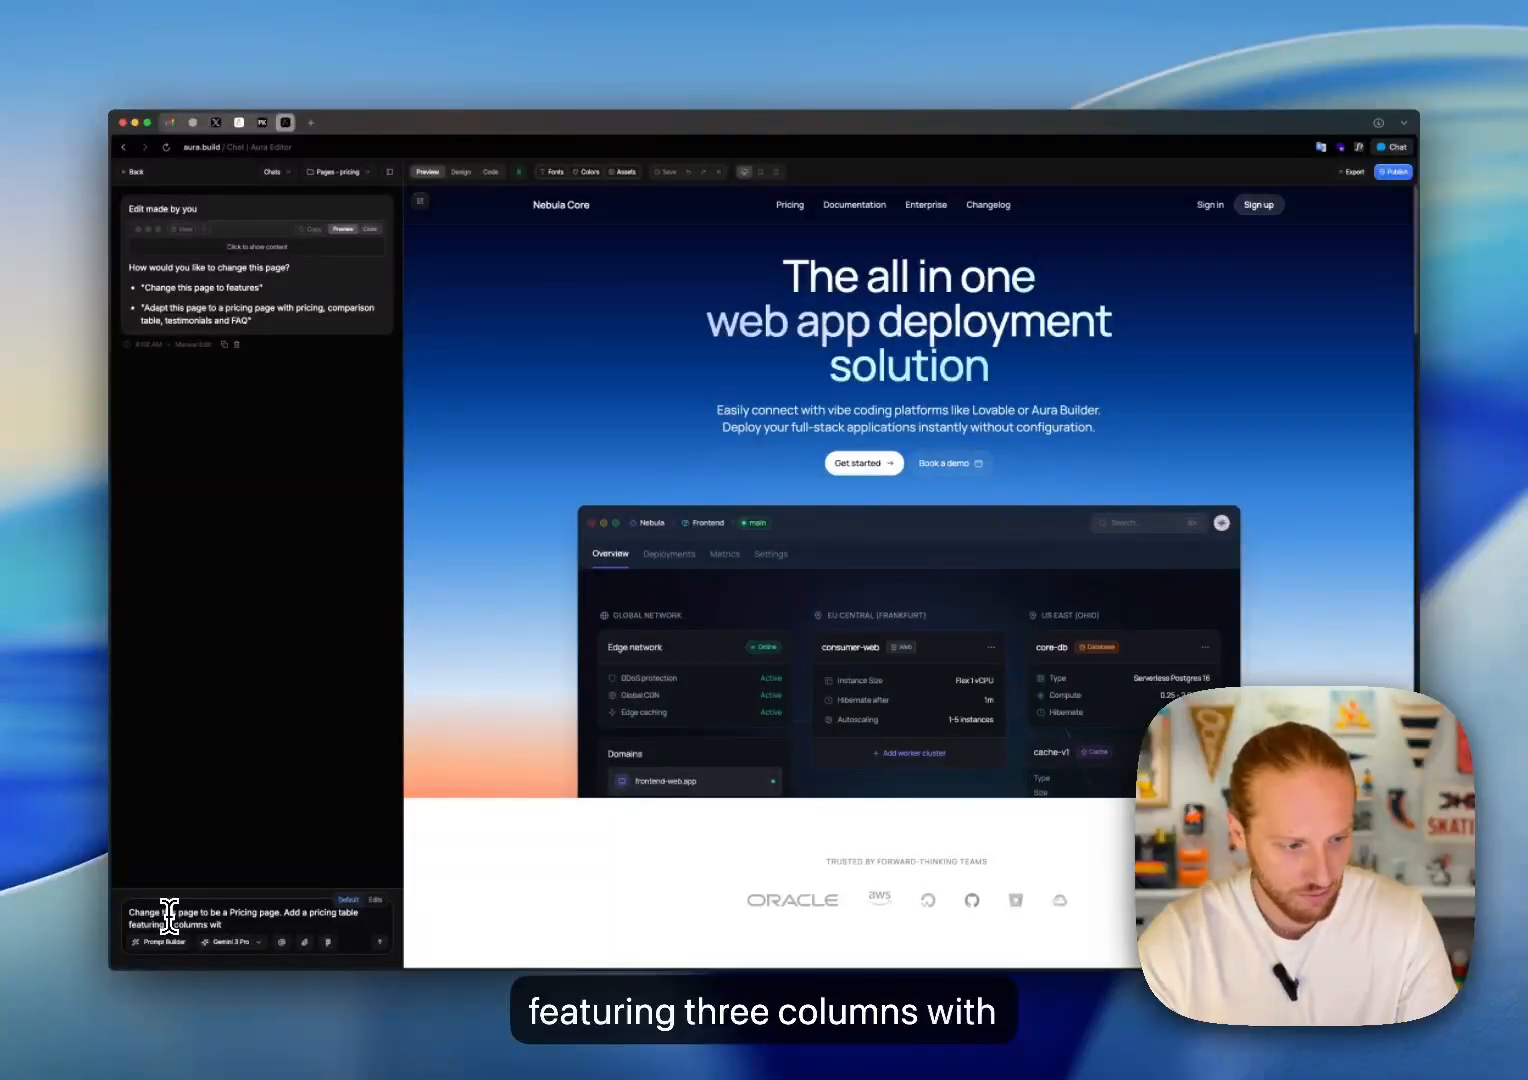
Step: Complete the pricing table request in the prompt with "and comparing the features you get in each price tier"
key("BackSpace")
key("BackSpace")
key("BackSpace")
type("an")
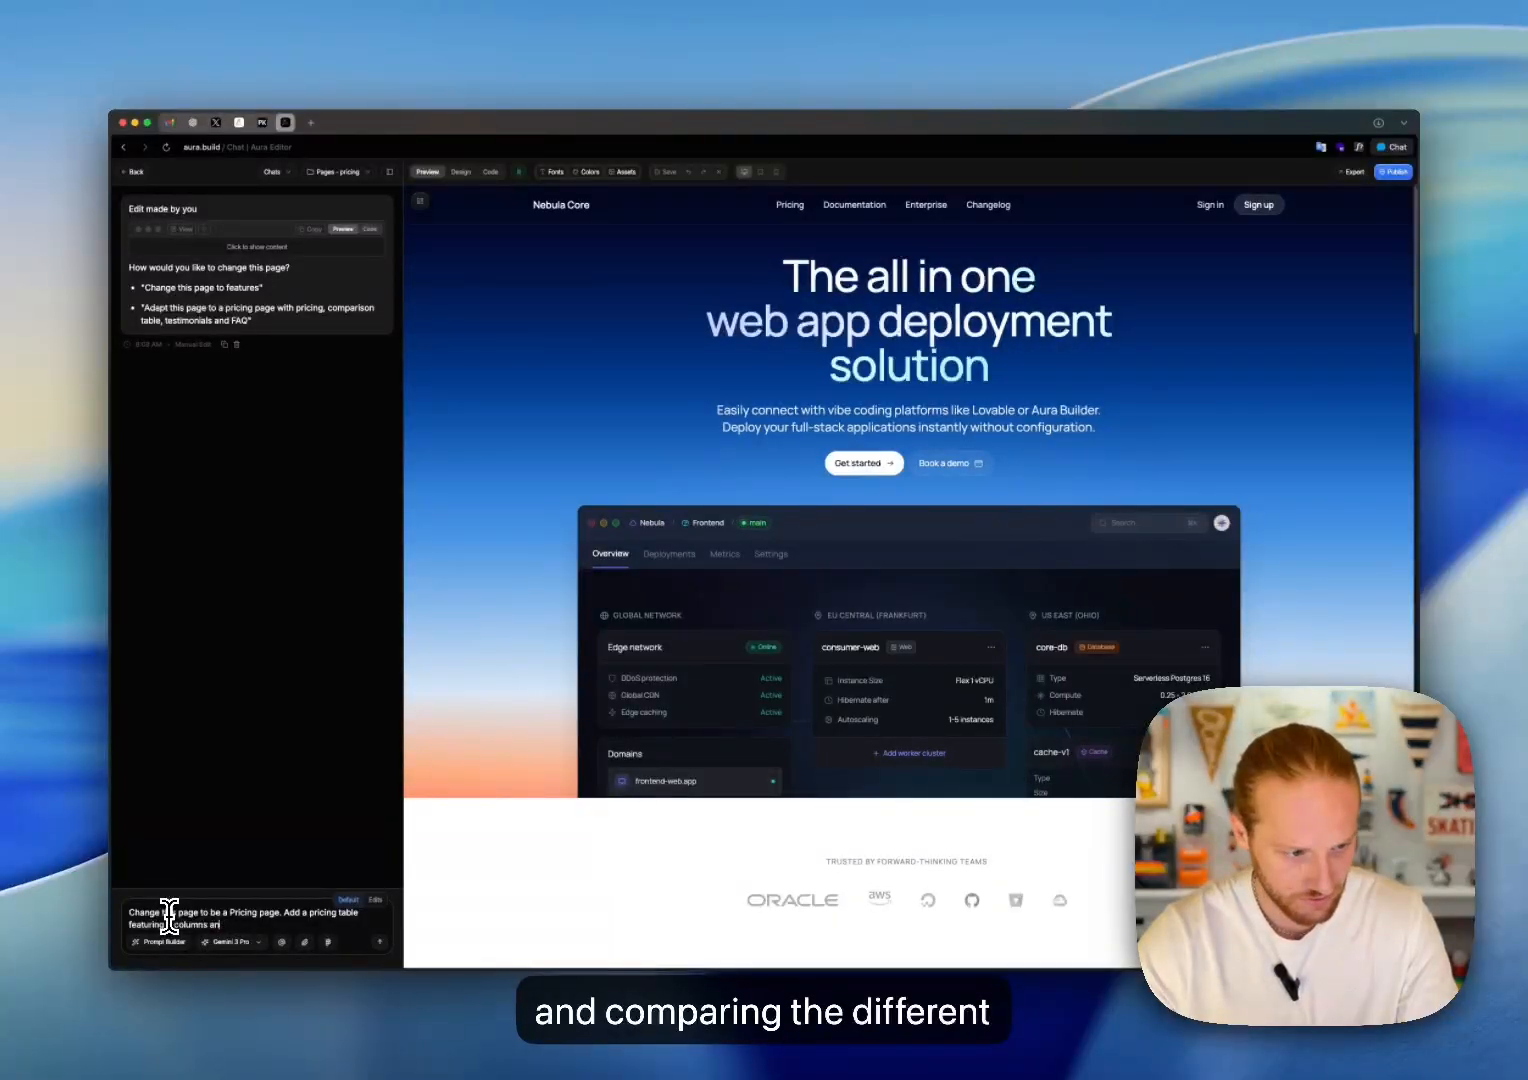
key("BackSpace")
key("BackSpace")
type("nd compari")
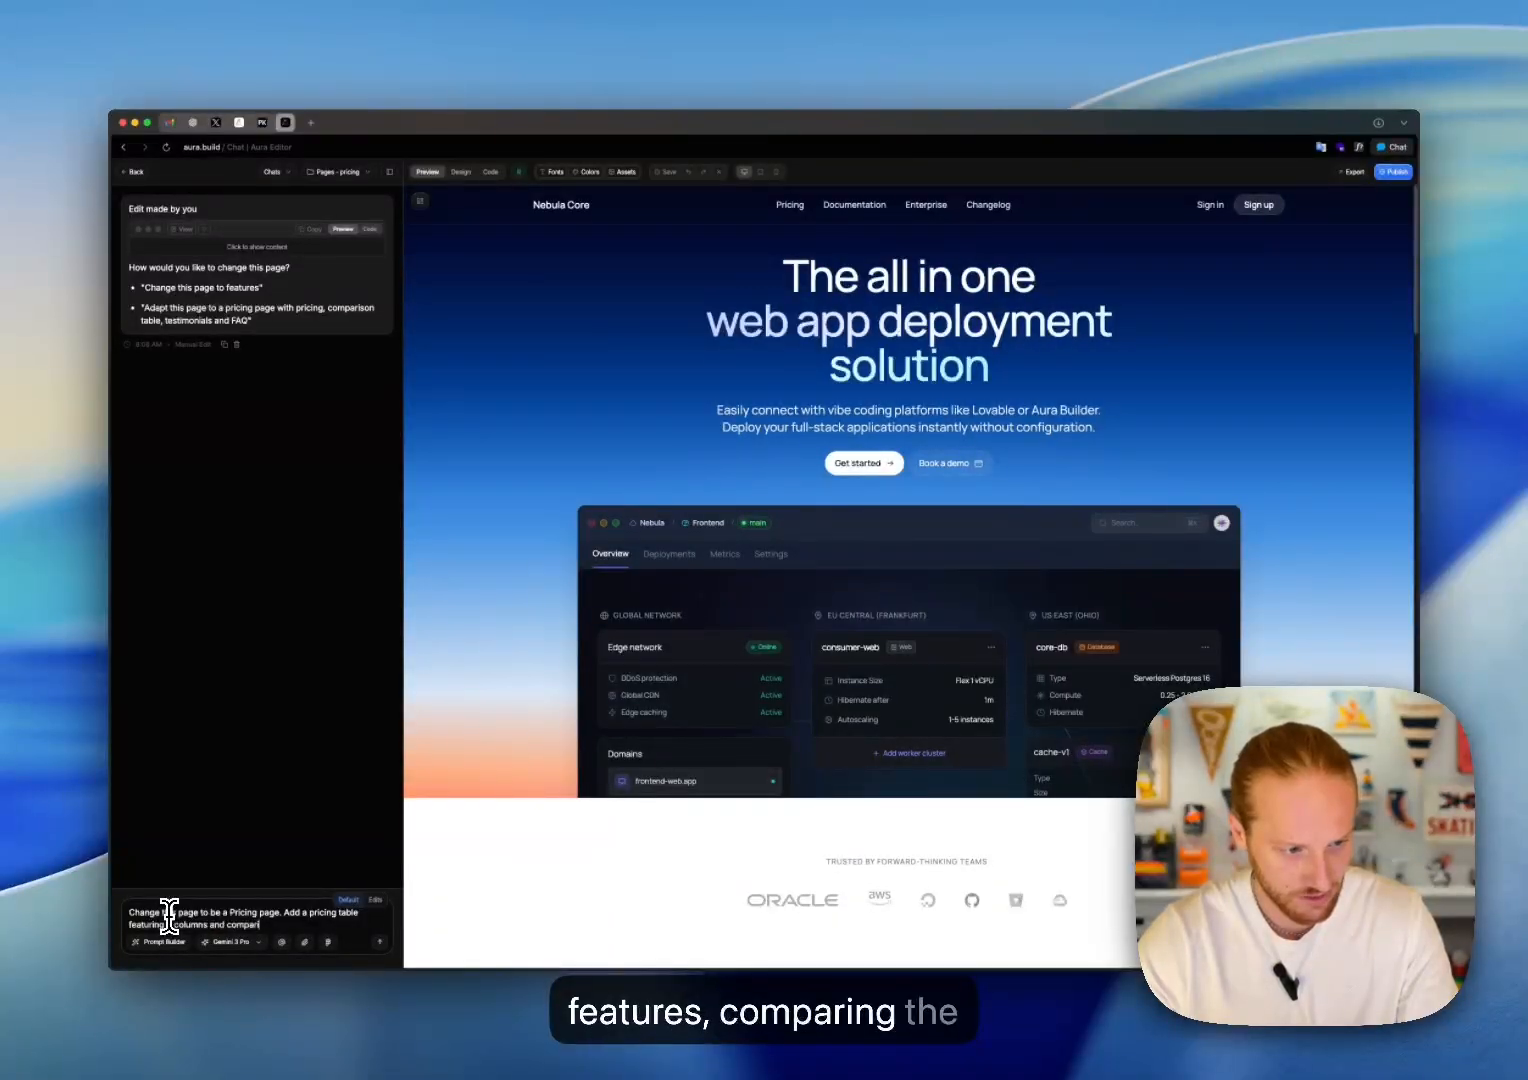
type("ng the fea")
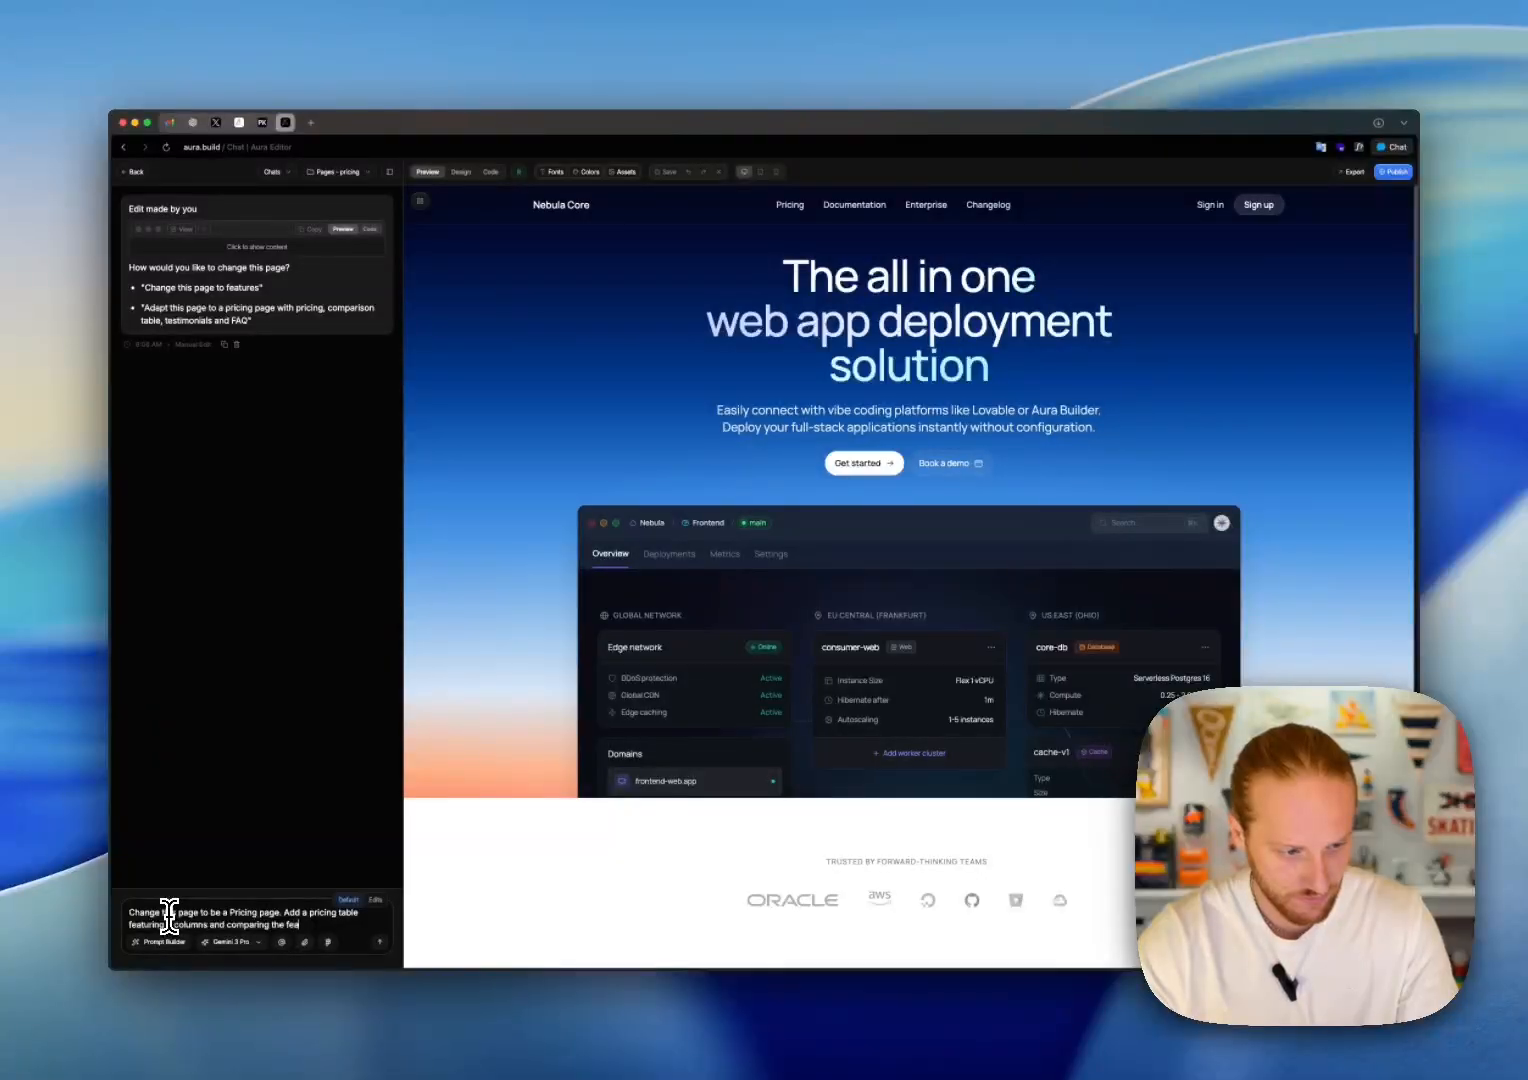
type("tures you g")
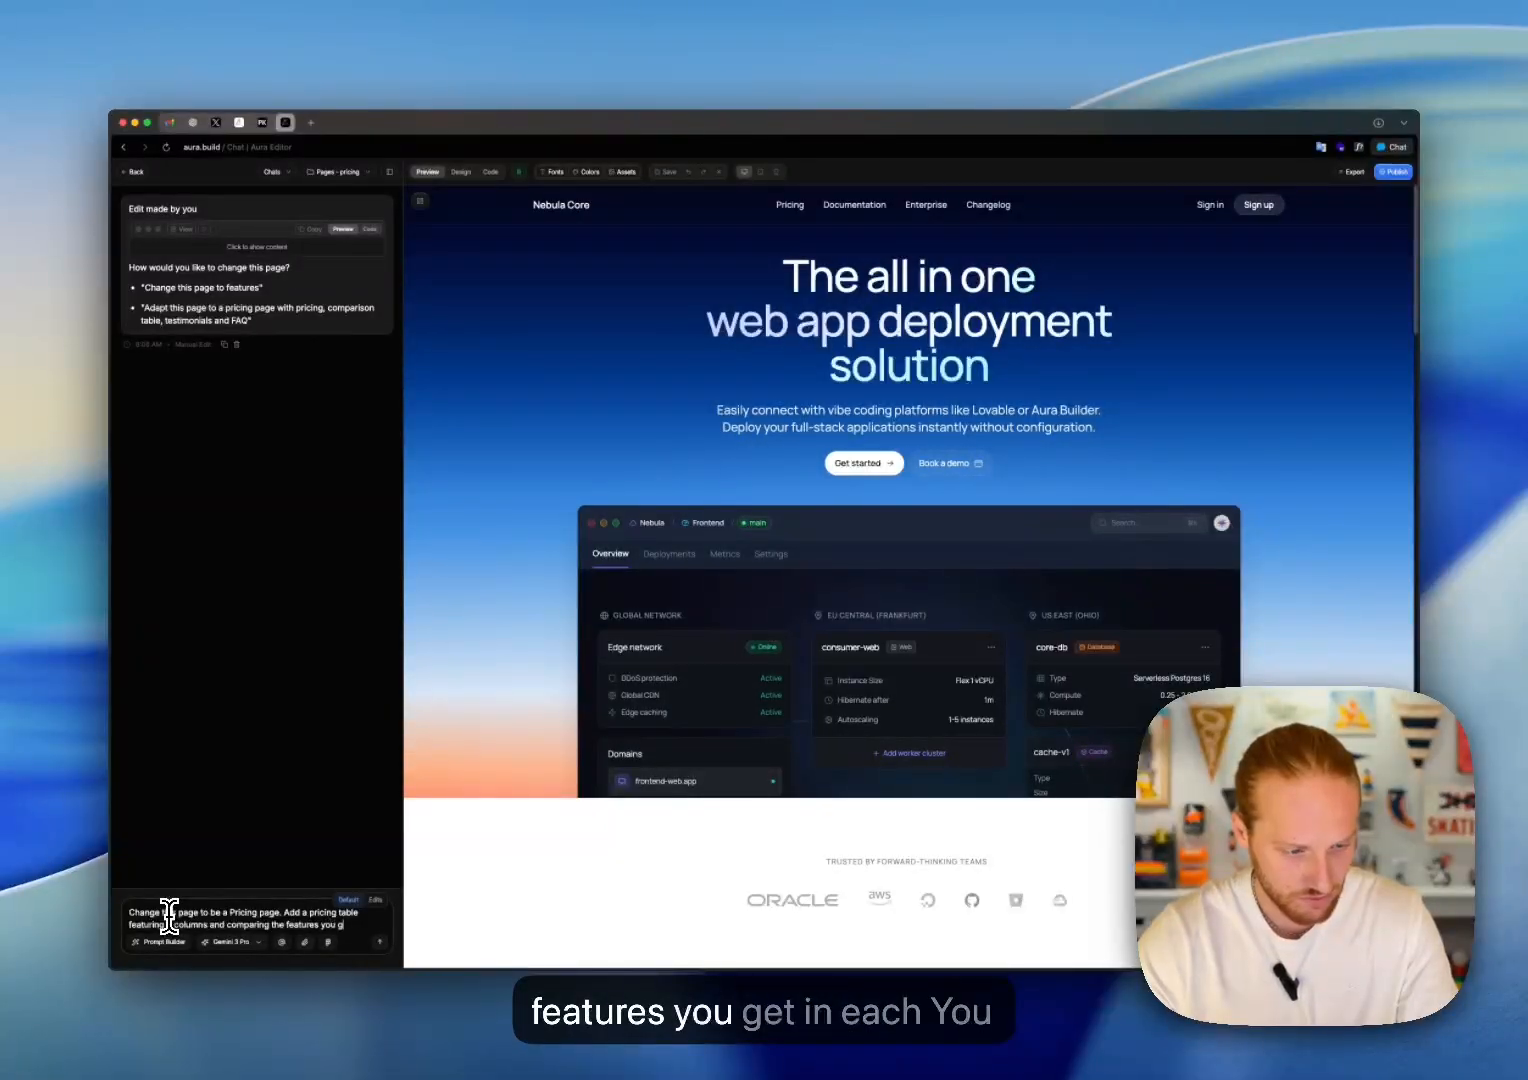
type("et in each price tier. Start")
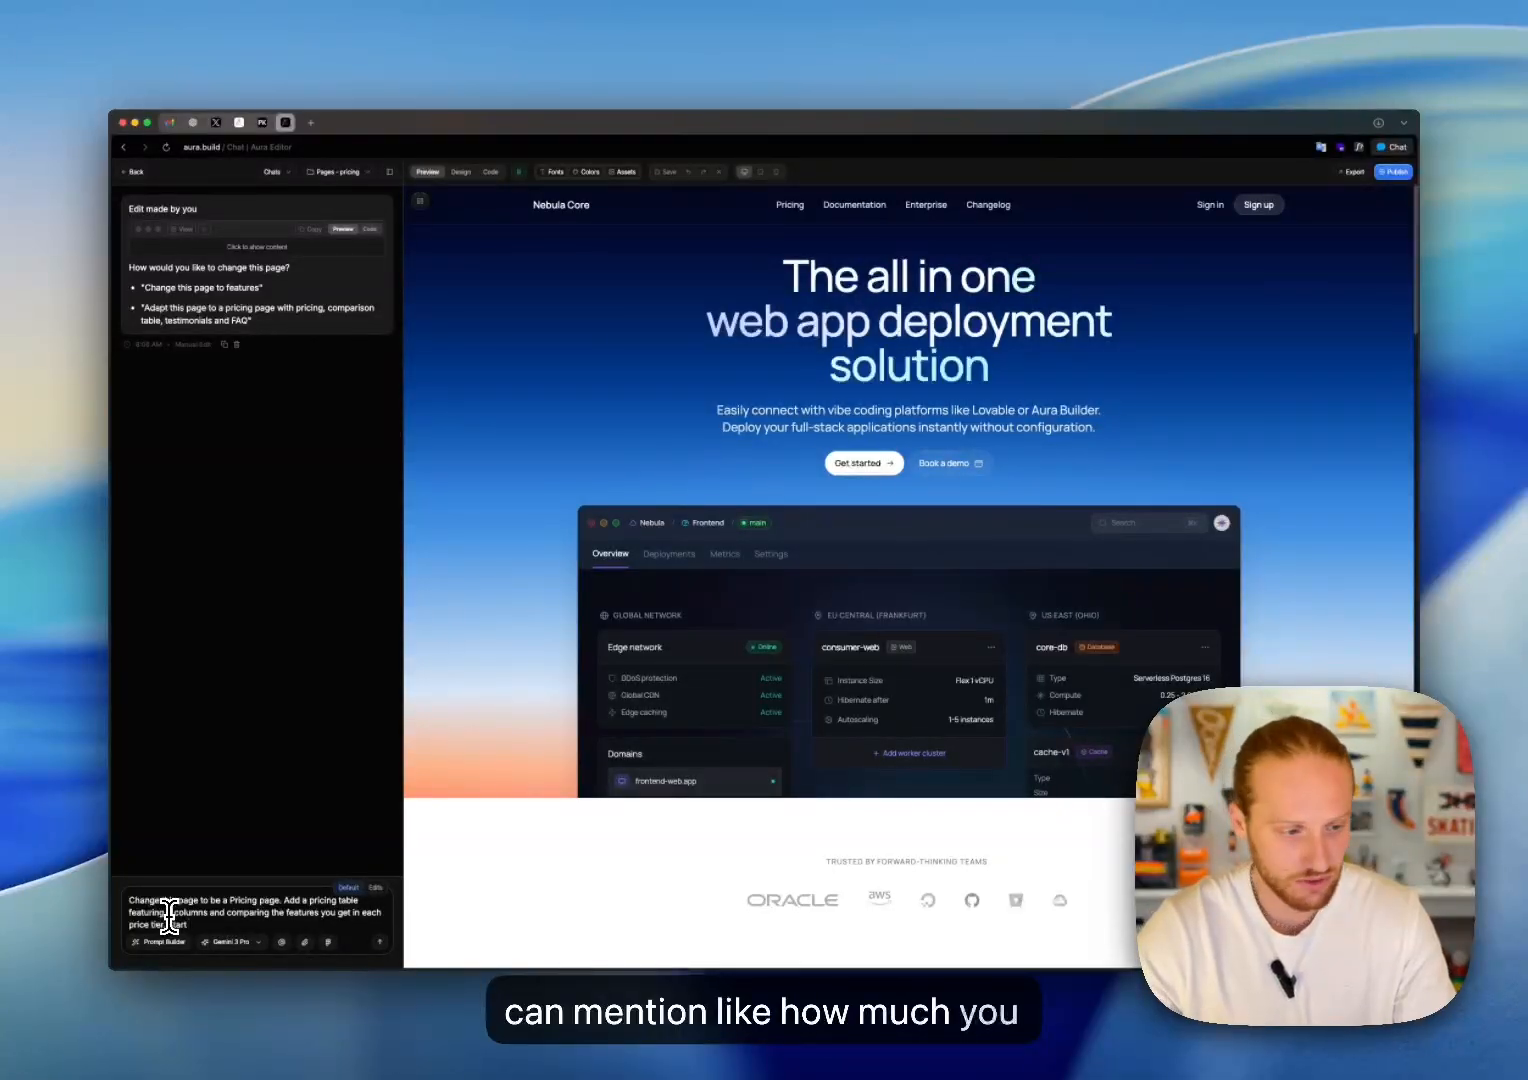
type(" with")
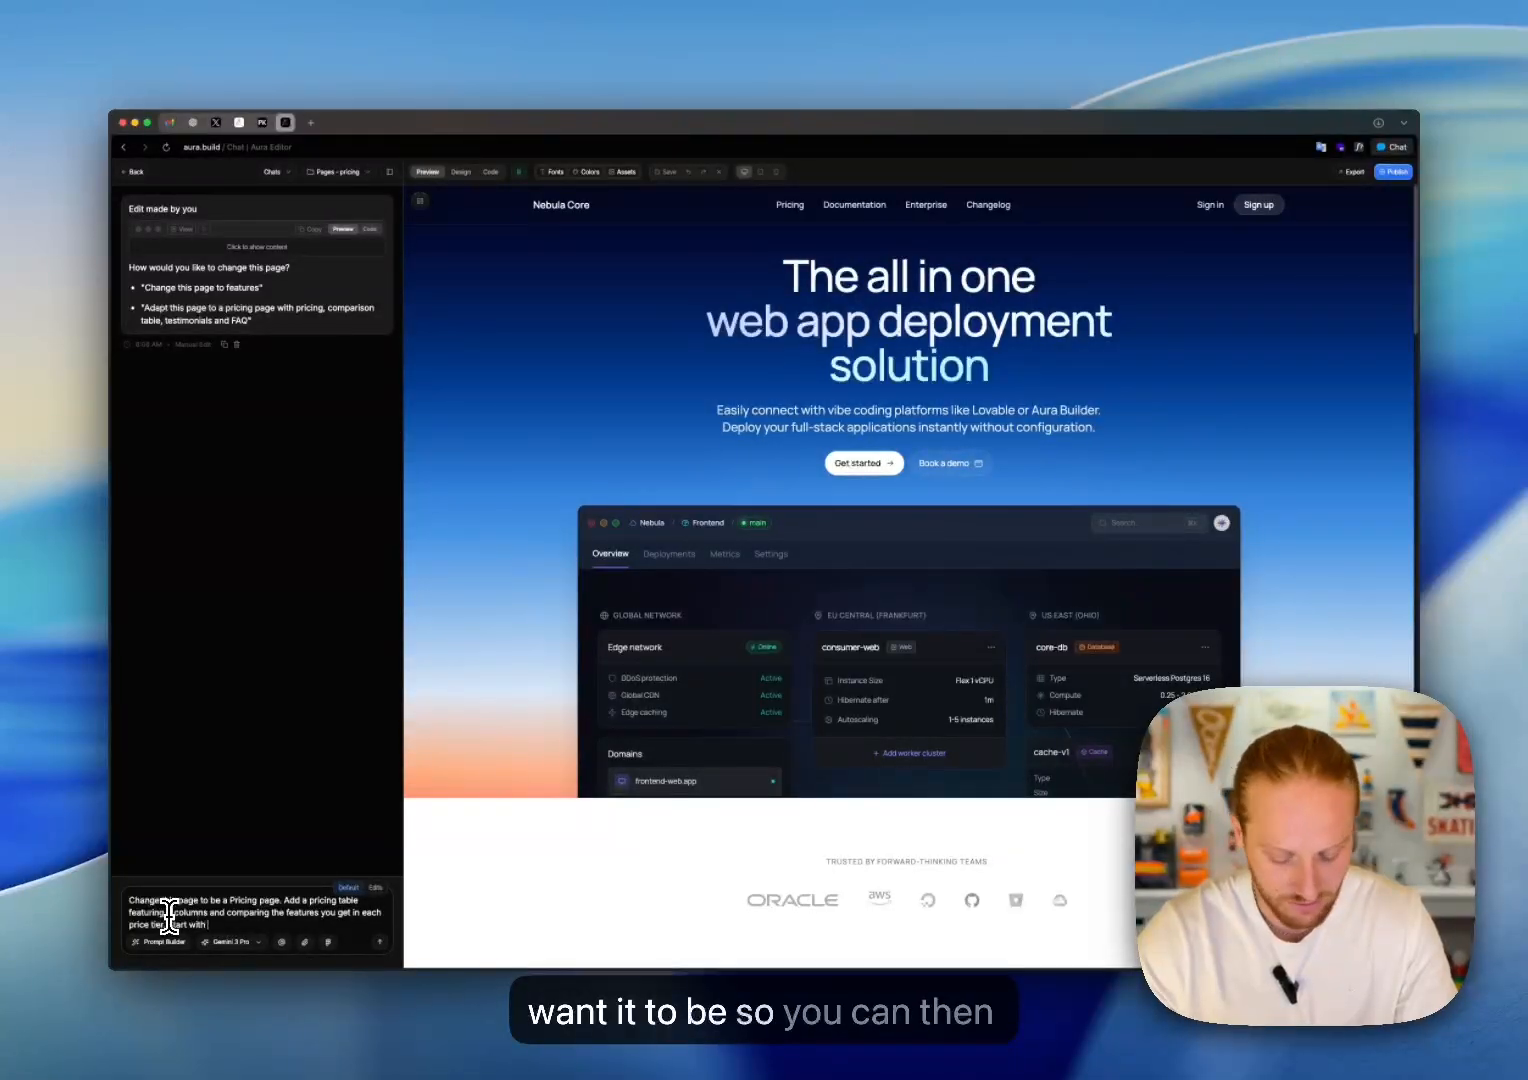
type(" 9$")
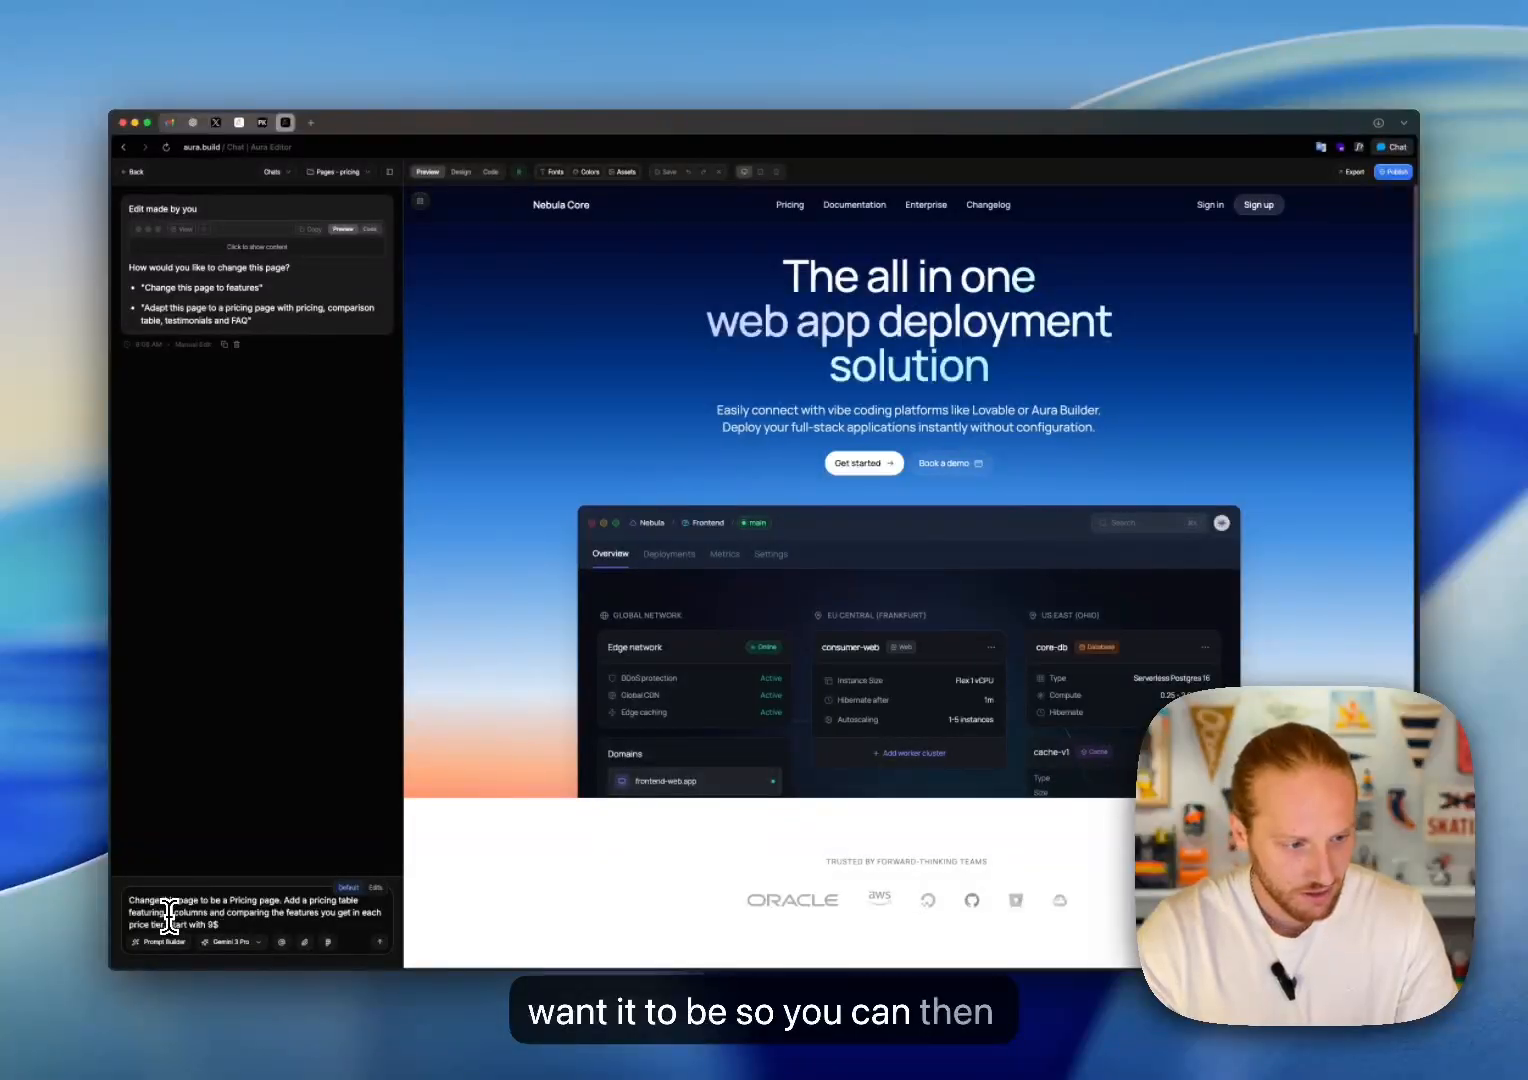
type(" per month,")
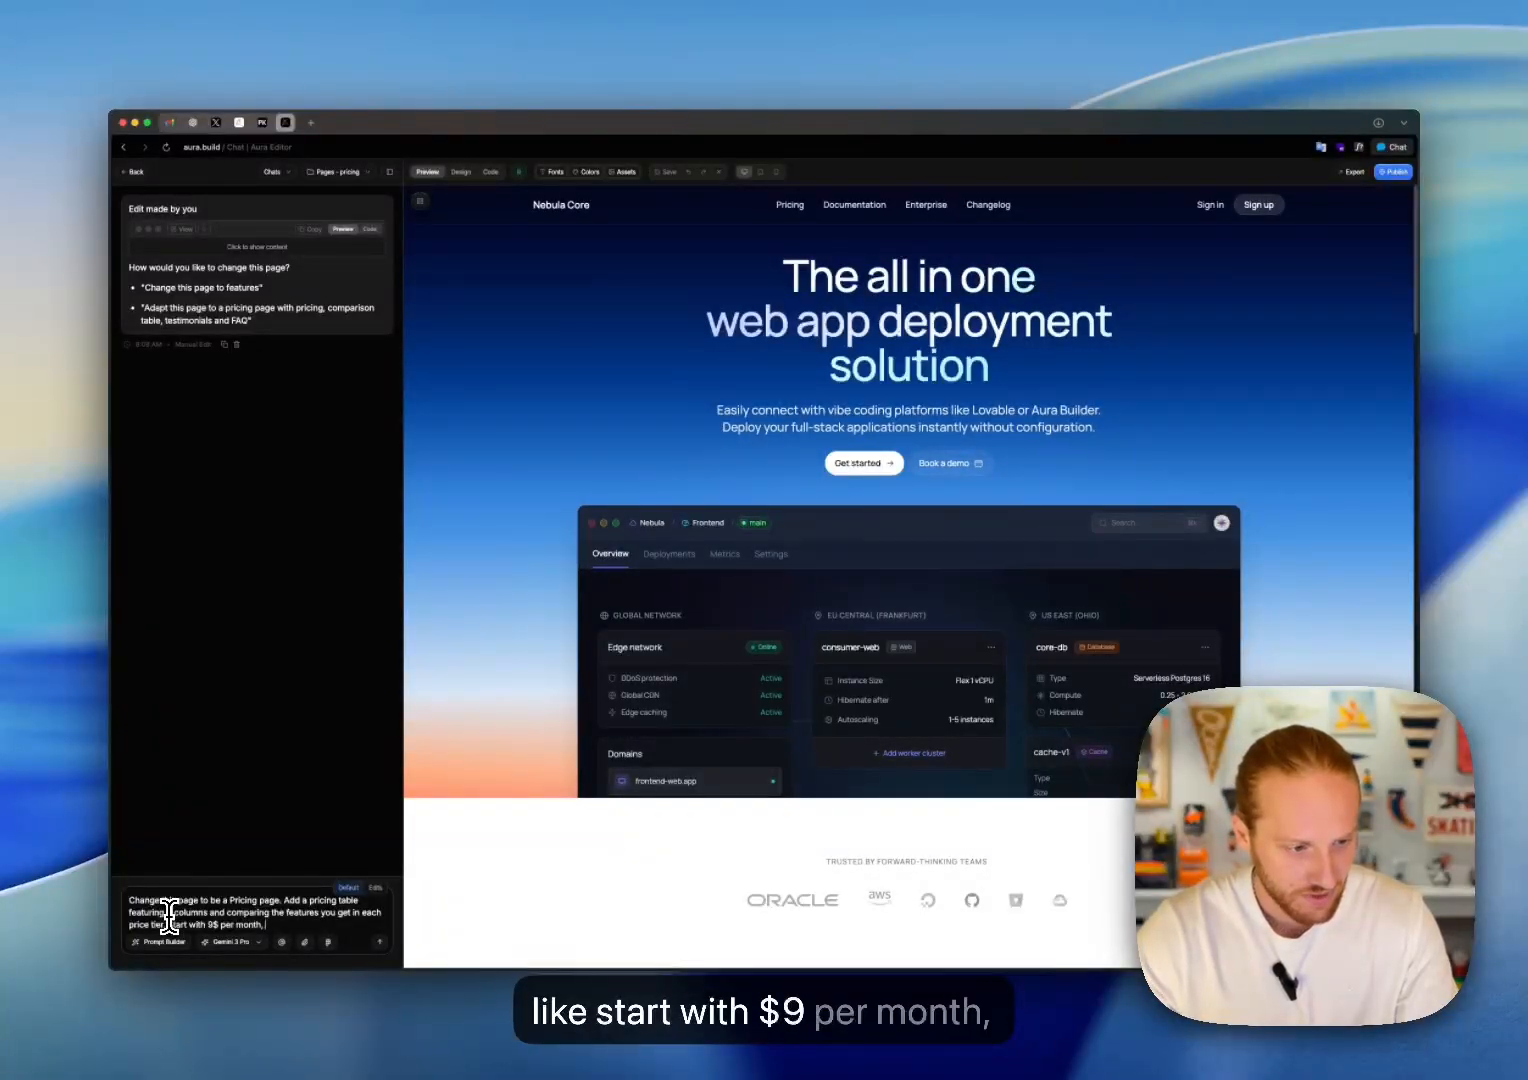
type(" then 2")
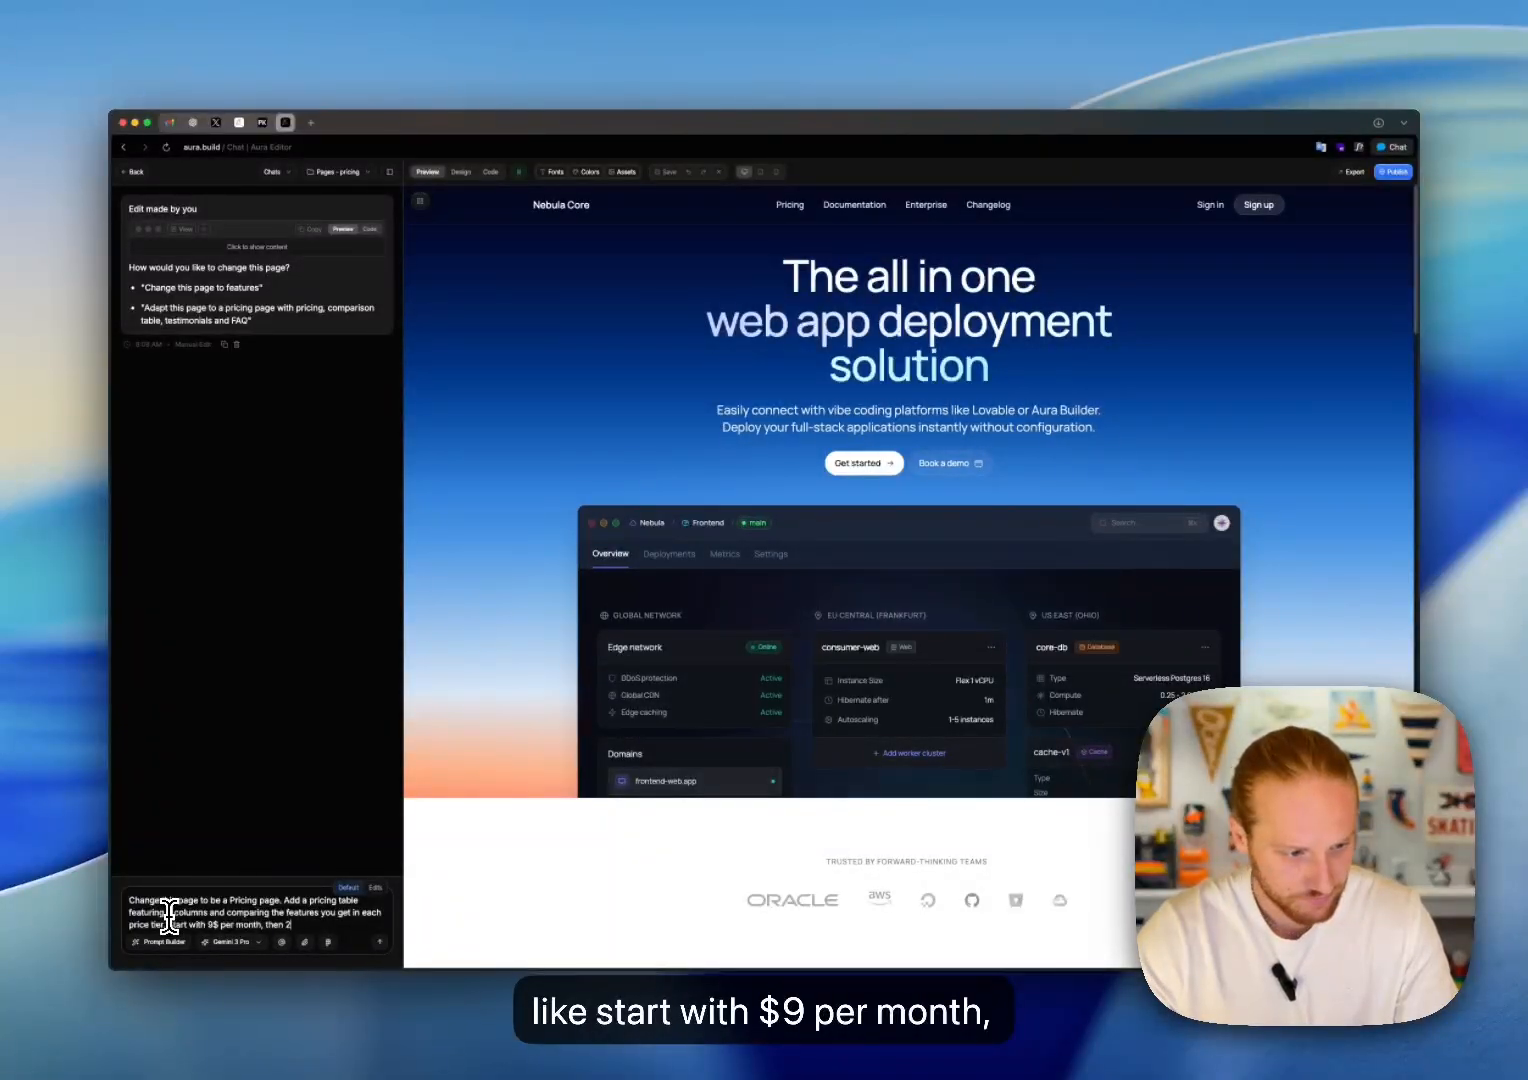
type("9$ and")
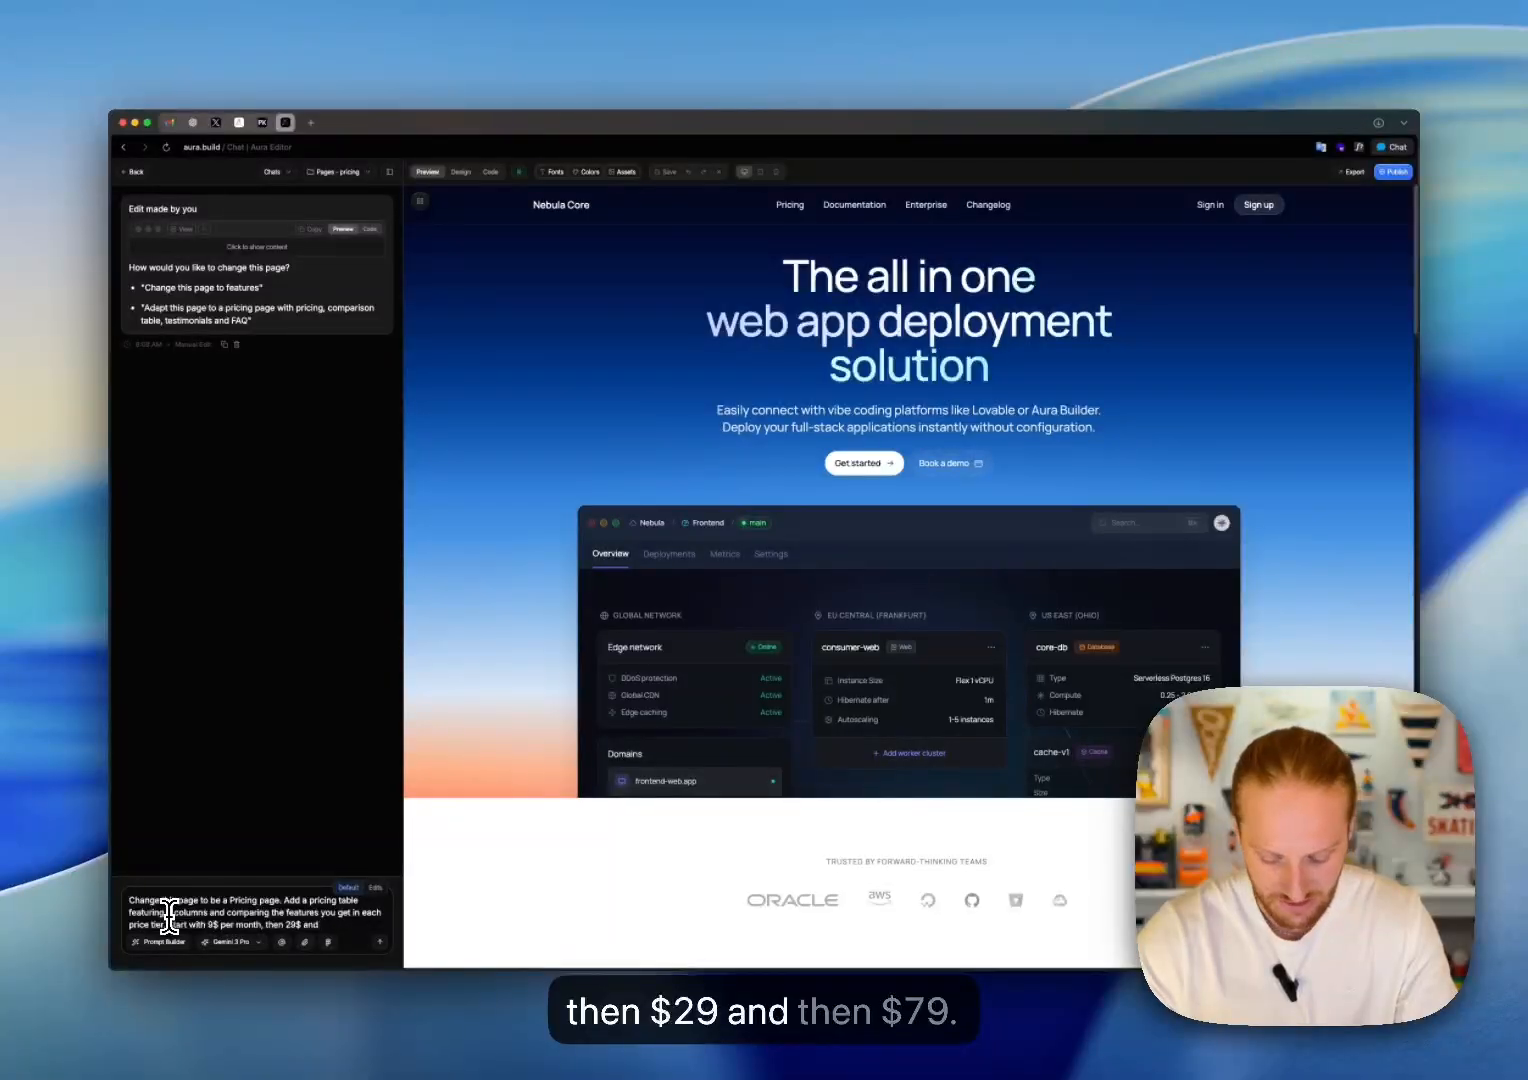
type(" then 7")
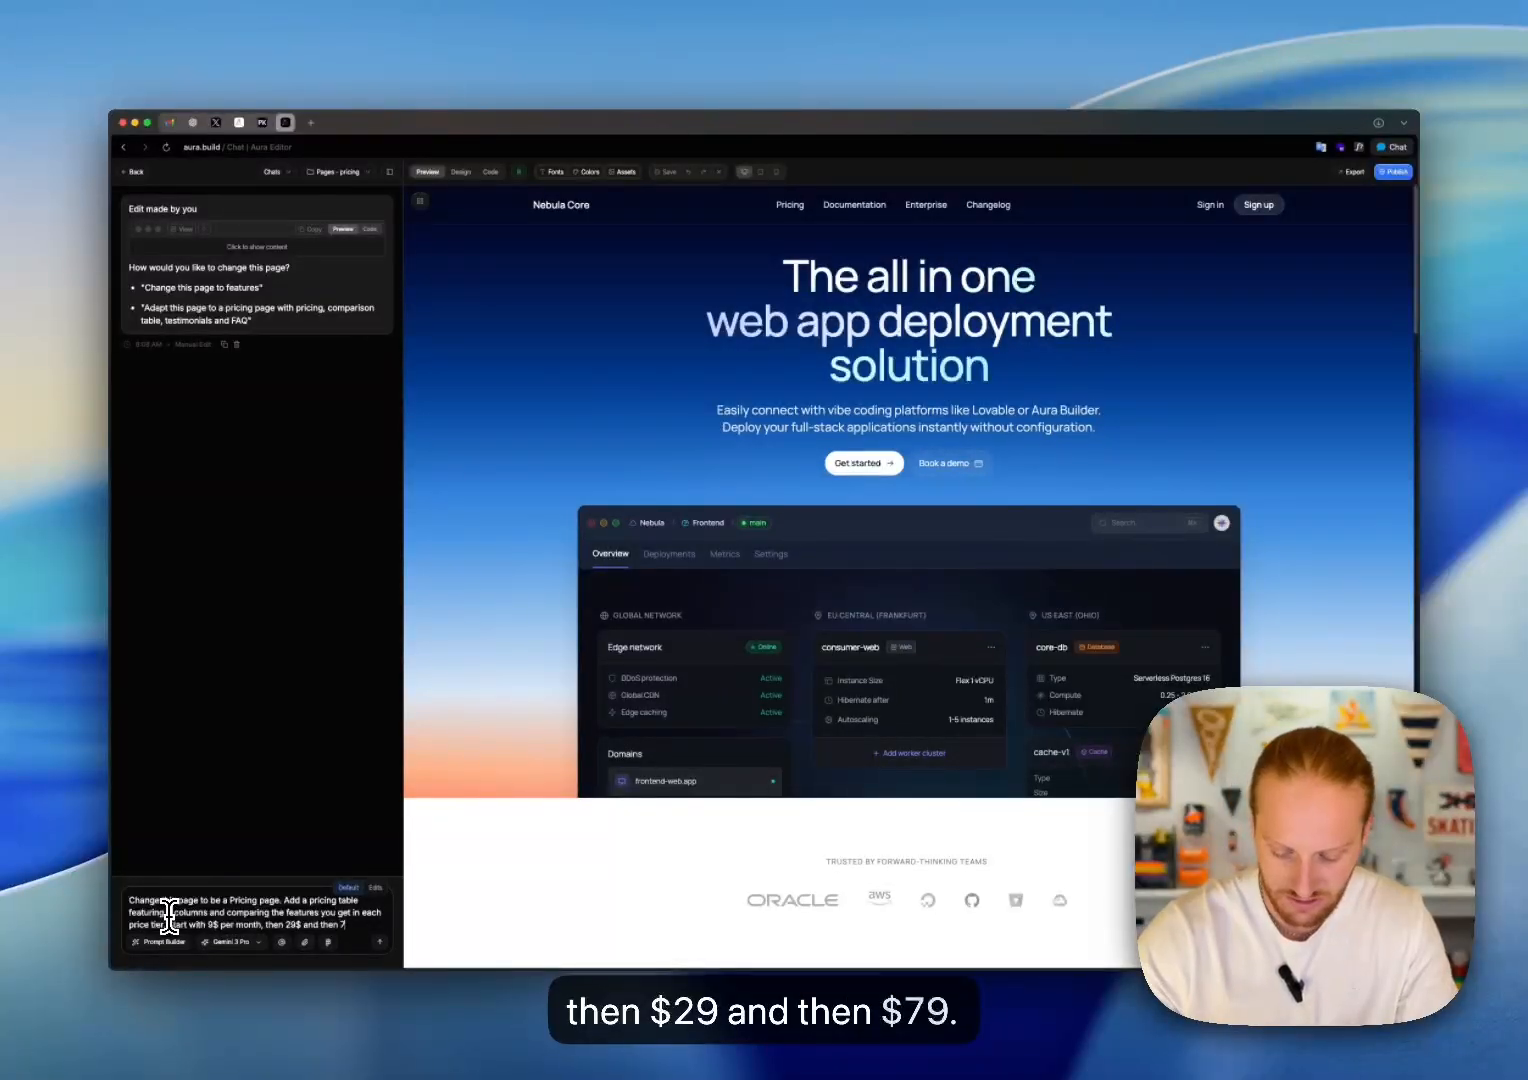
type("9$")
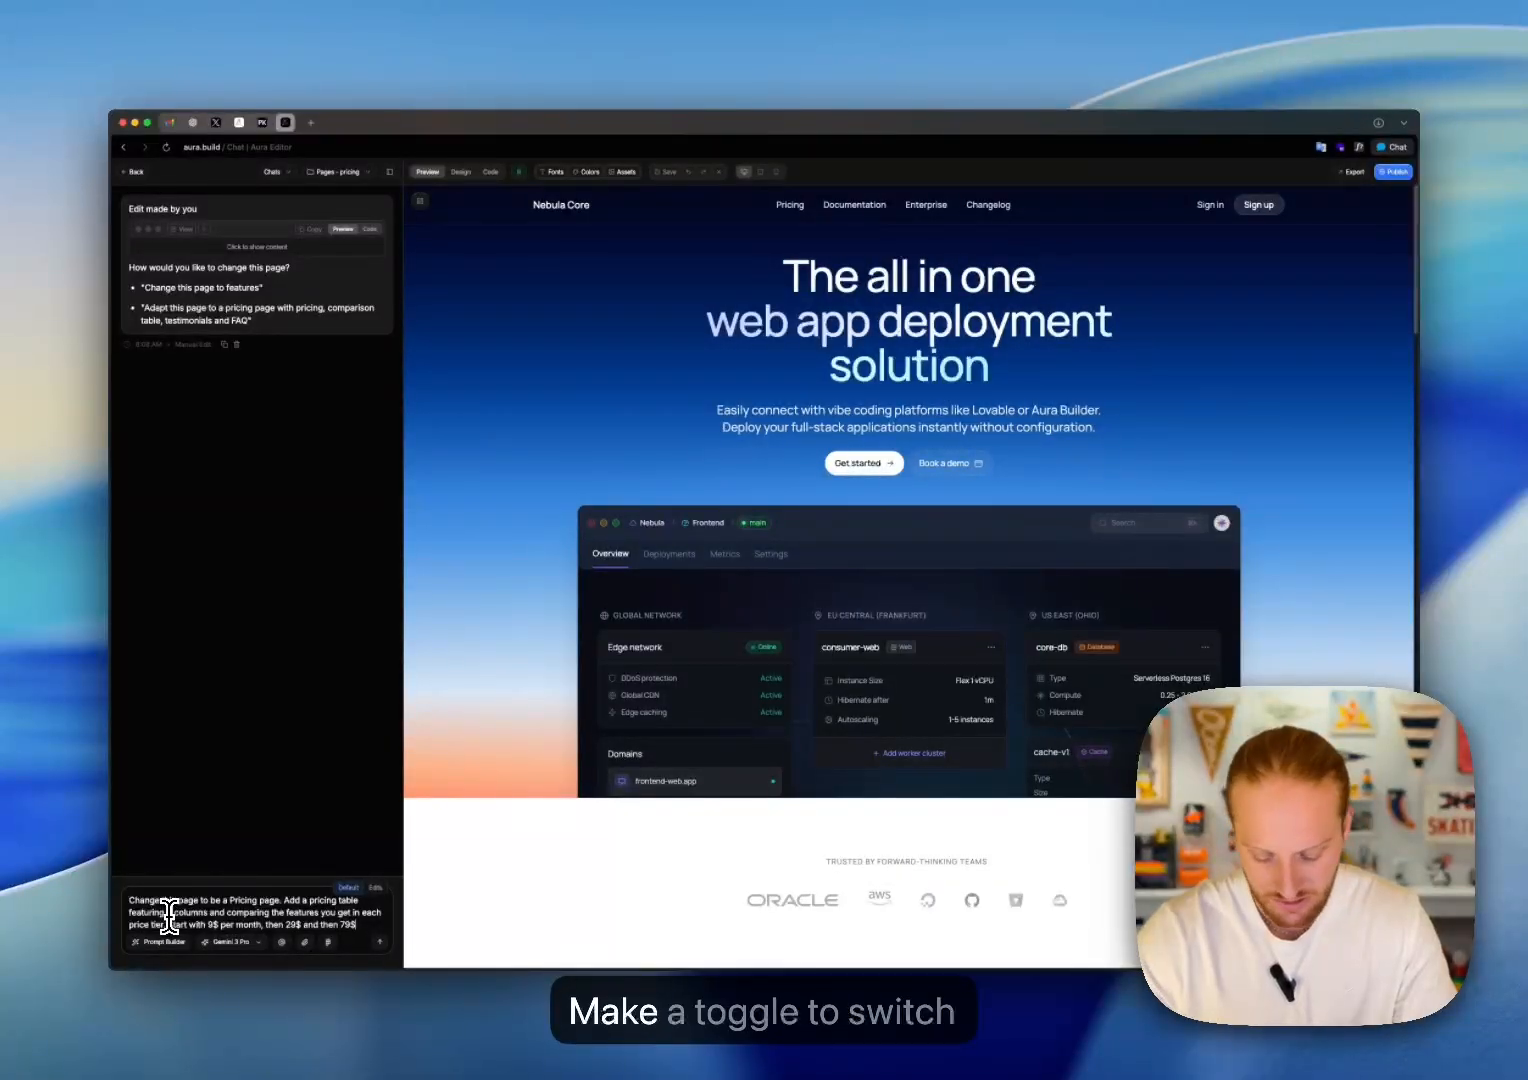
type(". Make a tog")
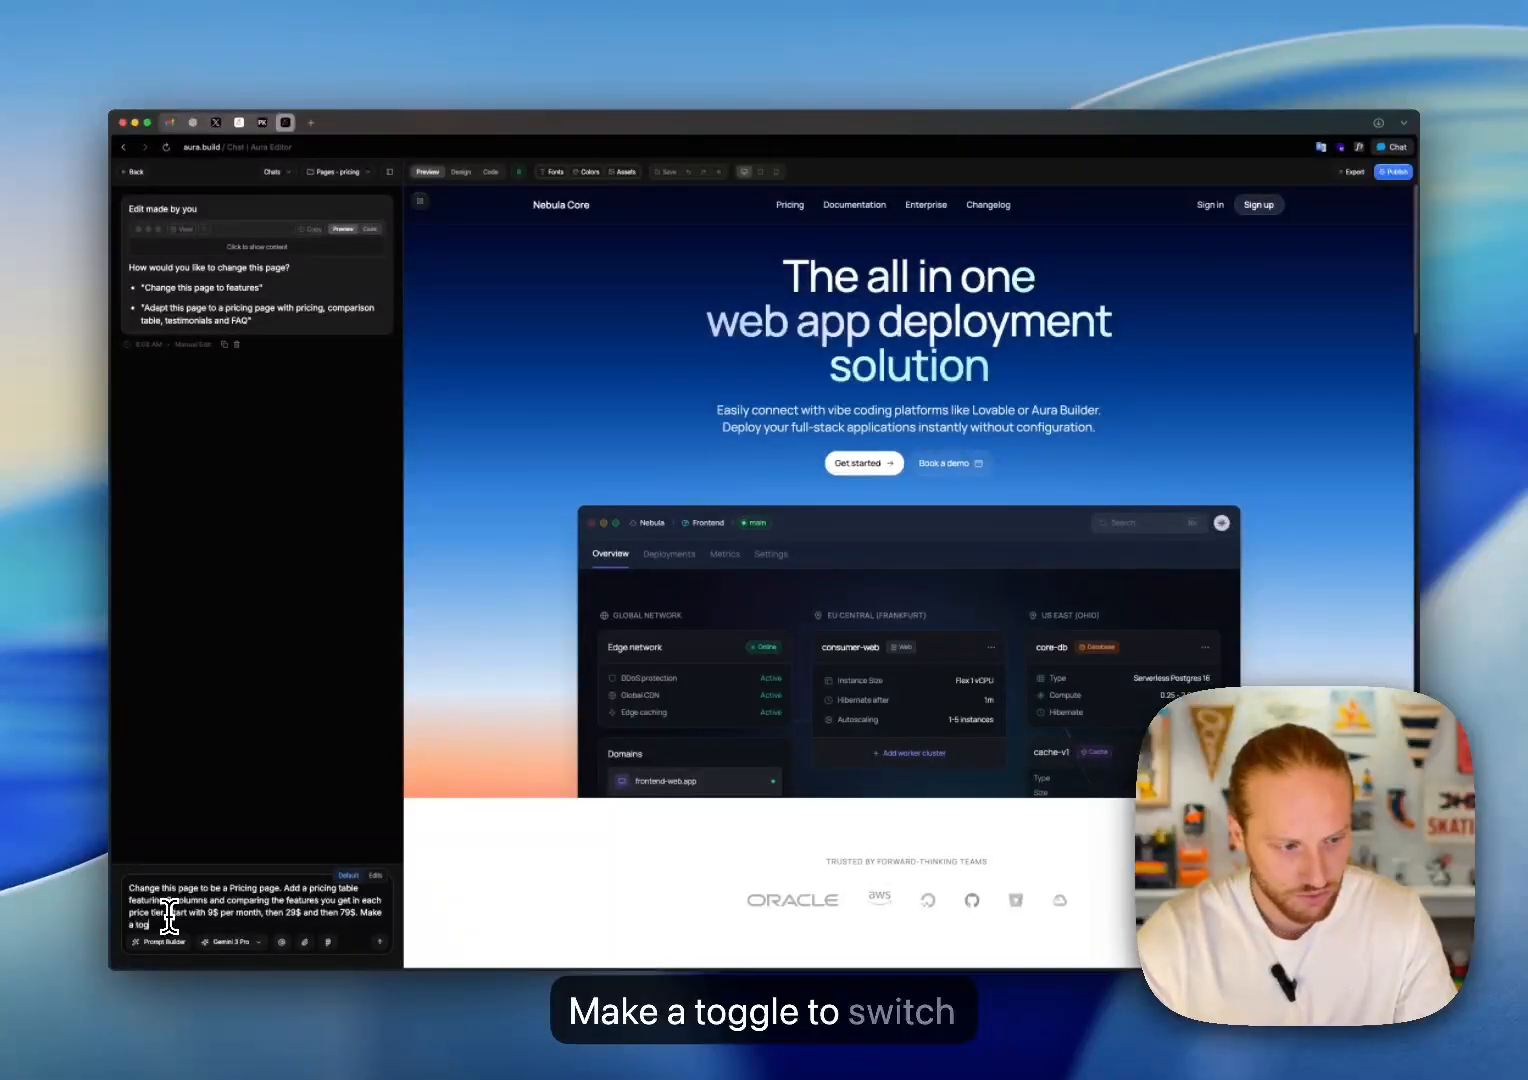
type("gle to sw")
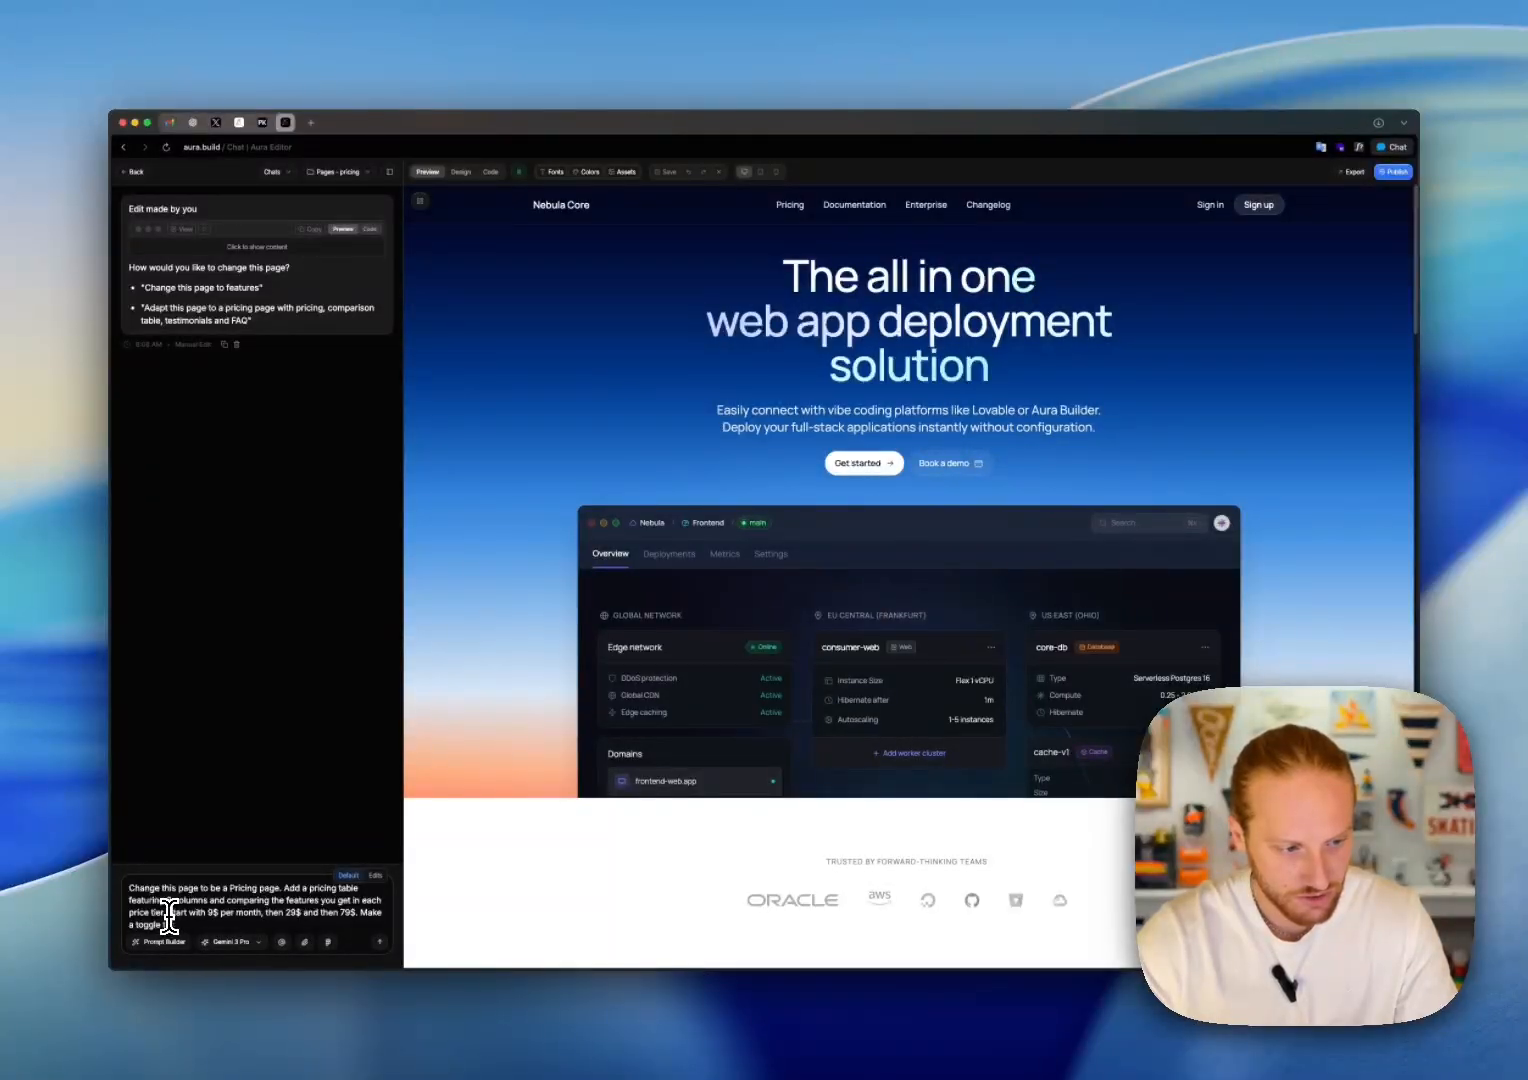
type("itch betwe")
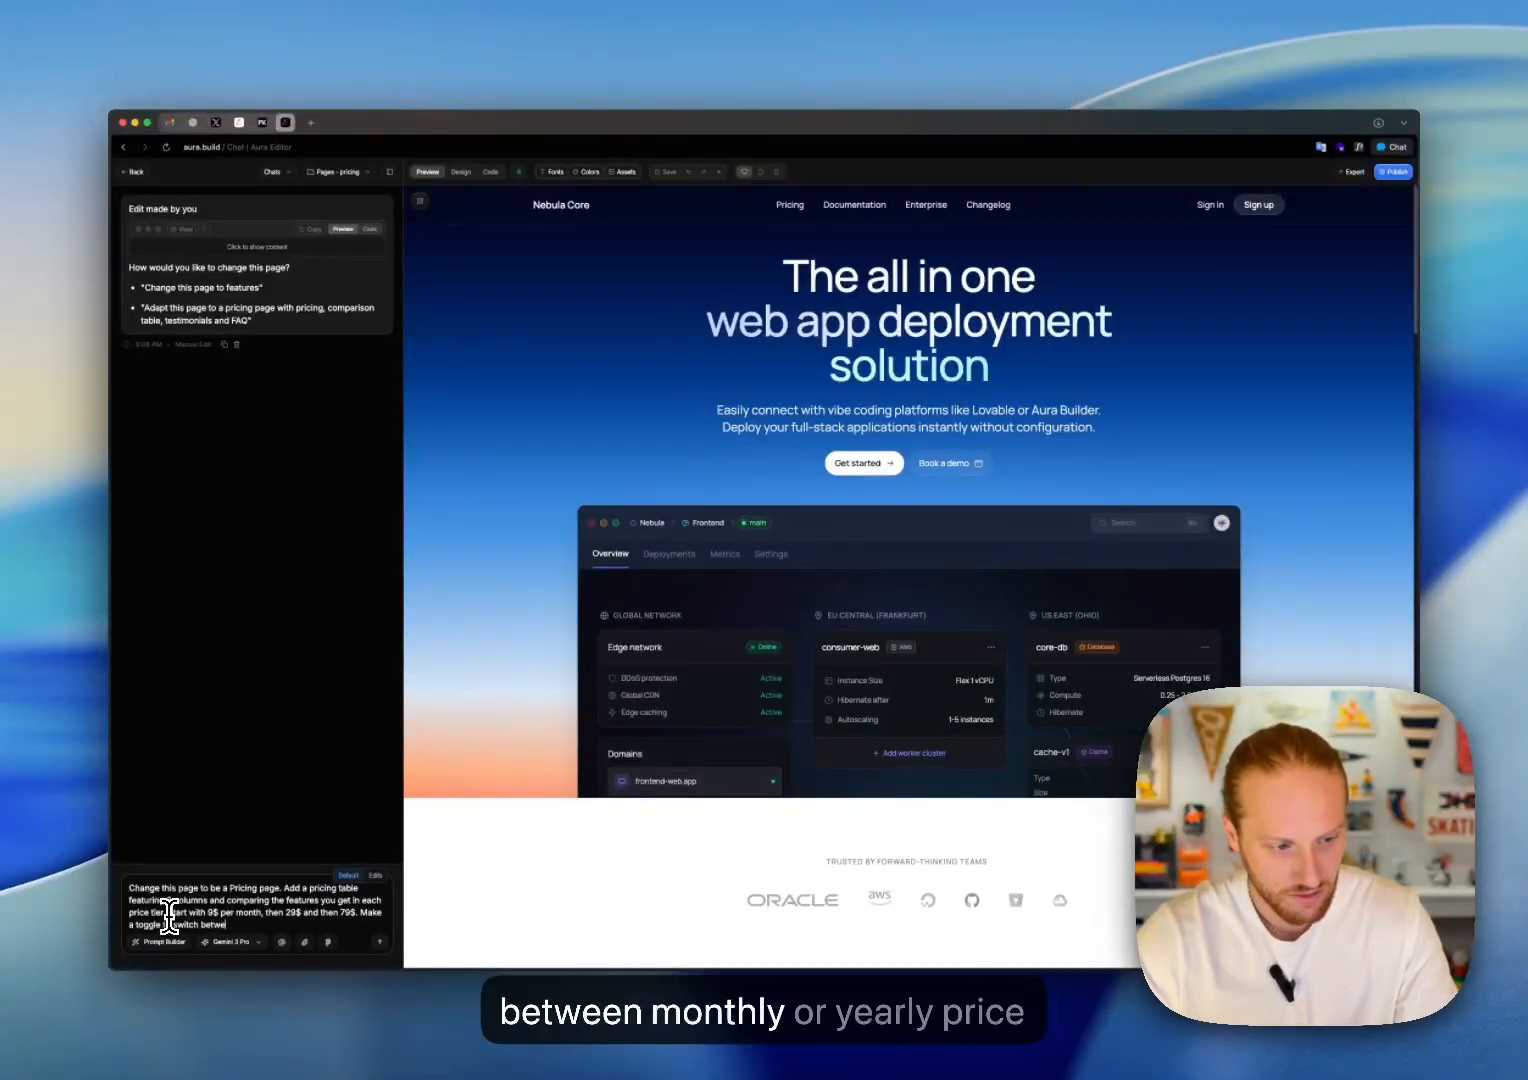
type("en monthly and")
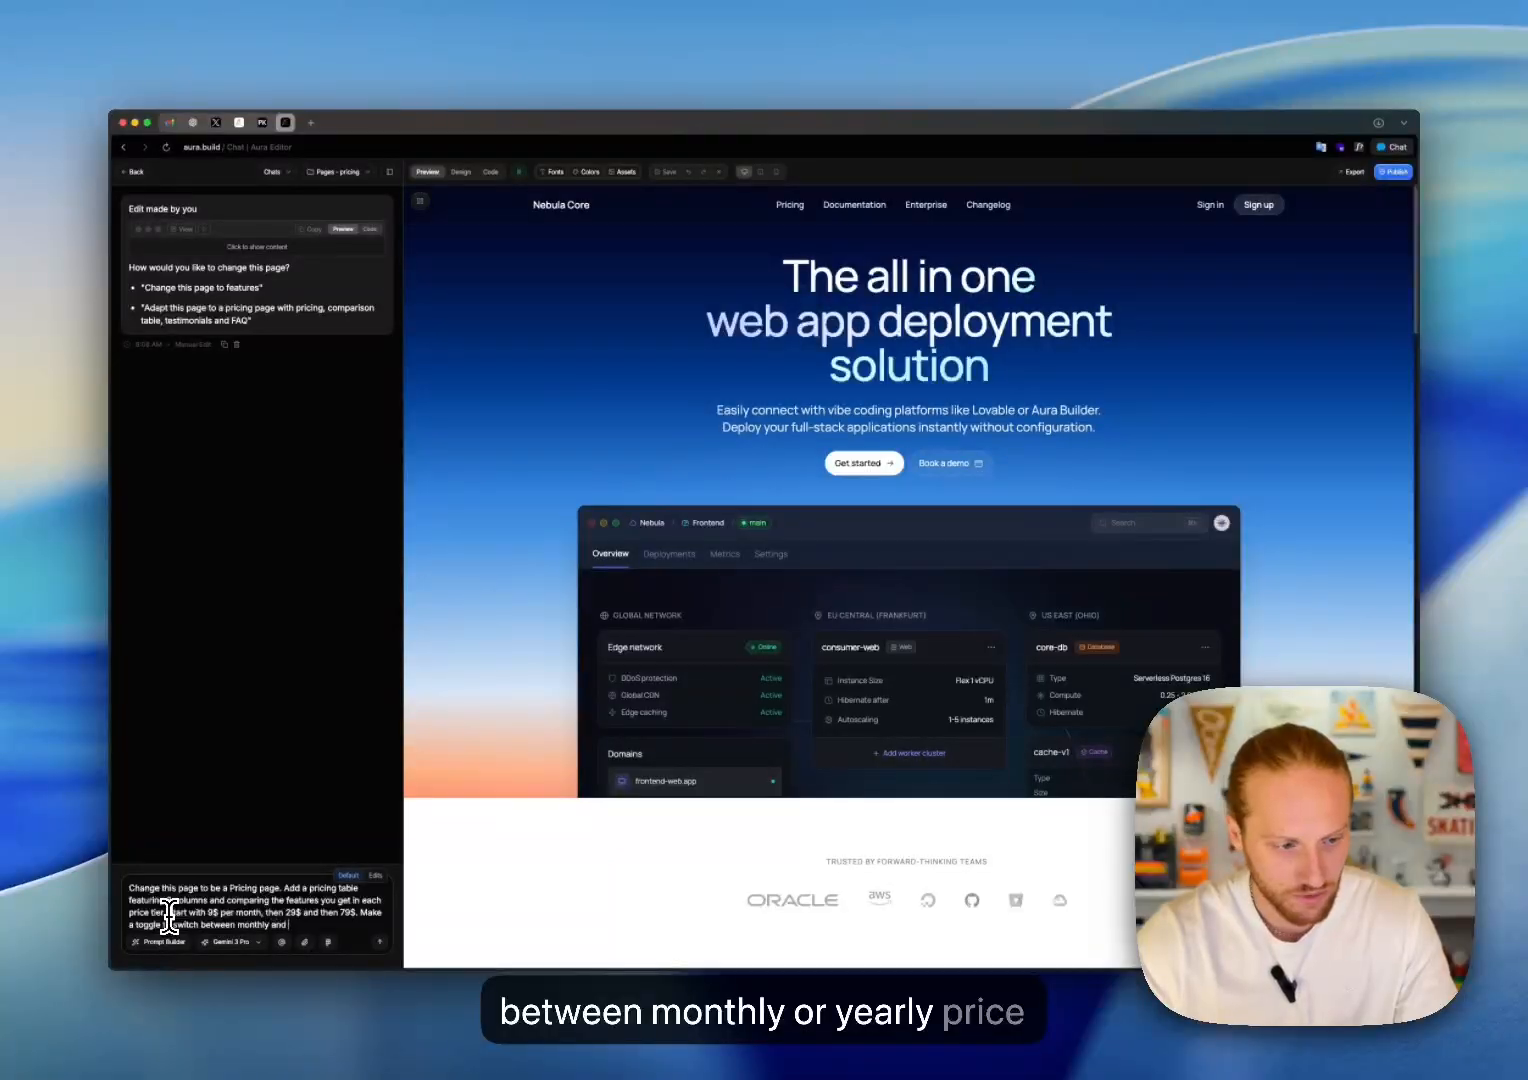
key("BackSpace")
key("BackSpace")
key("BackSpace")
key("BackSpace")
type("or yearly")
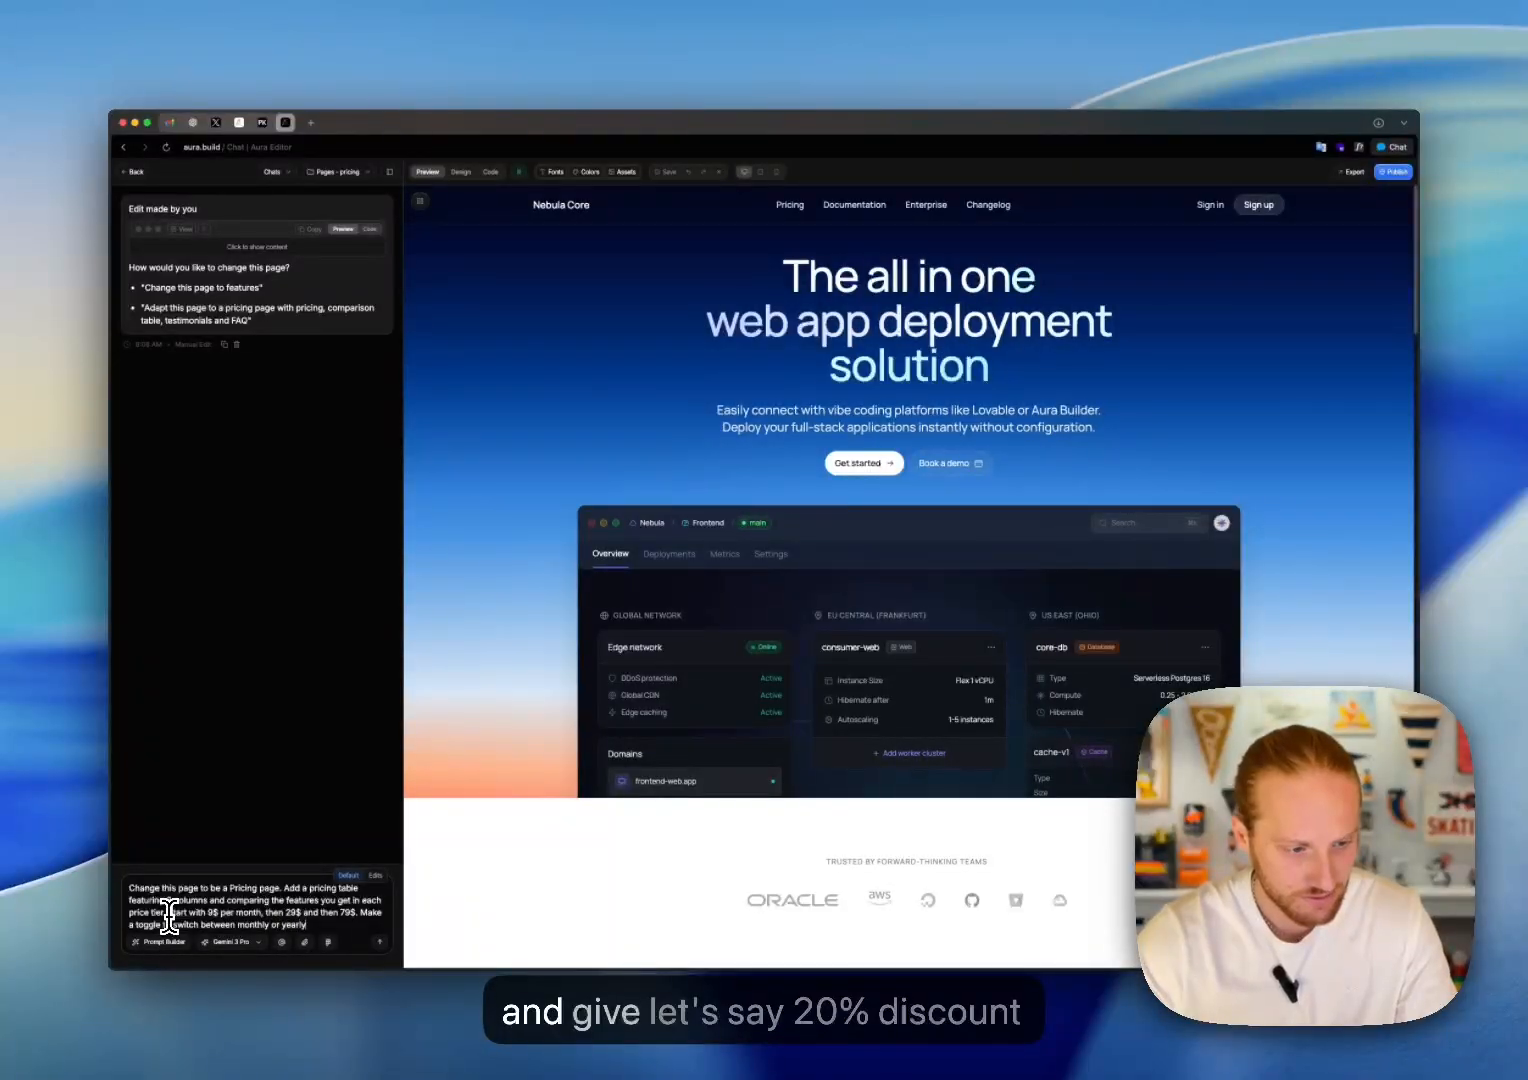
type(" price and give")
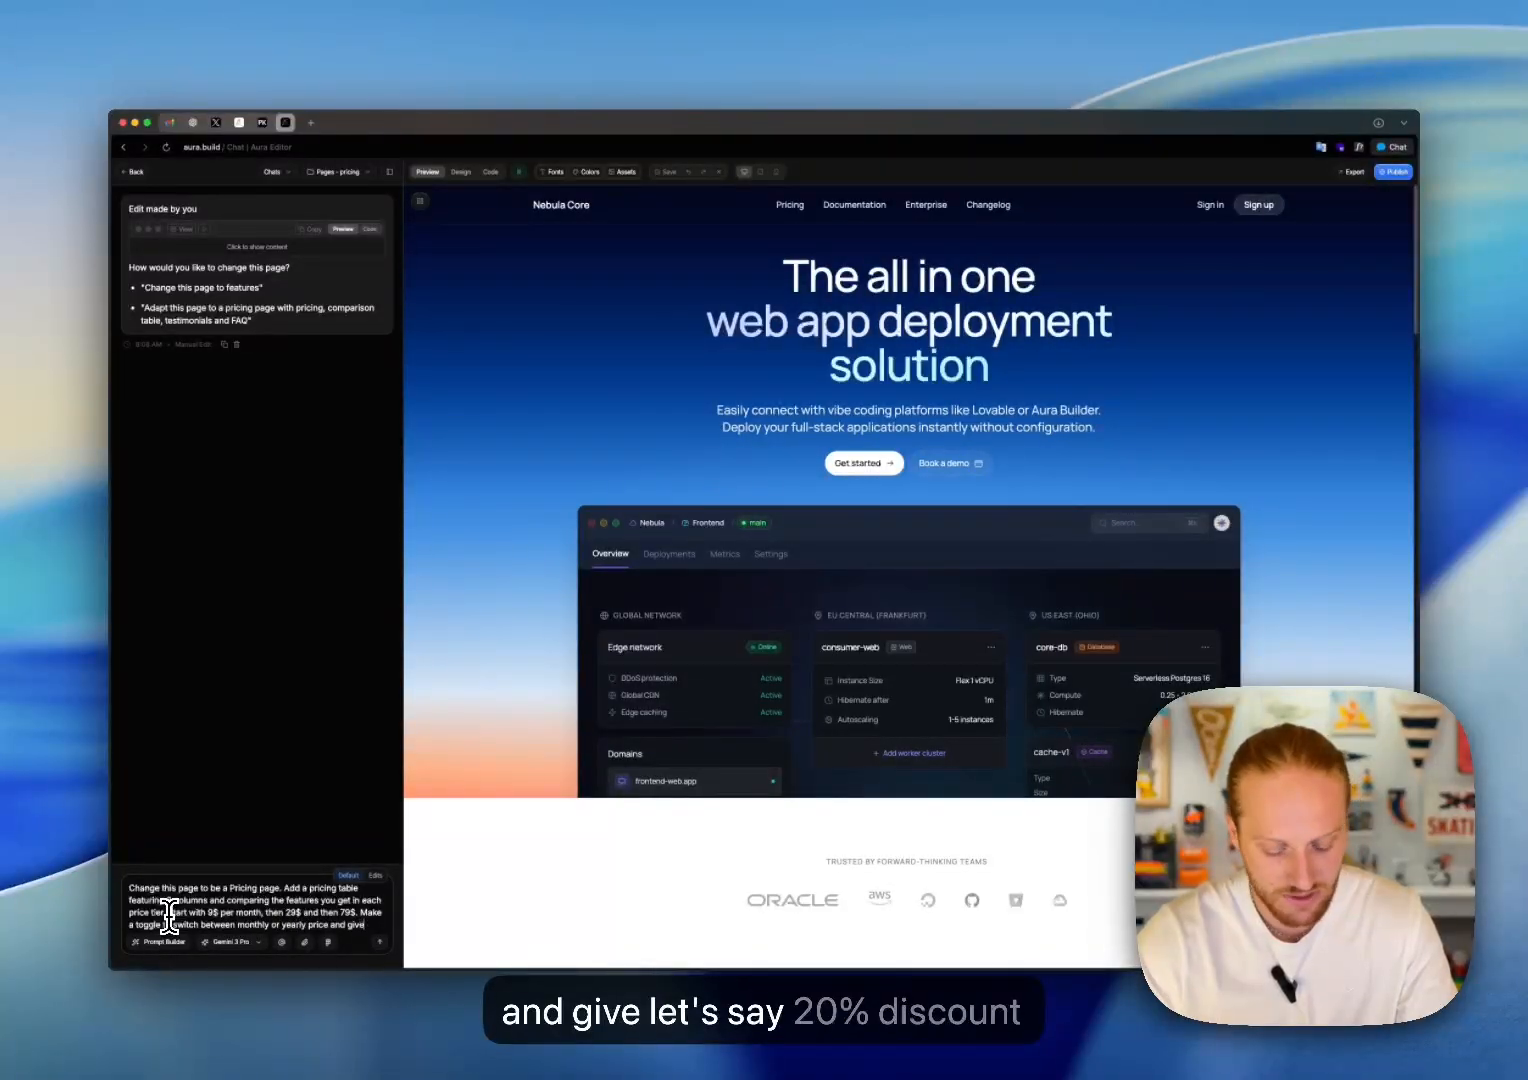
type(" 20% discoun")
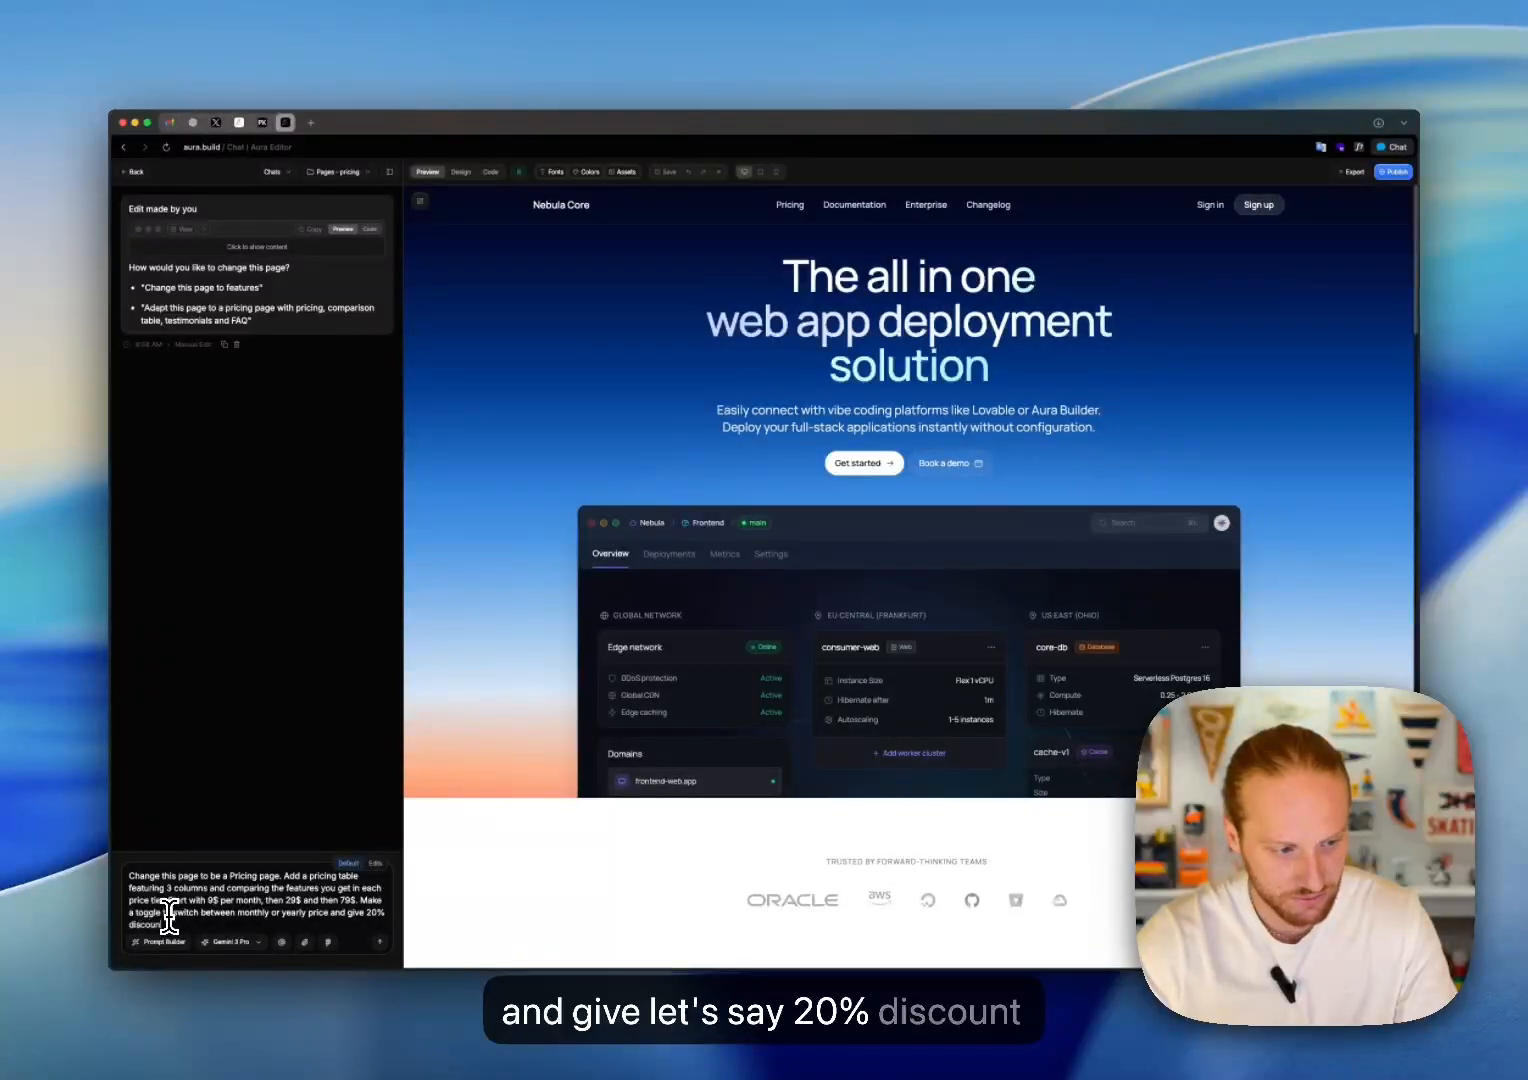
type("t if you go ")
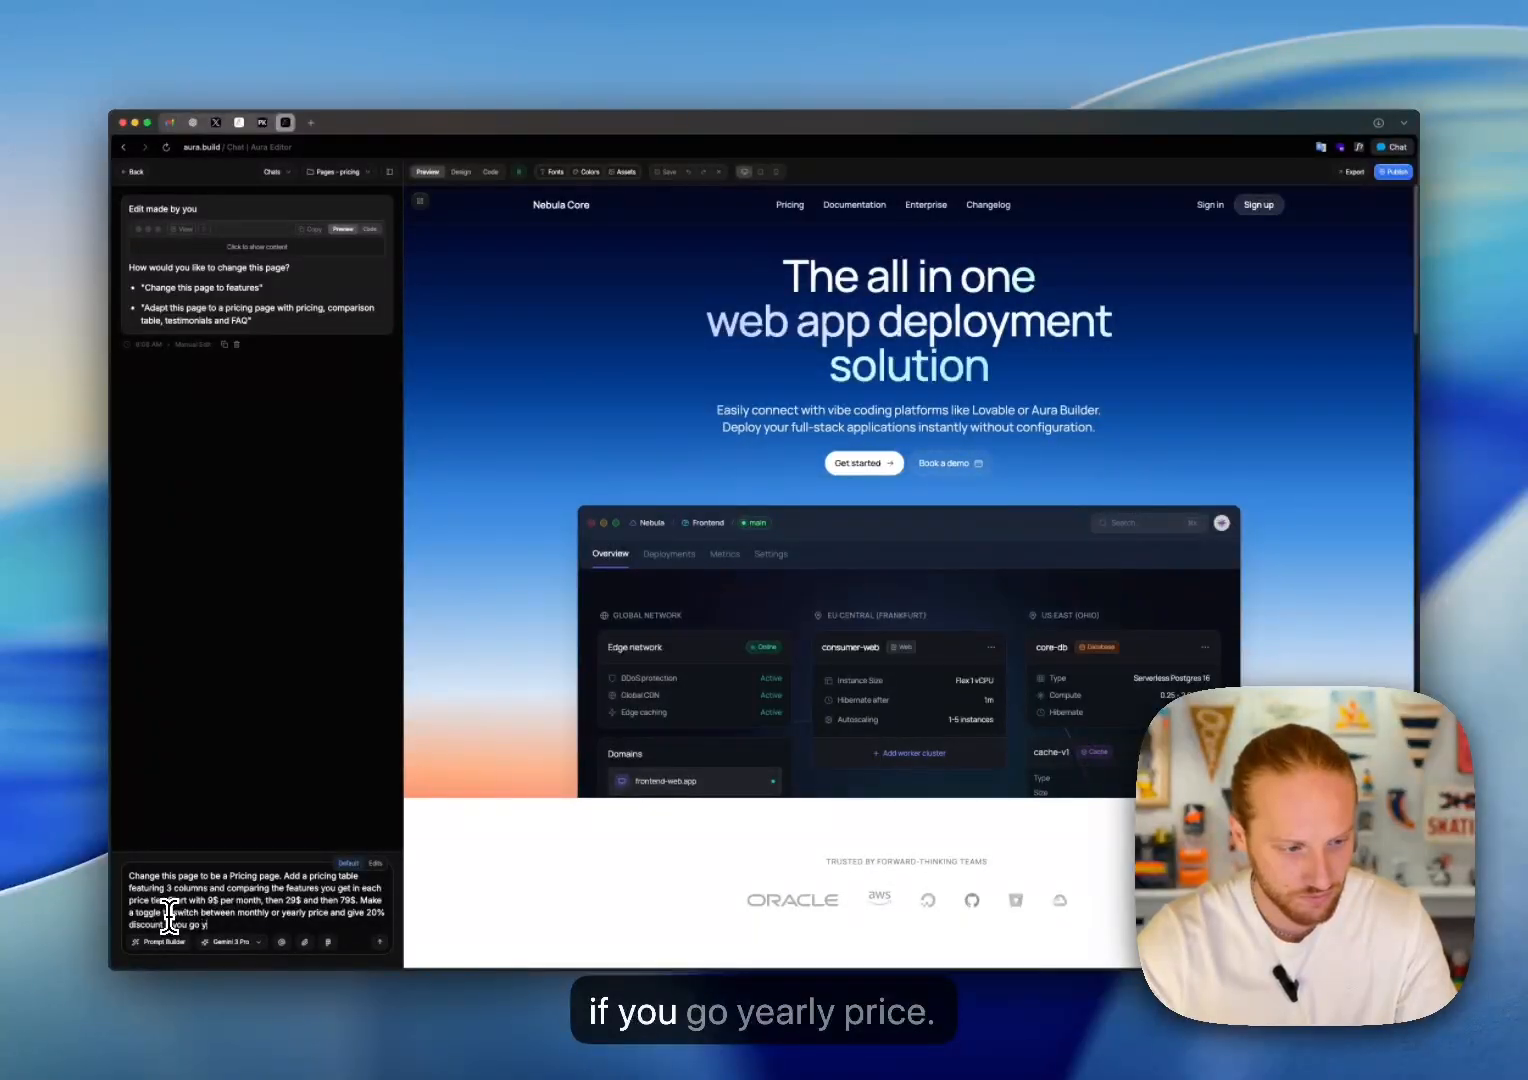
type("yearly pr")
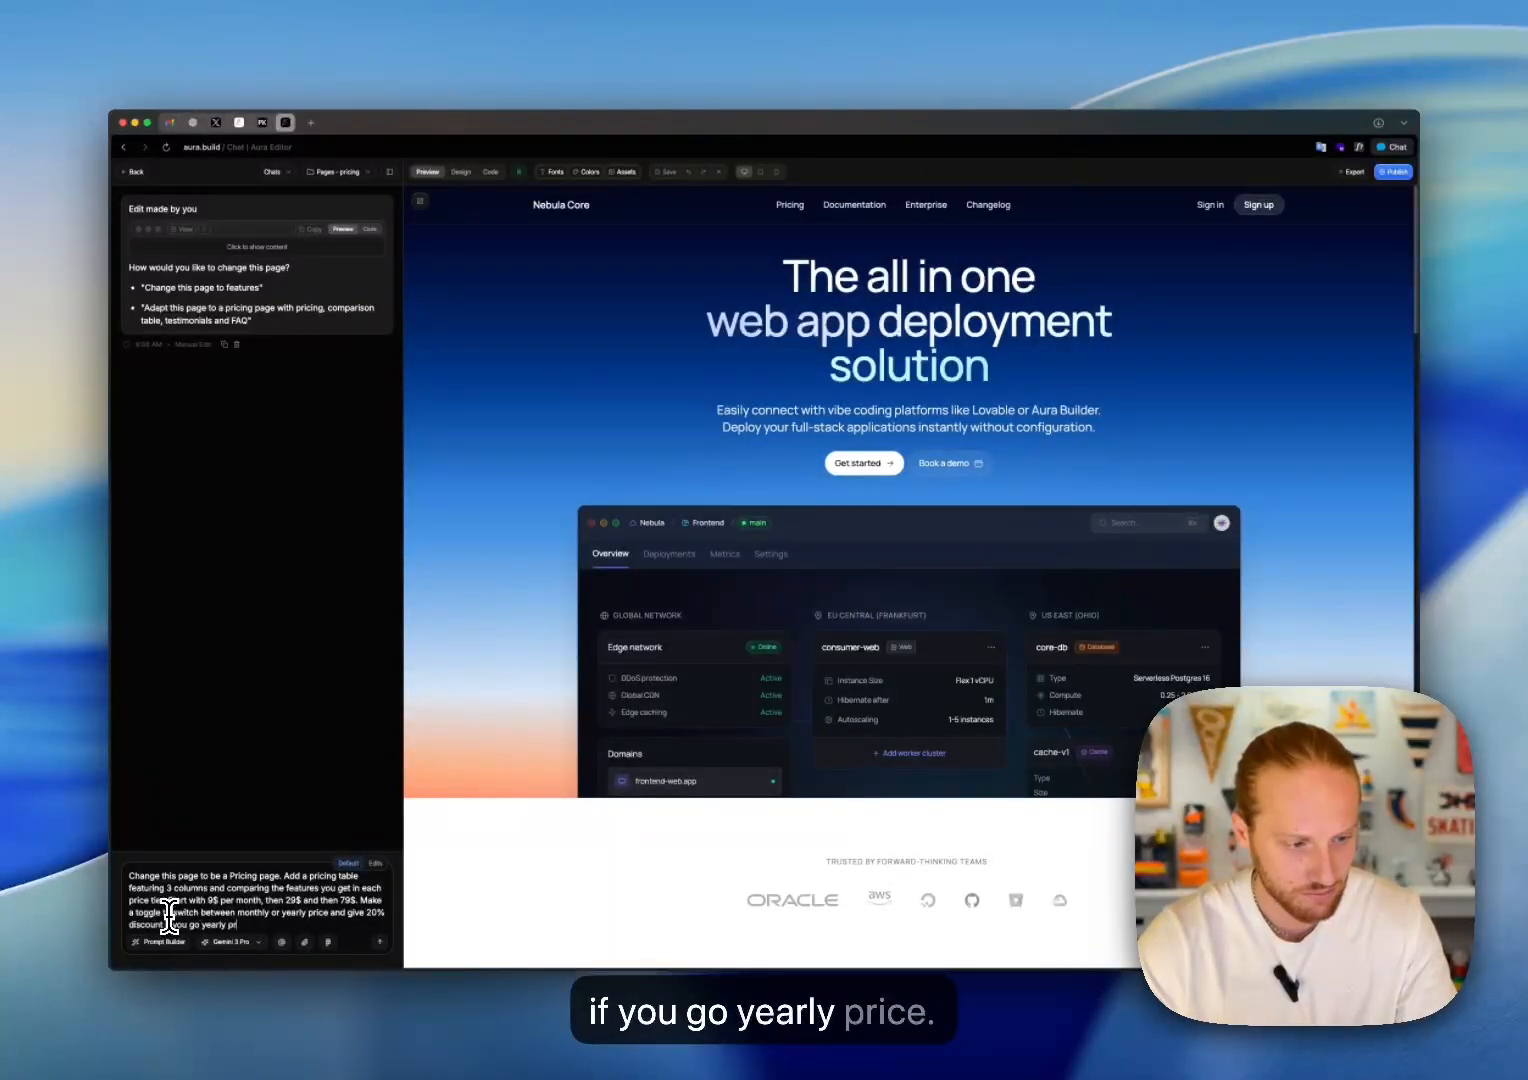
type("ice. Change")
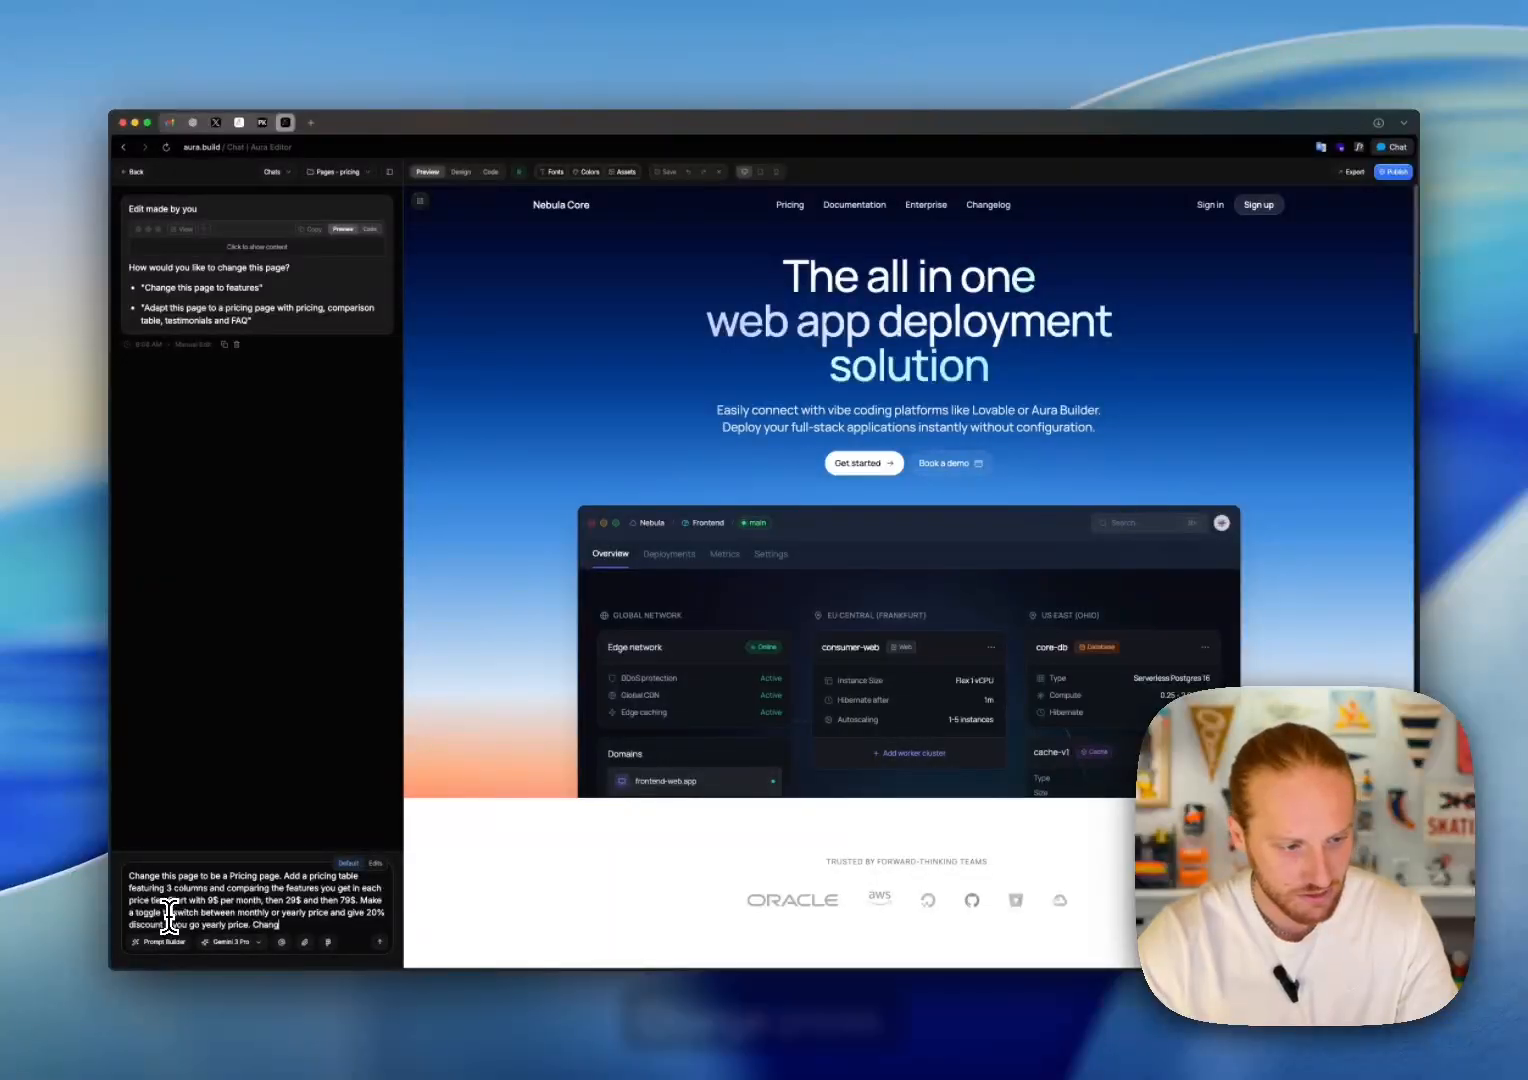
Step: Add the yearly offer to the prompt with "and give 20% discount if you go yearly price."
key("BackSpace")
key("BackSpace")
key("BackSpace")
key("BackSpace")
key("BackSpace")
key("BackSpace")
key("BackSpace")
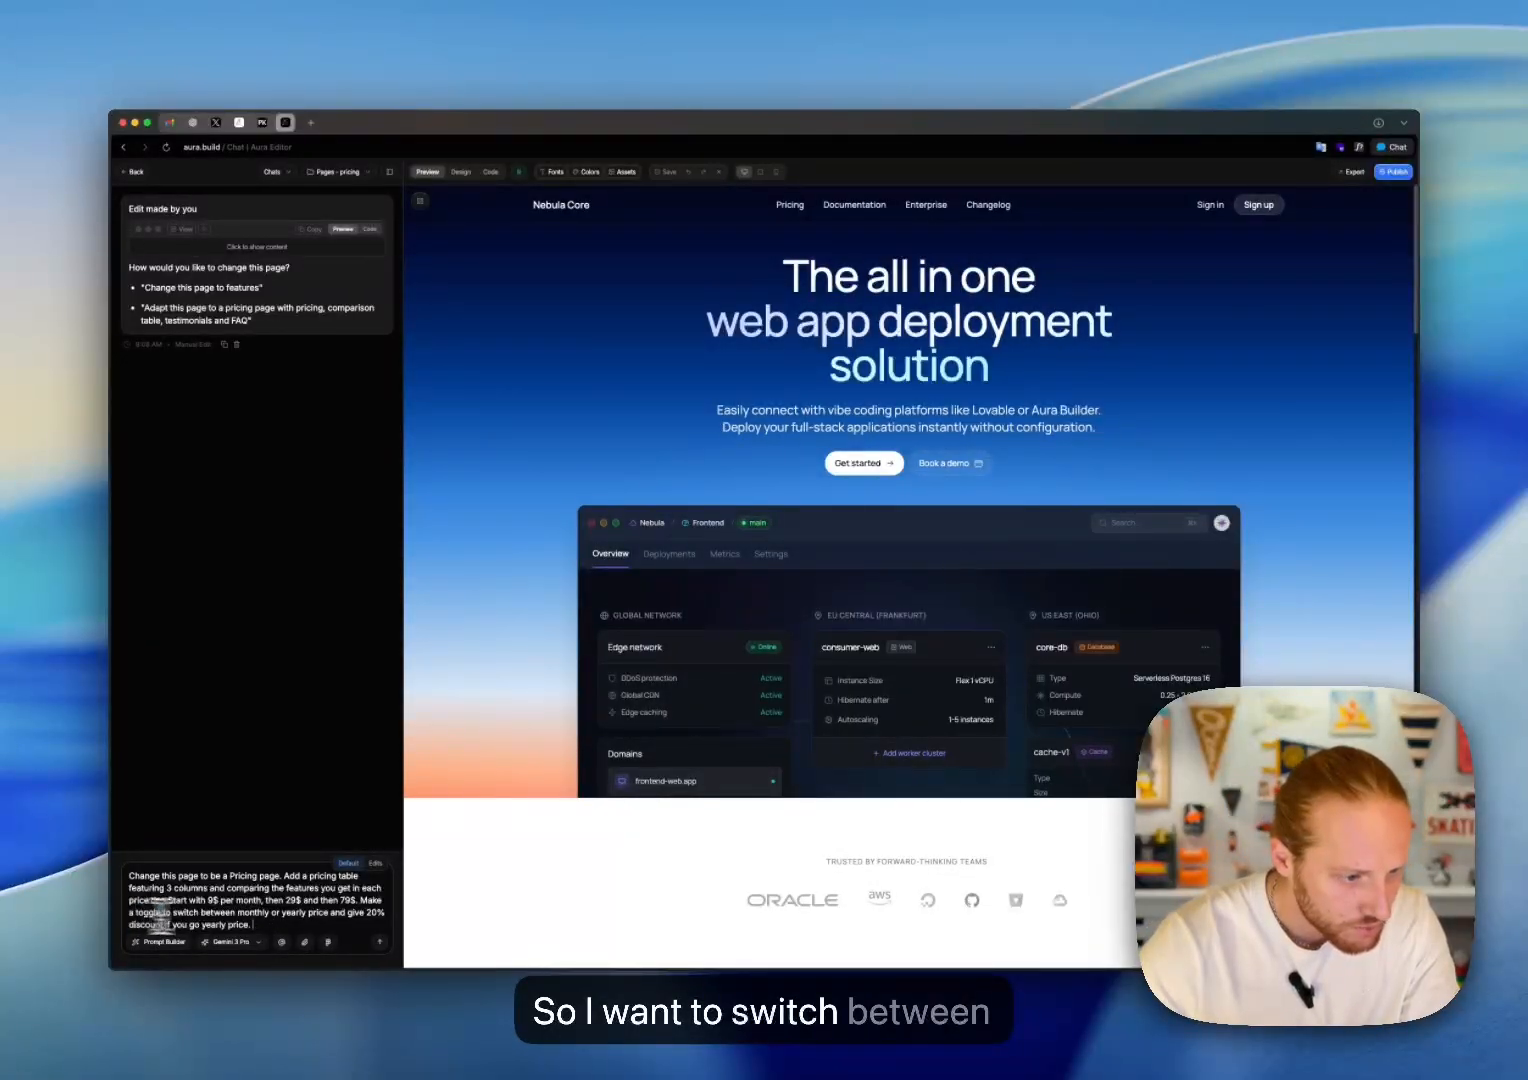
Step: Insert "and make the price displayed change dynamically" after the monthly or yearly toggle request in the prompt
left_click(328, 914)
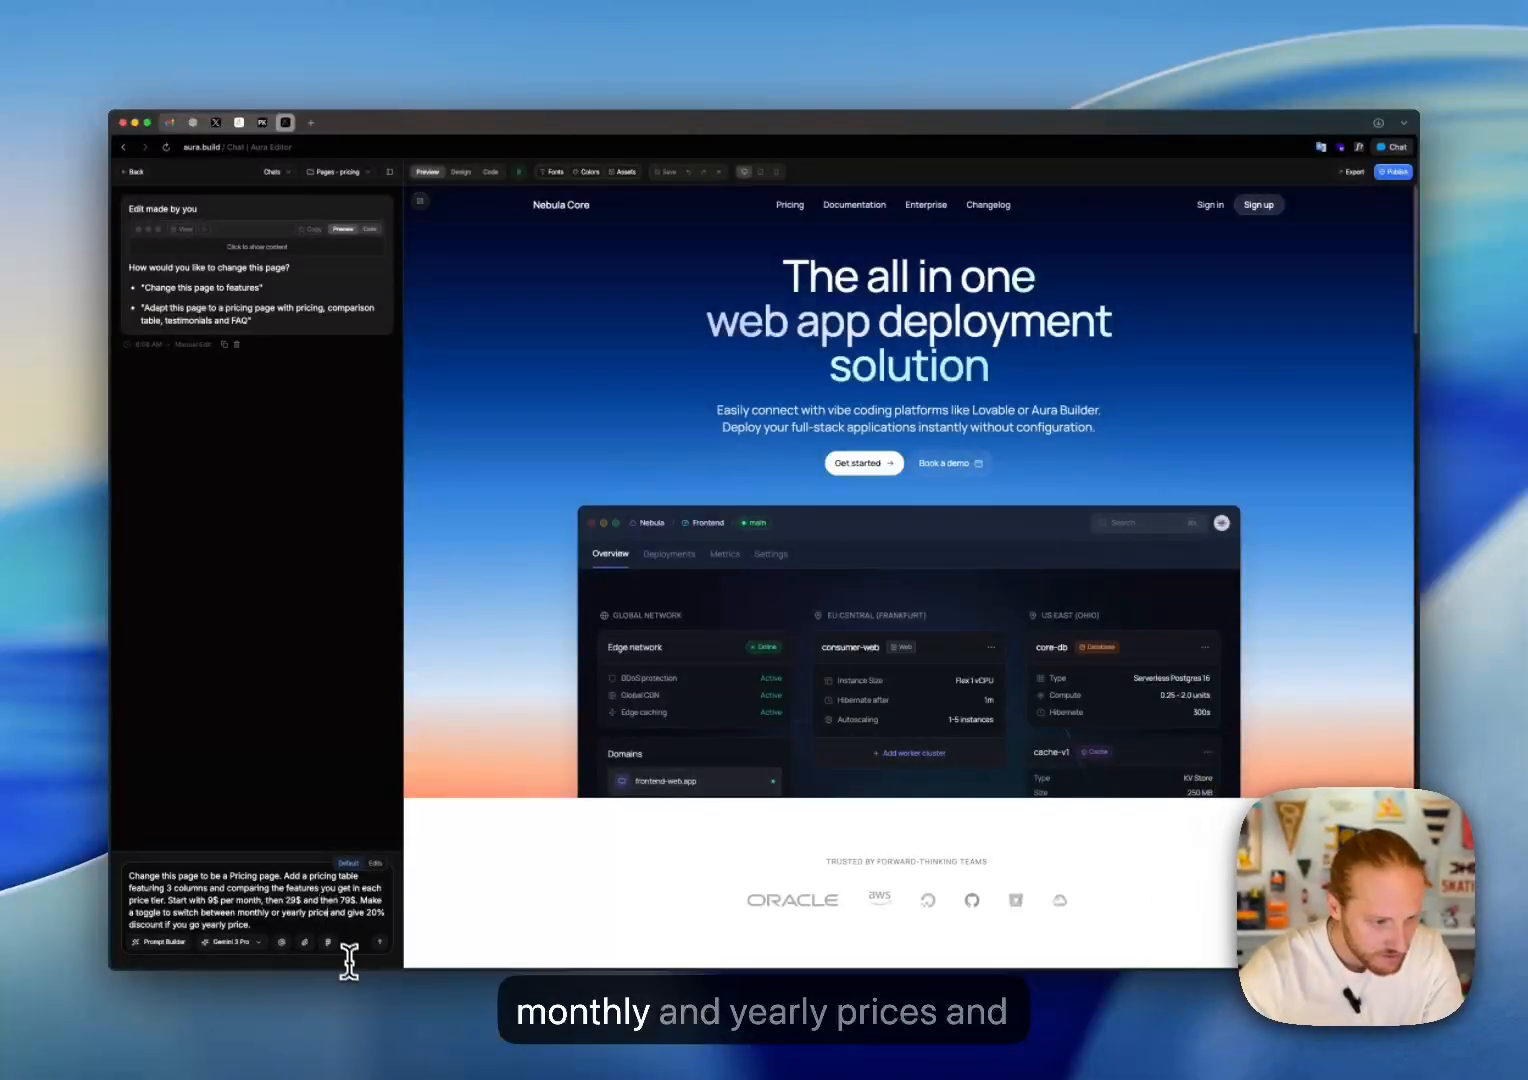
type("and make the pri")
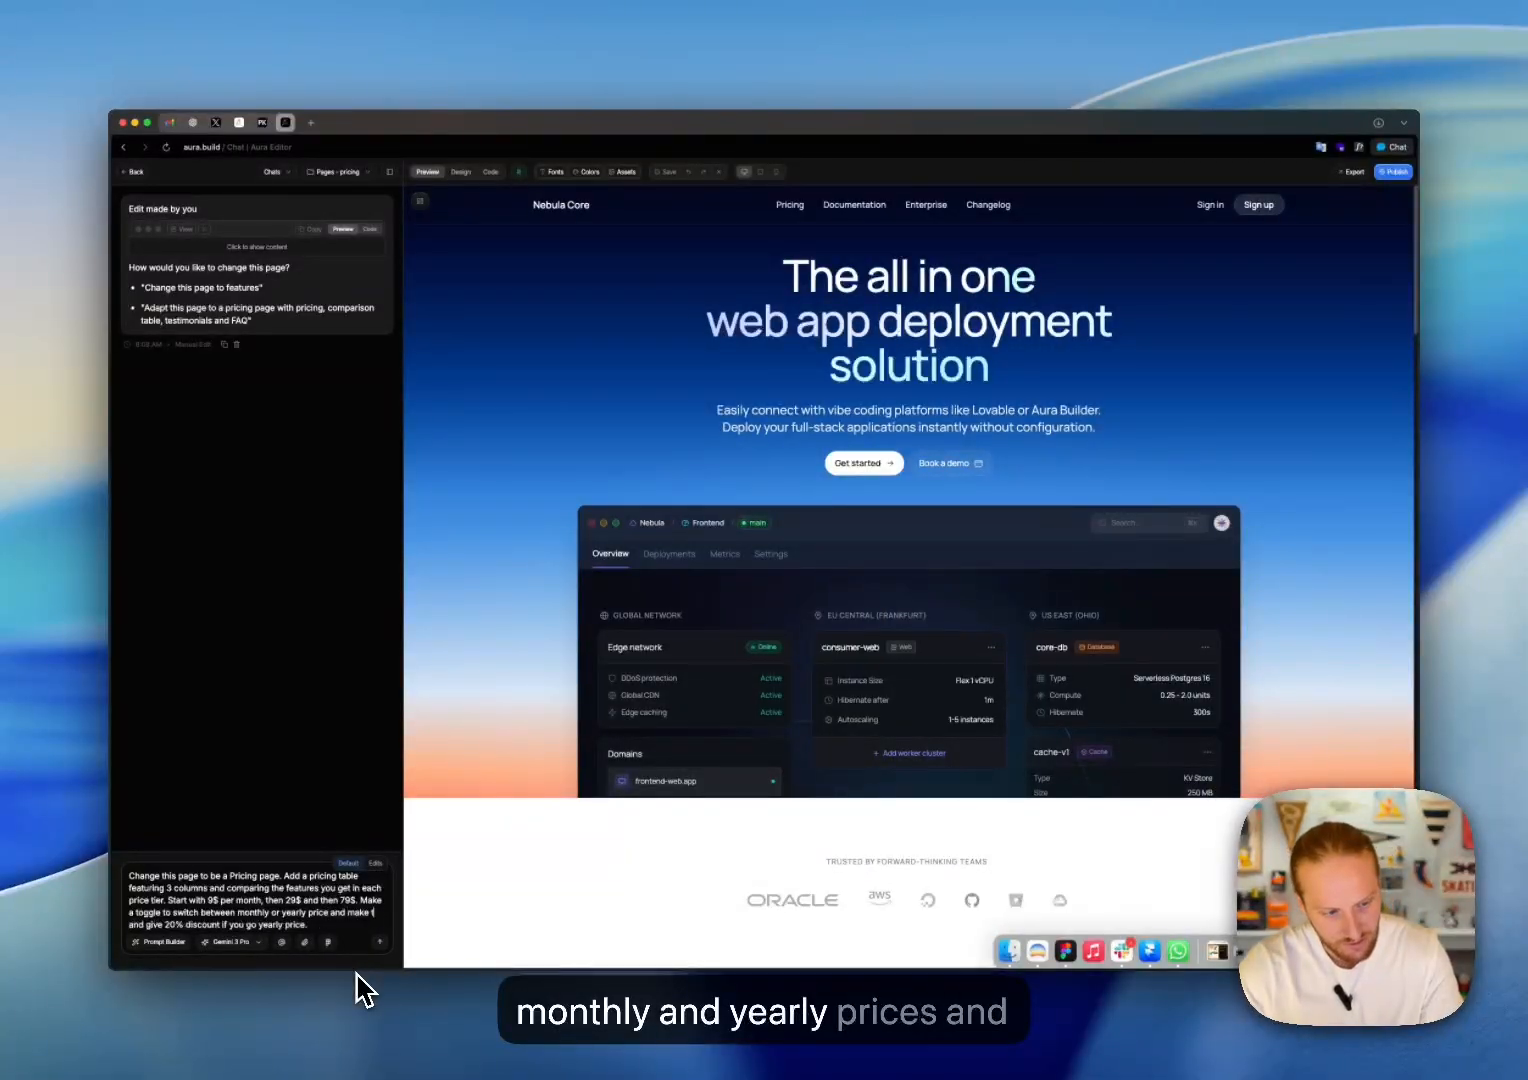
type("ce")
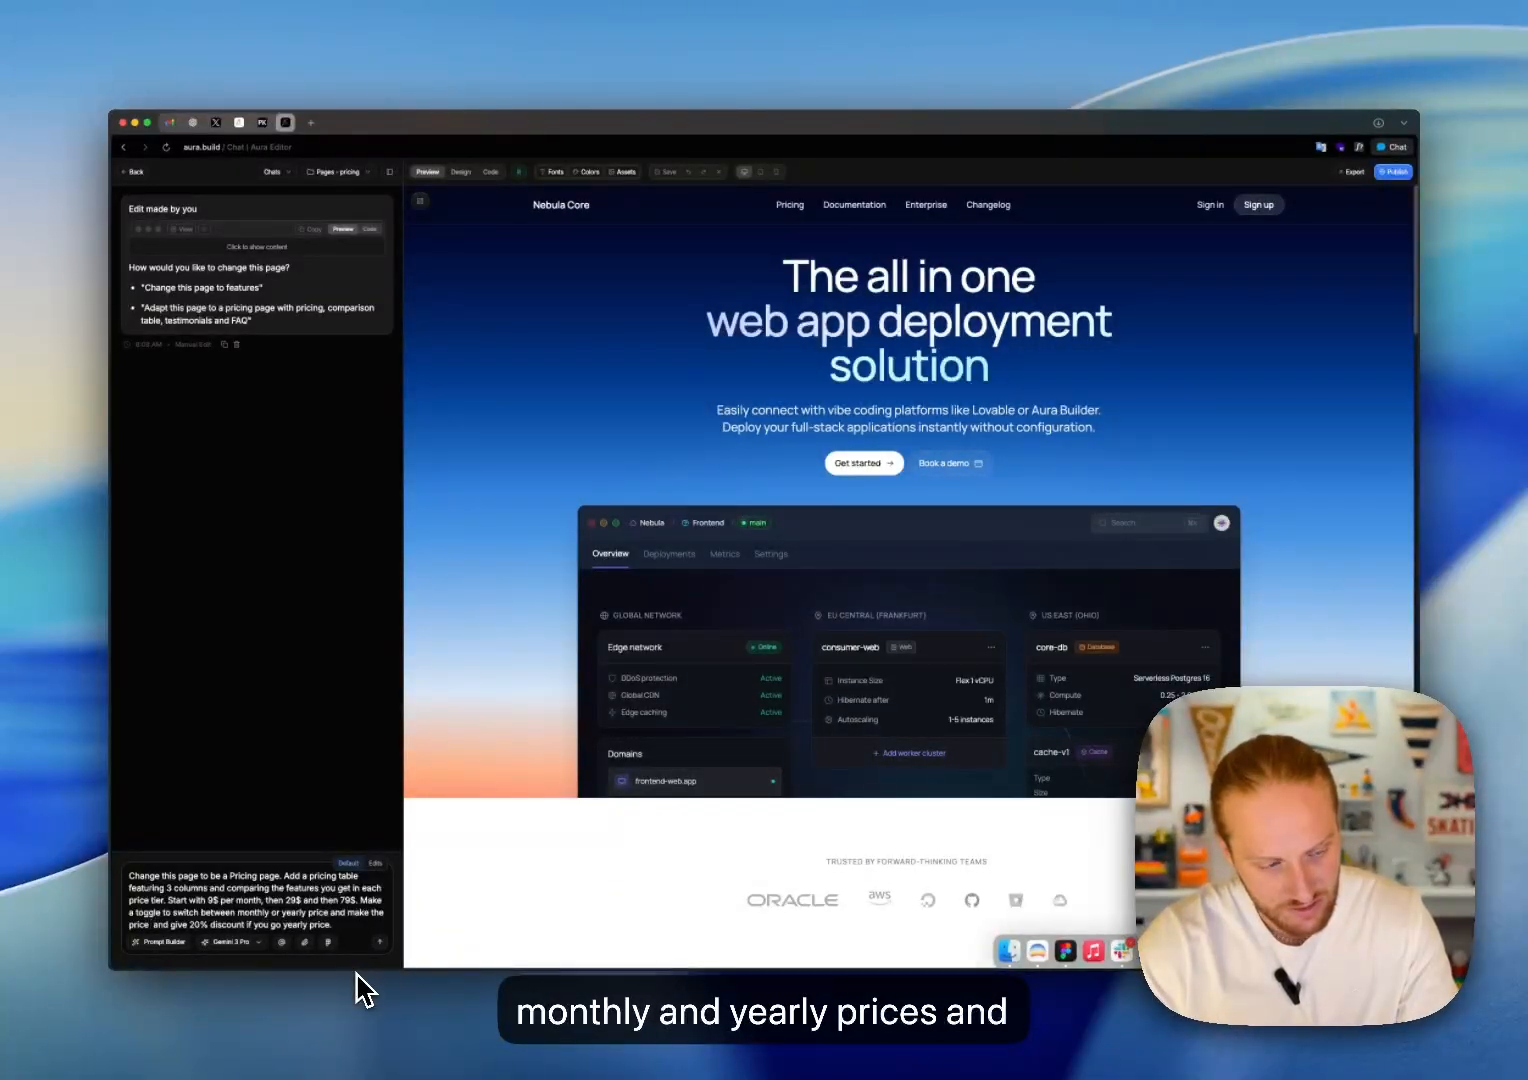
type(" displayed change d")
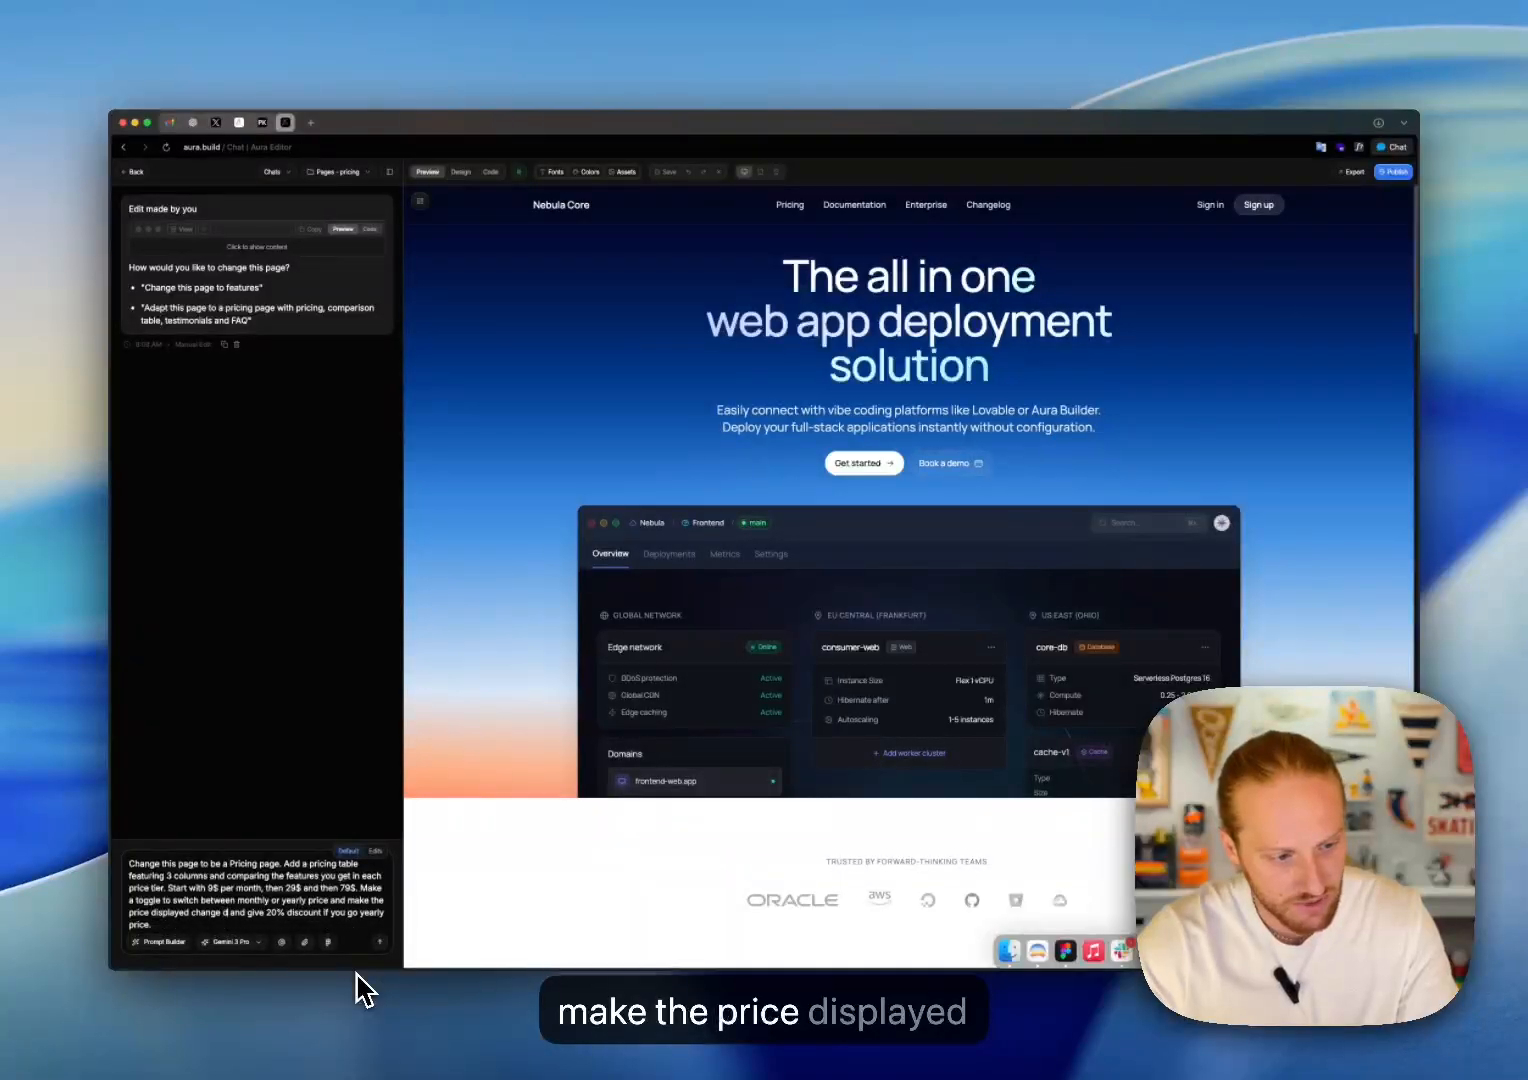
type("ynamically")
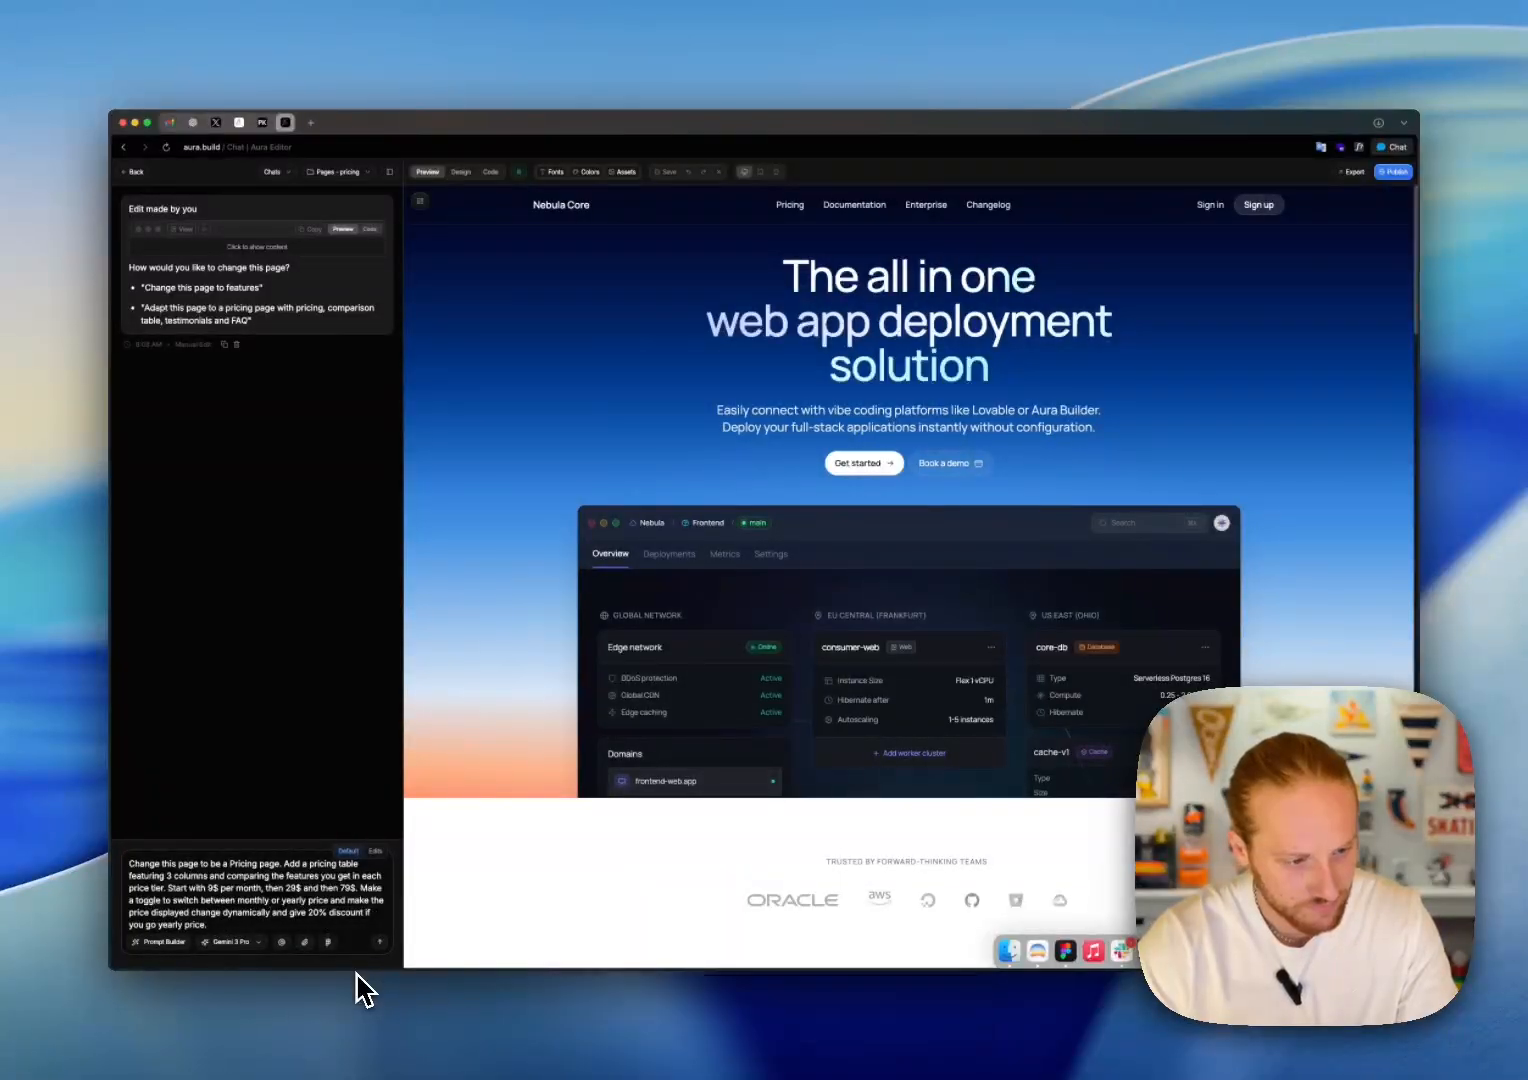
Step: Turn the discount clause of the prompt into its own sentence starting with "Give 20% discount"
left_click(294, 912)
key("BackSpace")
key("BackSpace")
key("BackSpace")
key("BackSpace")
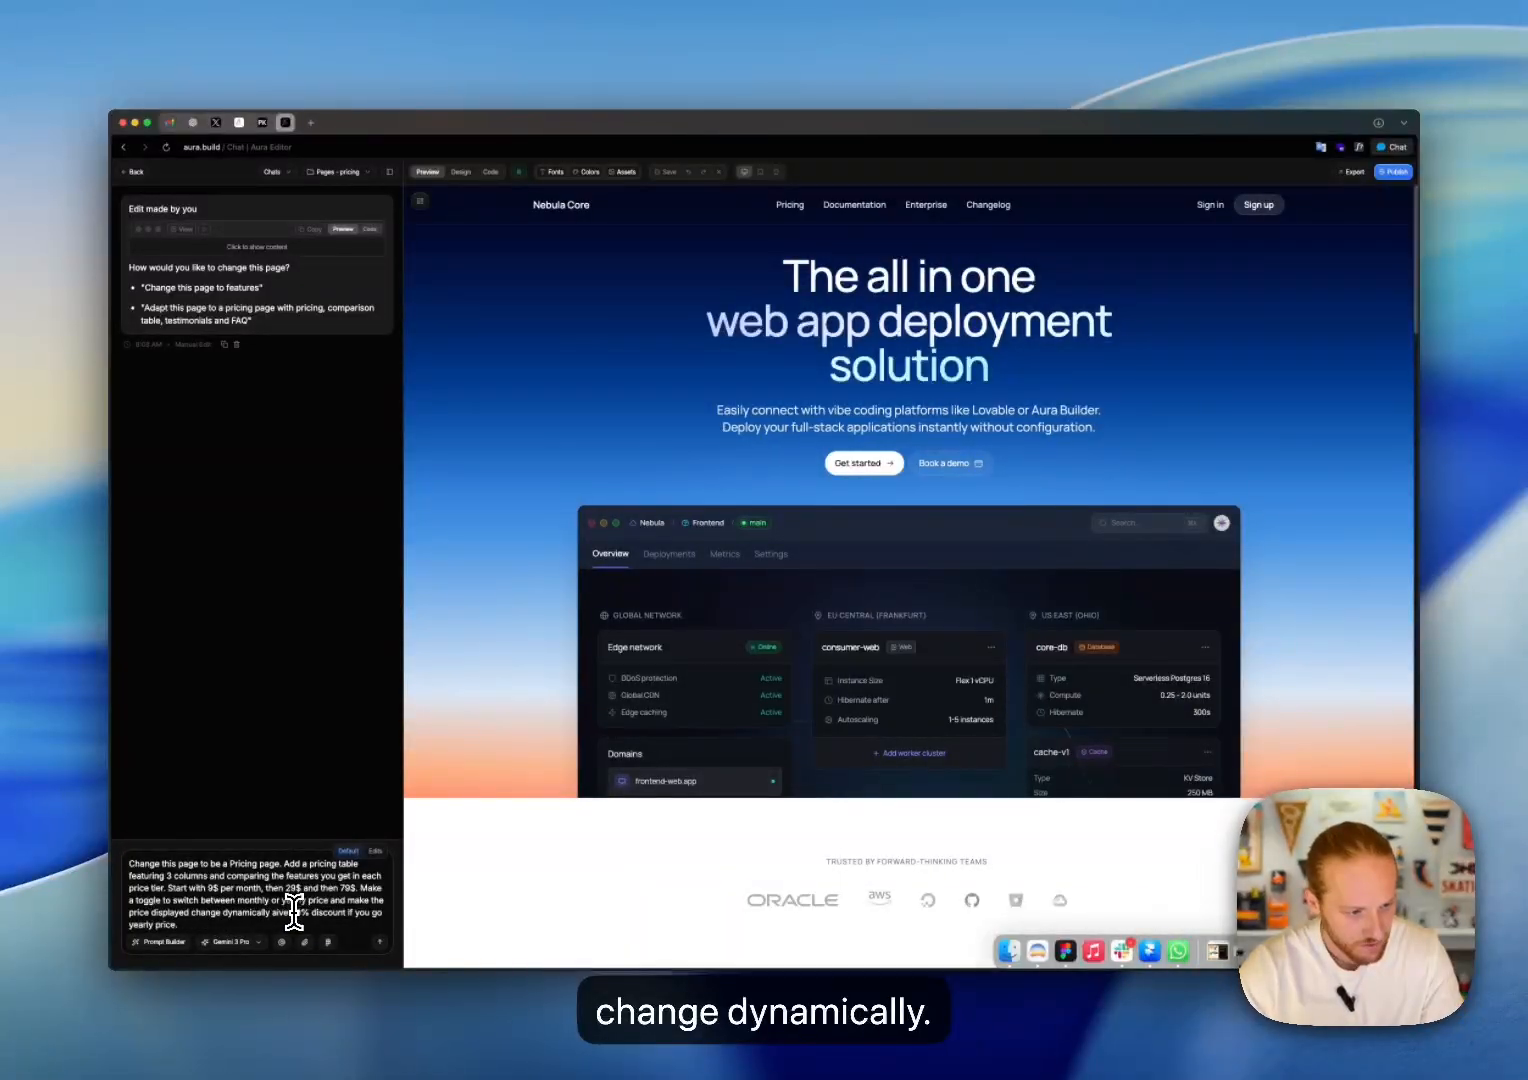
type(". G")
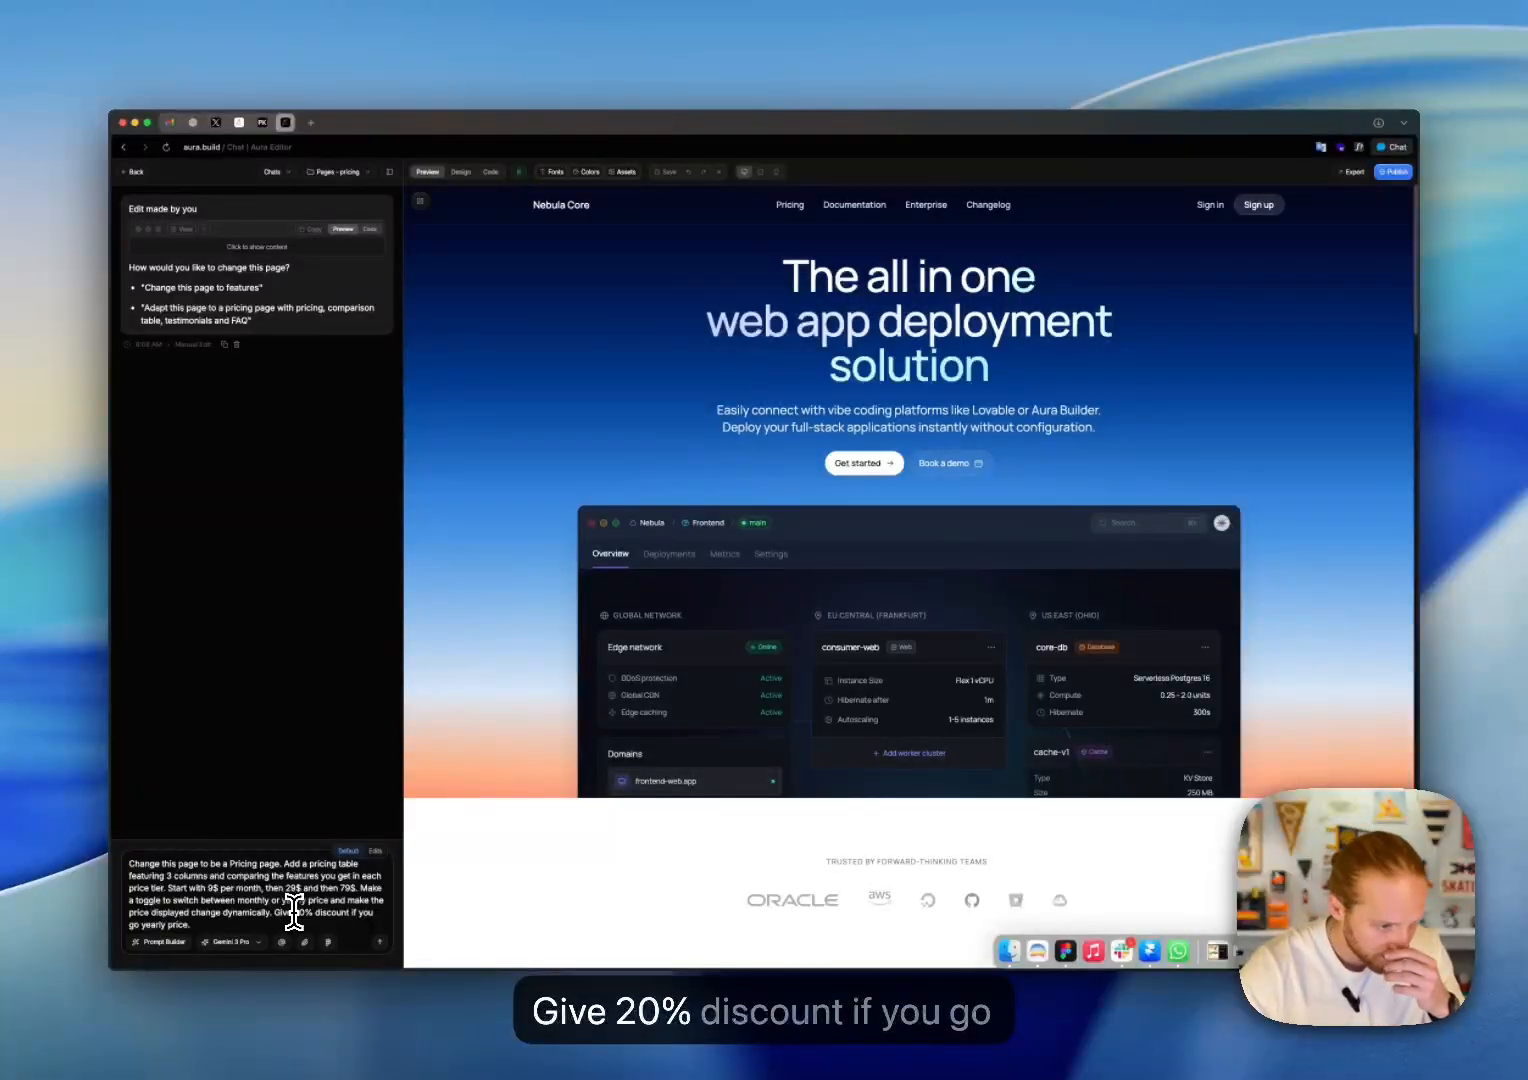
Step: Append "Attached is a screenshot to guide you build the same layout structure." to the end of the prompt
left_click(235, 922)
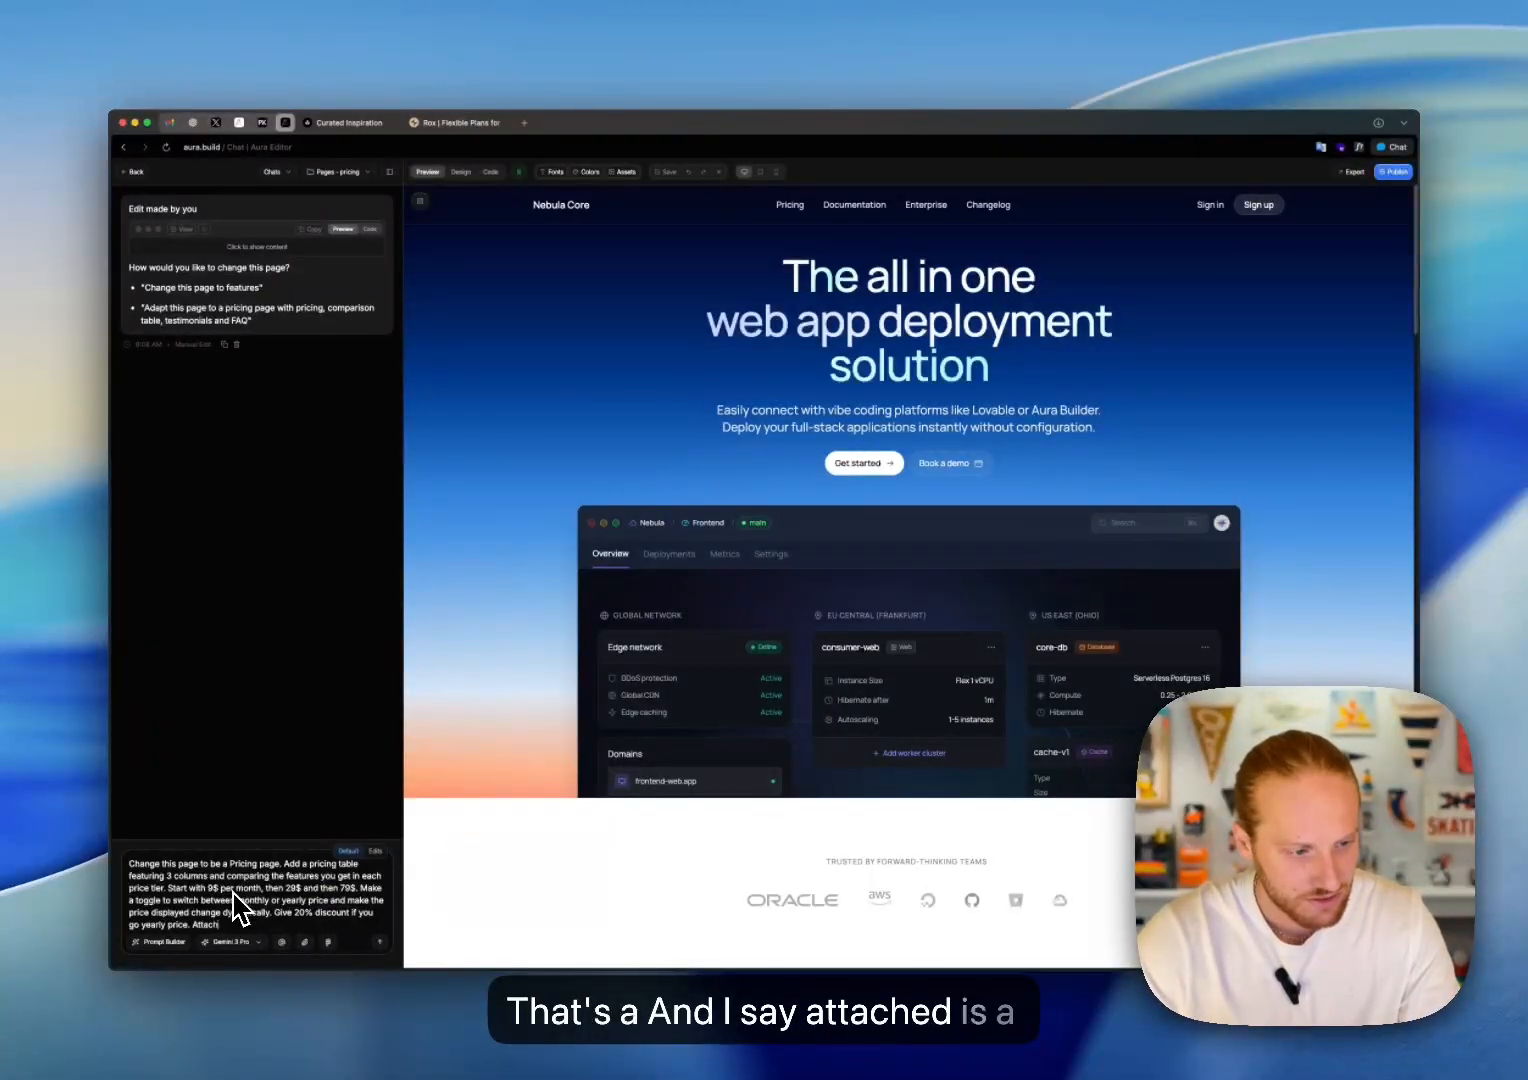
type("a scree")
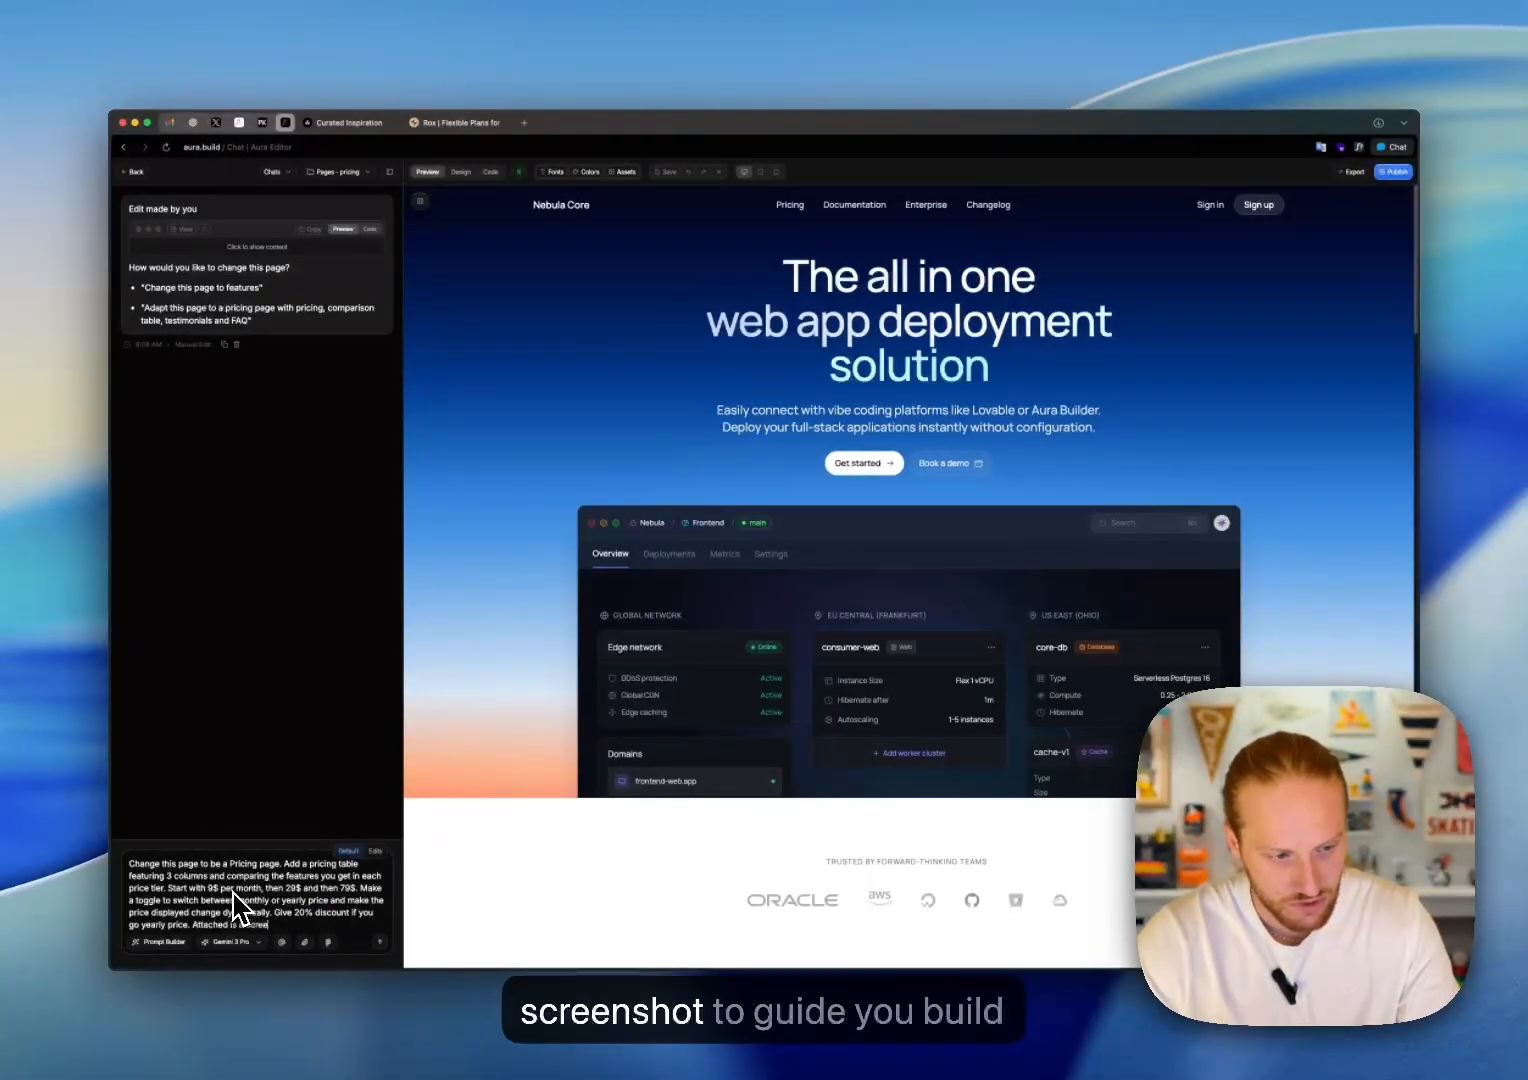
type("nshot to guide")
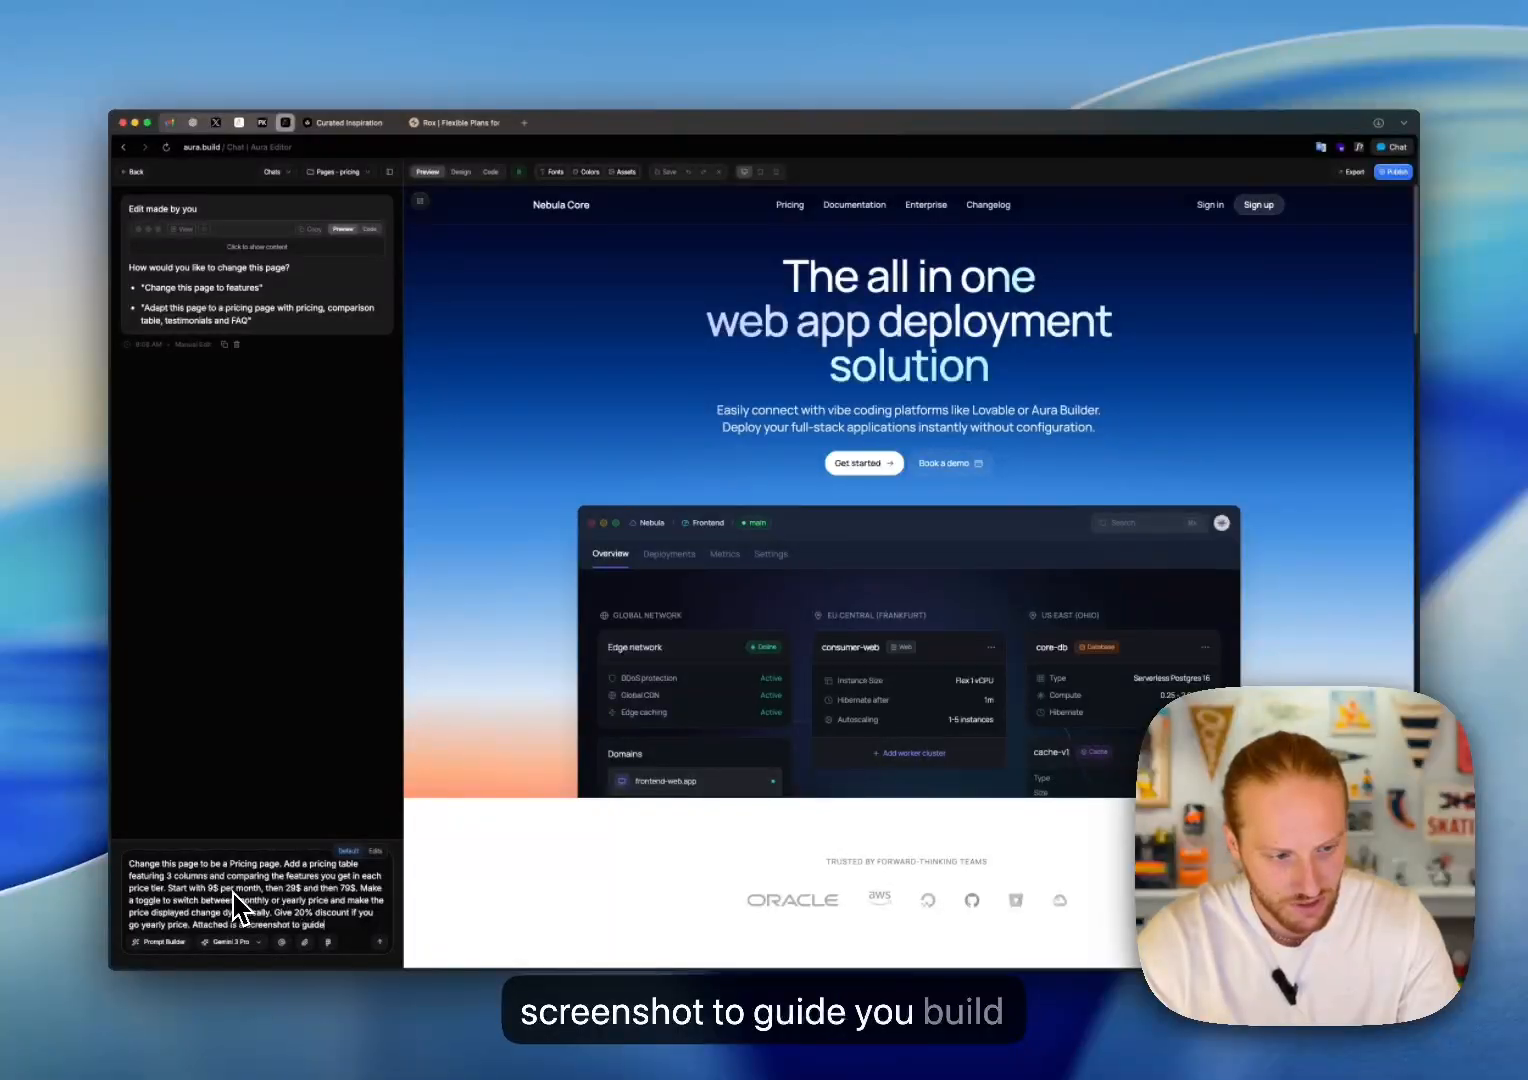
type(" you build the same")
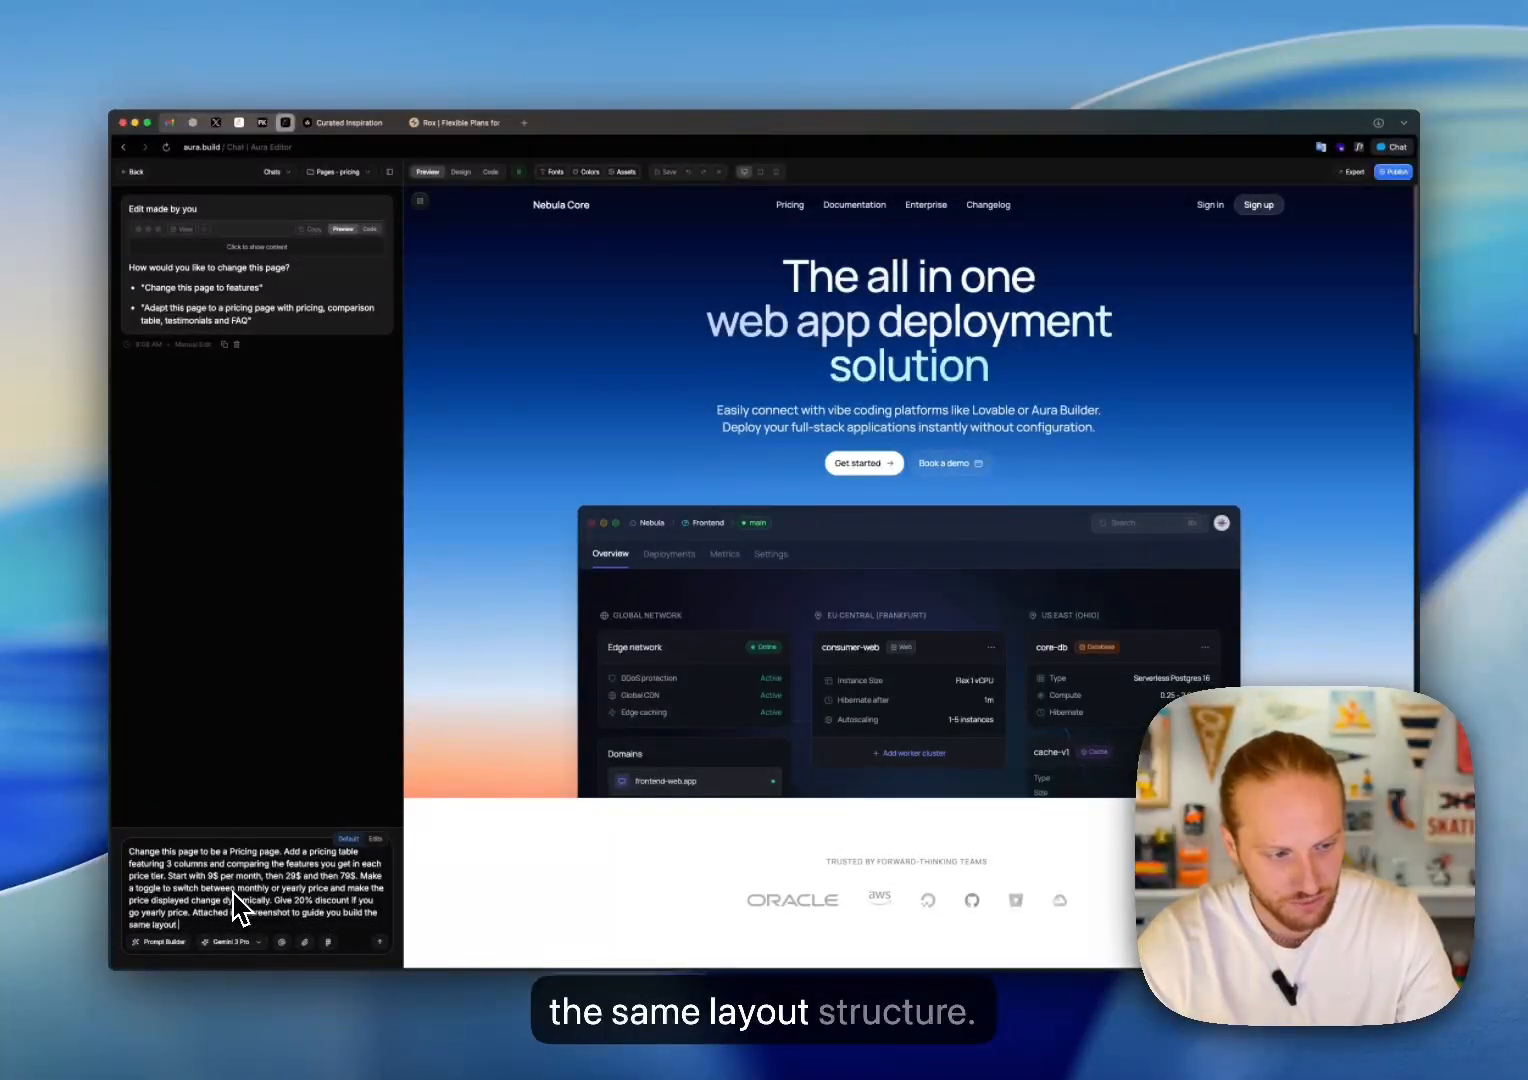
type(" layout structure. Adapt")
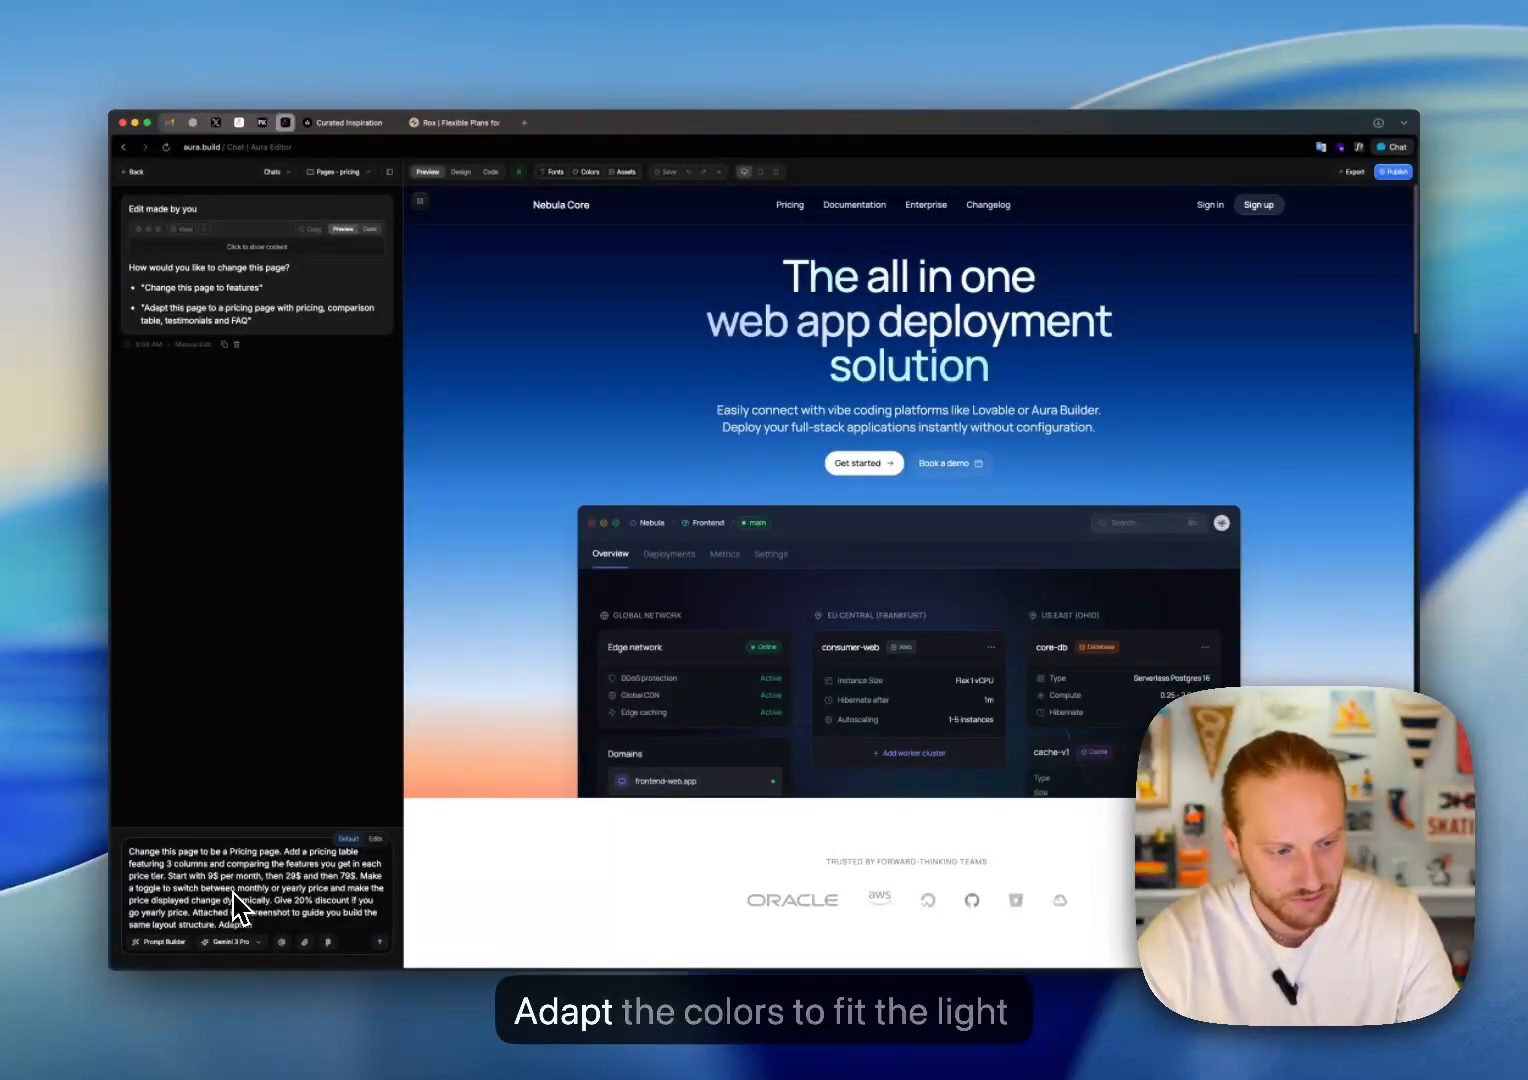
type(" the colours to fit th")
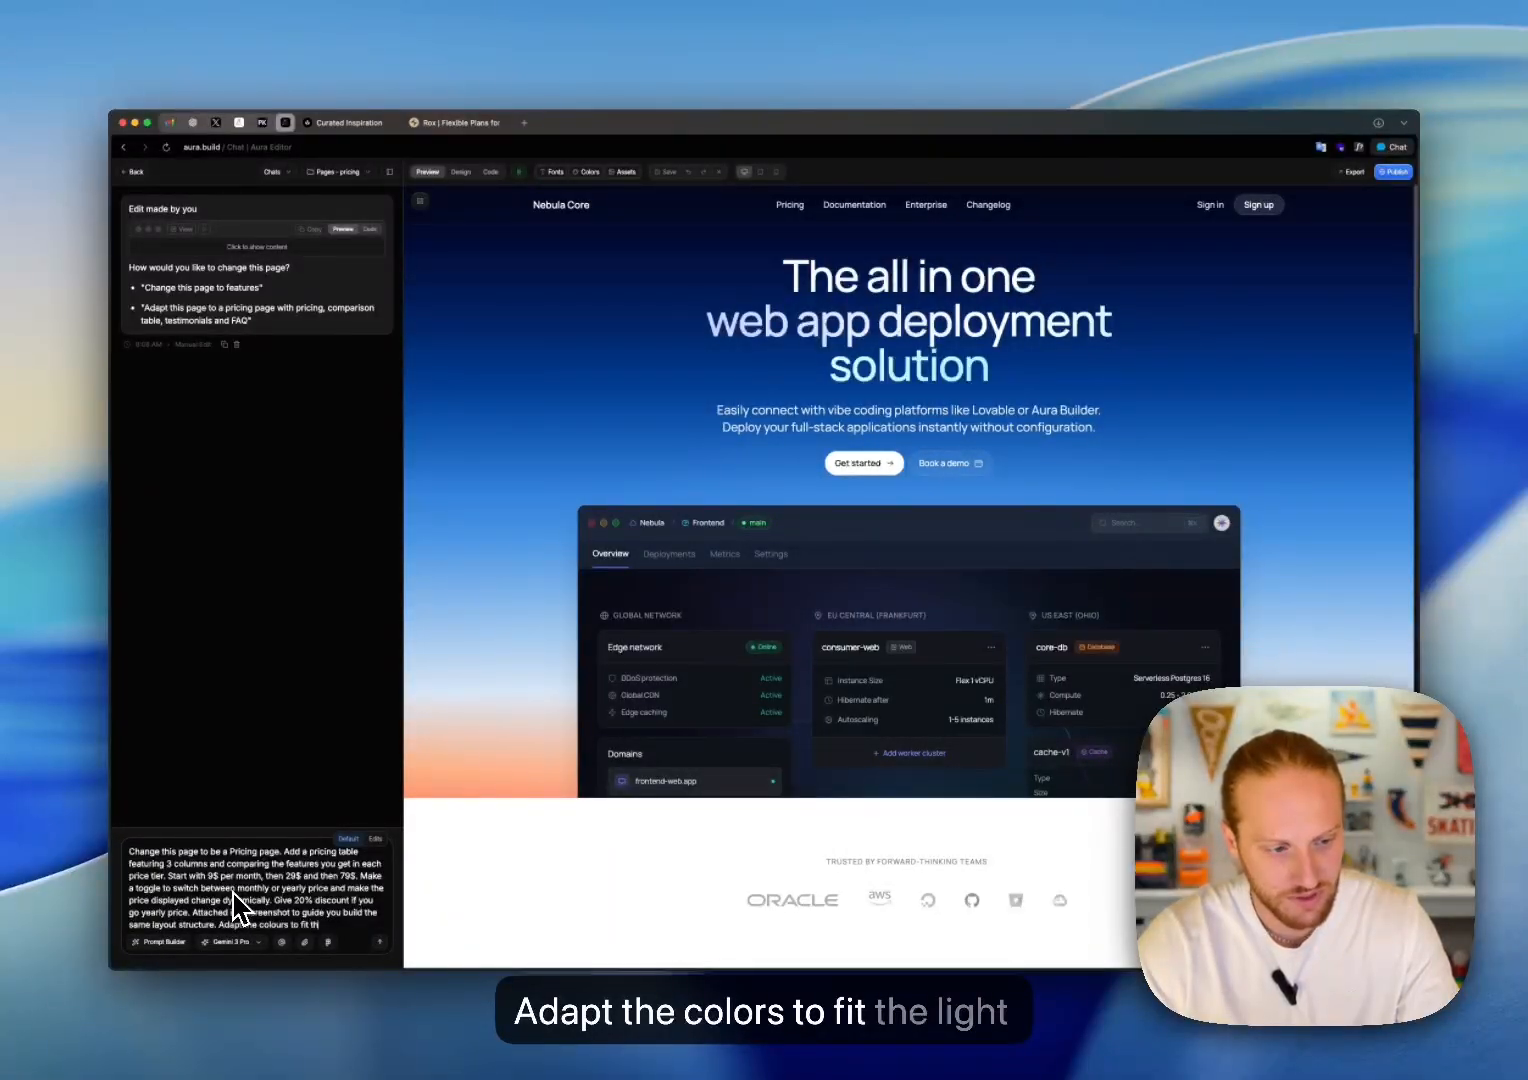
type("e light mode")
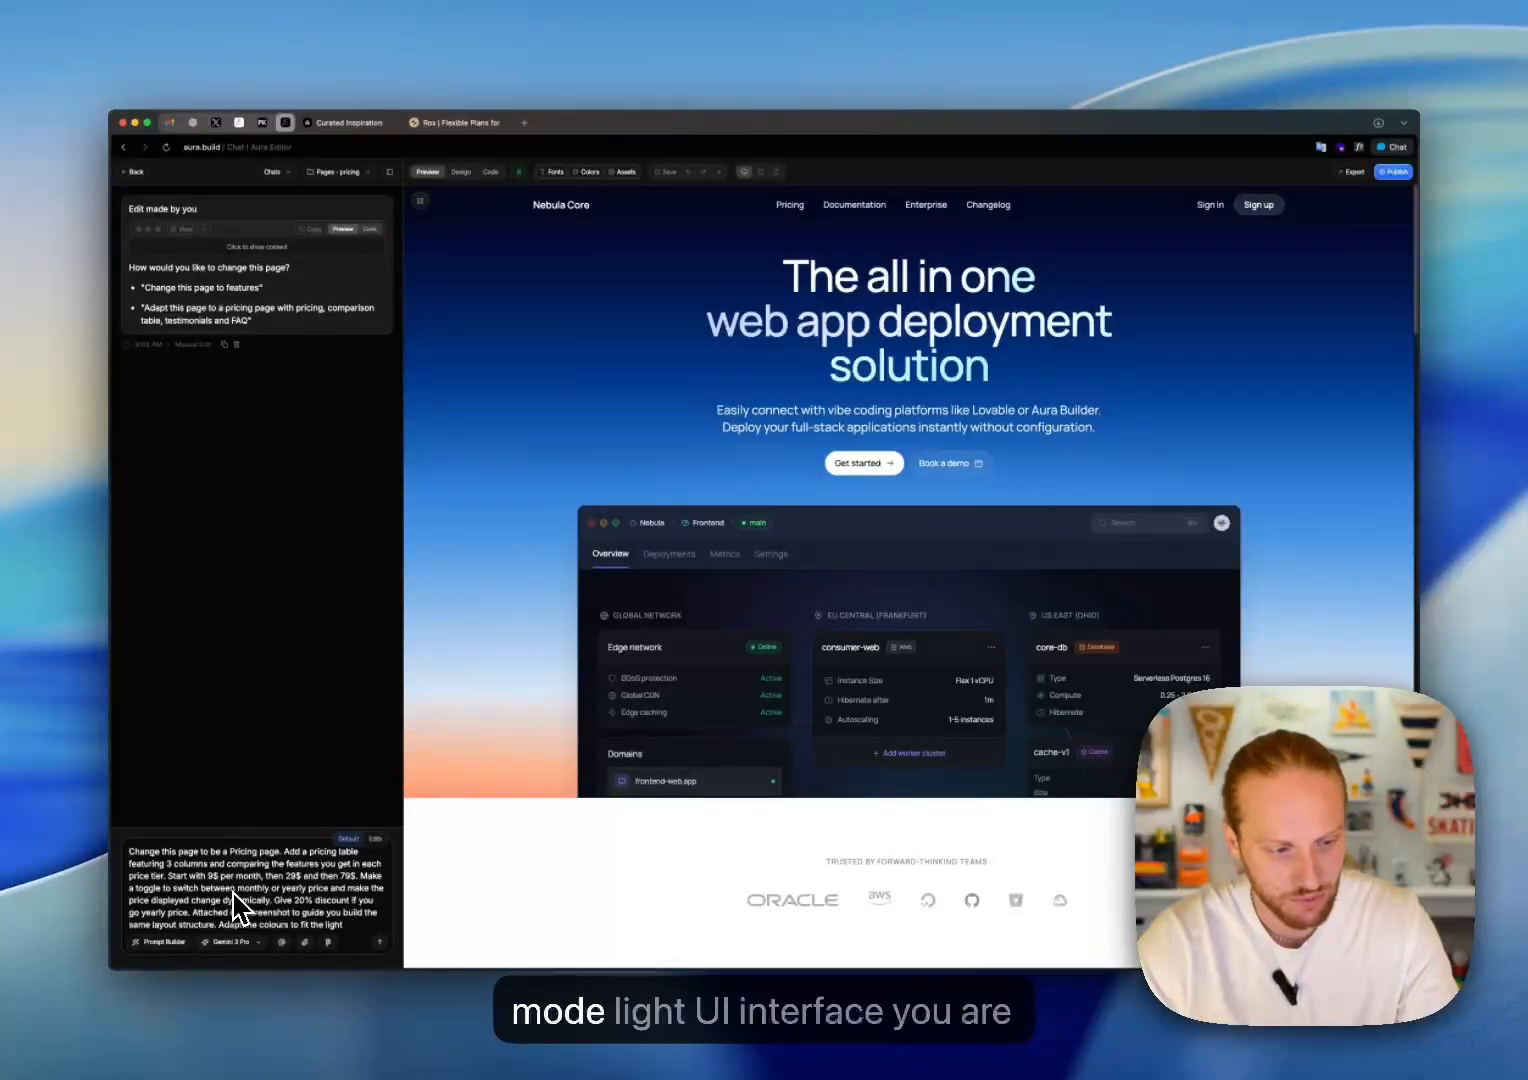
Step: Ask in the prompt for matching colours with "Adapt the colours to fit the light UI"
type("UI")
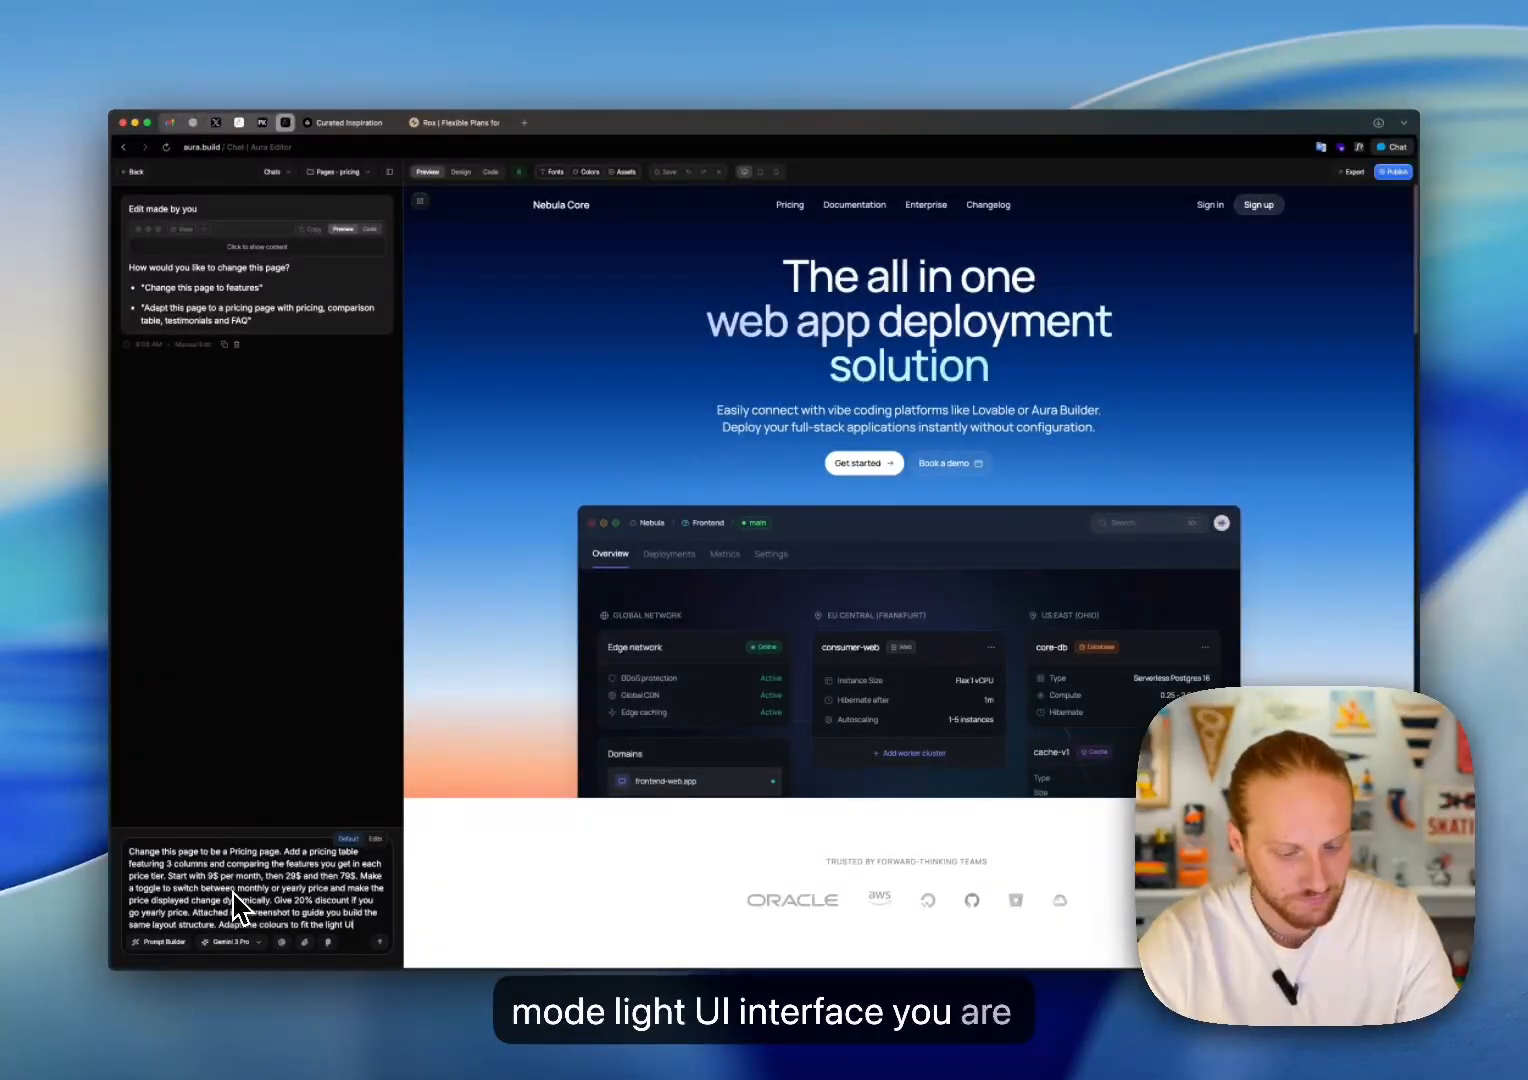
type(" inter")
key("BackSpace")
key("BackSpace")
key("BackSpace")
key("BackSpace")
key("BackSpace")
key("BackSpace")
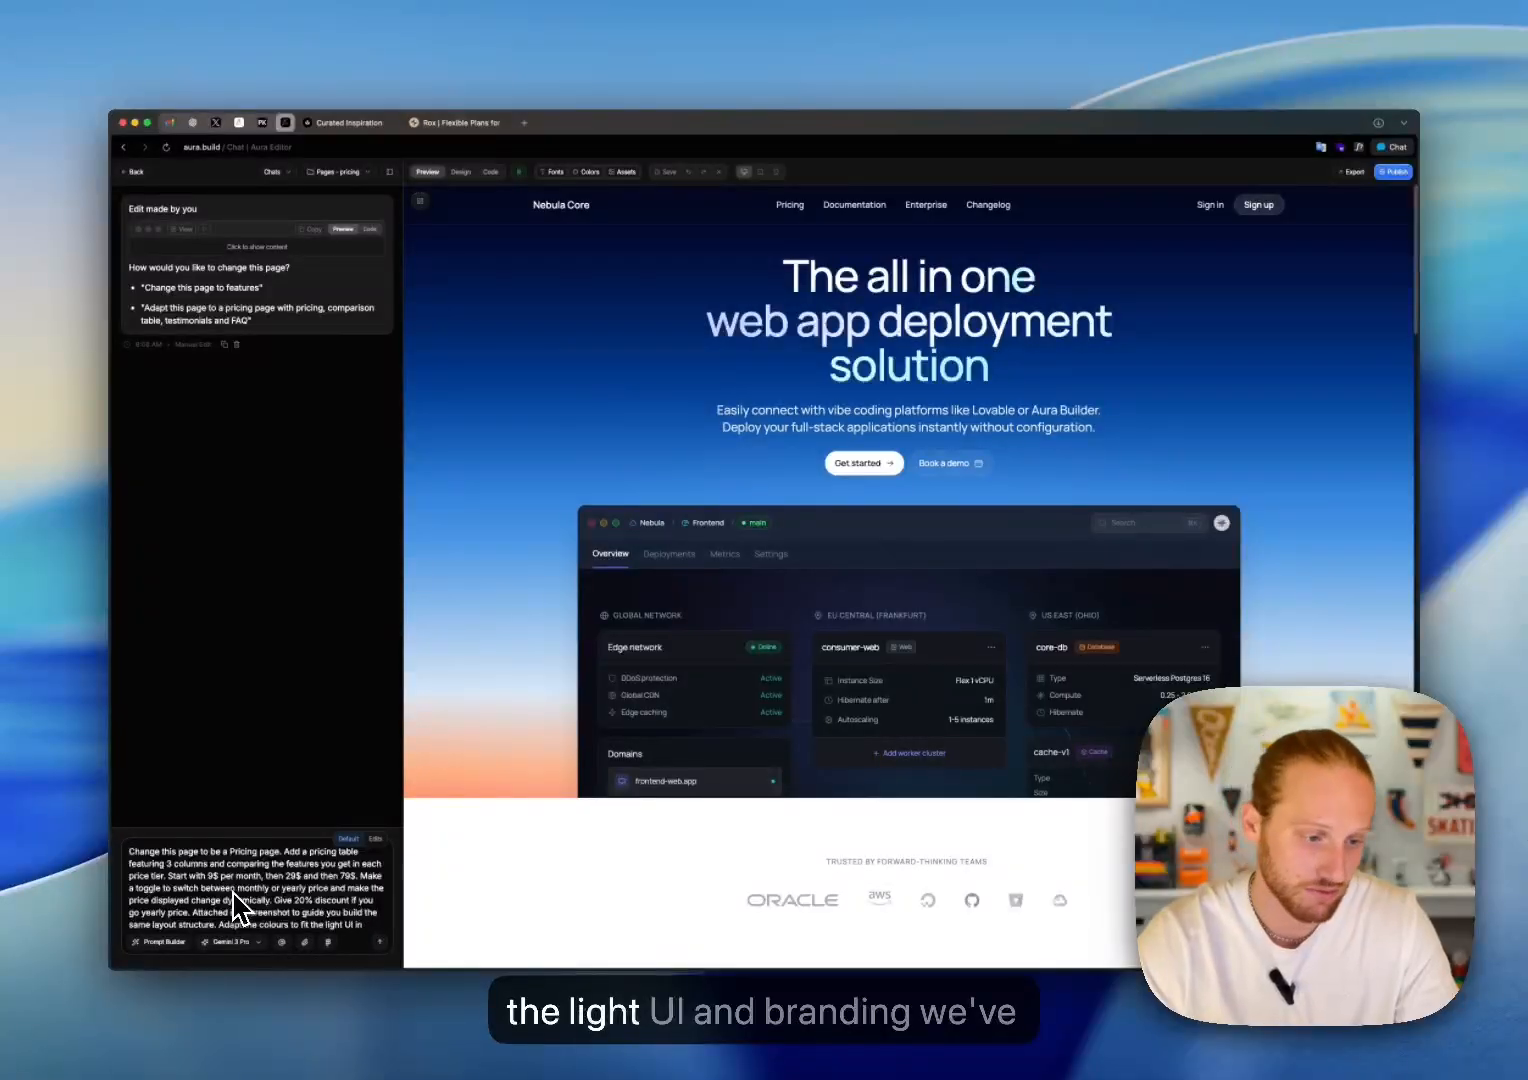
Step: Complete the colour instruction in the prompt with "and branding we've built so far."
type("and ")
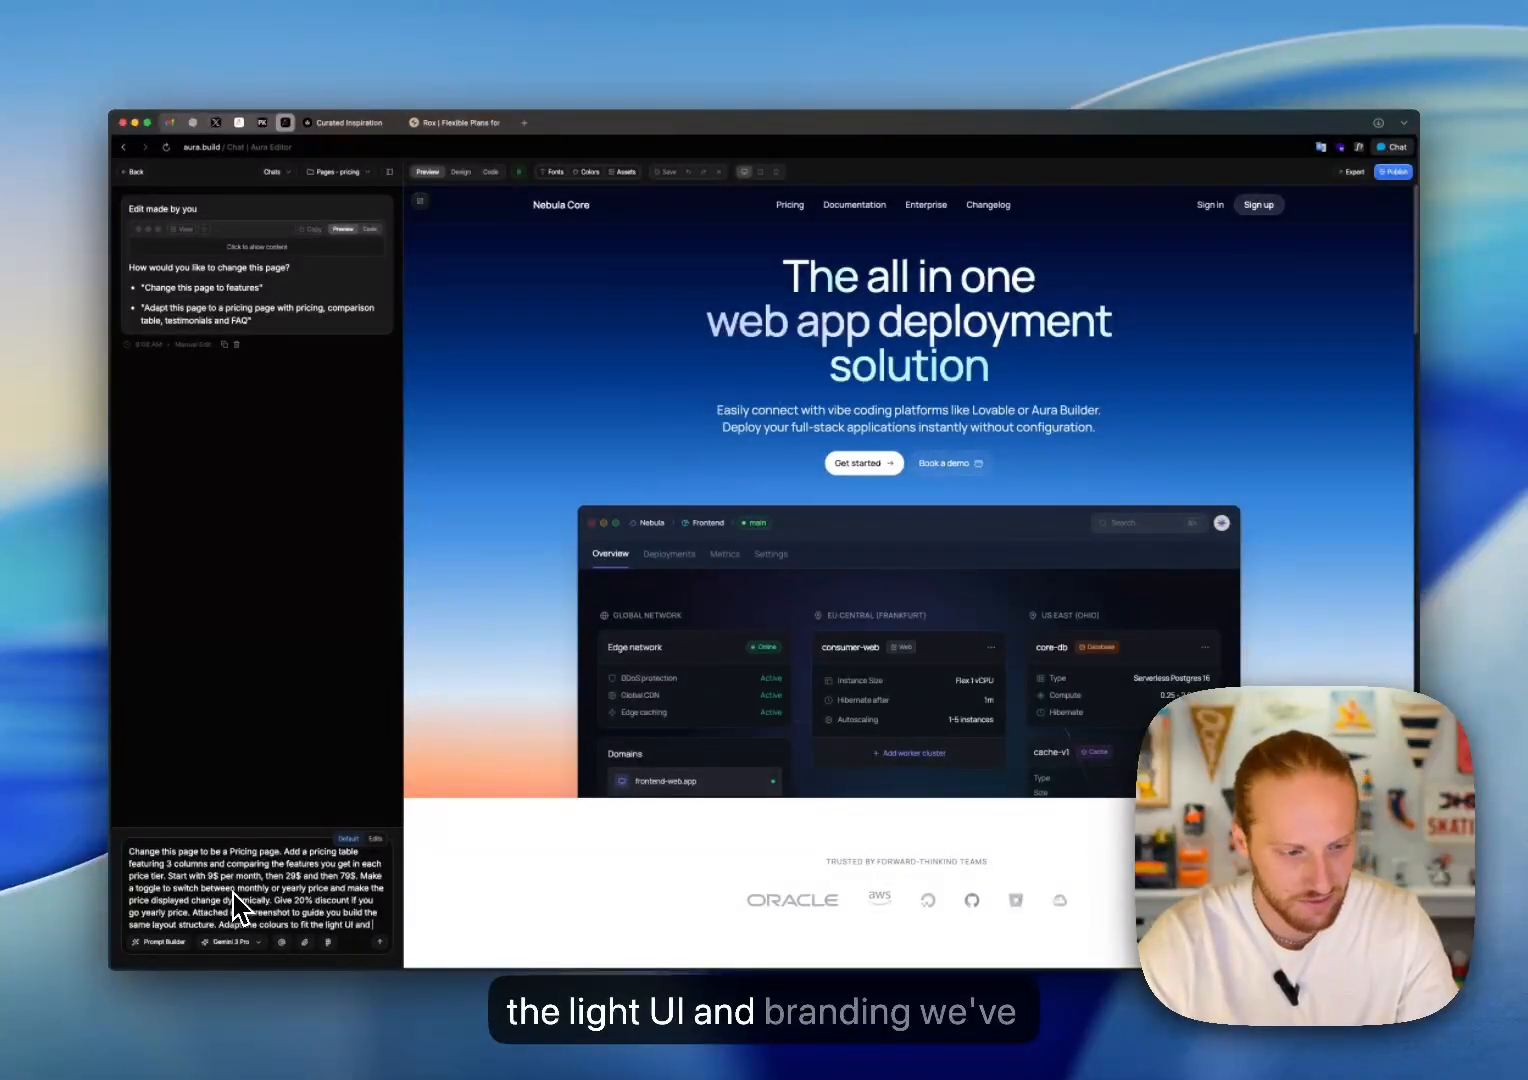
type("branding we've")
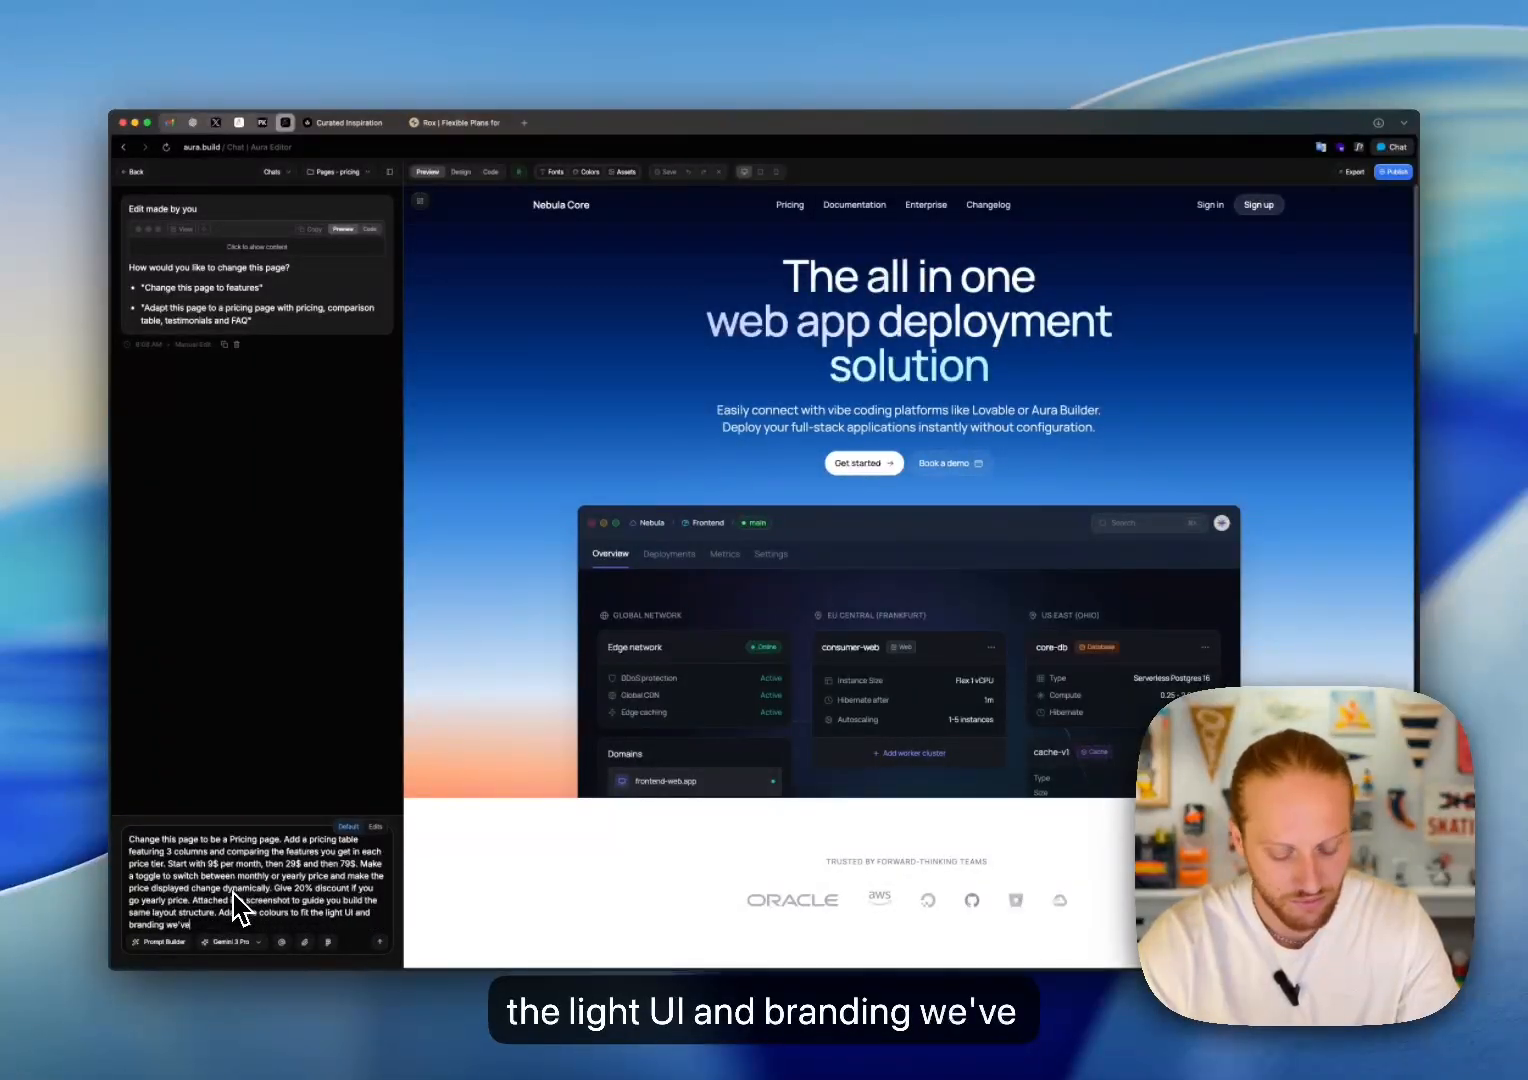
type(" built so far")
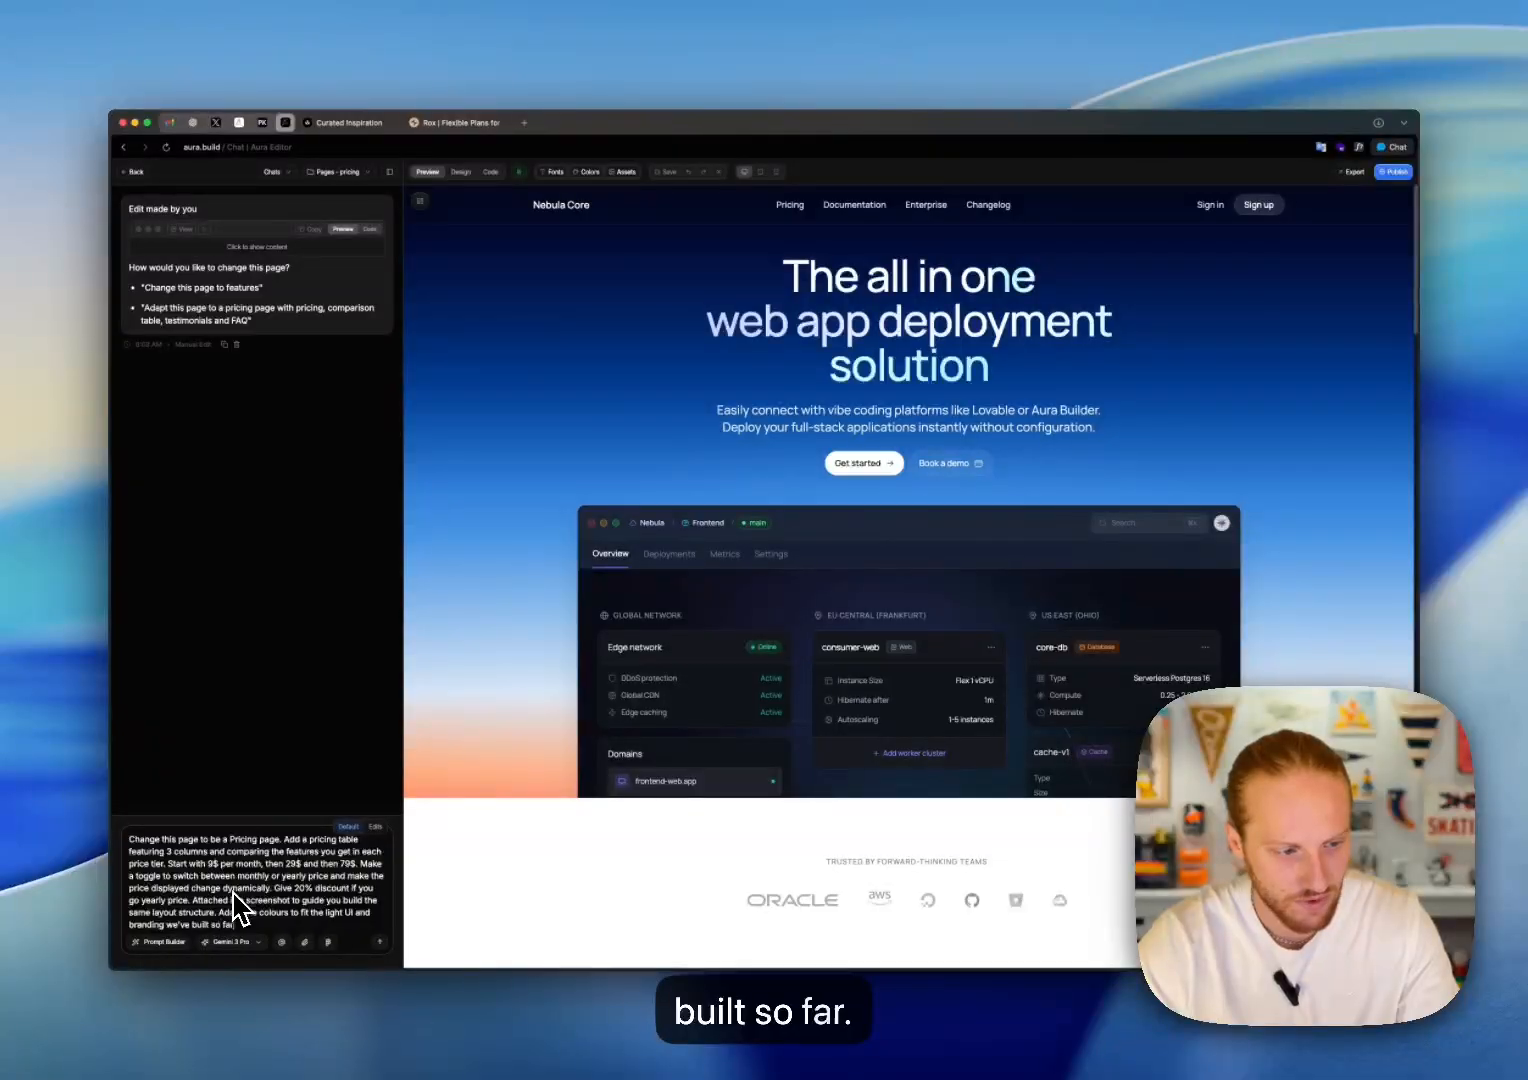
type(".")
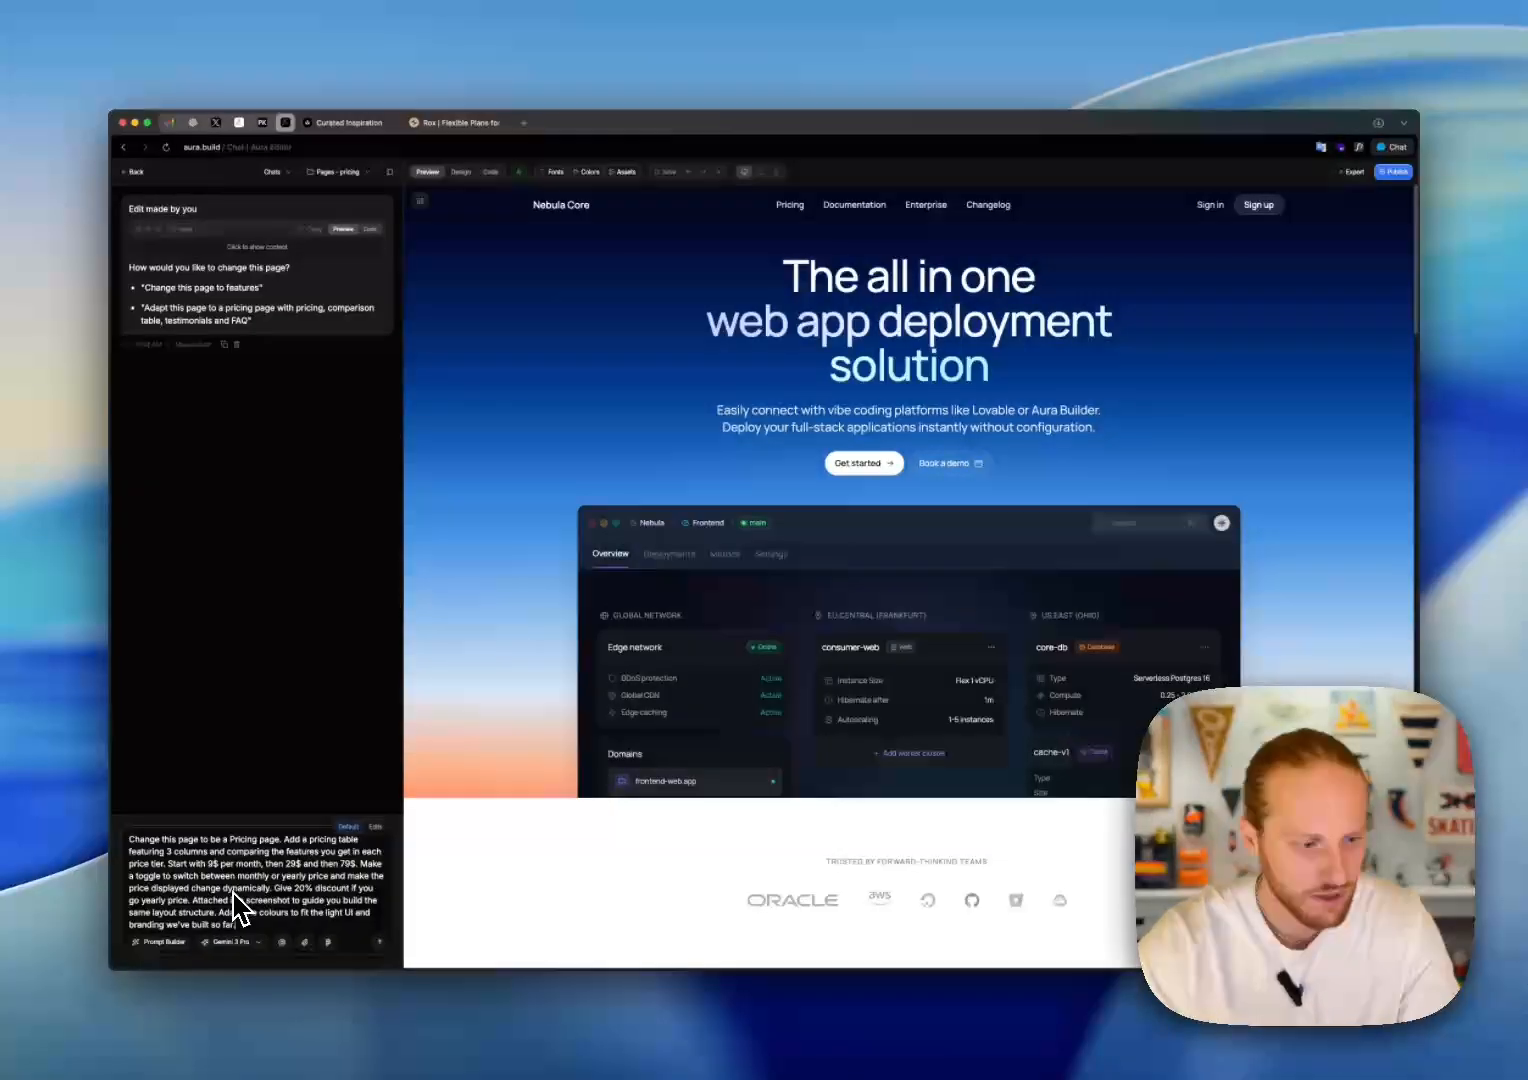
Step: Attach the dark pricing-table screenshot from the Desktop to the prompt and check it against the Rox pricing page
left_click(305, 942)
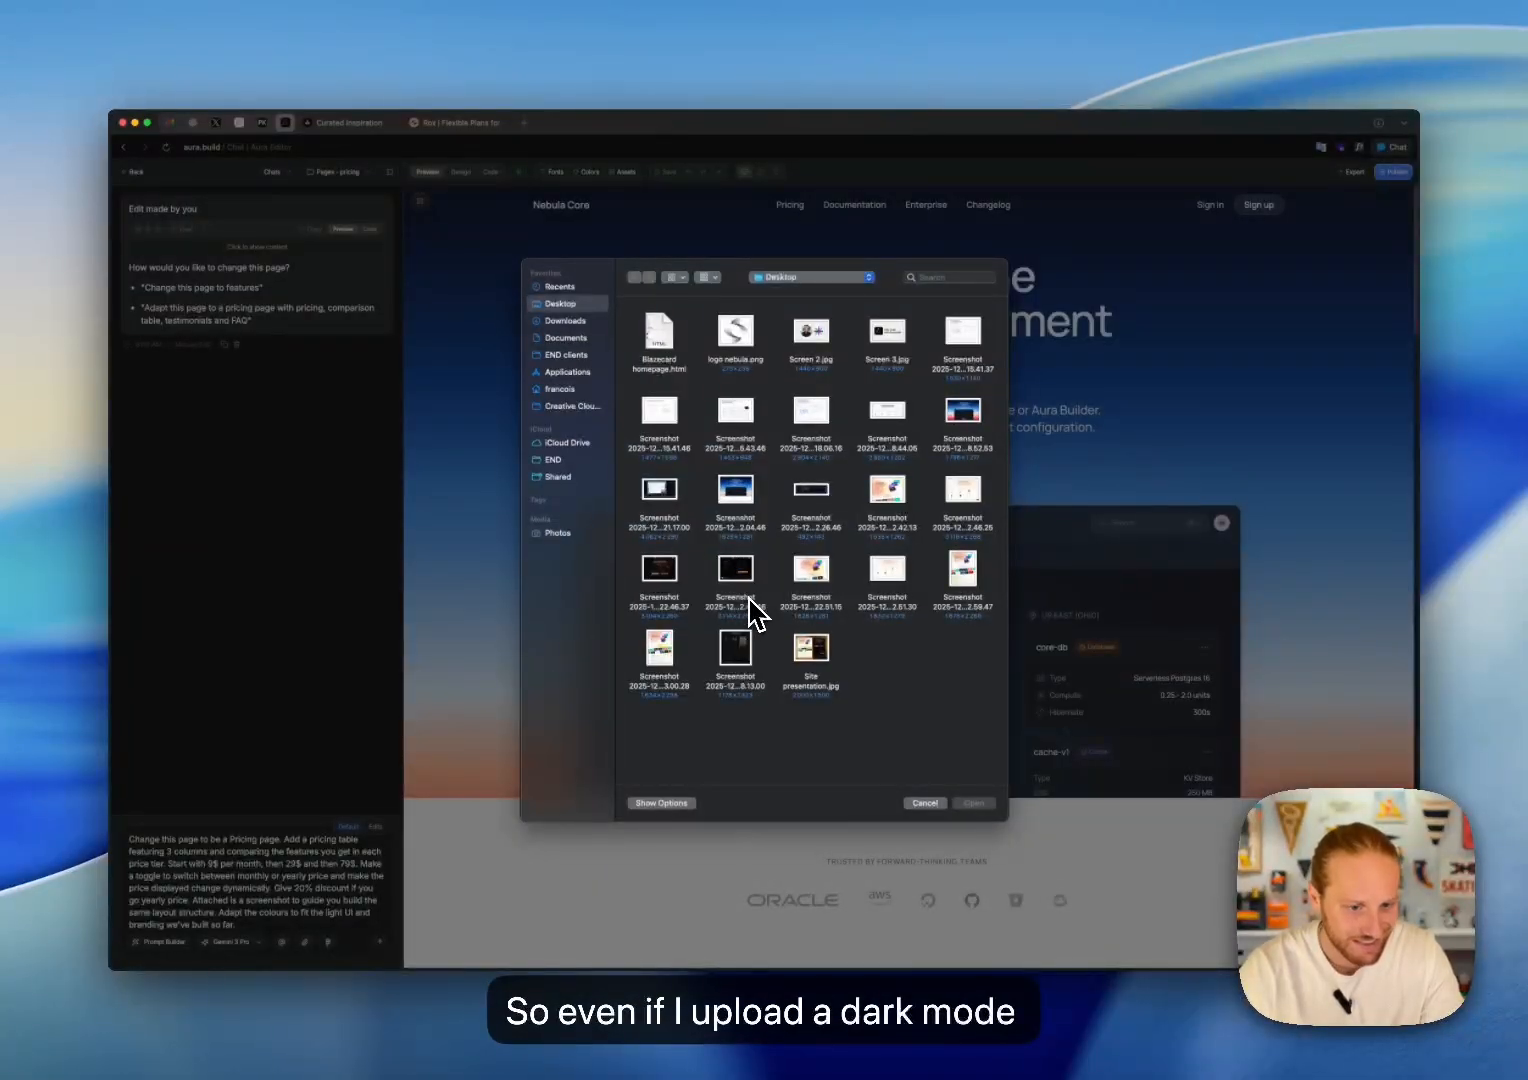
double_click(740, 655)
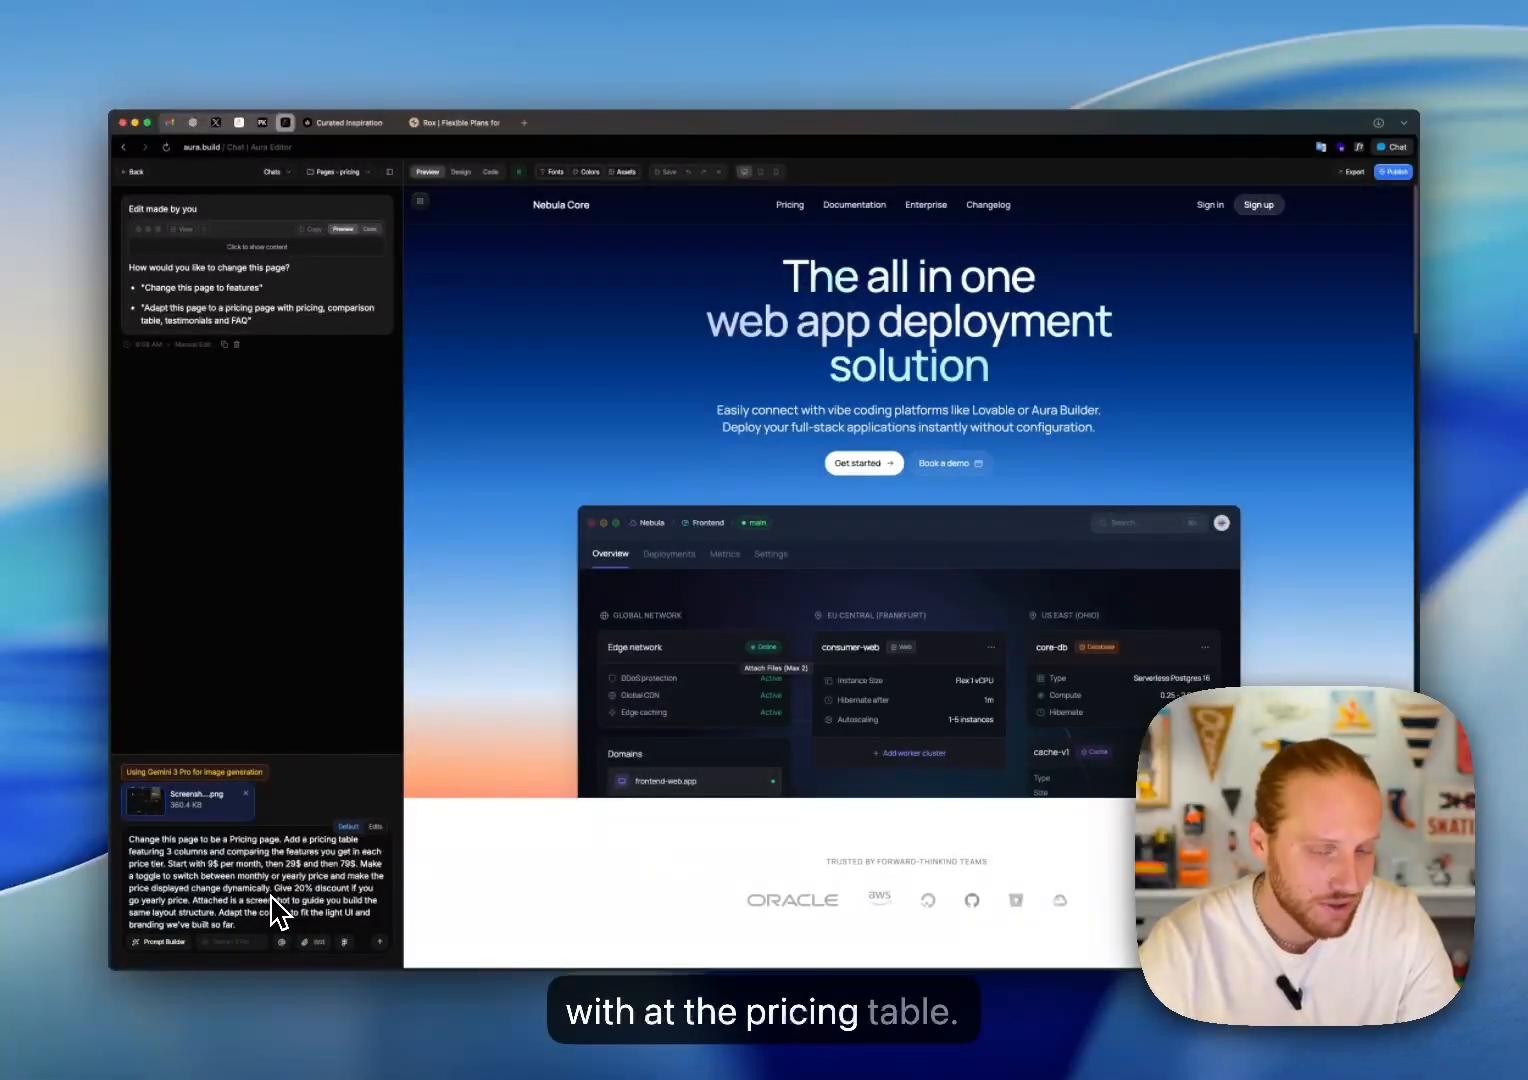
left_click(455, 124)
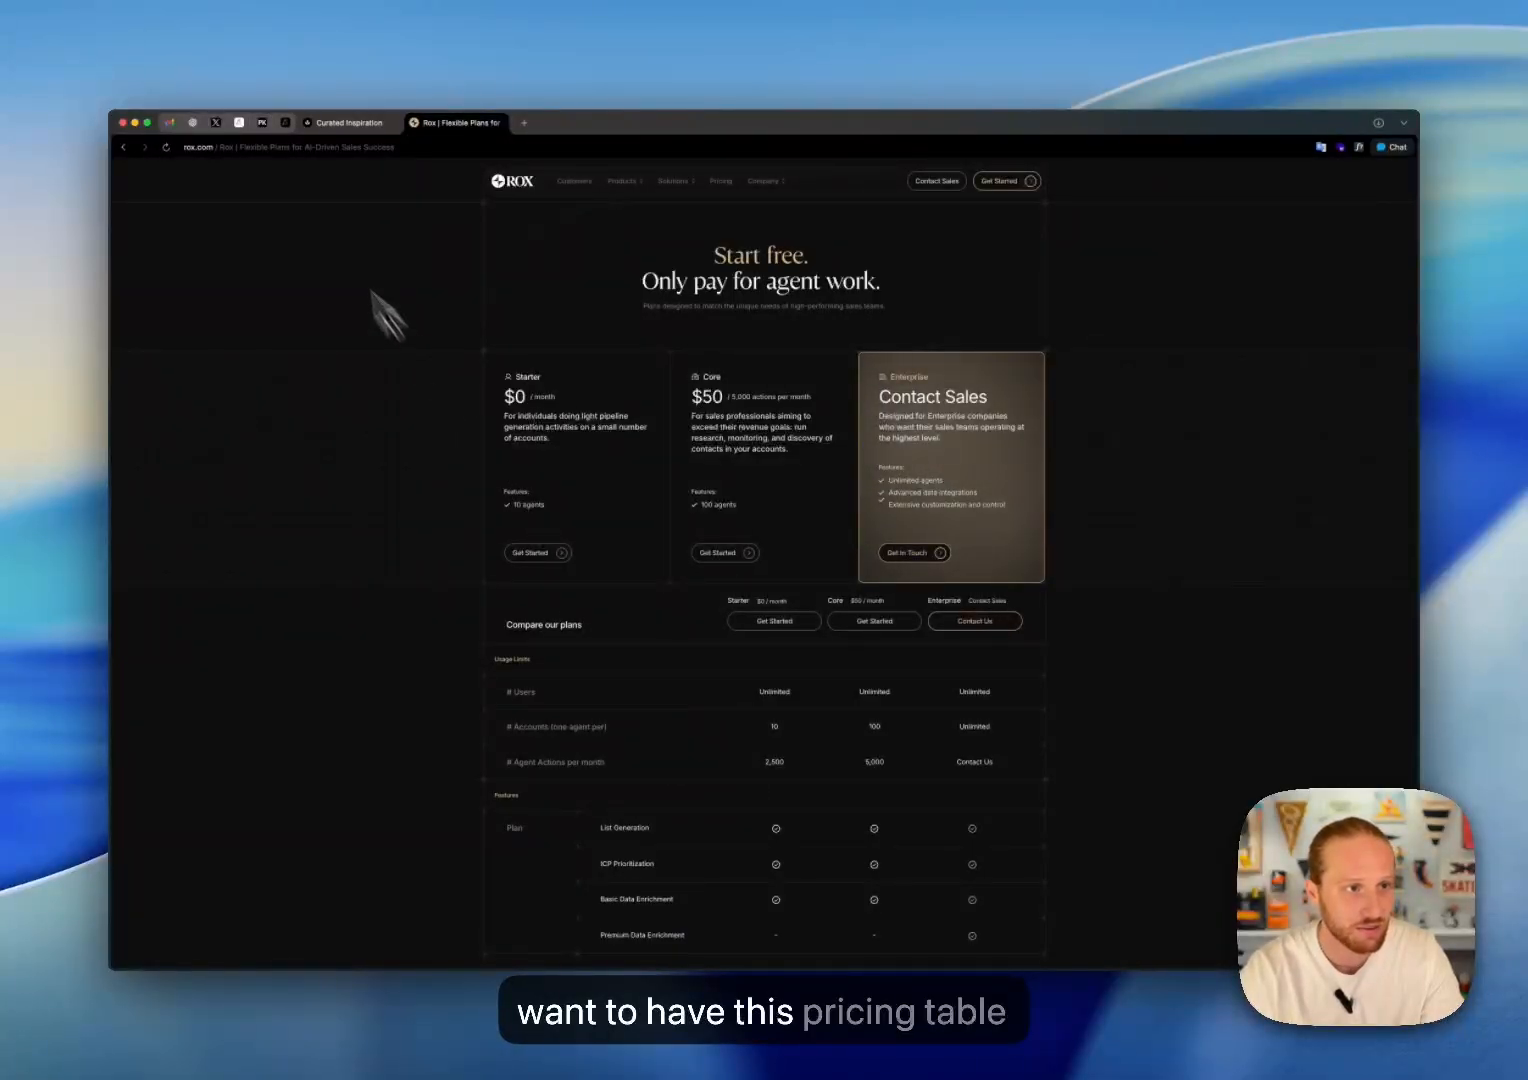
left_click(286, 124)
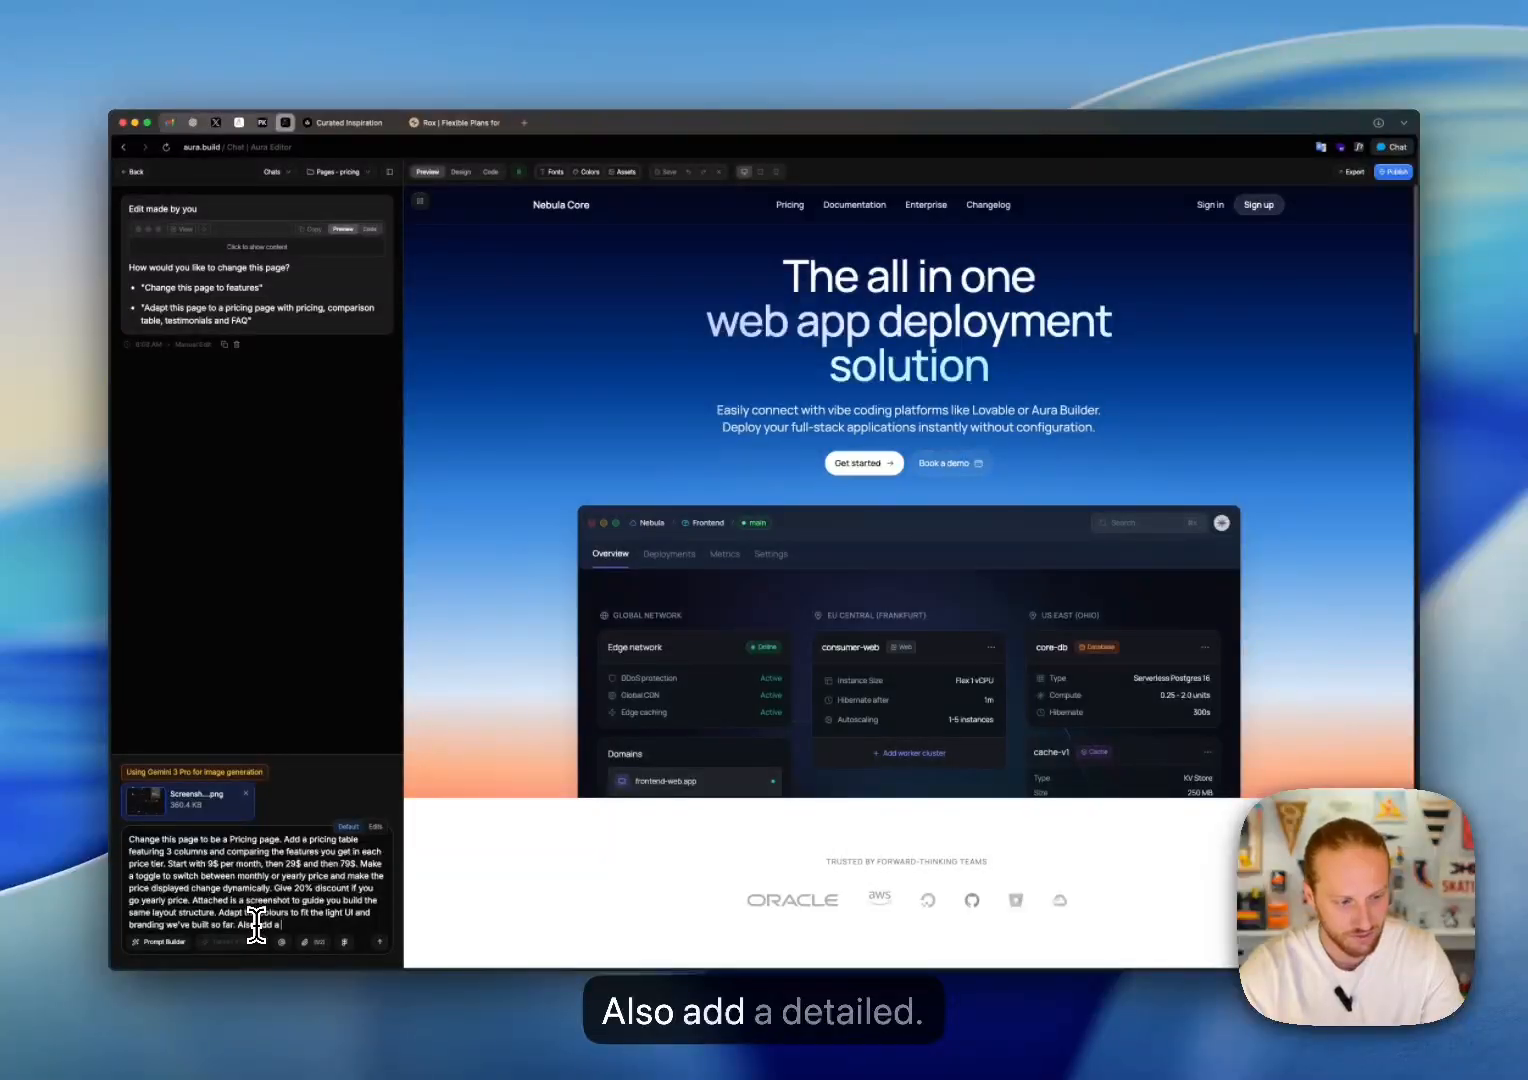
Step: Finish the prompt with "Also add a detailed pricing table comparing what's included in each tier" and submit it
type("tai")
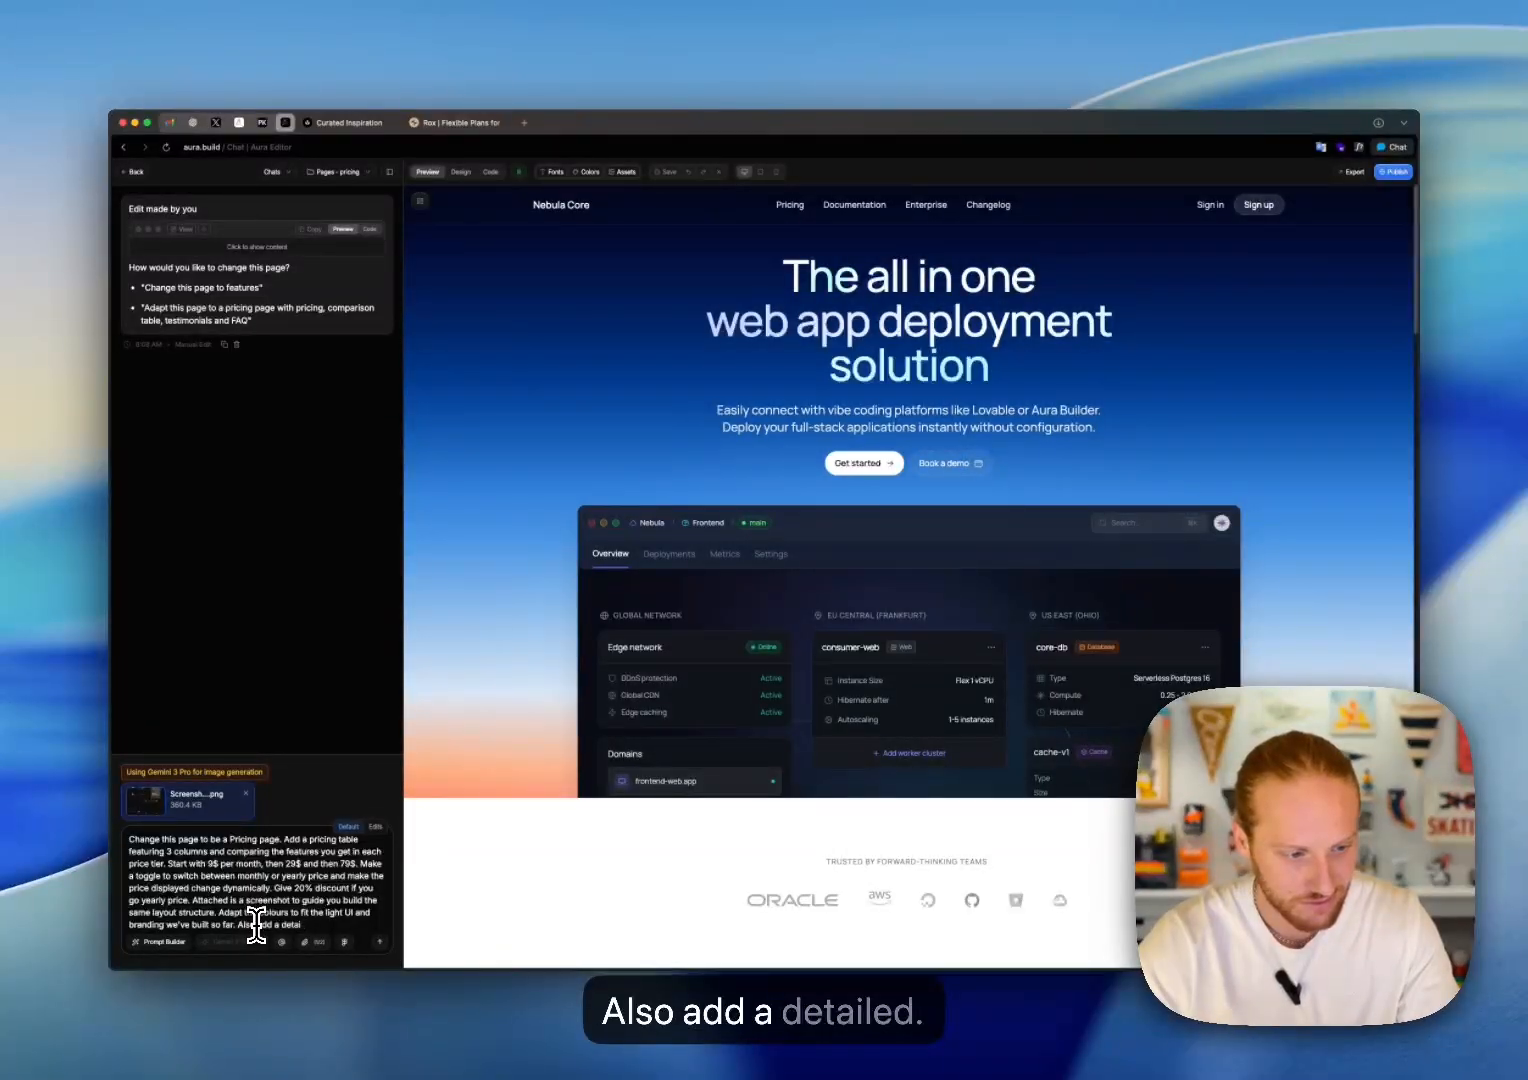
type("led pric")
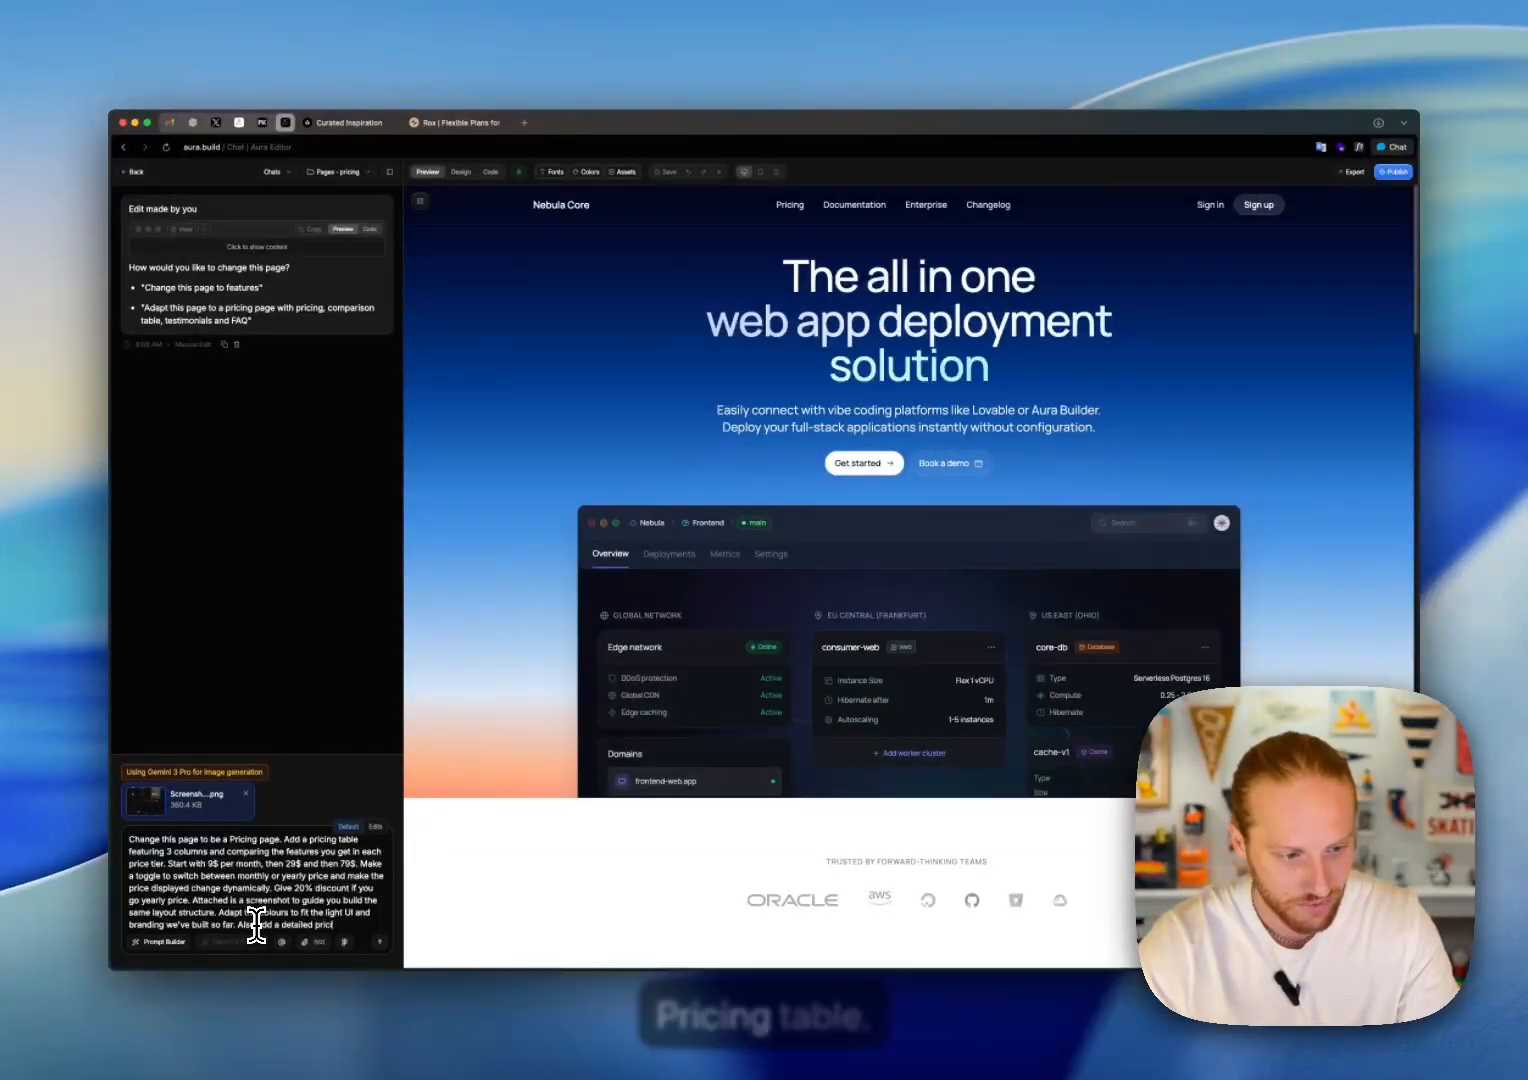
type("ing table com")
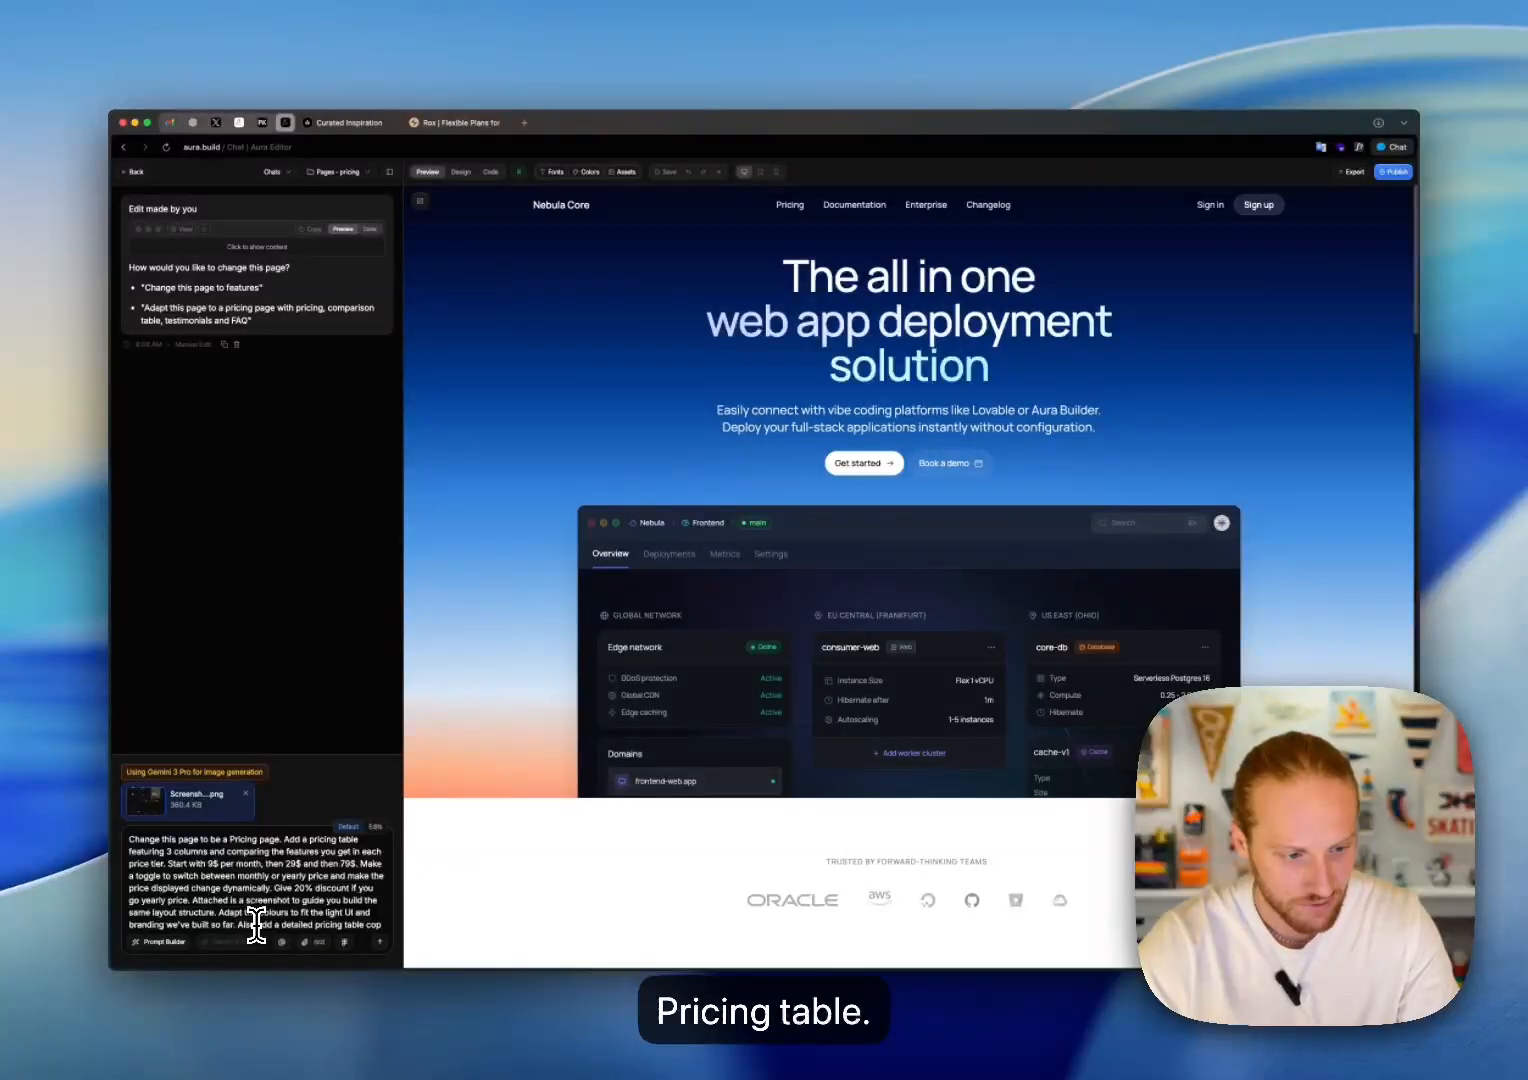
type("paring what")
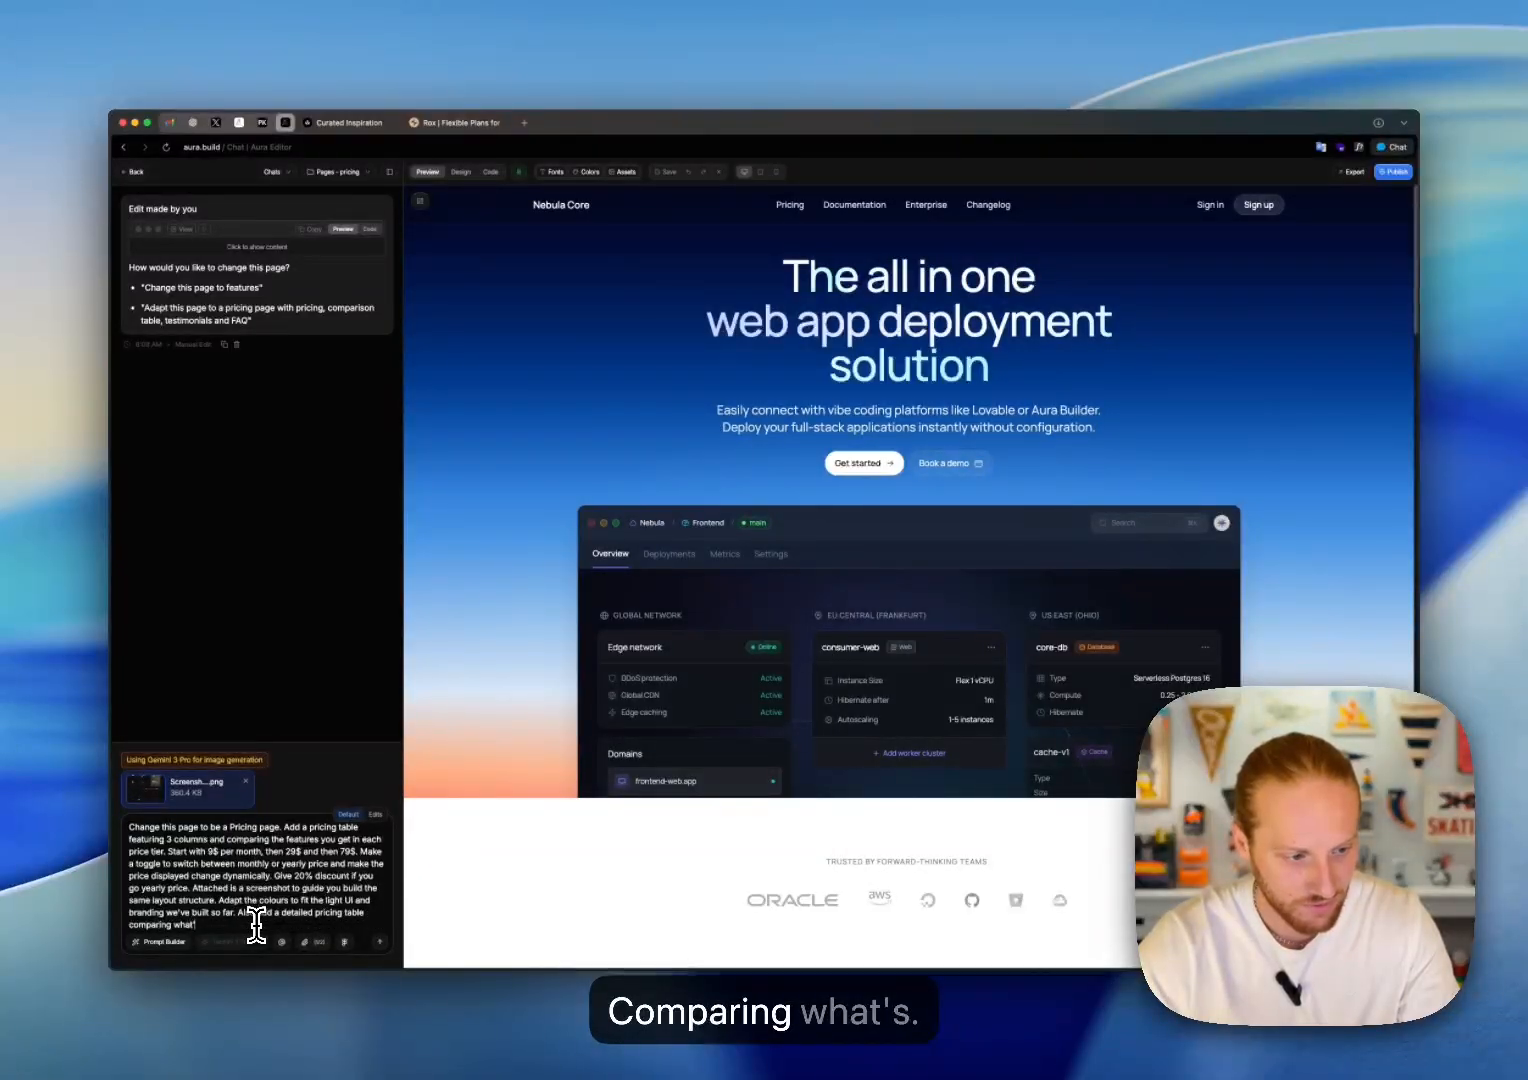
type("'s included")
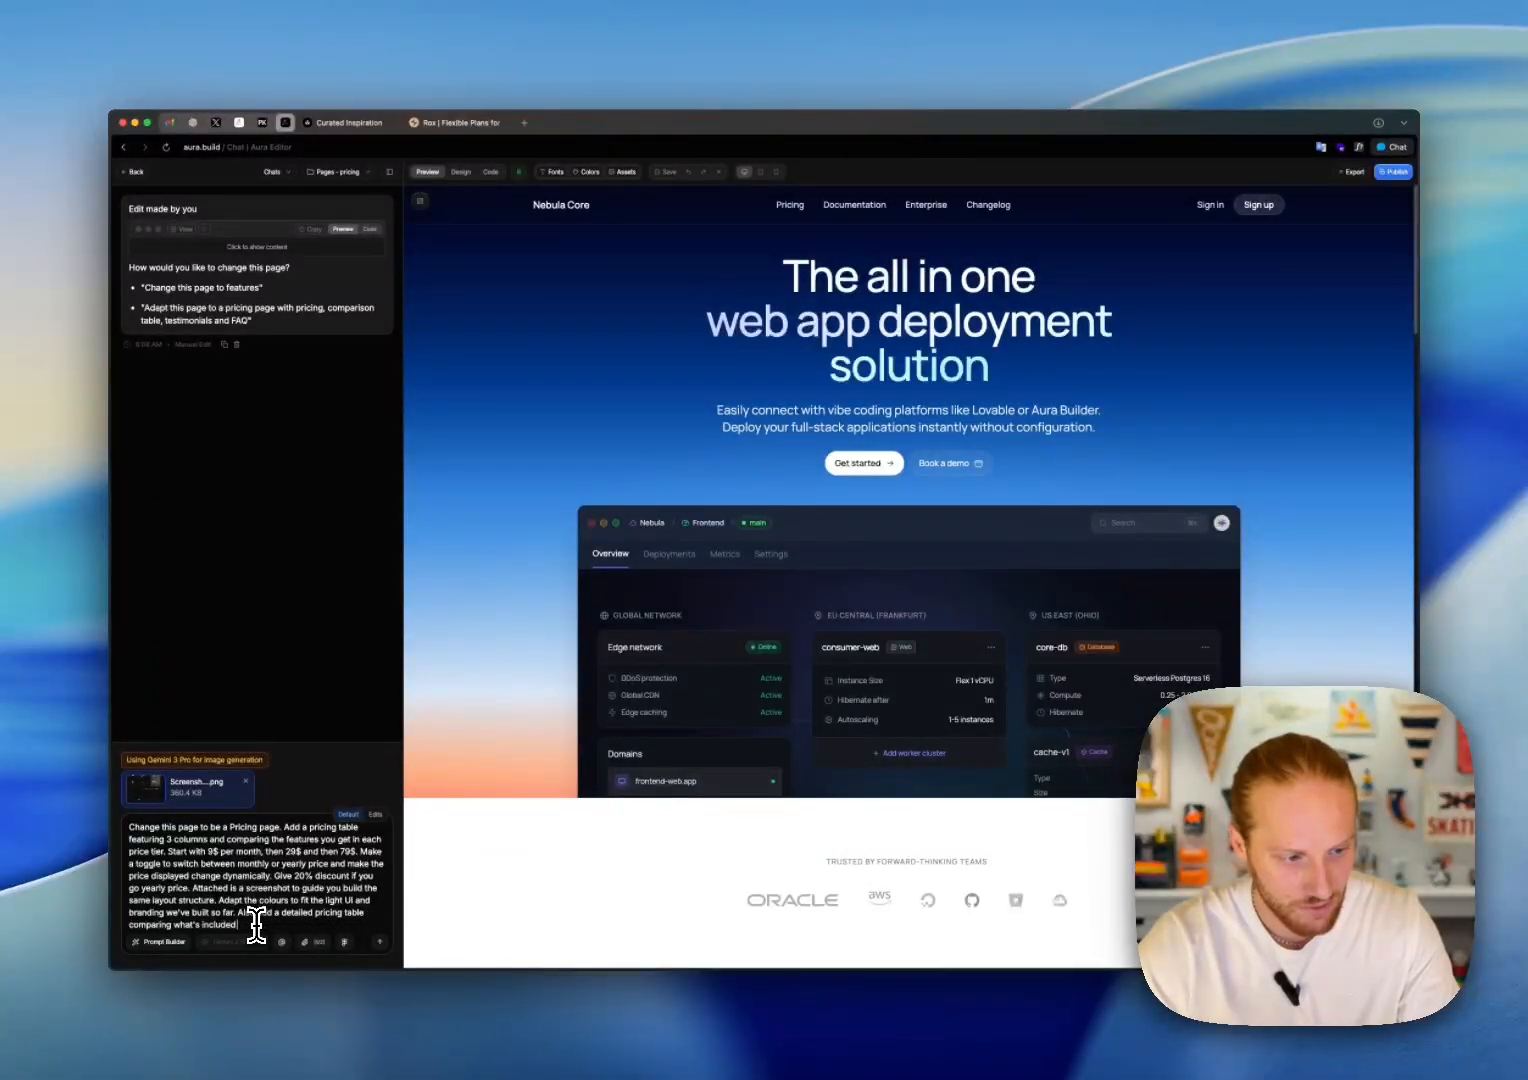
type(" in each tier")
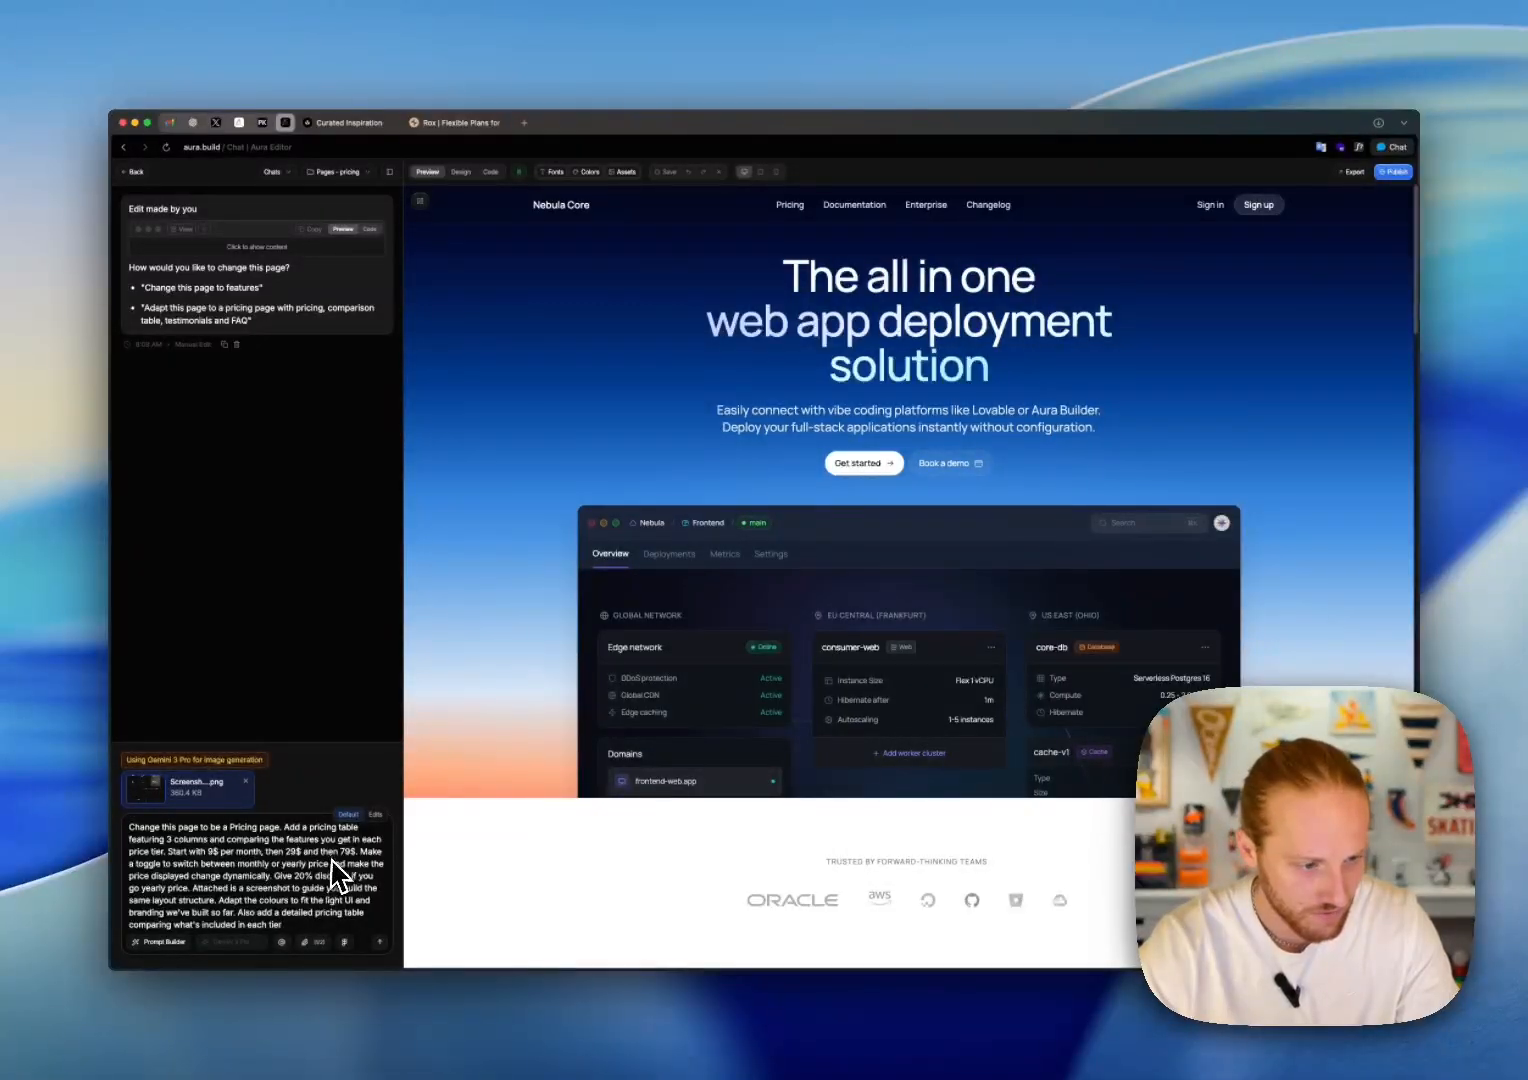
left_click(382, 944)
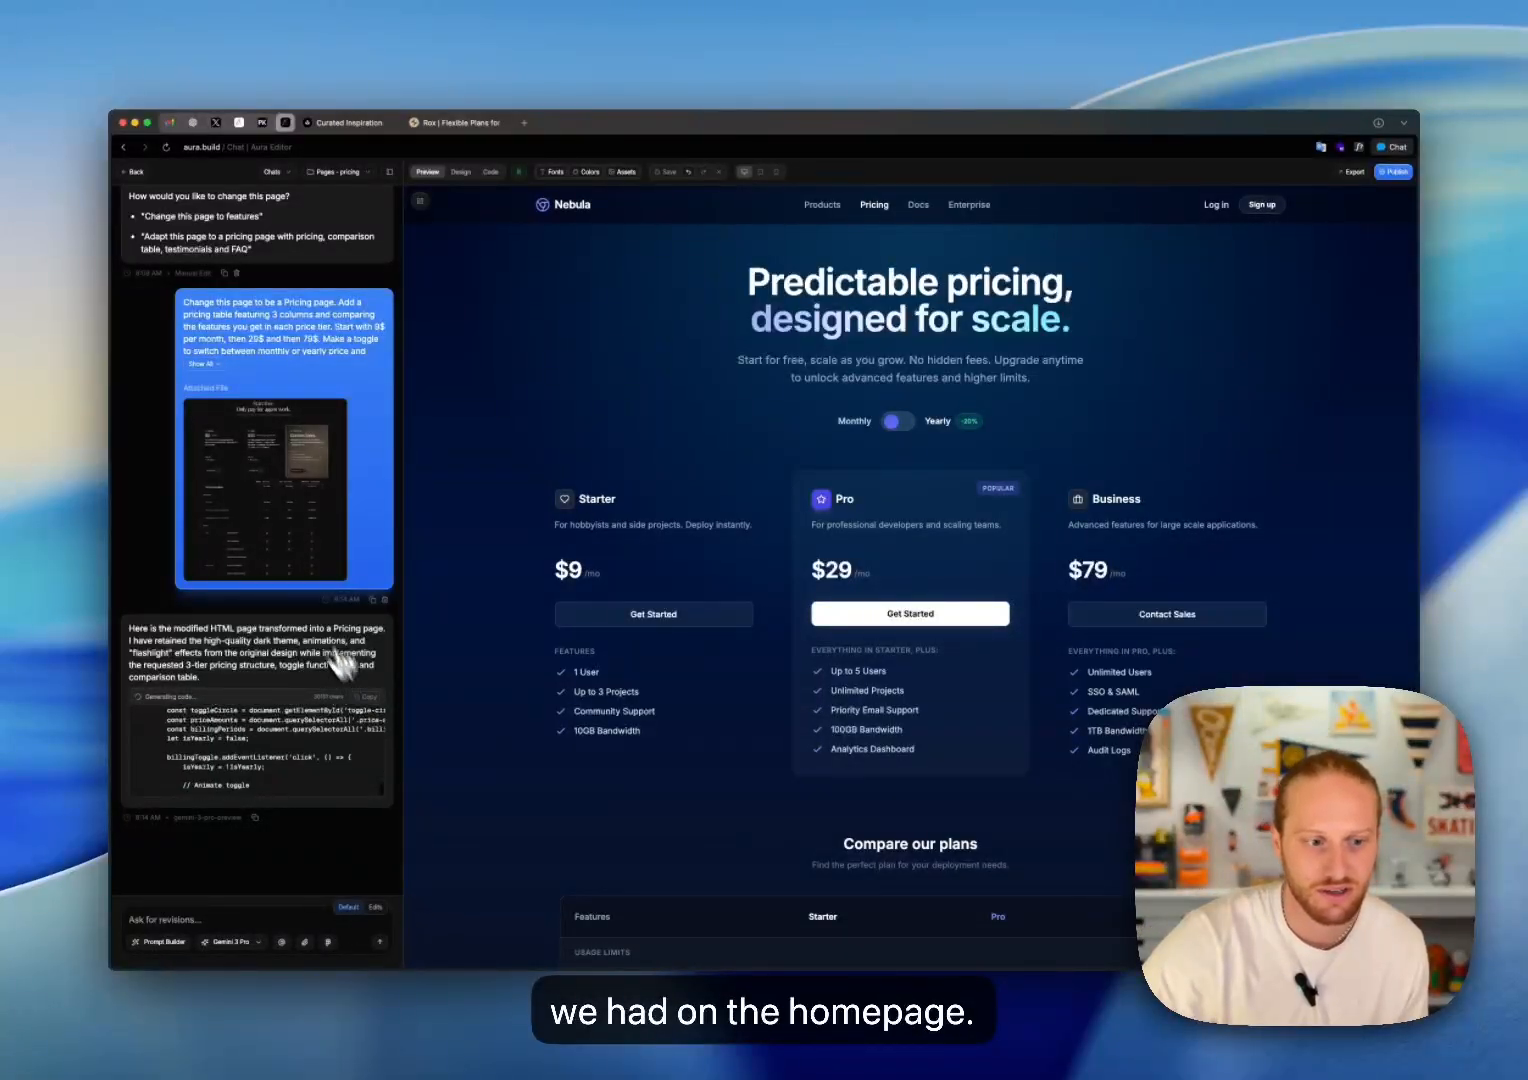
Step: Review the generated pricing page, from the three plan cards to the "Compare our plans" table
scroll(648, 675, "down", 5)
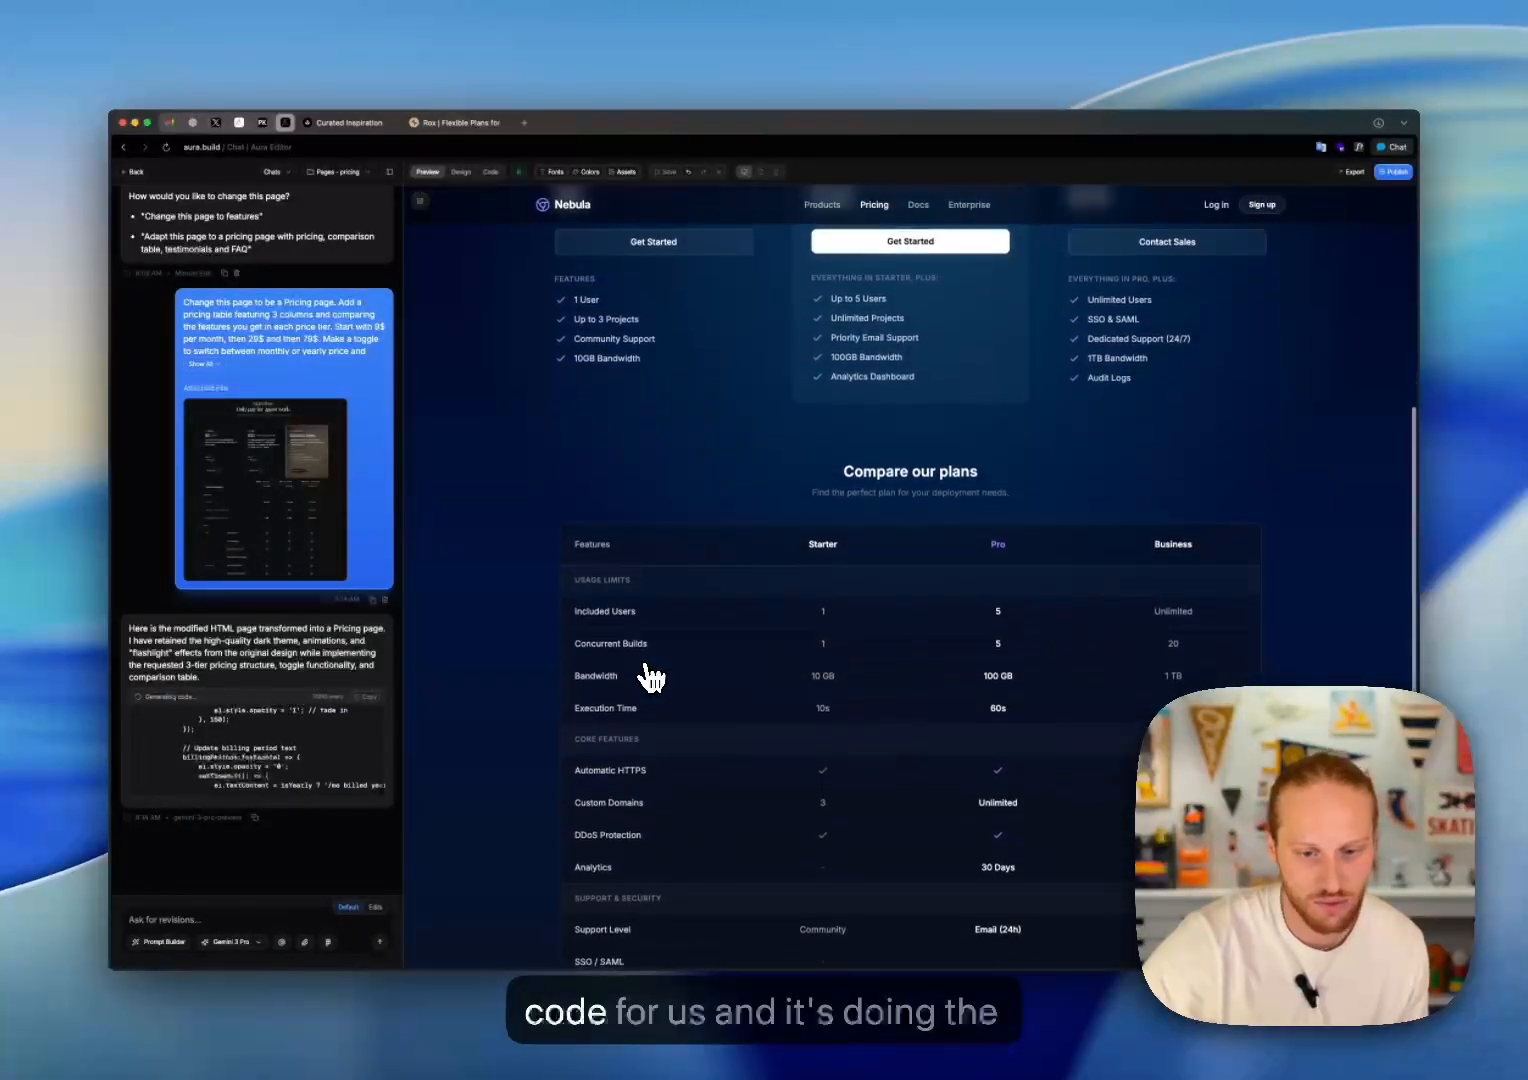
scroll(648, 675, "down", 2)
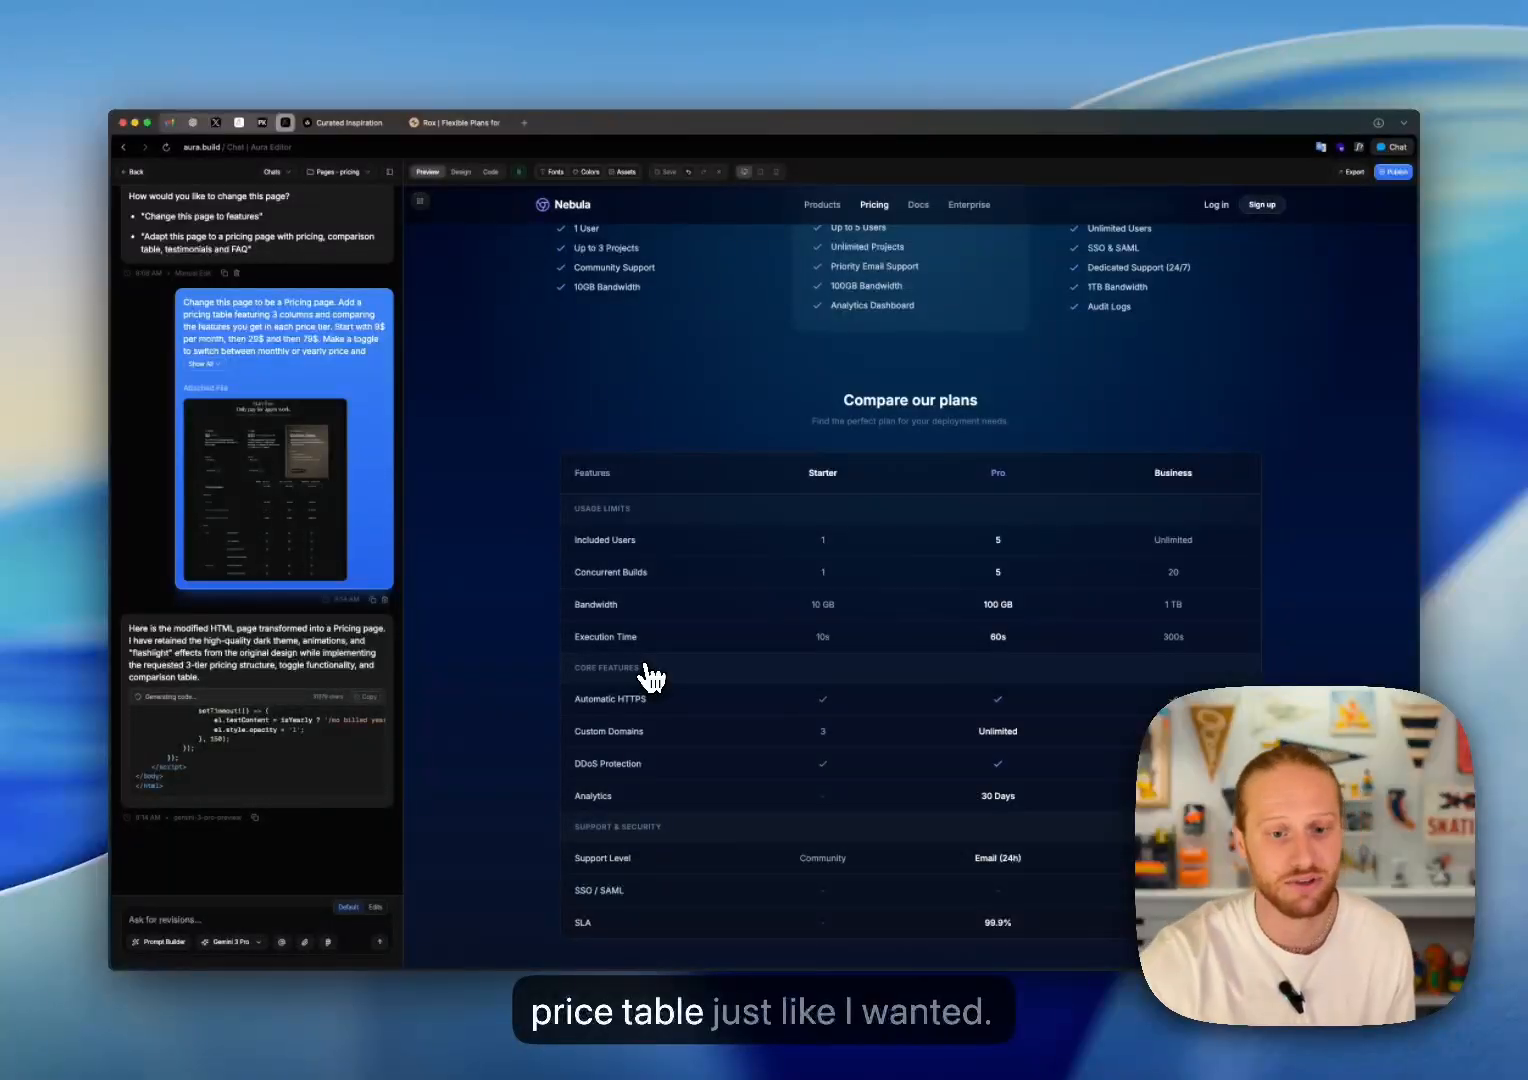
scroll(648, 678, "down", 3)
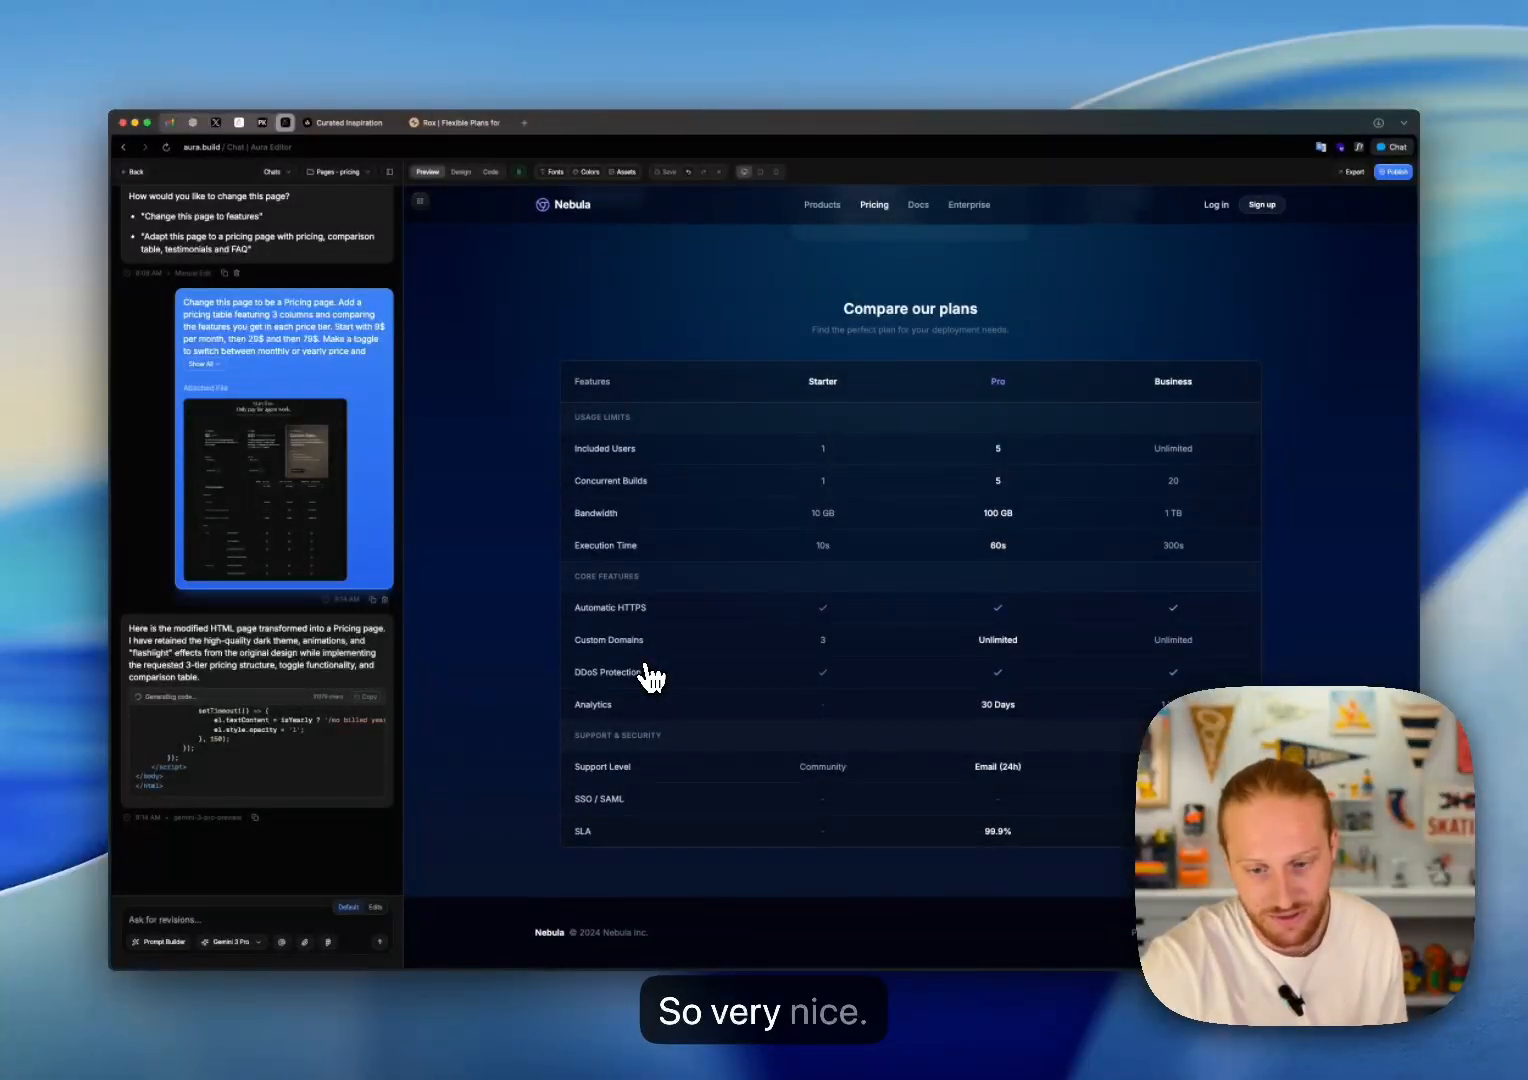
scroll(648, 678, "up", 10)
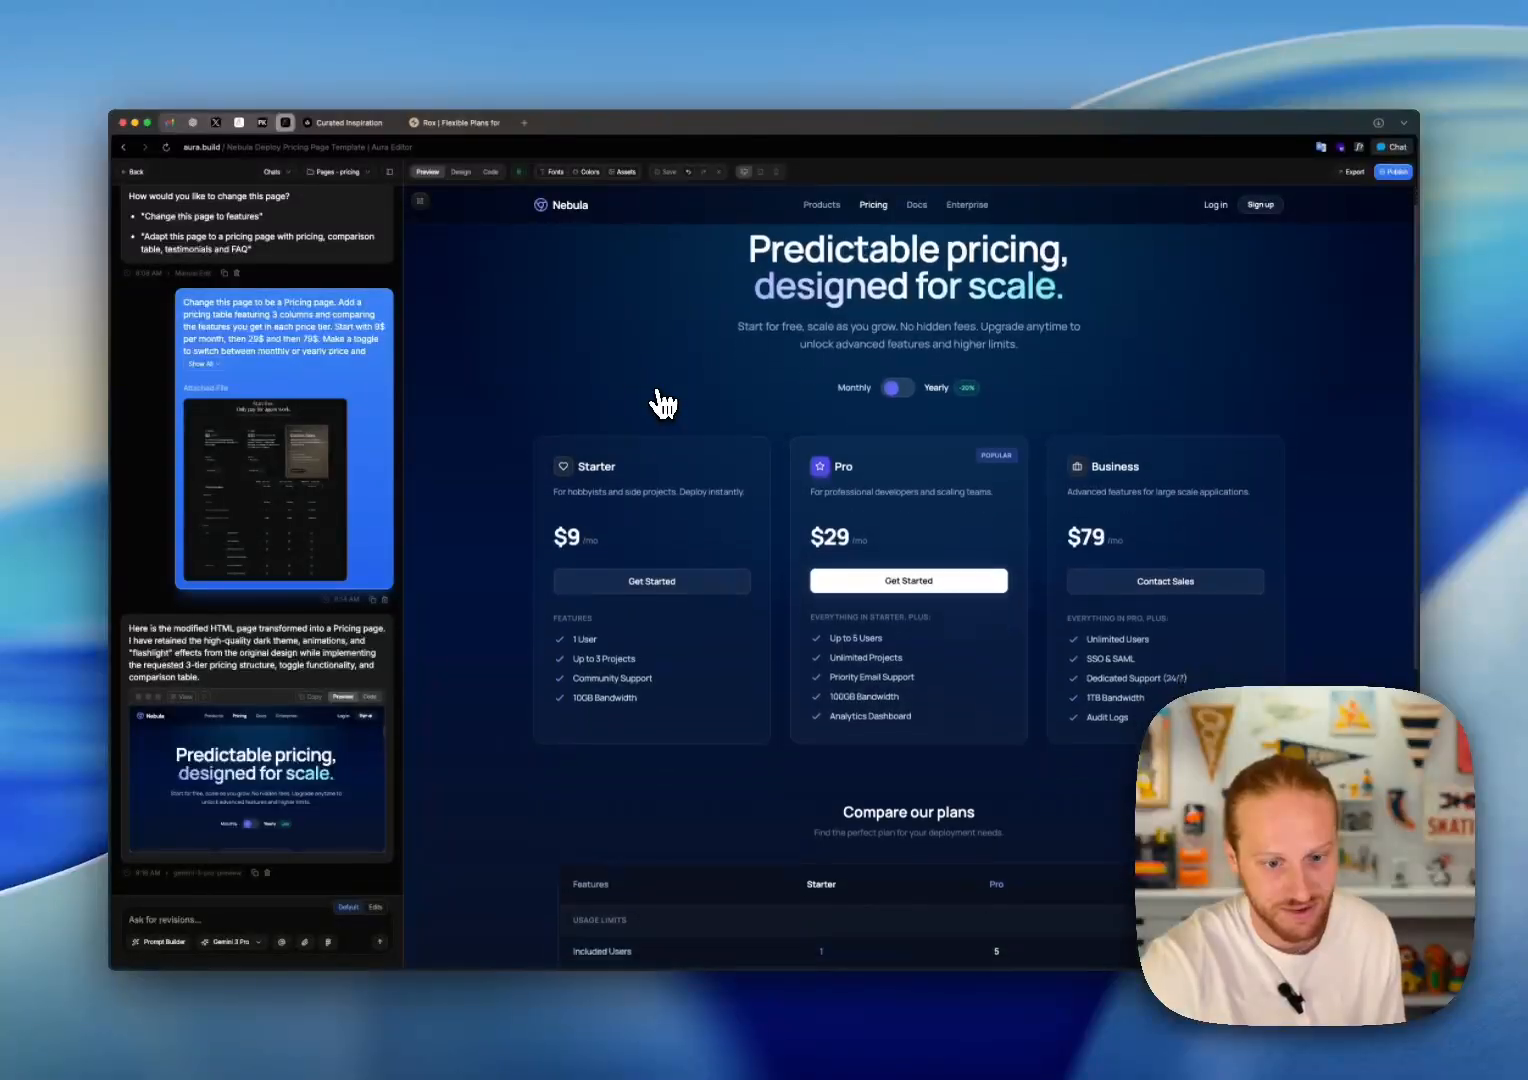
scroll(663, 403, "down", 5)
scroll(663, 403, "down", 3)
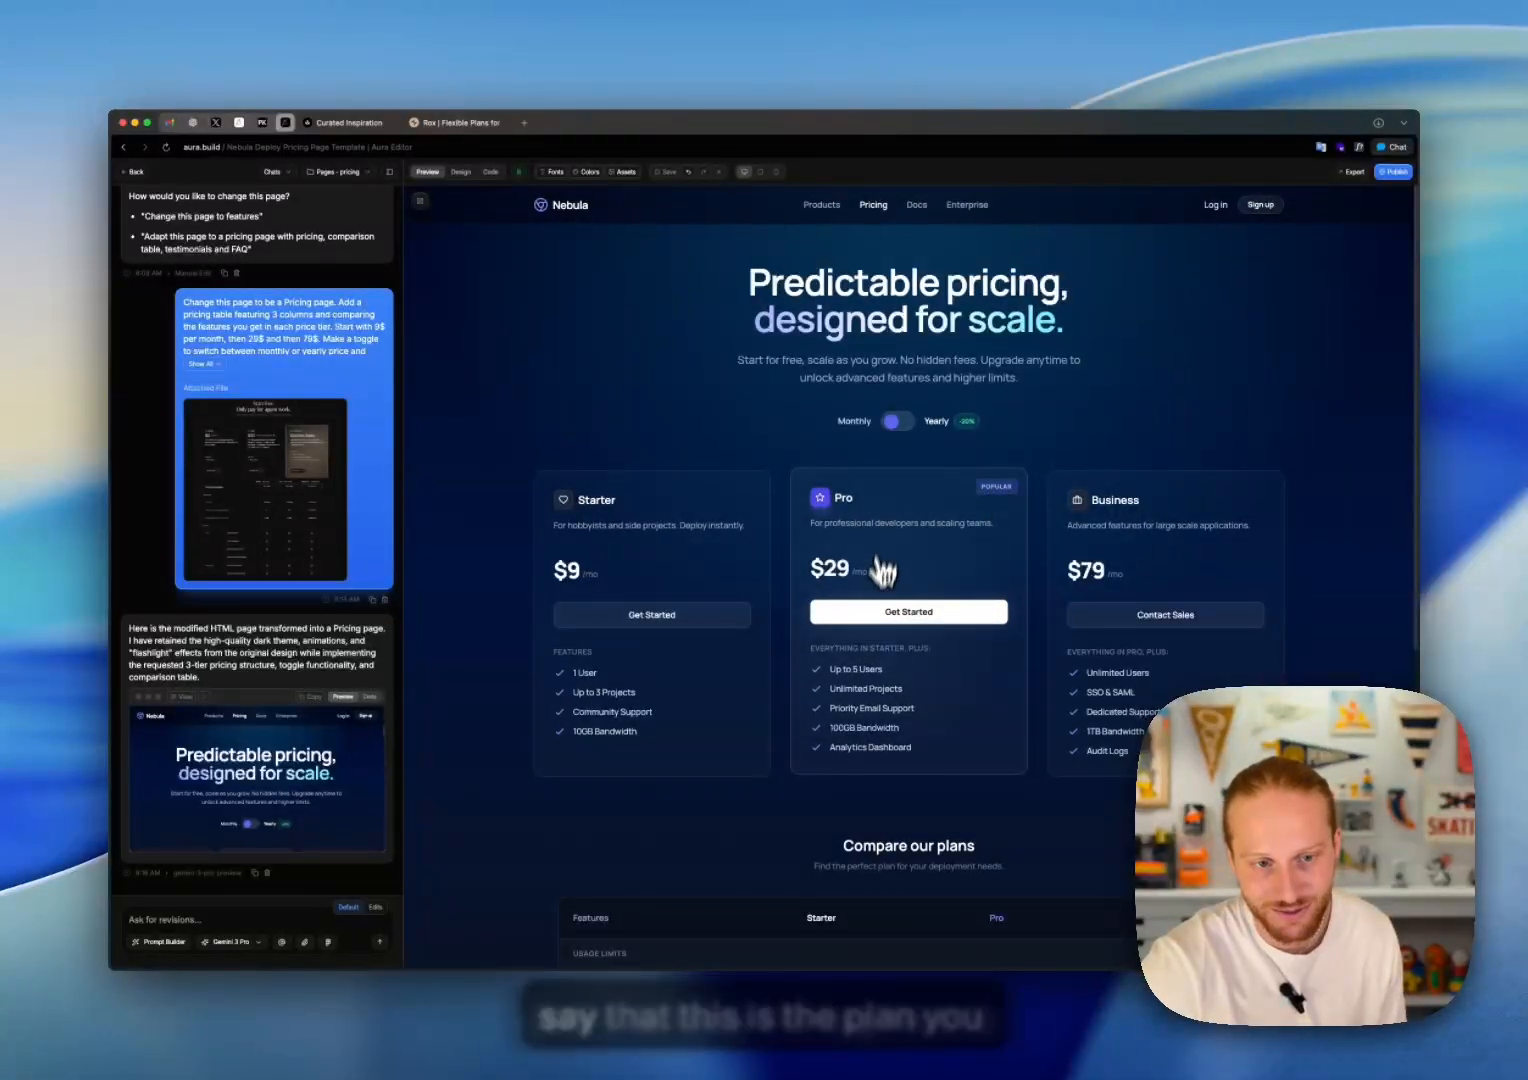
Step: Test the billing toggle by switching between Yearly and Monthly, ending on Monthly
left_click(899, 422)
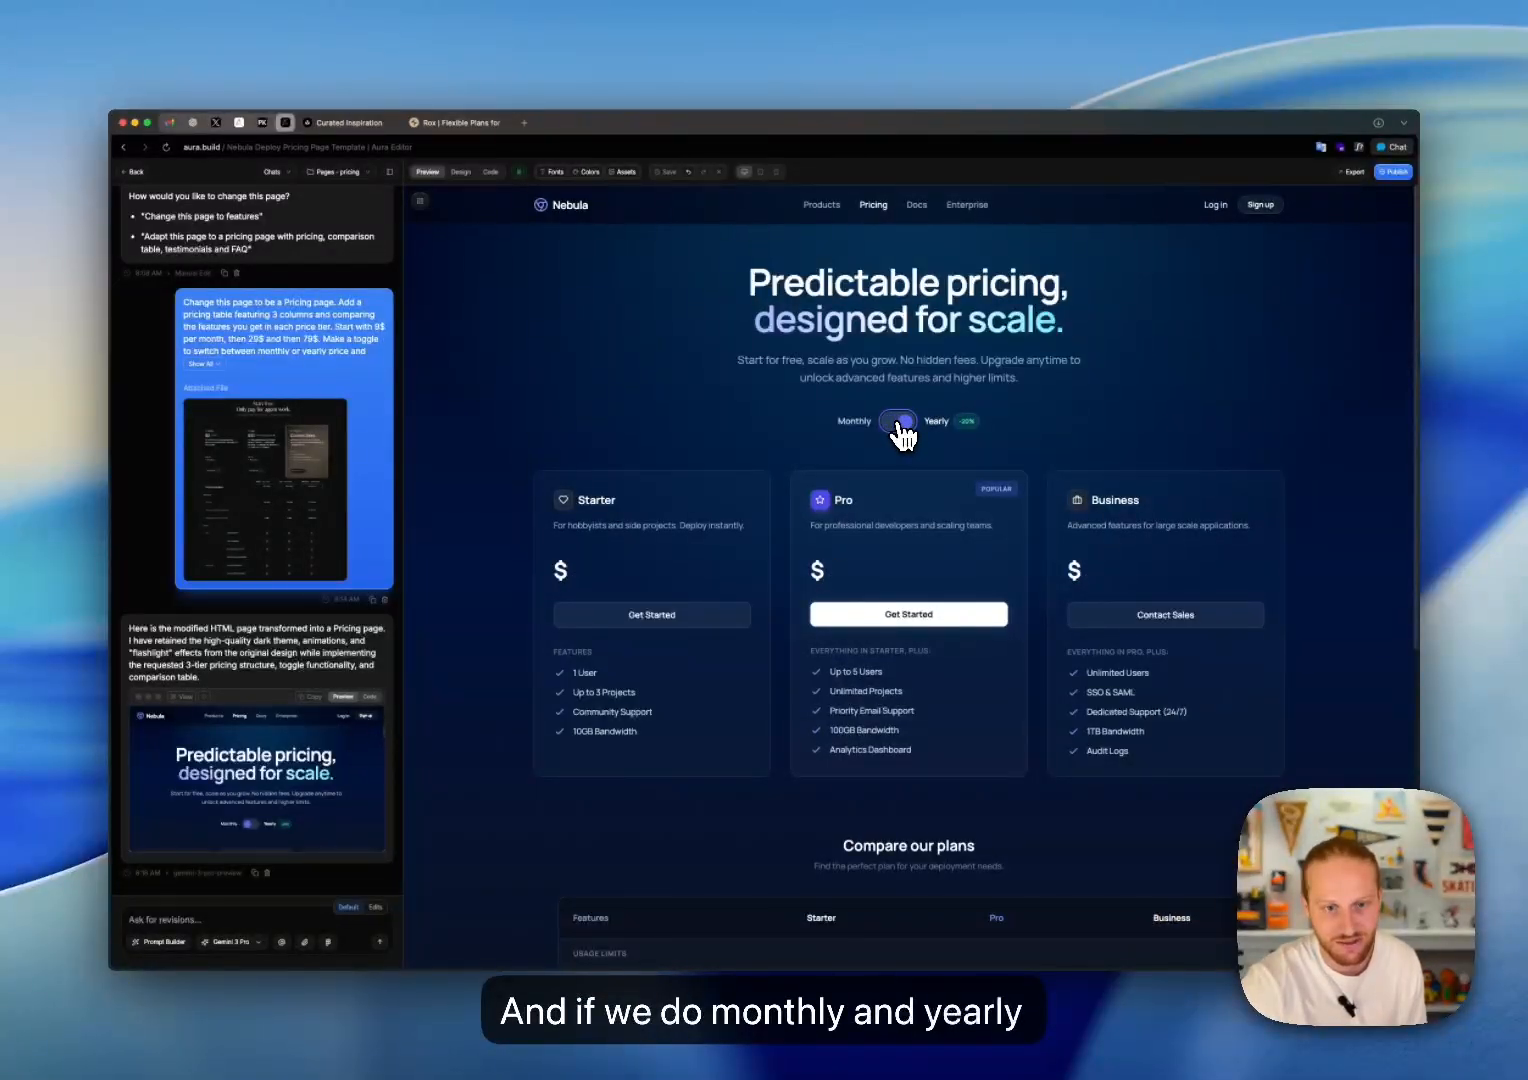
left_click(899, 423)
left_click(899, 422)
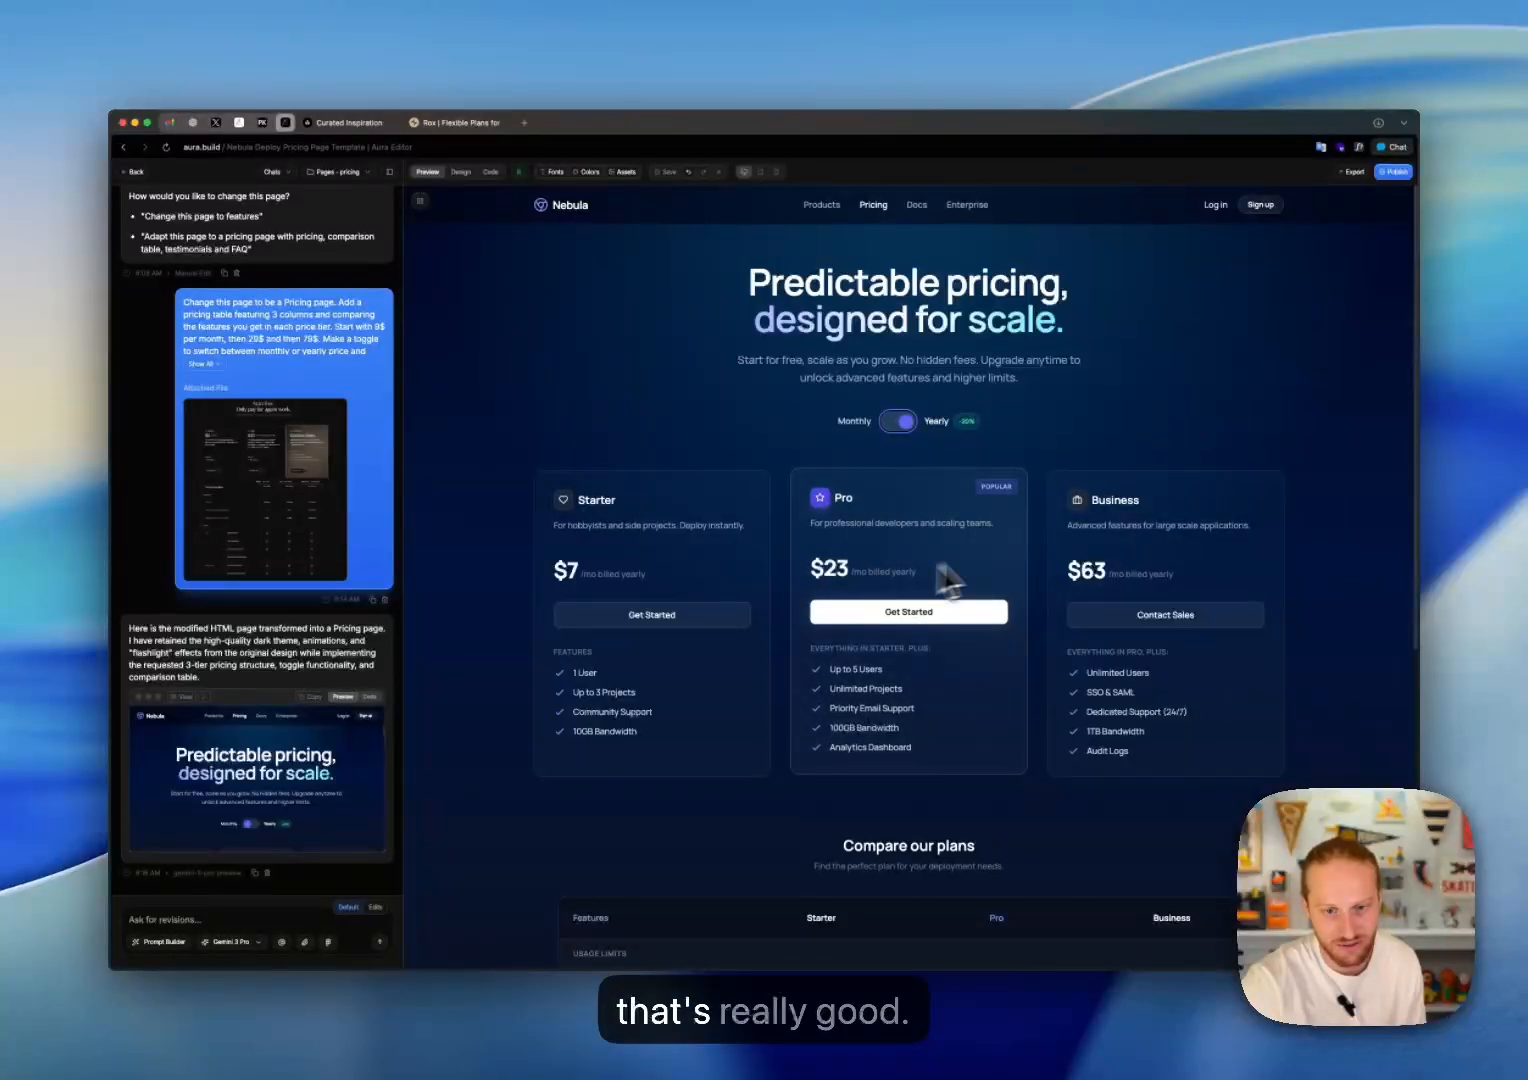
left_click(899, 422)
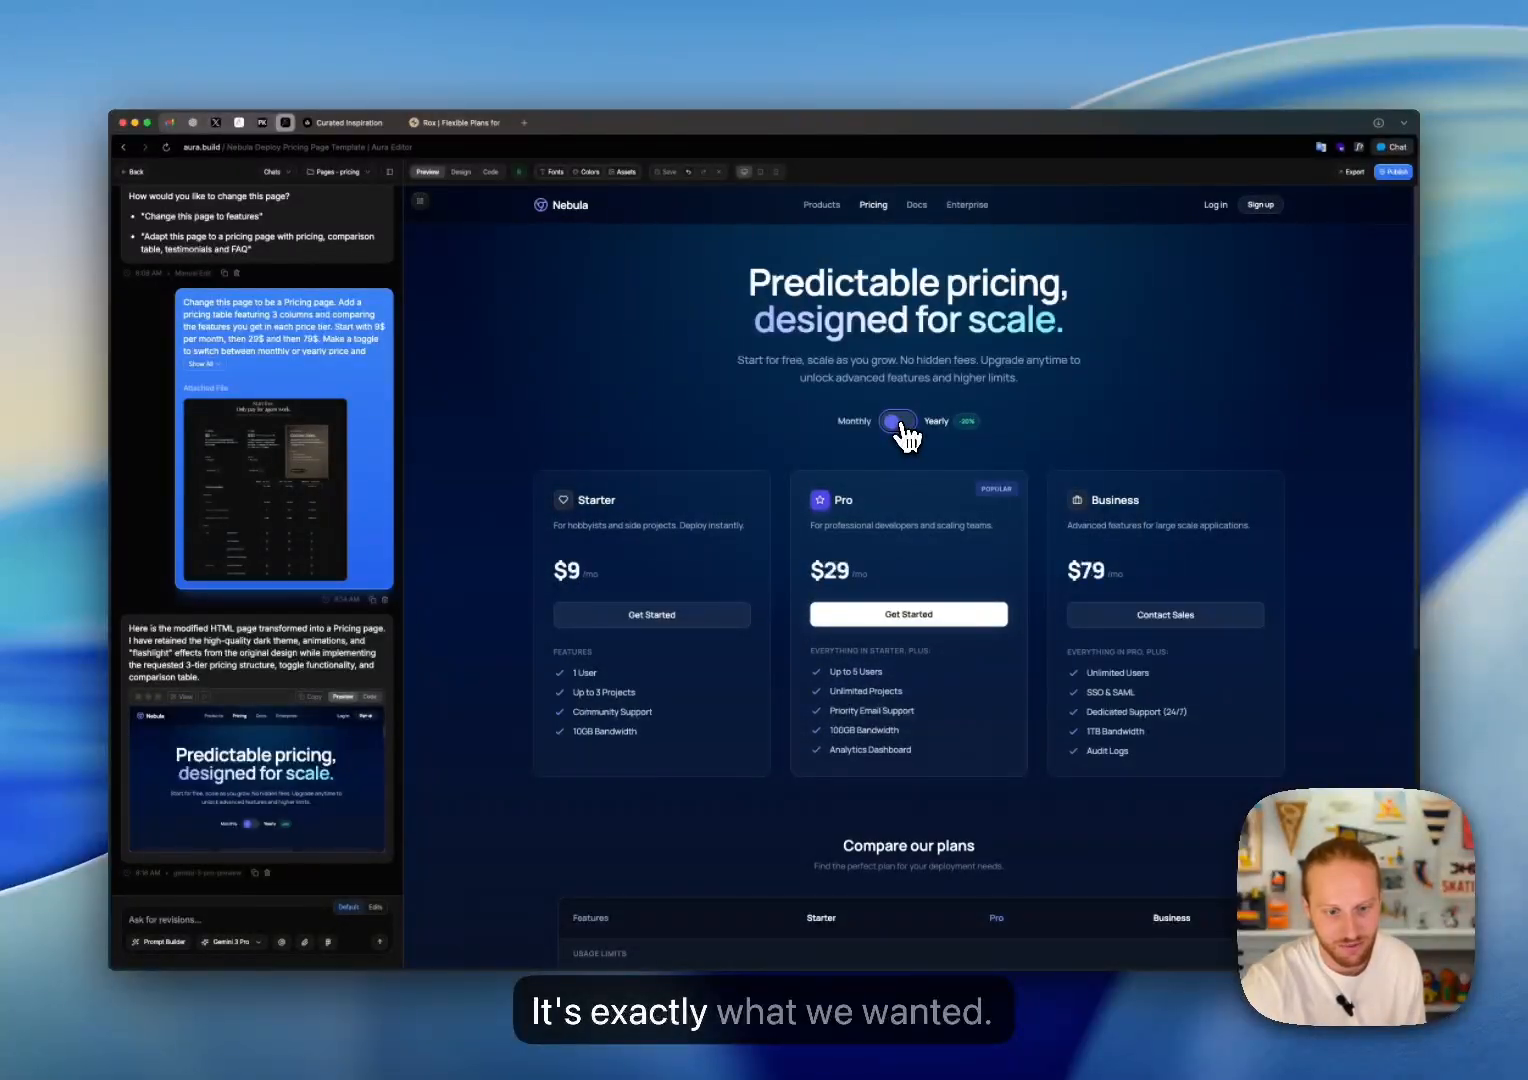
Step: Check the comparison table, nav bar and footer of the generated pricing page
scroll(905, 600, "down", 2)
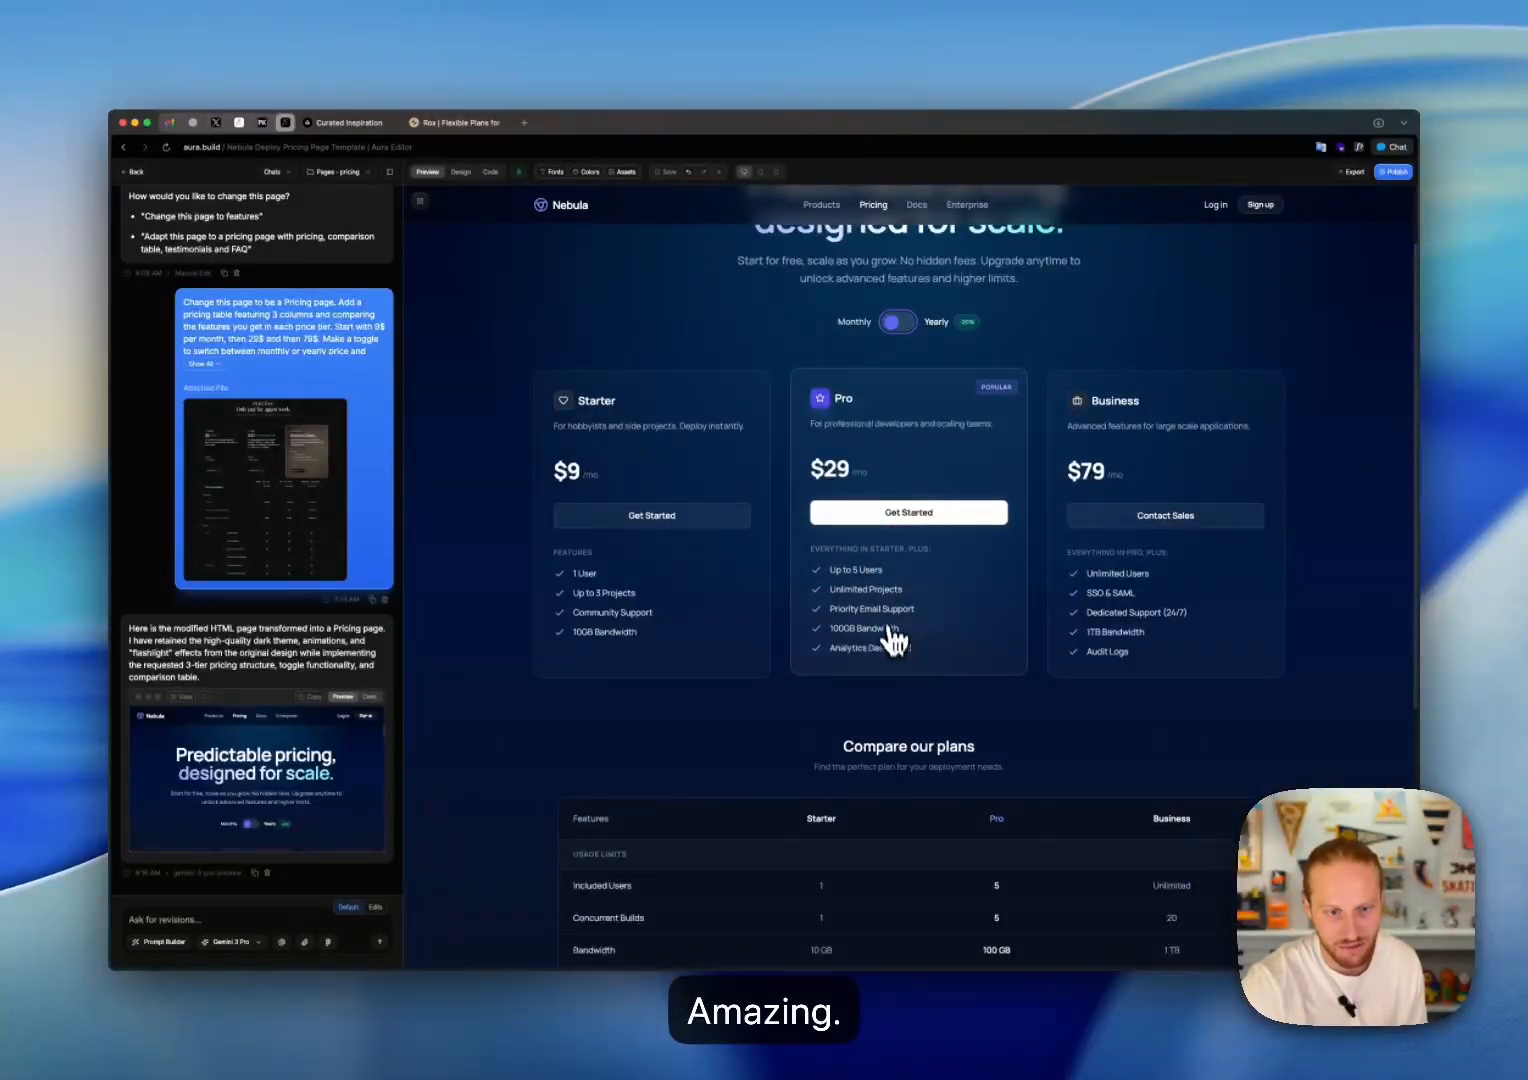
scroll(818, 682, "down", 5)
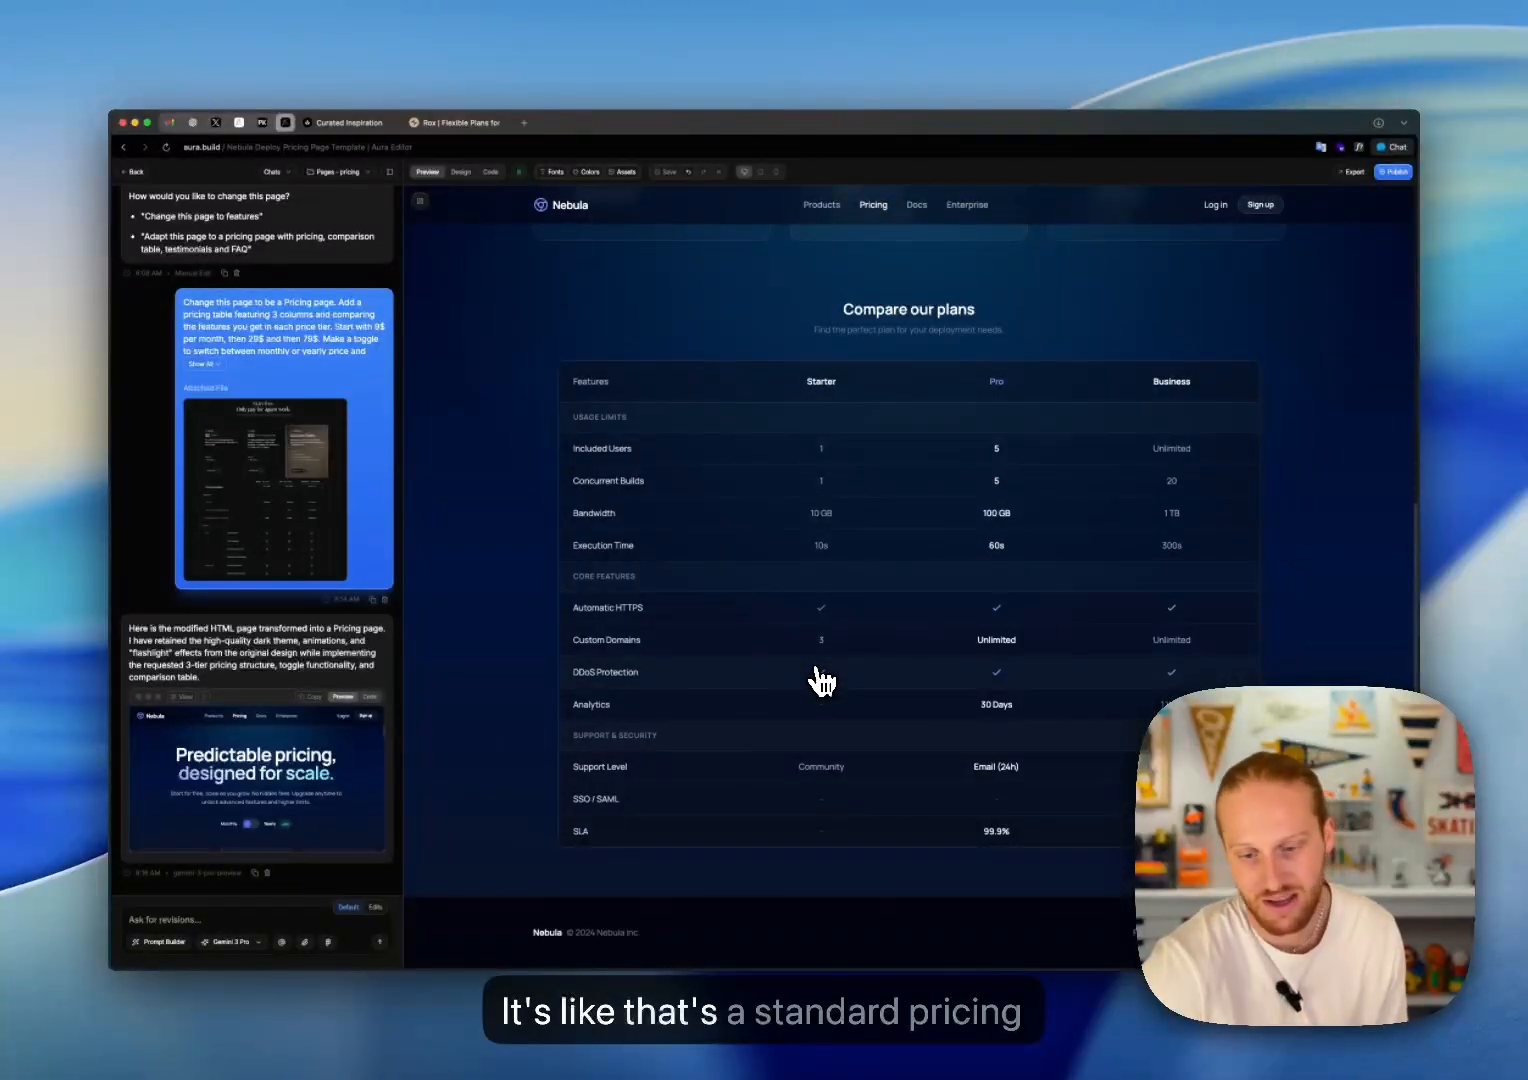
scroll(818, 682, "up", 5)
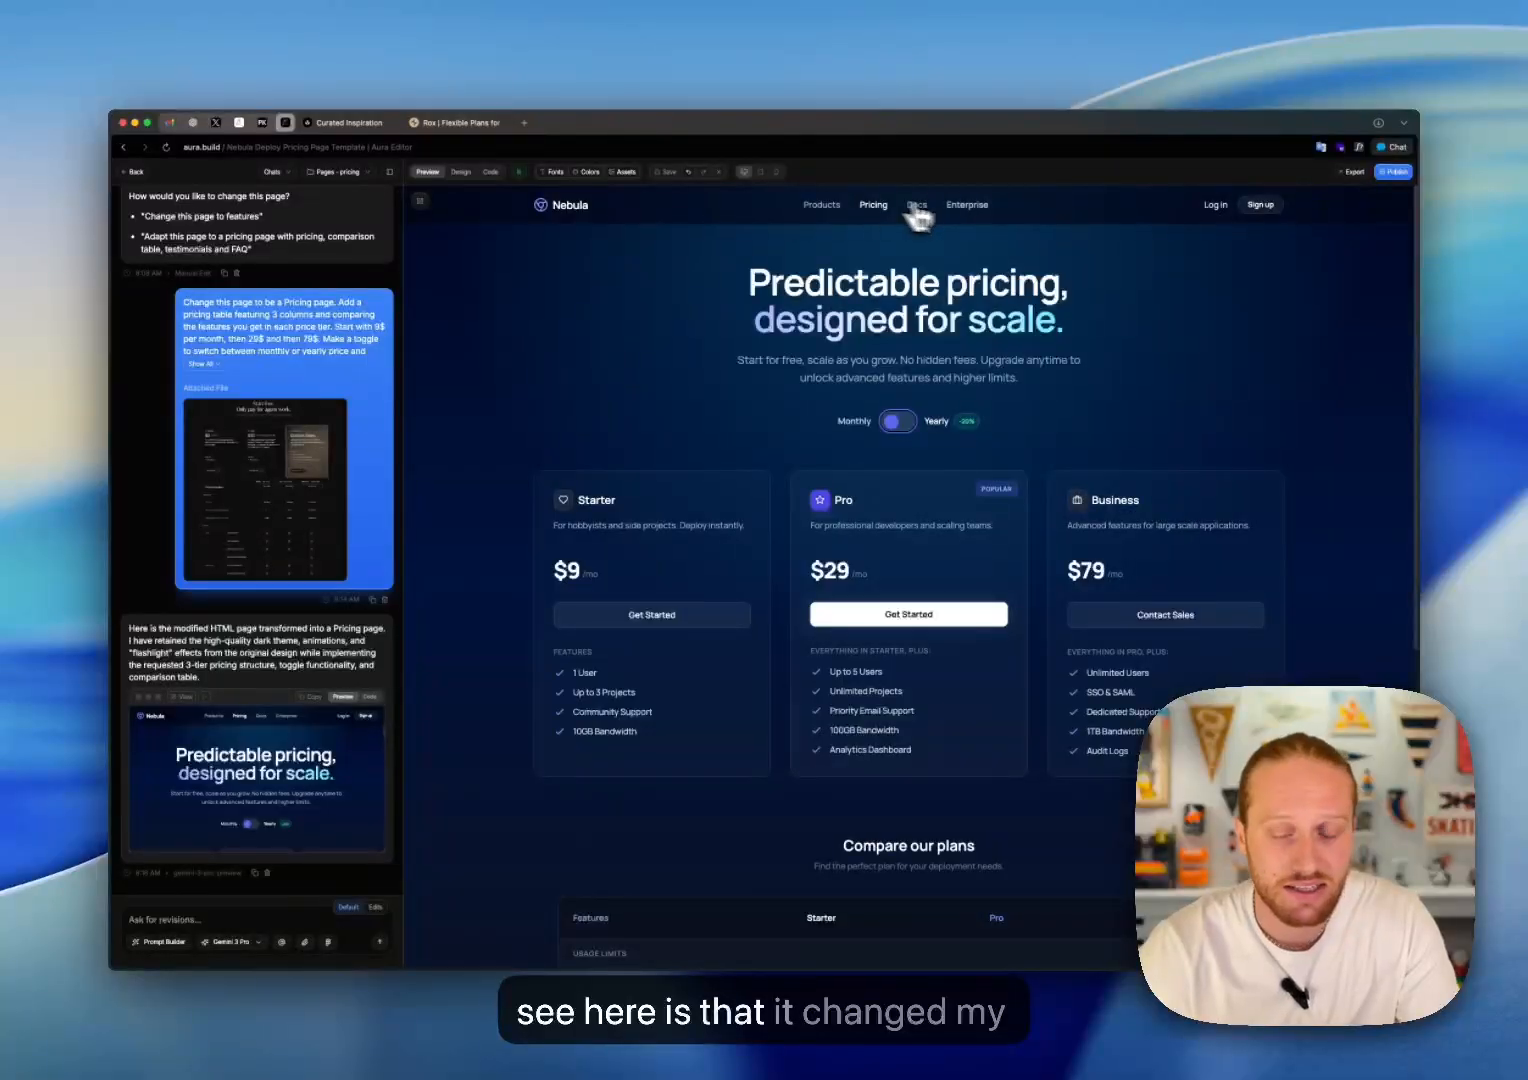
scroll(993, 273, "down", 5)
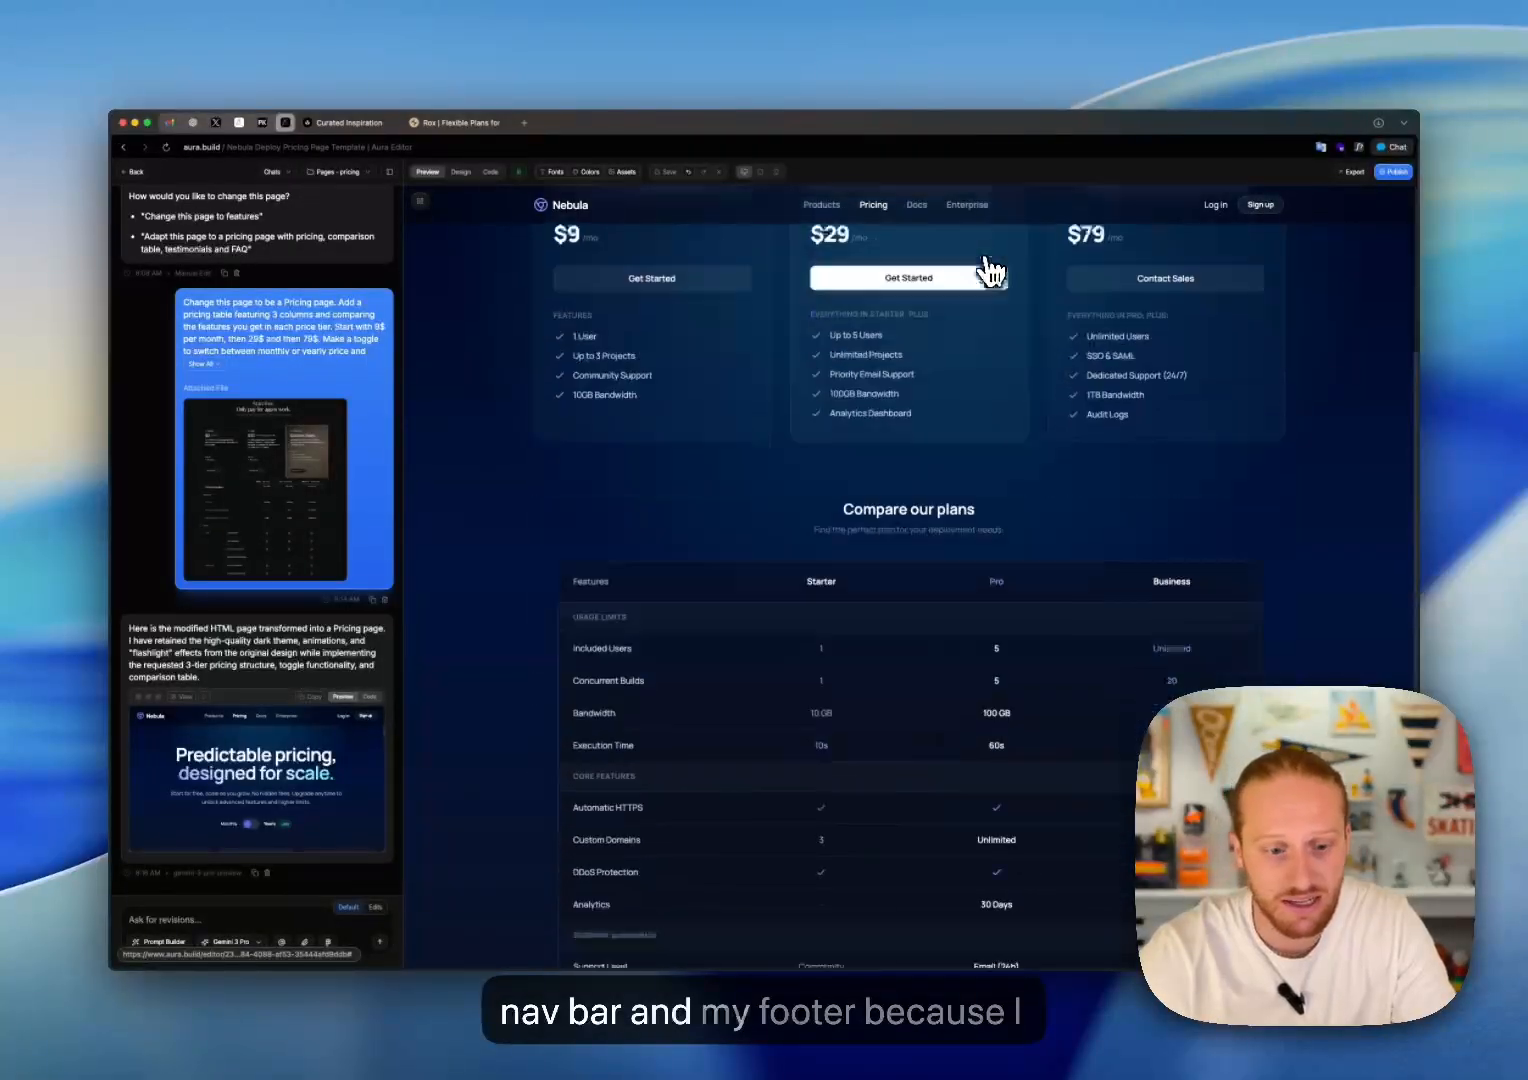
scroll(864, 766, "up", 5)
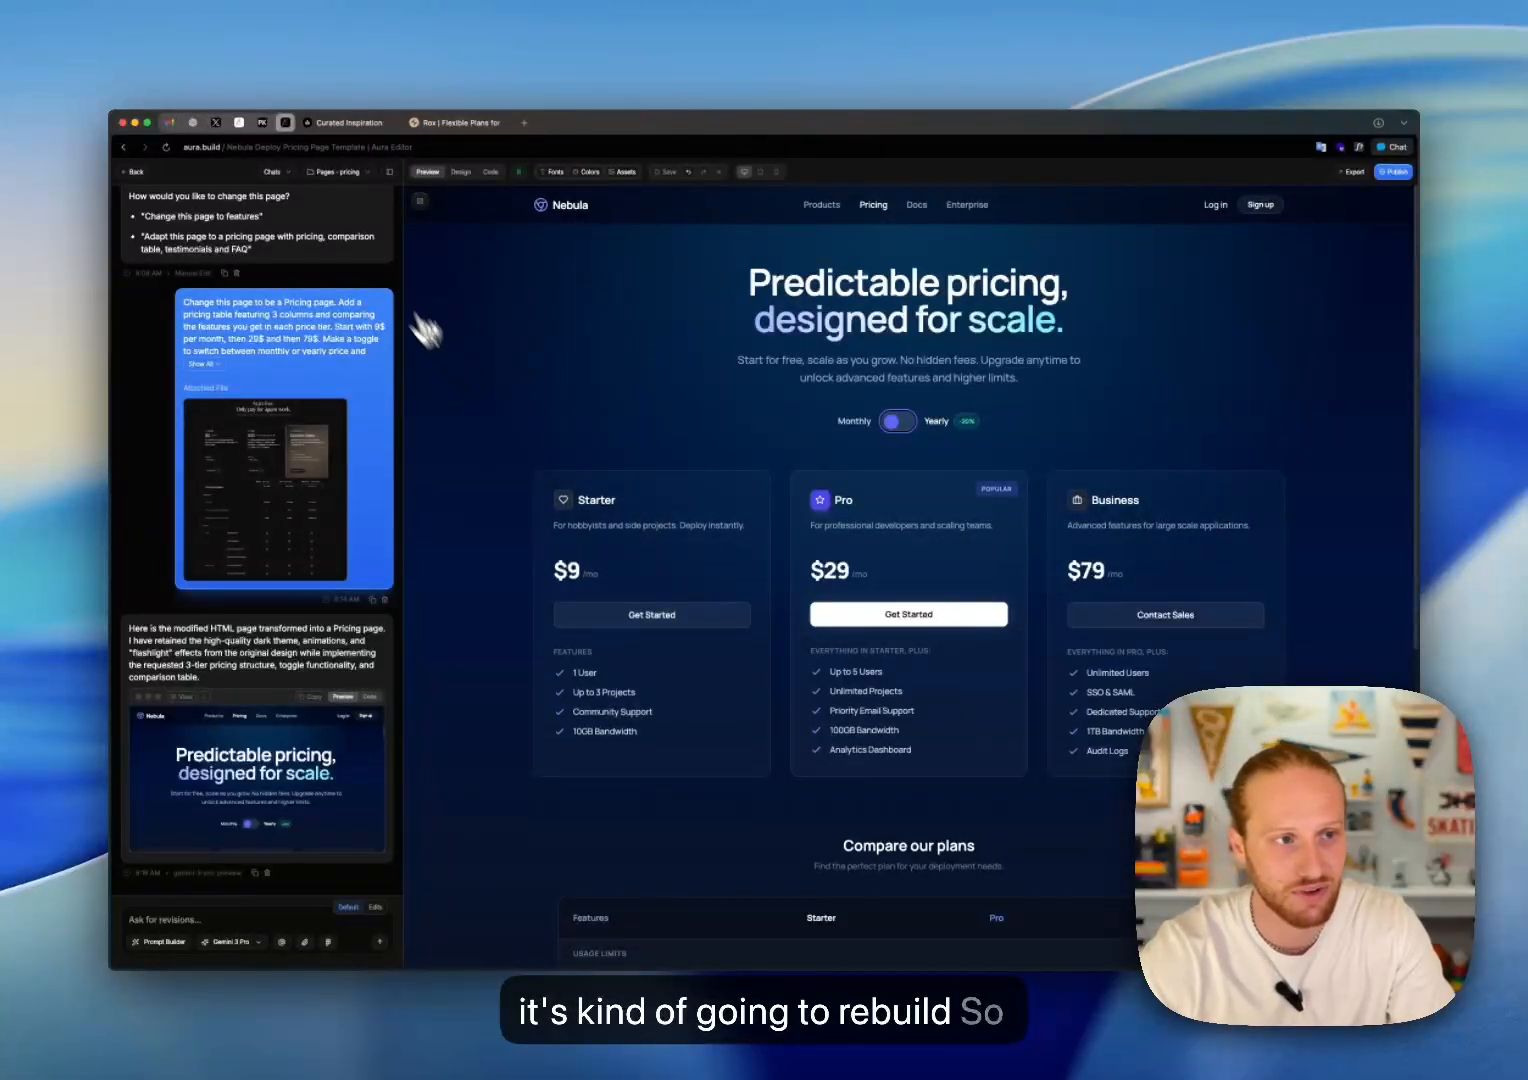
Step: Open the home page's code and find its Navbar section
left_click(340, 176)
left_click(299, 252)
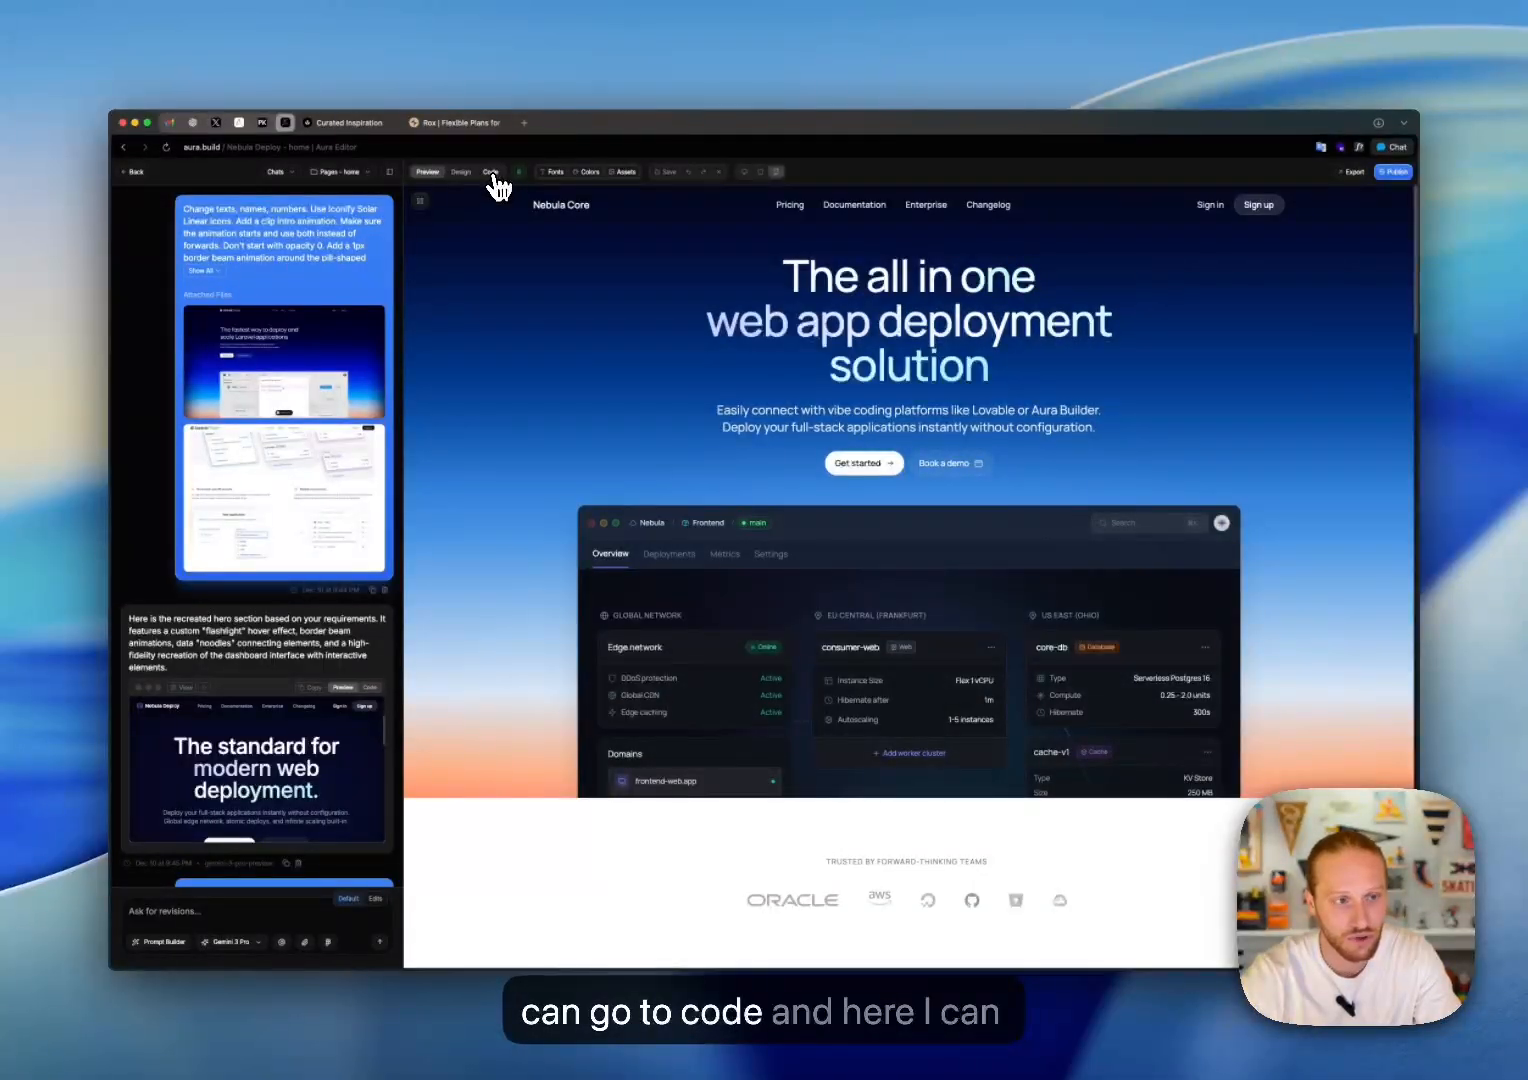
left_click(491, 176)
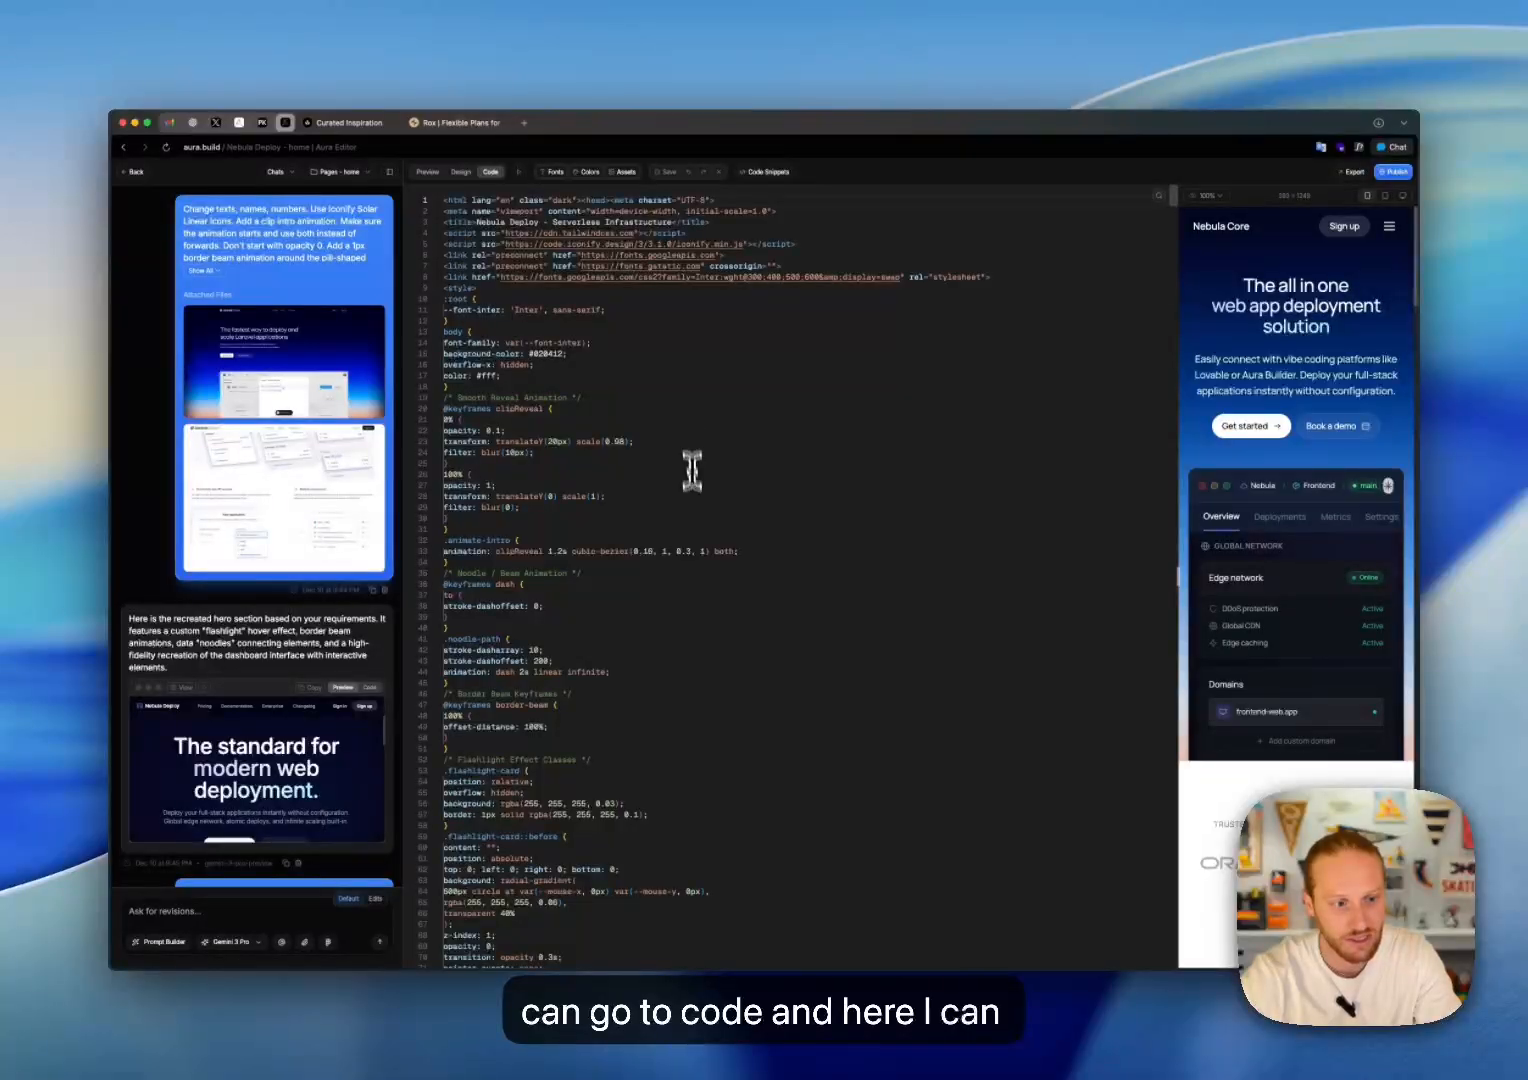
scroll(707, 478, "down", 20)
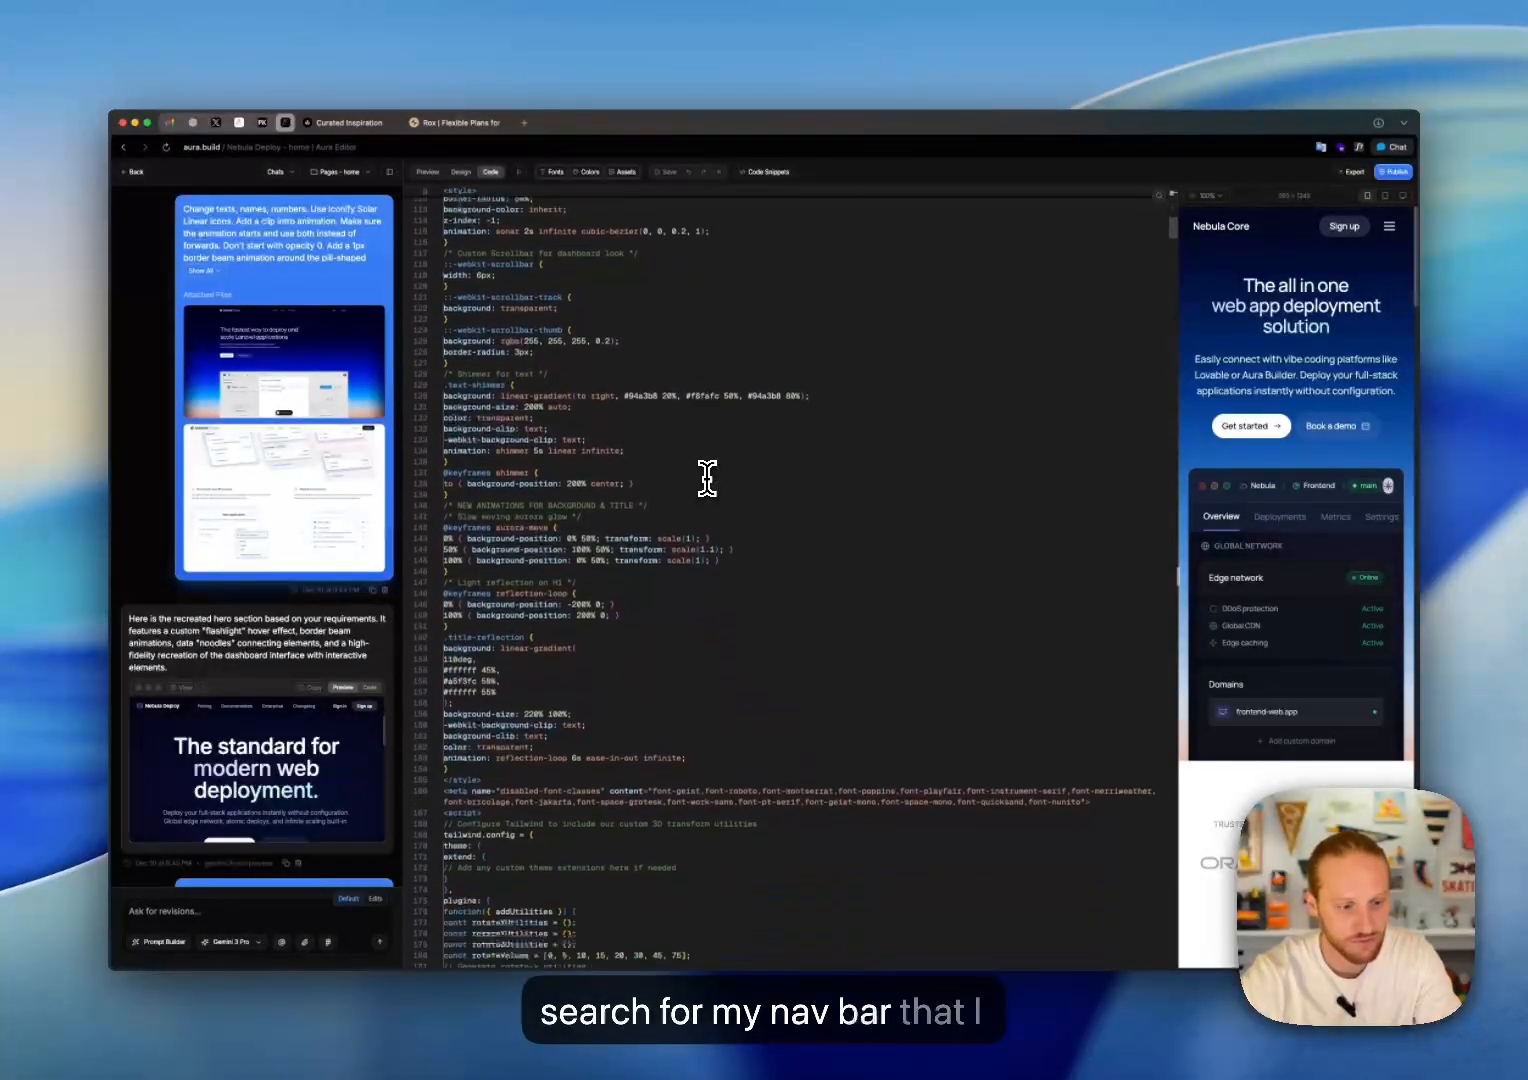
scroll(707, 478, "down", 20)
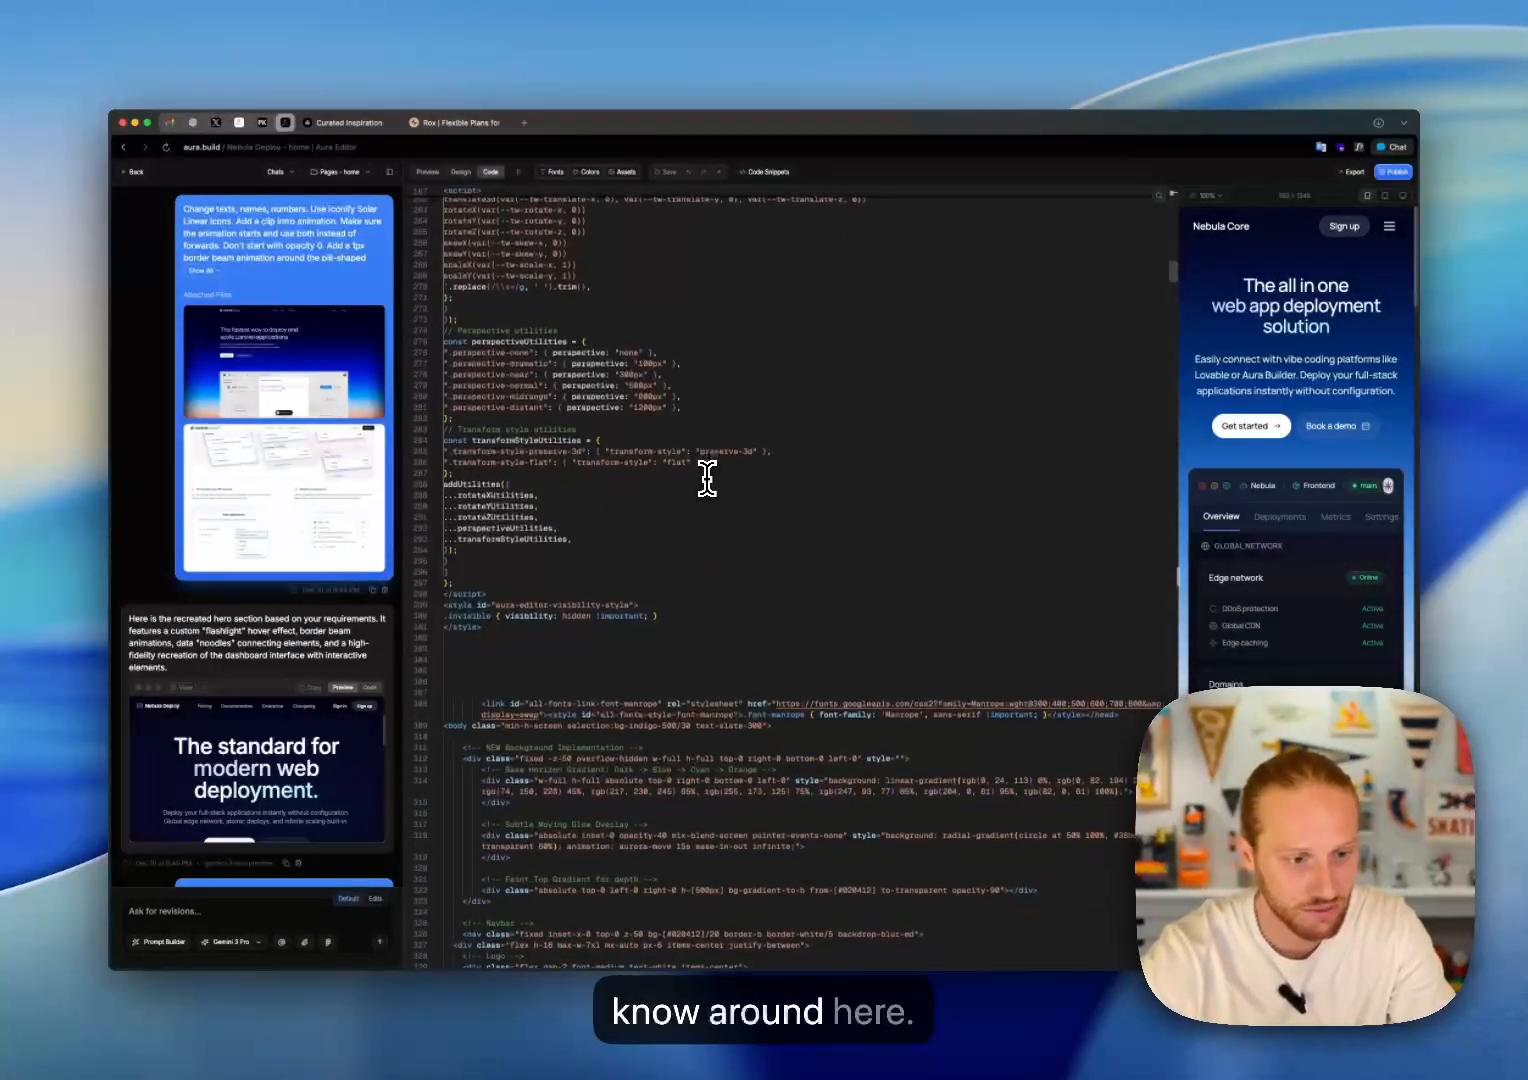
scroll(707, 478, "down", 5)
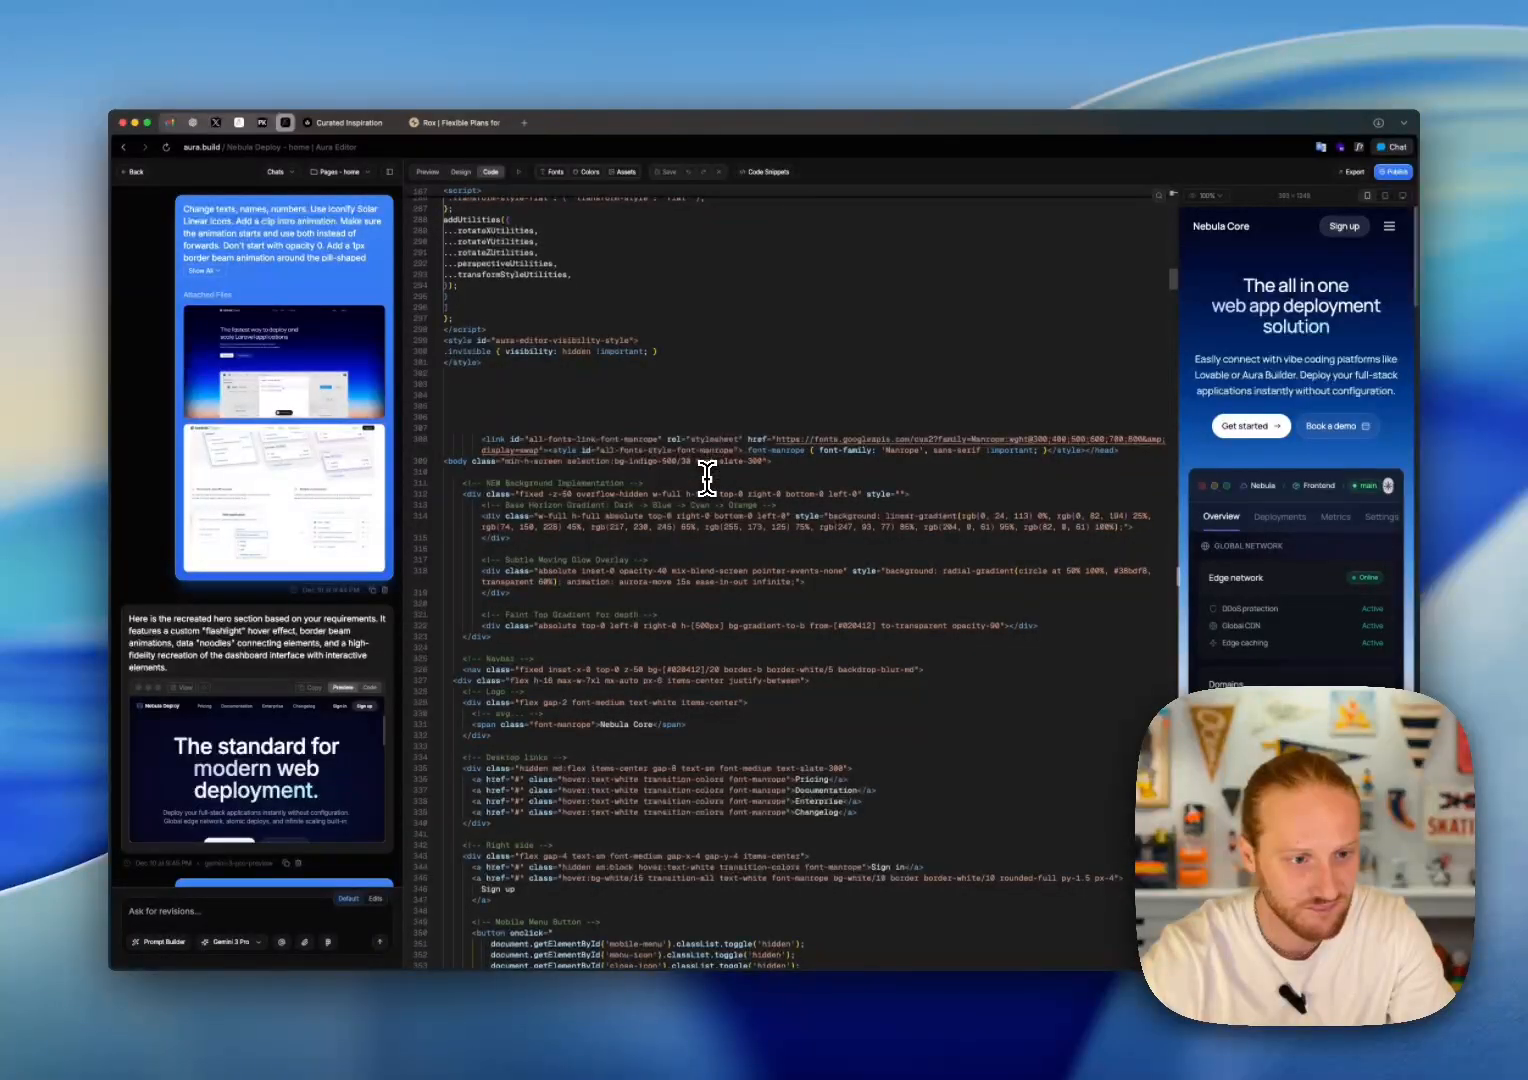
scroll(707, 478, "down", 5)
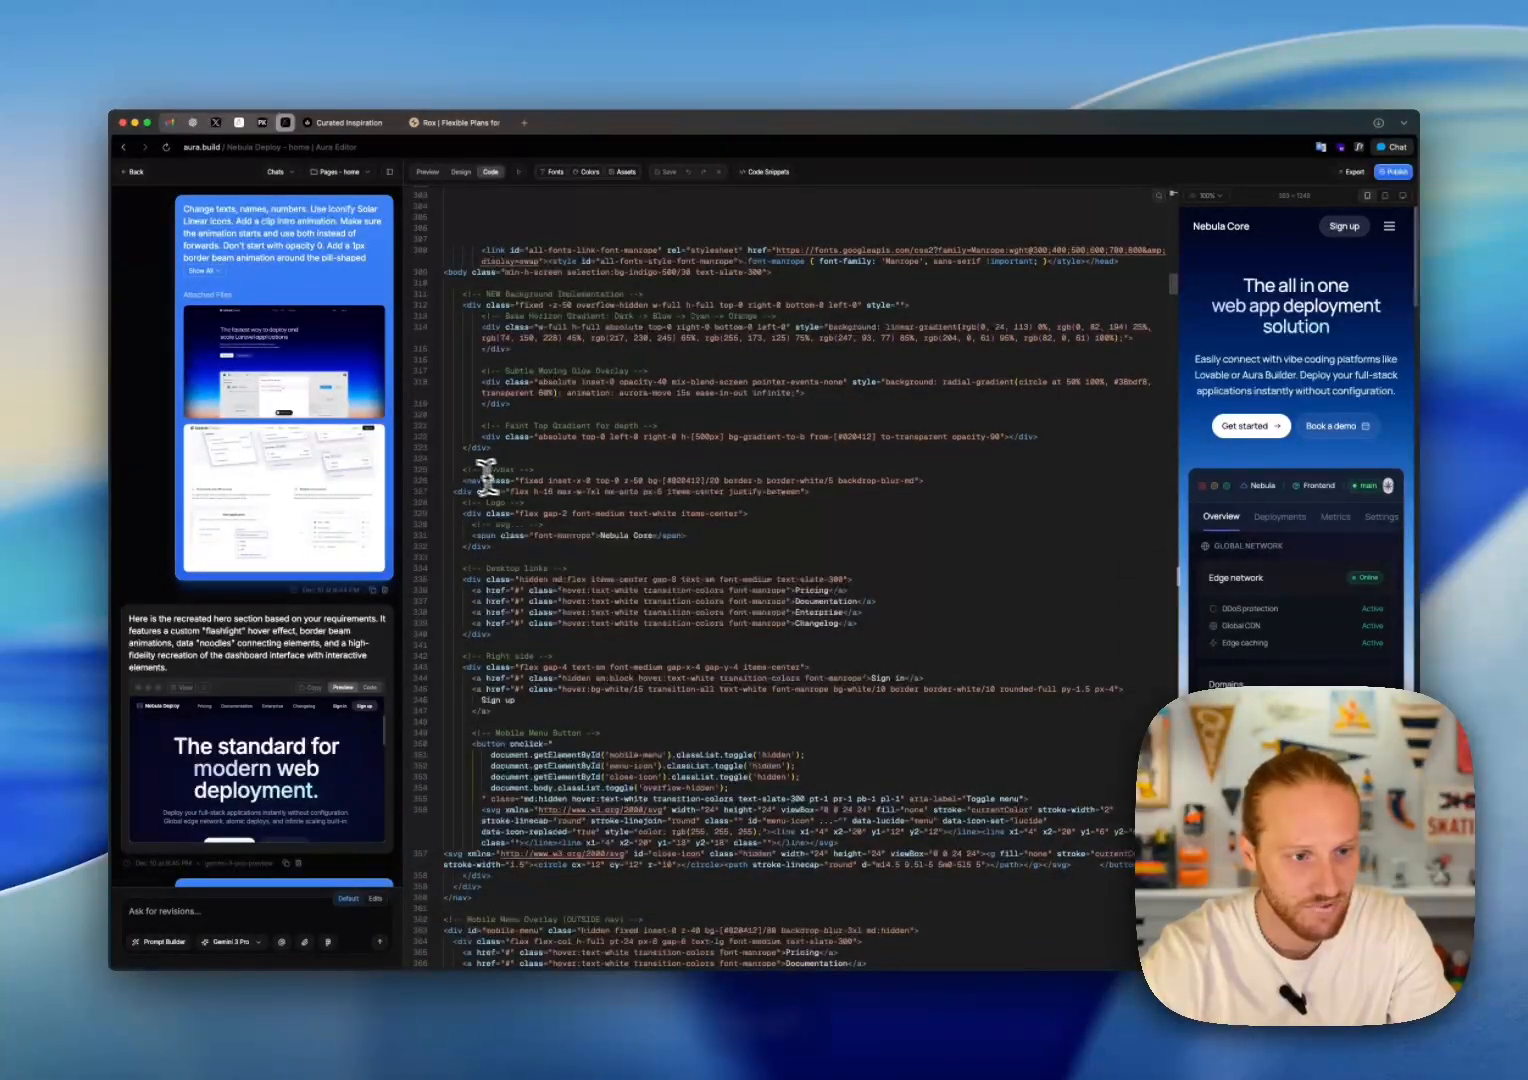
Step: Select and copy the home page code from the Navbar comment through the end of the Mobile Menu Overlay block
left_click(459, 471)
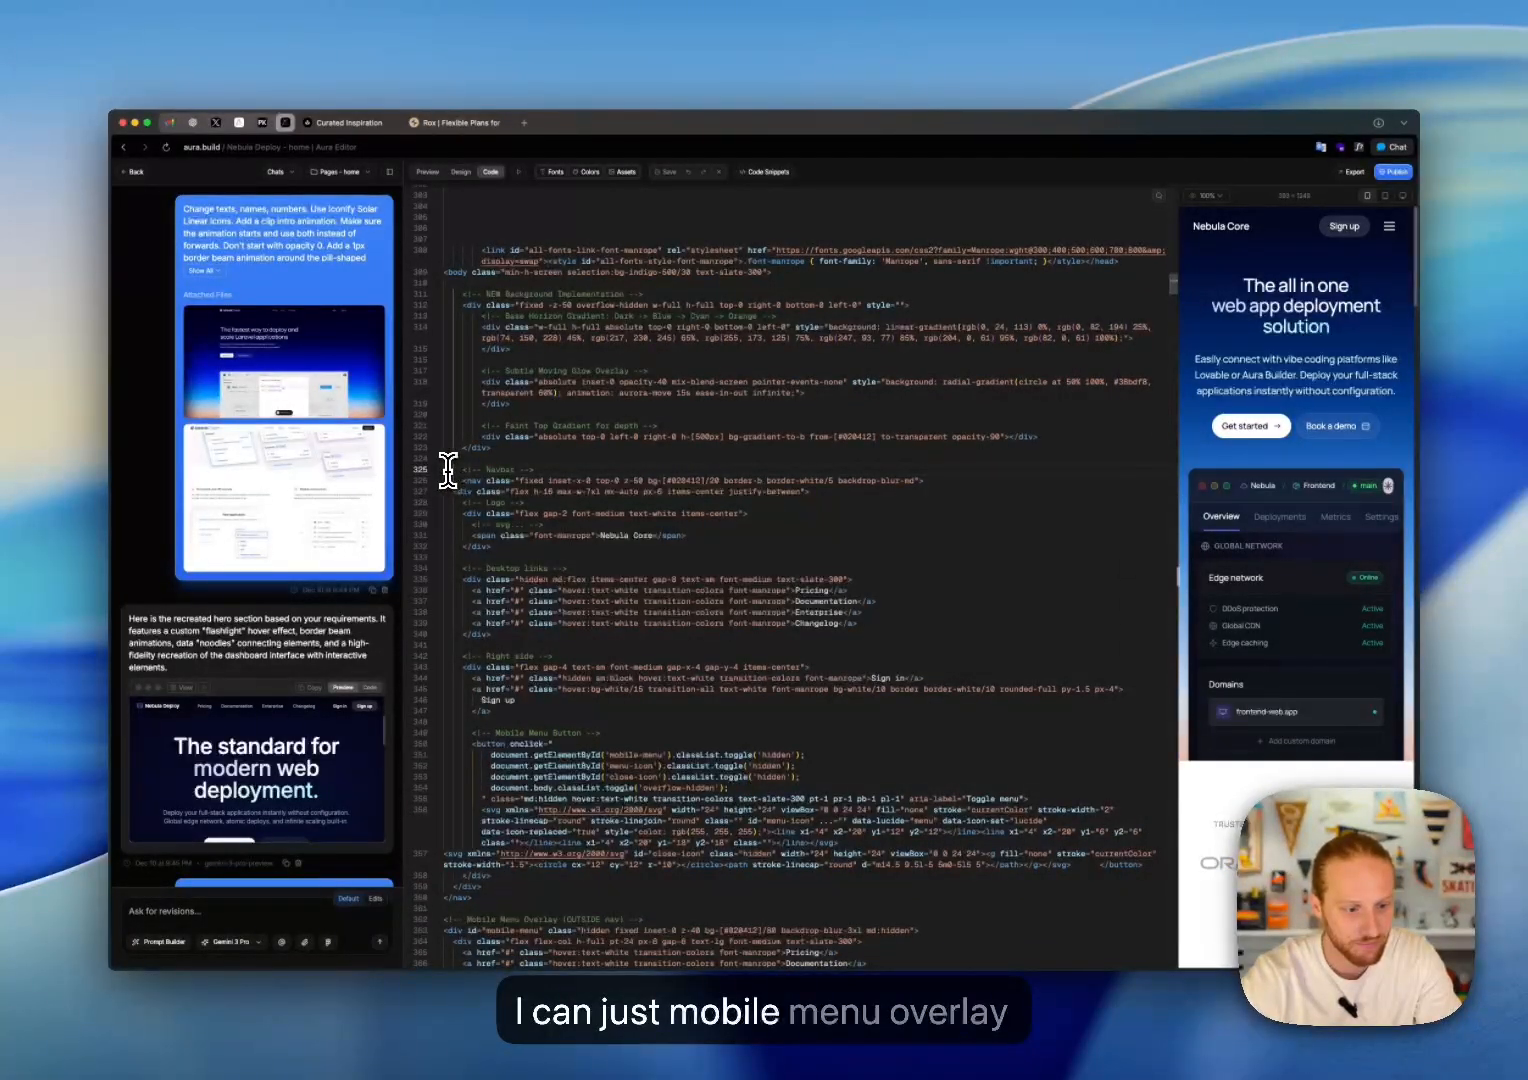
left_click_drag(447, 469, 651, 874)
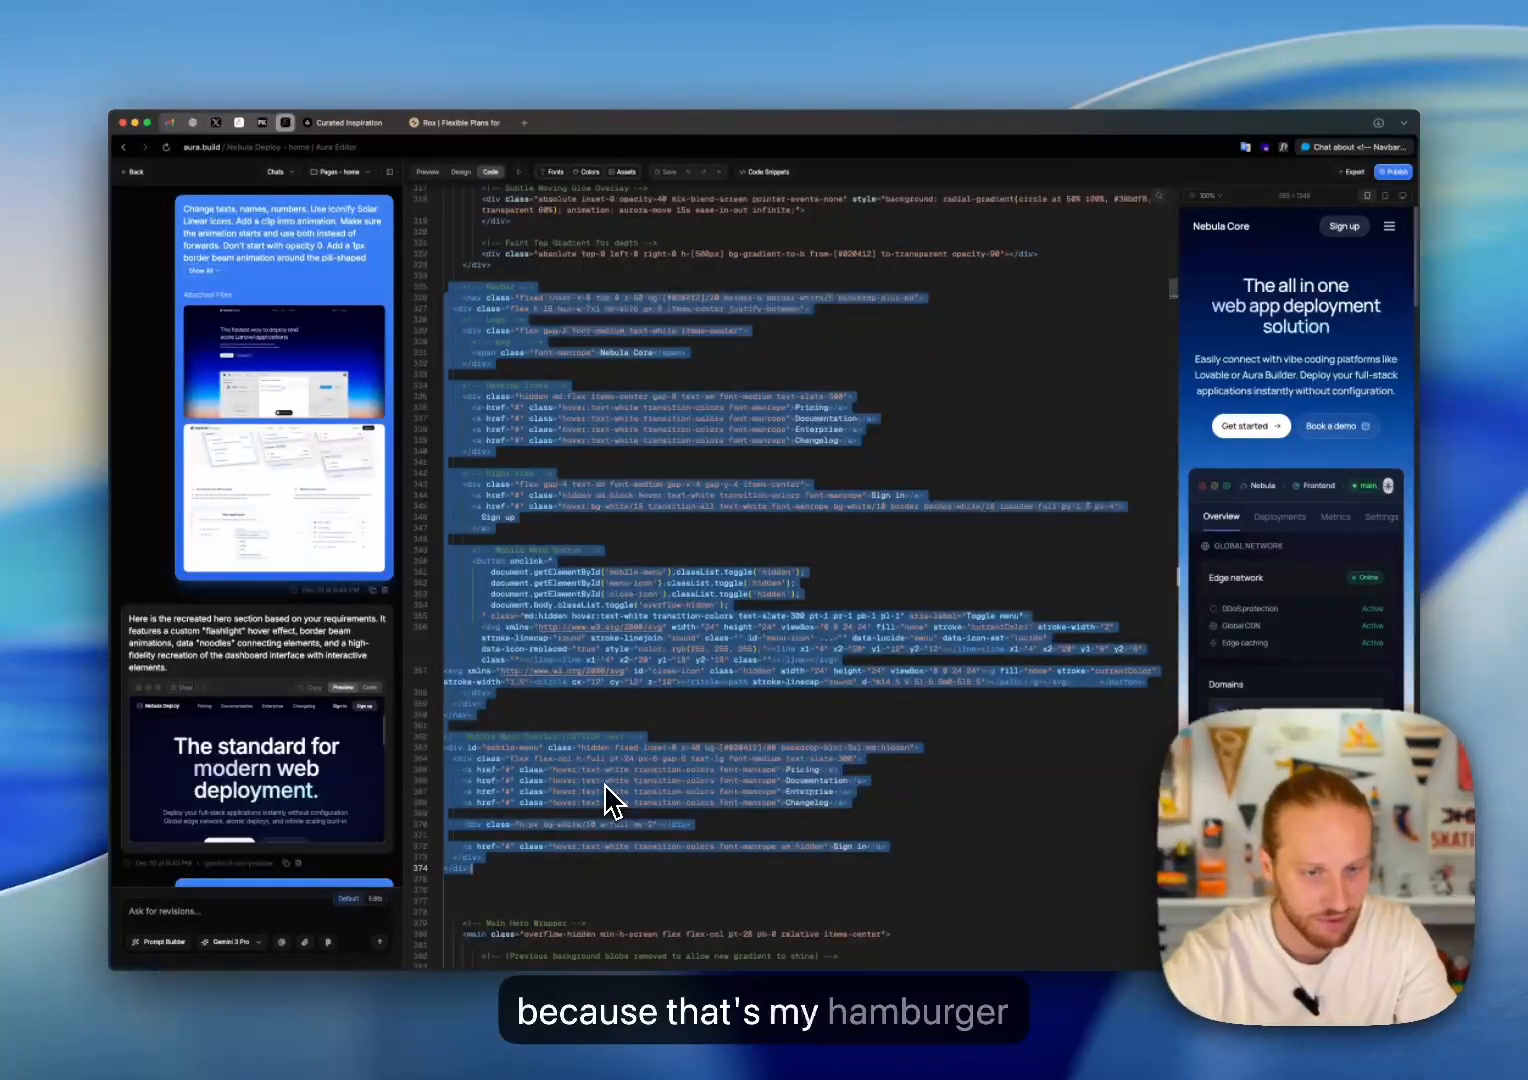
scroll(605, 800, "up", 3)
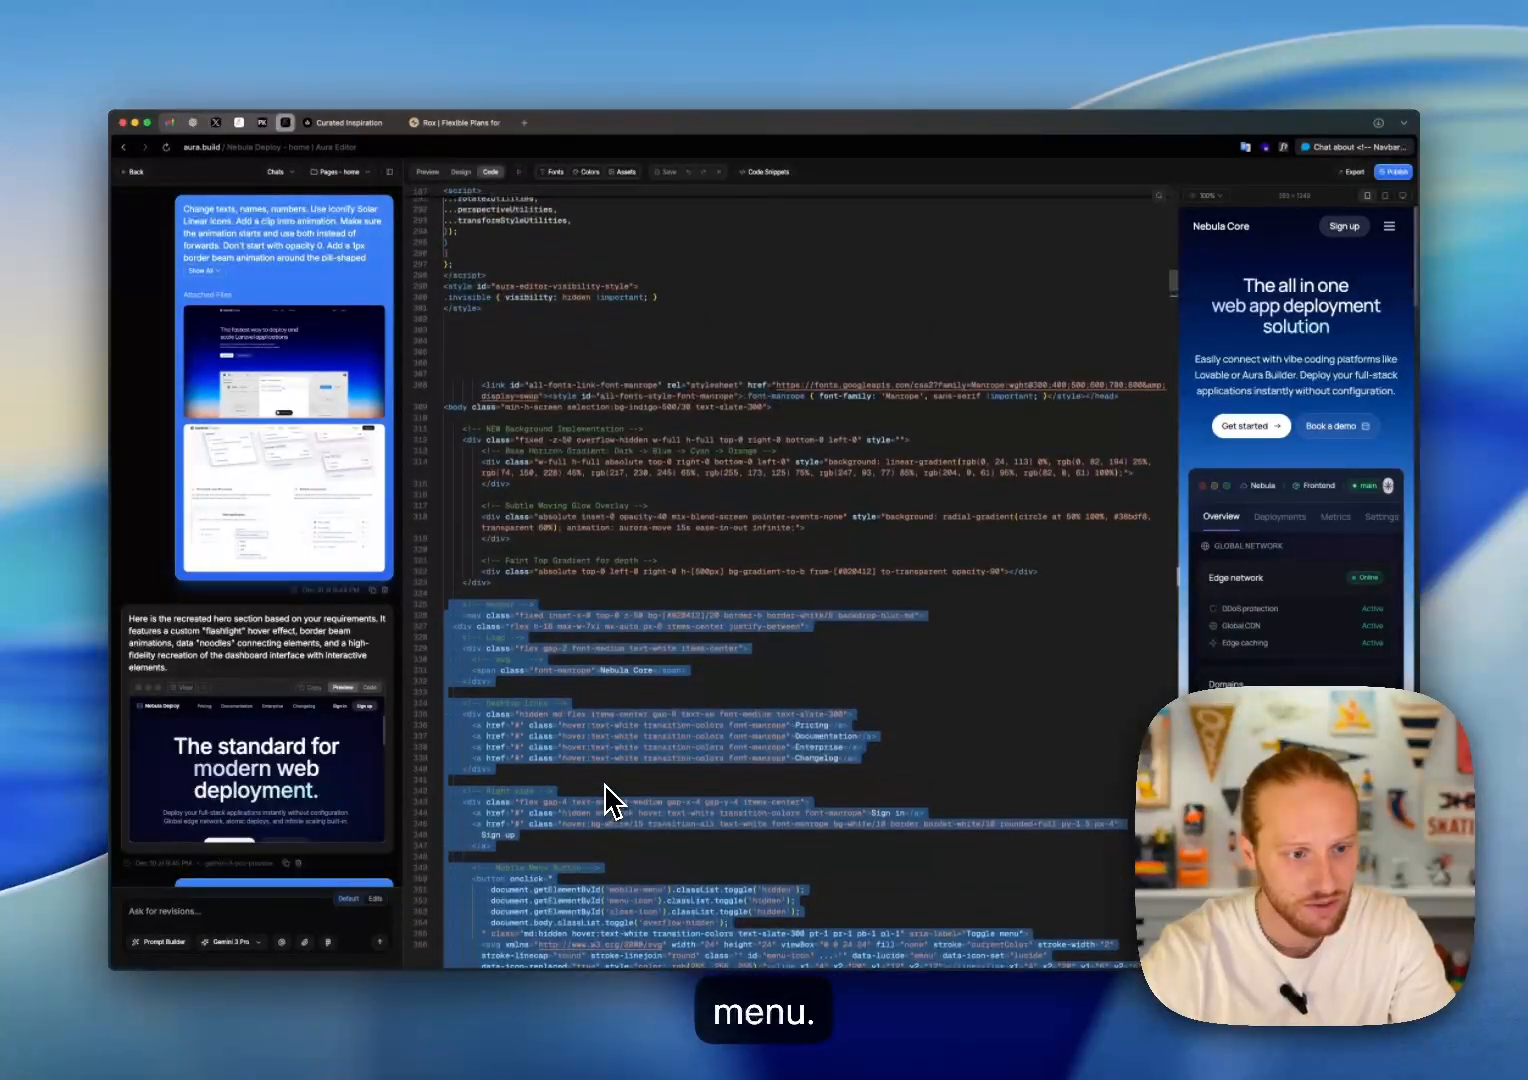
scroll(605, 800, "down", 2)
scroll(605, 800, "down", 3)
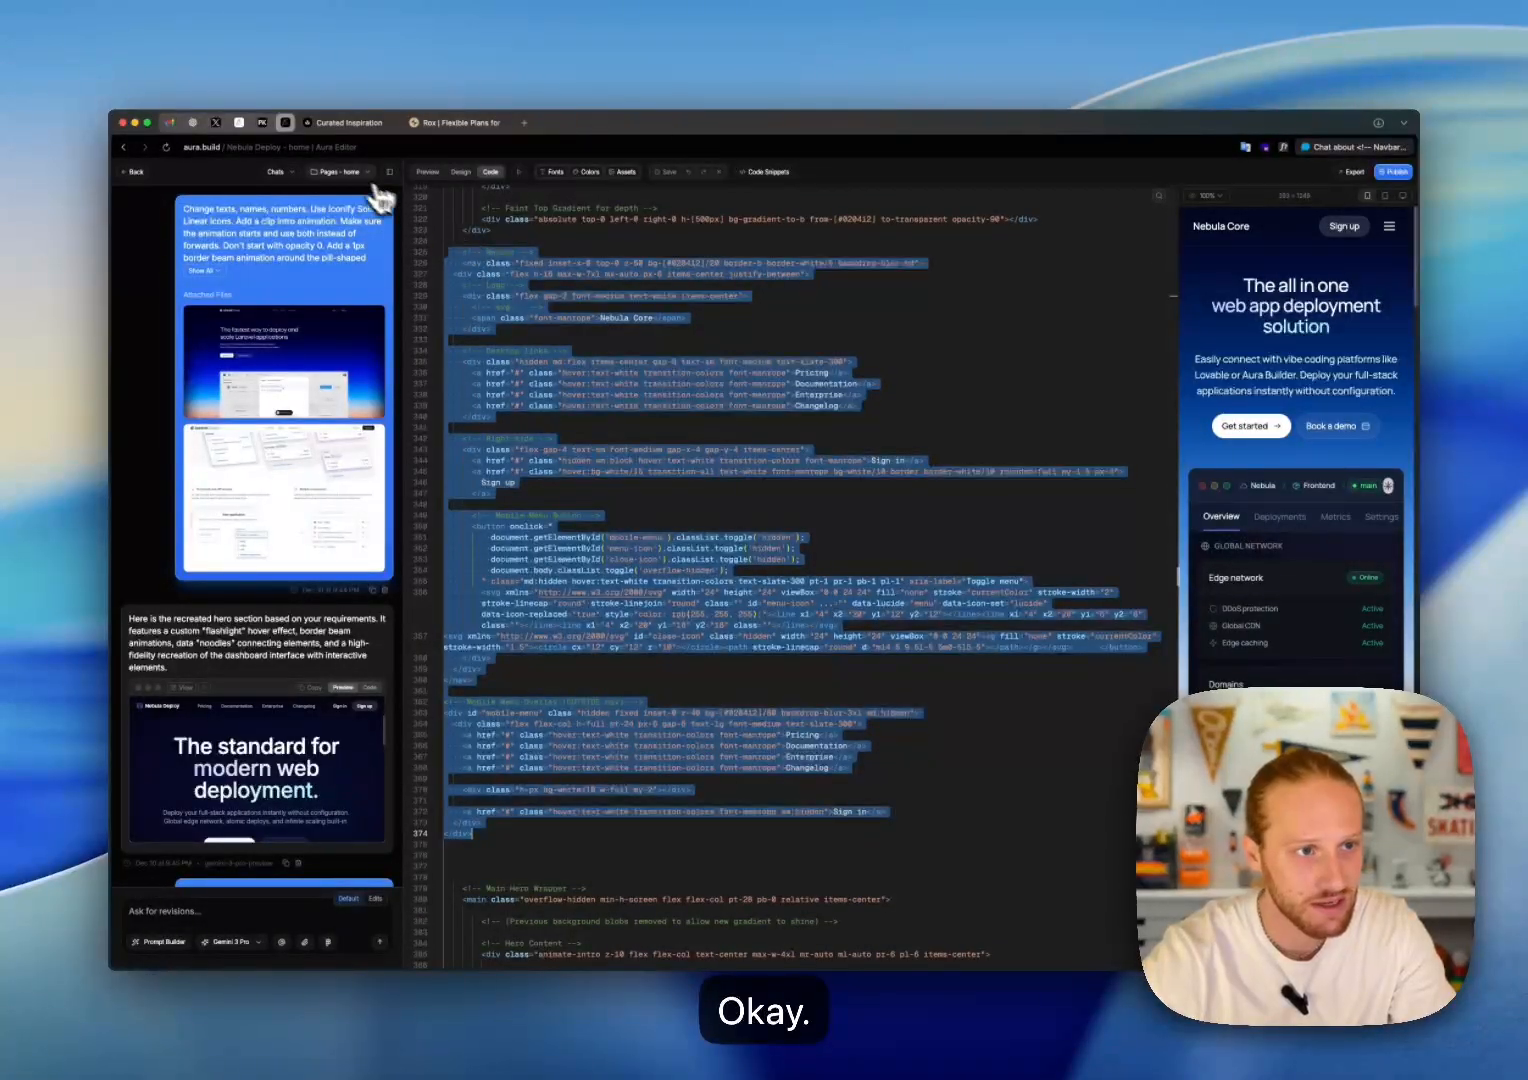
Step: Replace the pricing page's Navbar code block with the copied home page nav bar and mobile menu overlay code
left_click(345, 173)
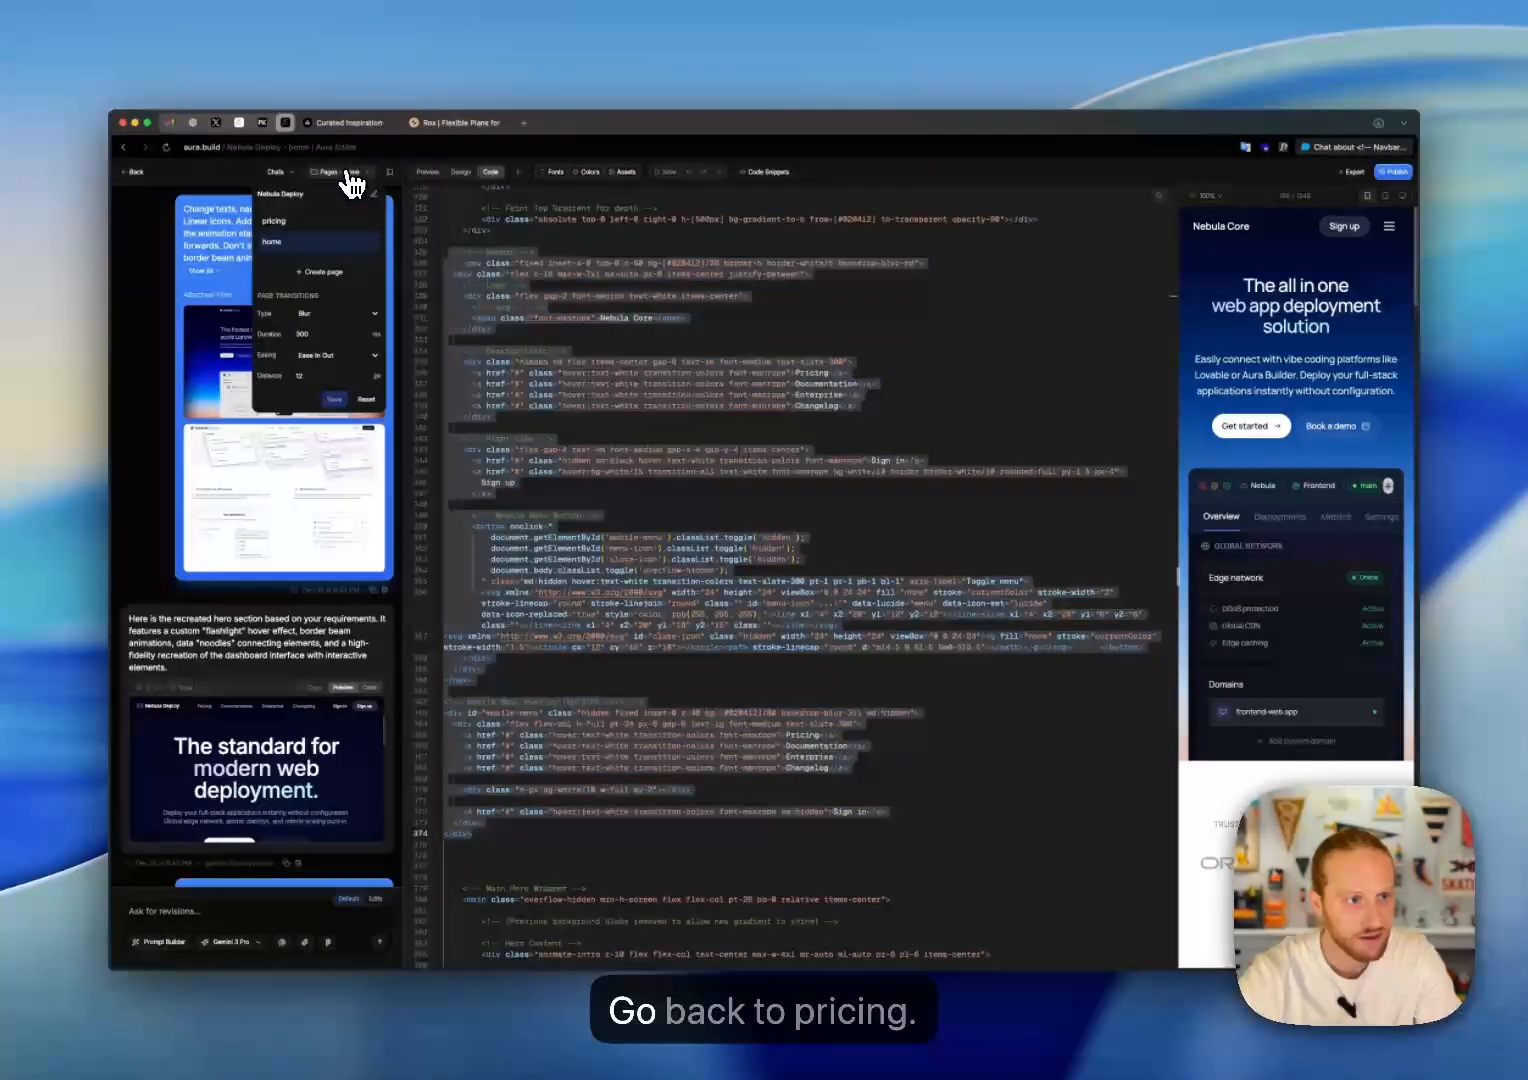
left_click(307, 225)
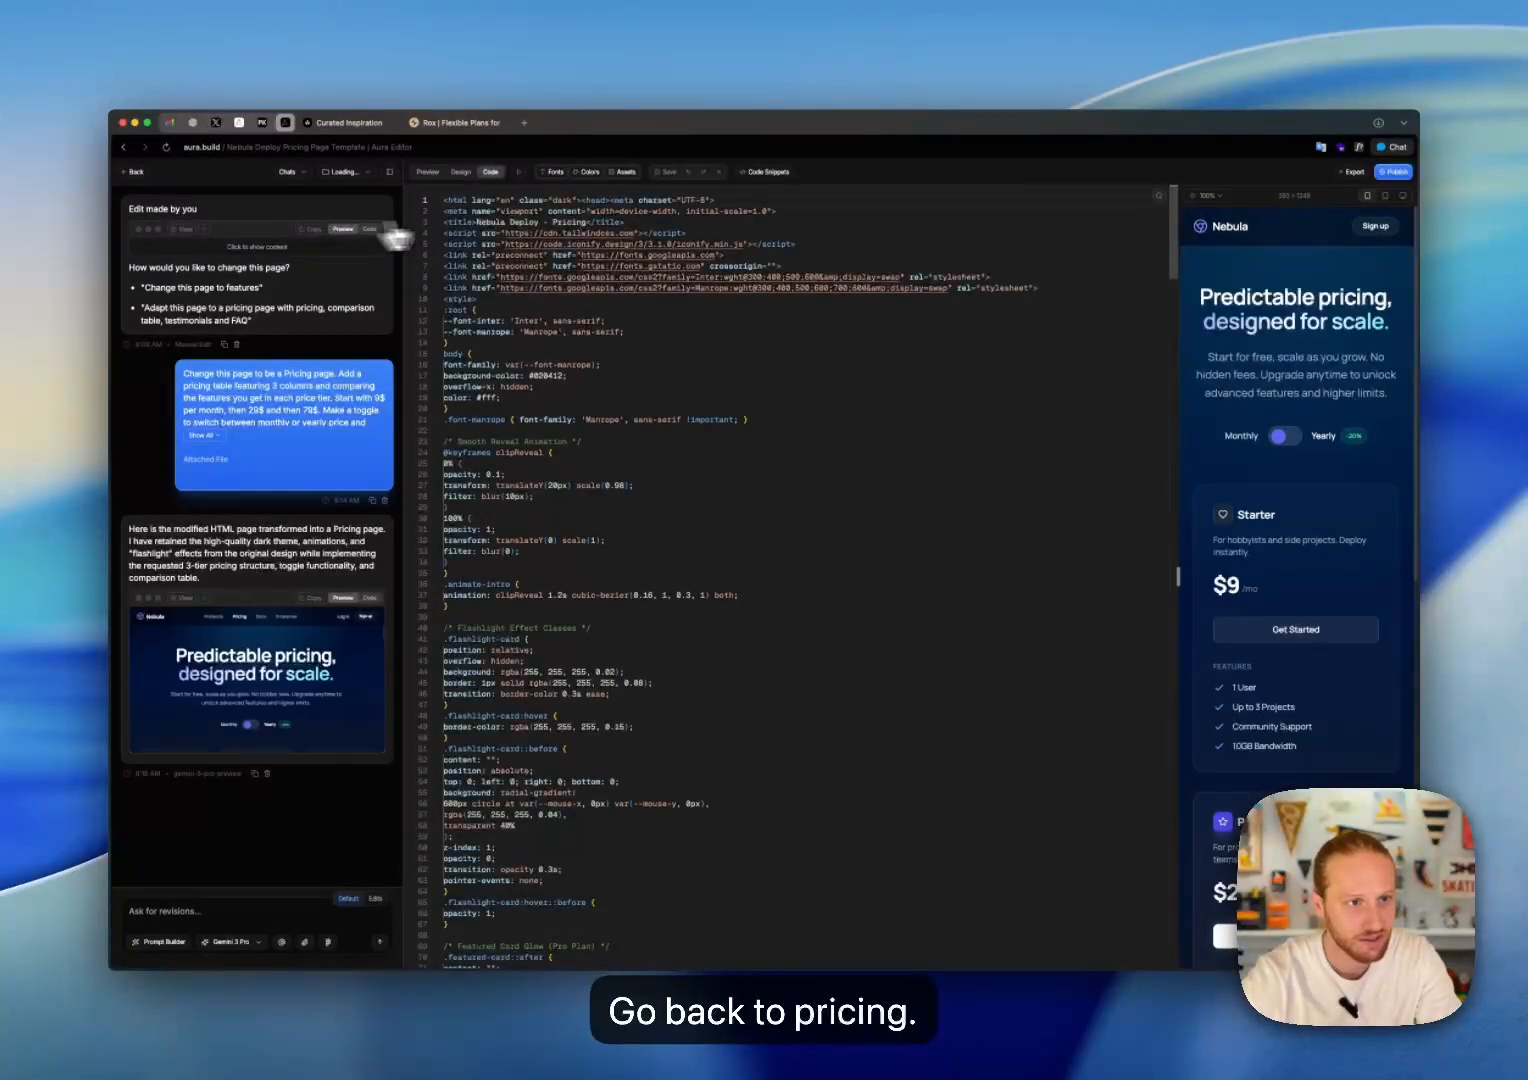
scroll(561, 595, "down", 15)
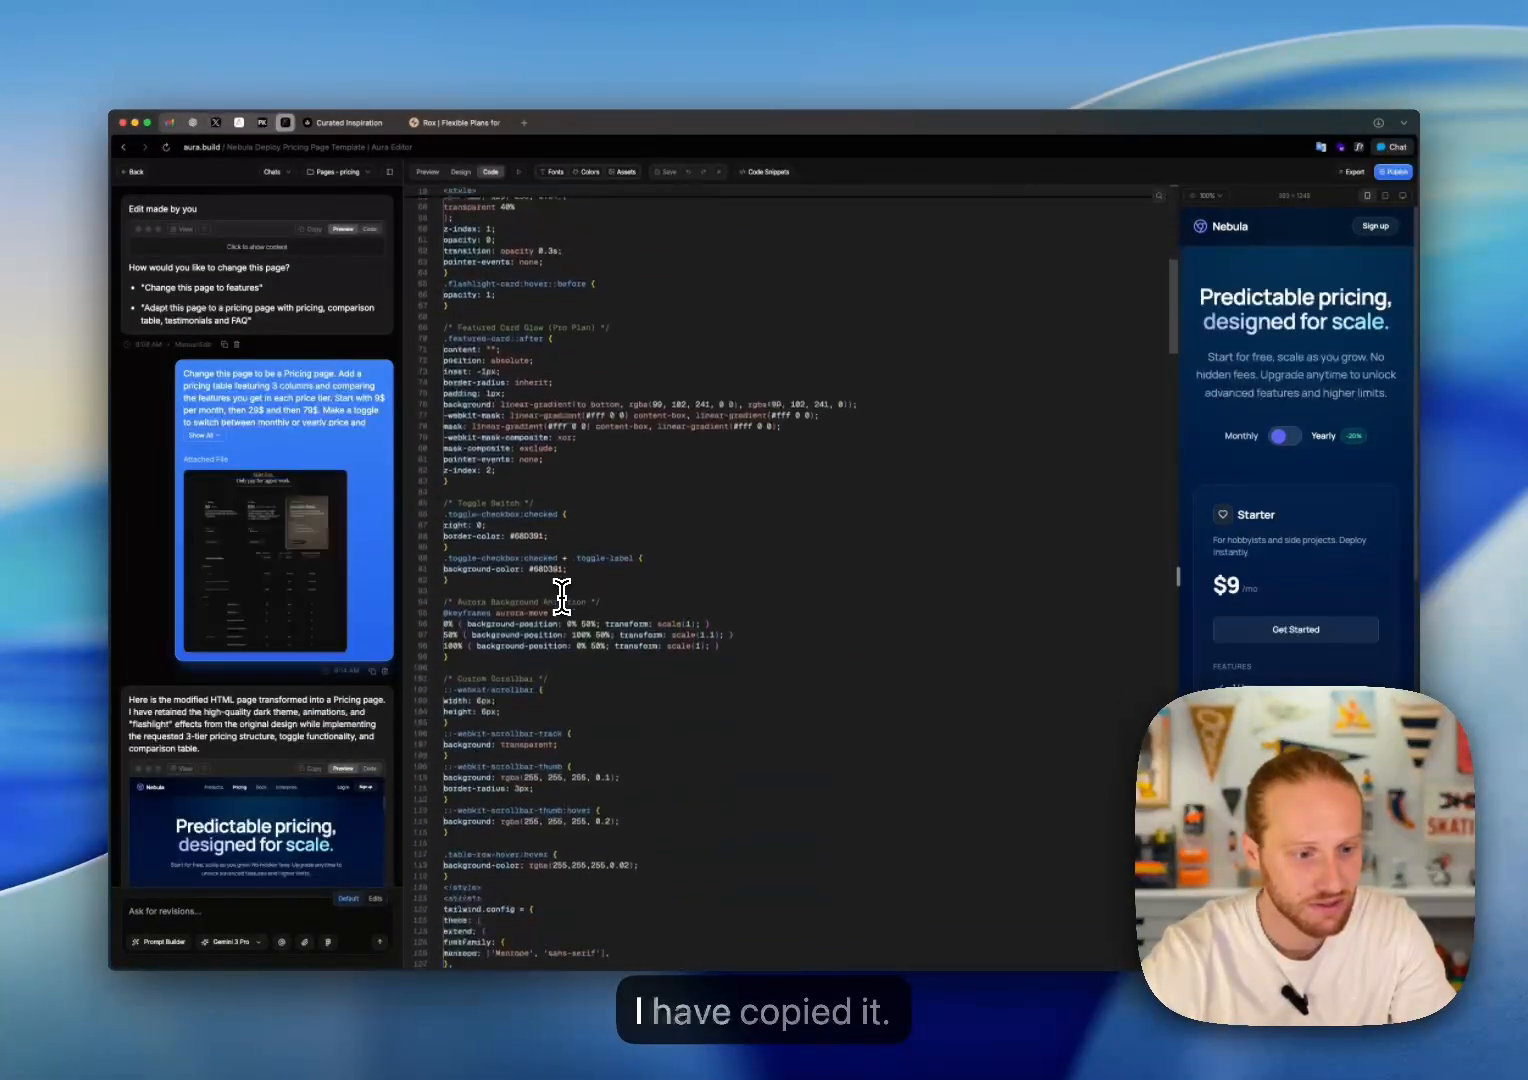
scroll(561, 595, "down", 5)
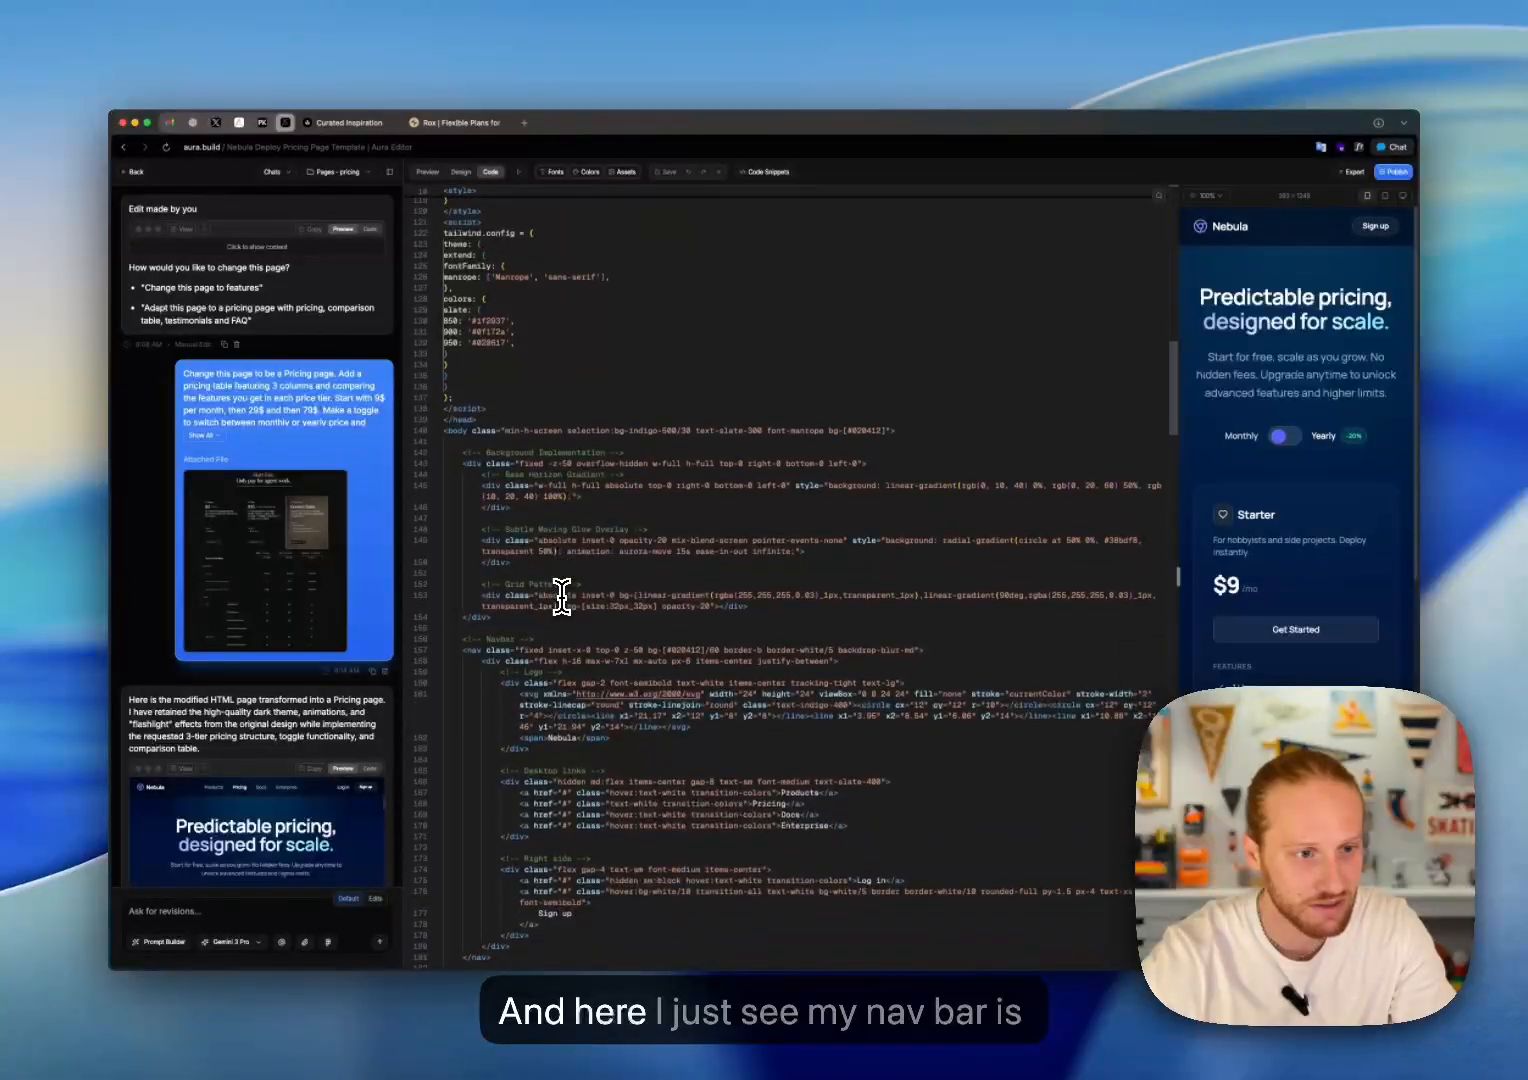
scroll(561, 595, "down", 5)
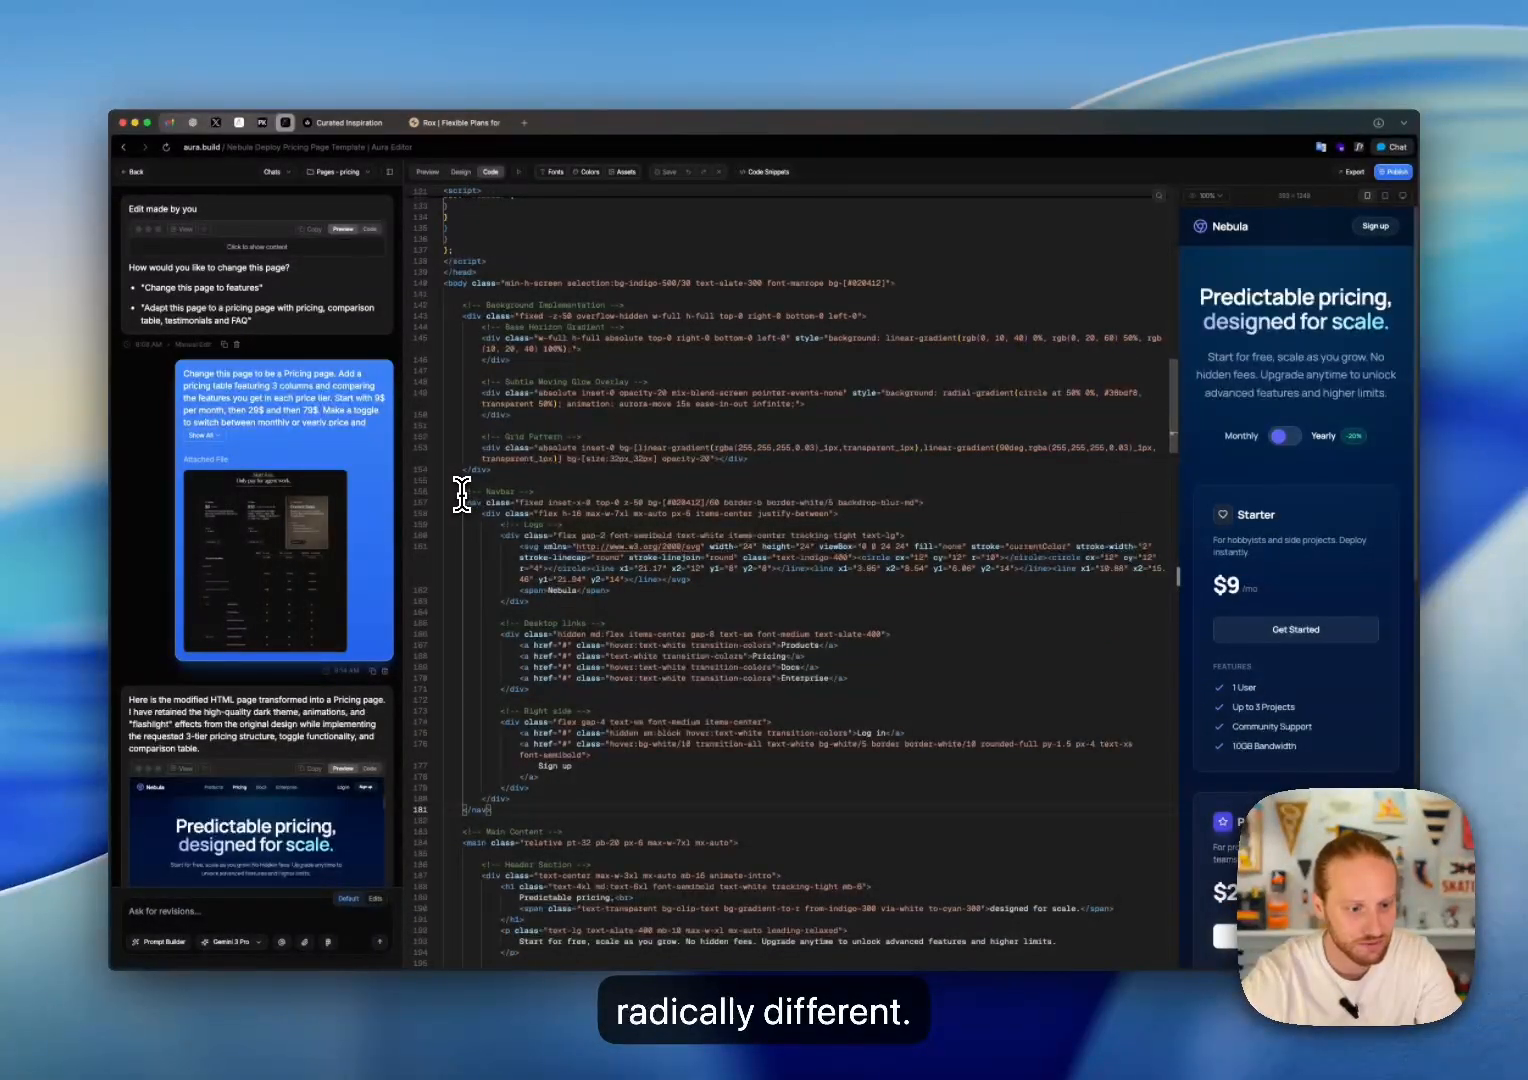
left_click_drag(461, 491, 567, 802)
key("super+v")
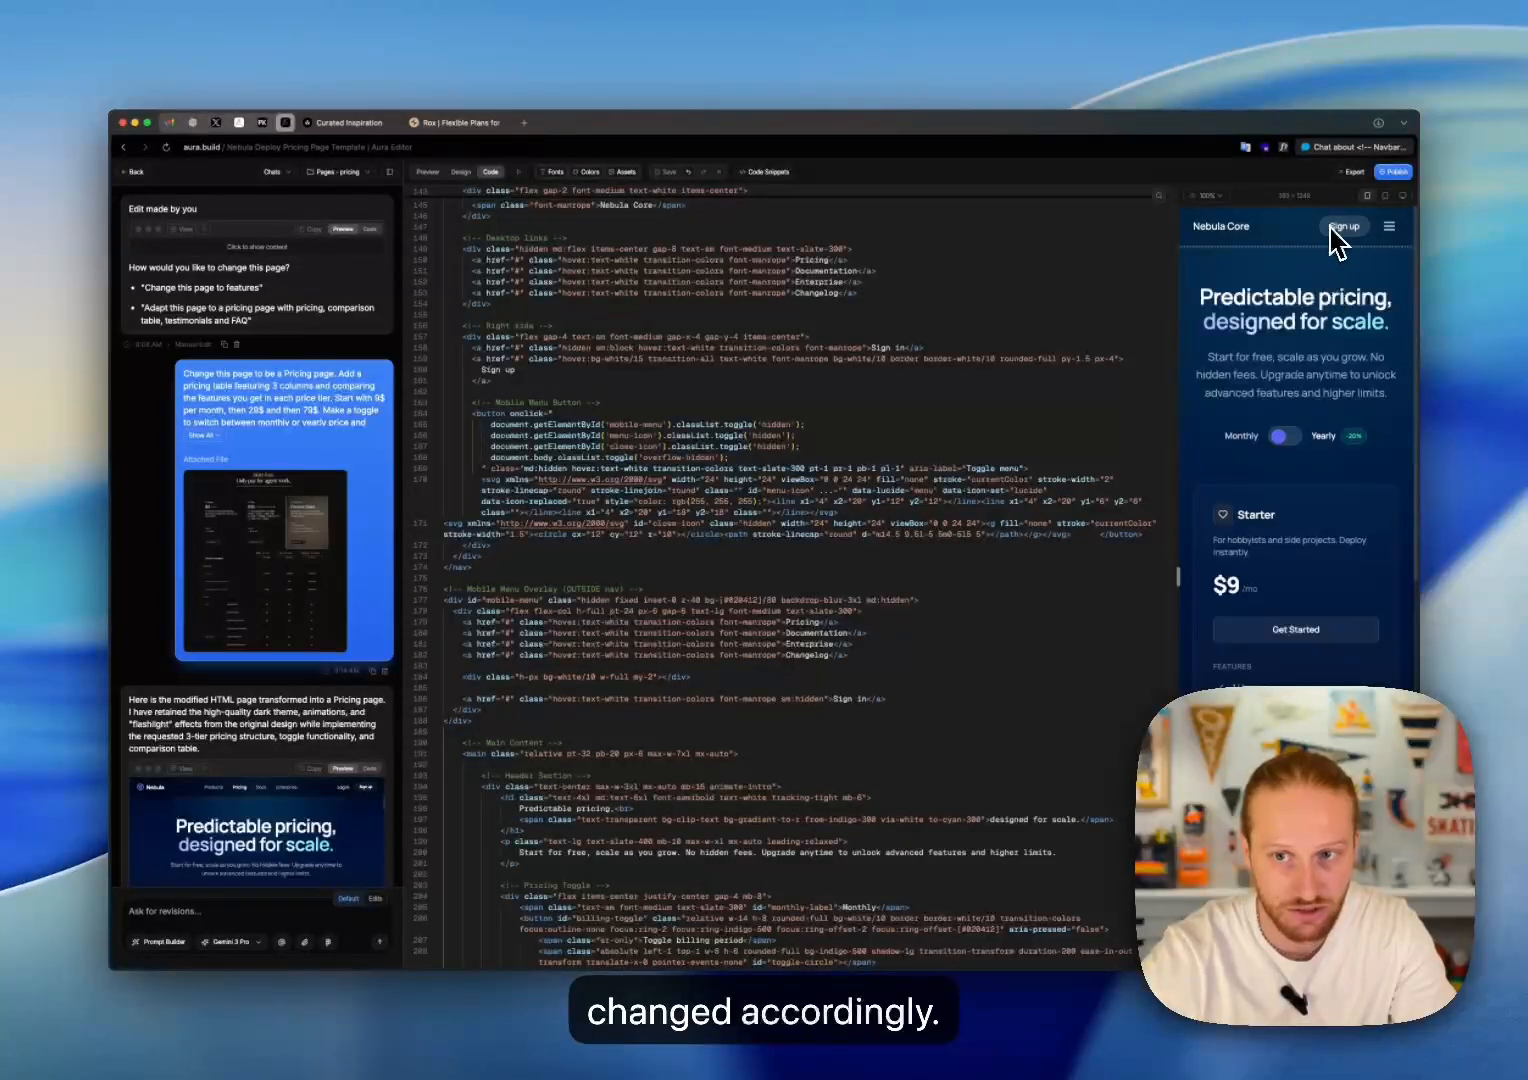
Step: Preview the pricing page at desktop and phone size, and test opening and closing the mobile menu
left_click(430, 173)
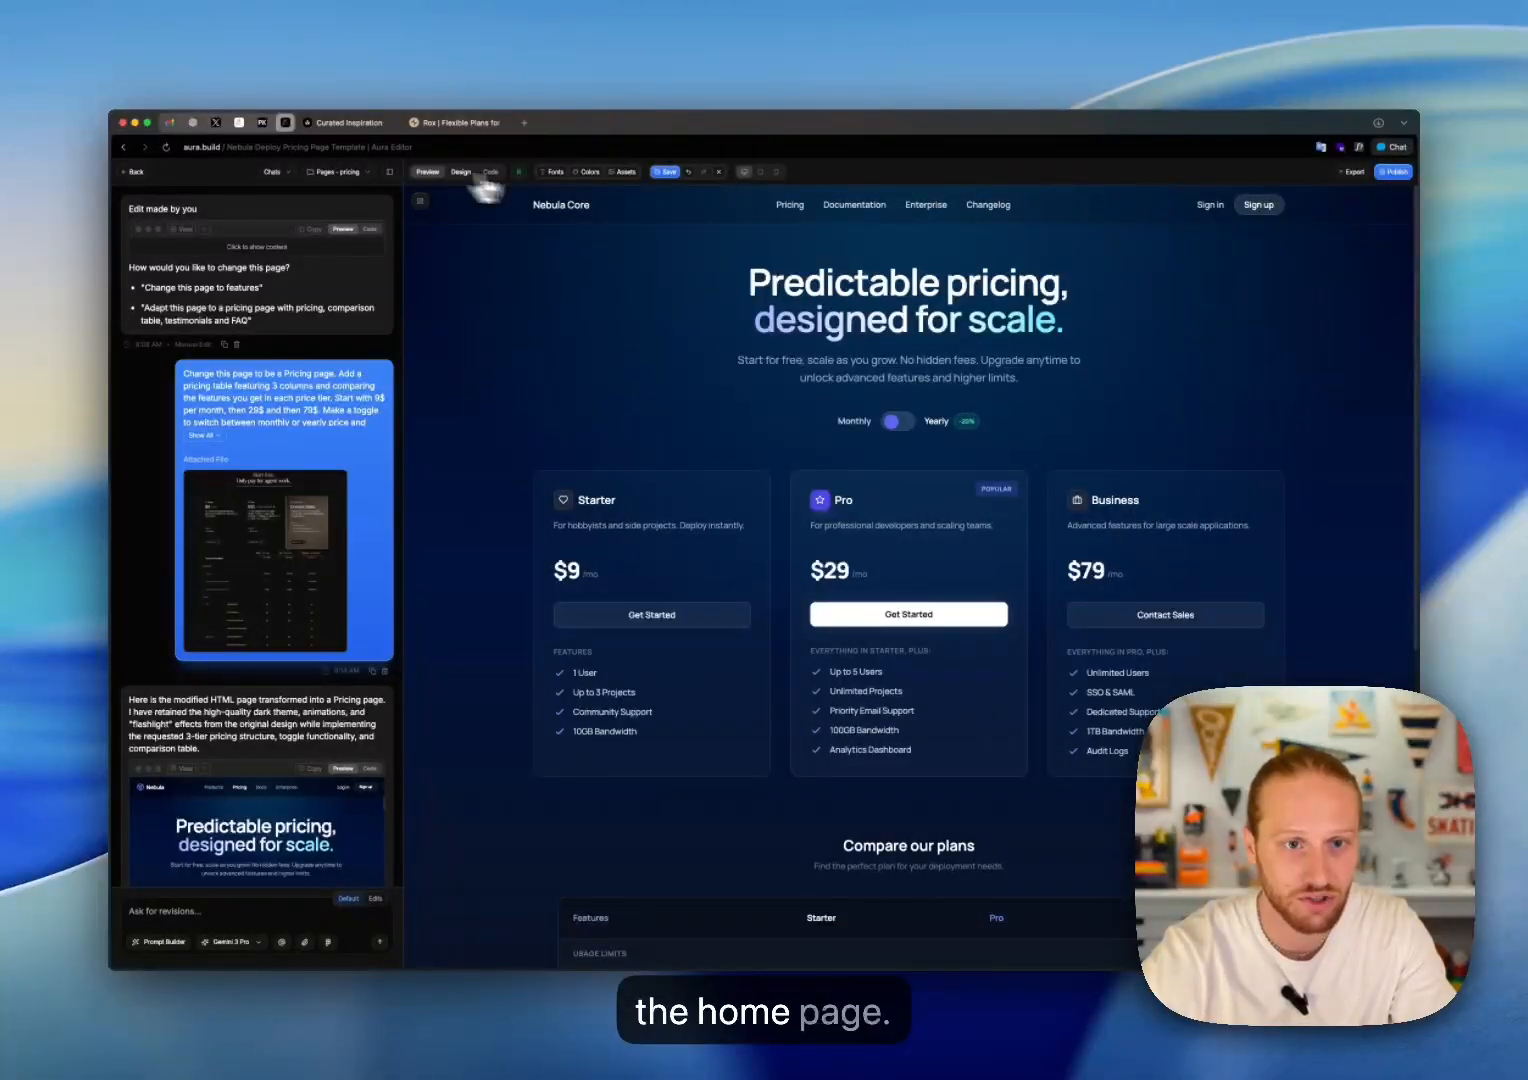
left_click(776, 172)
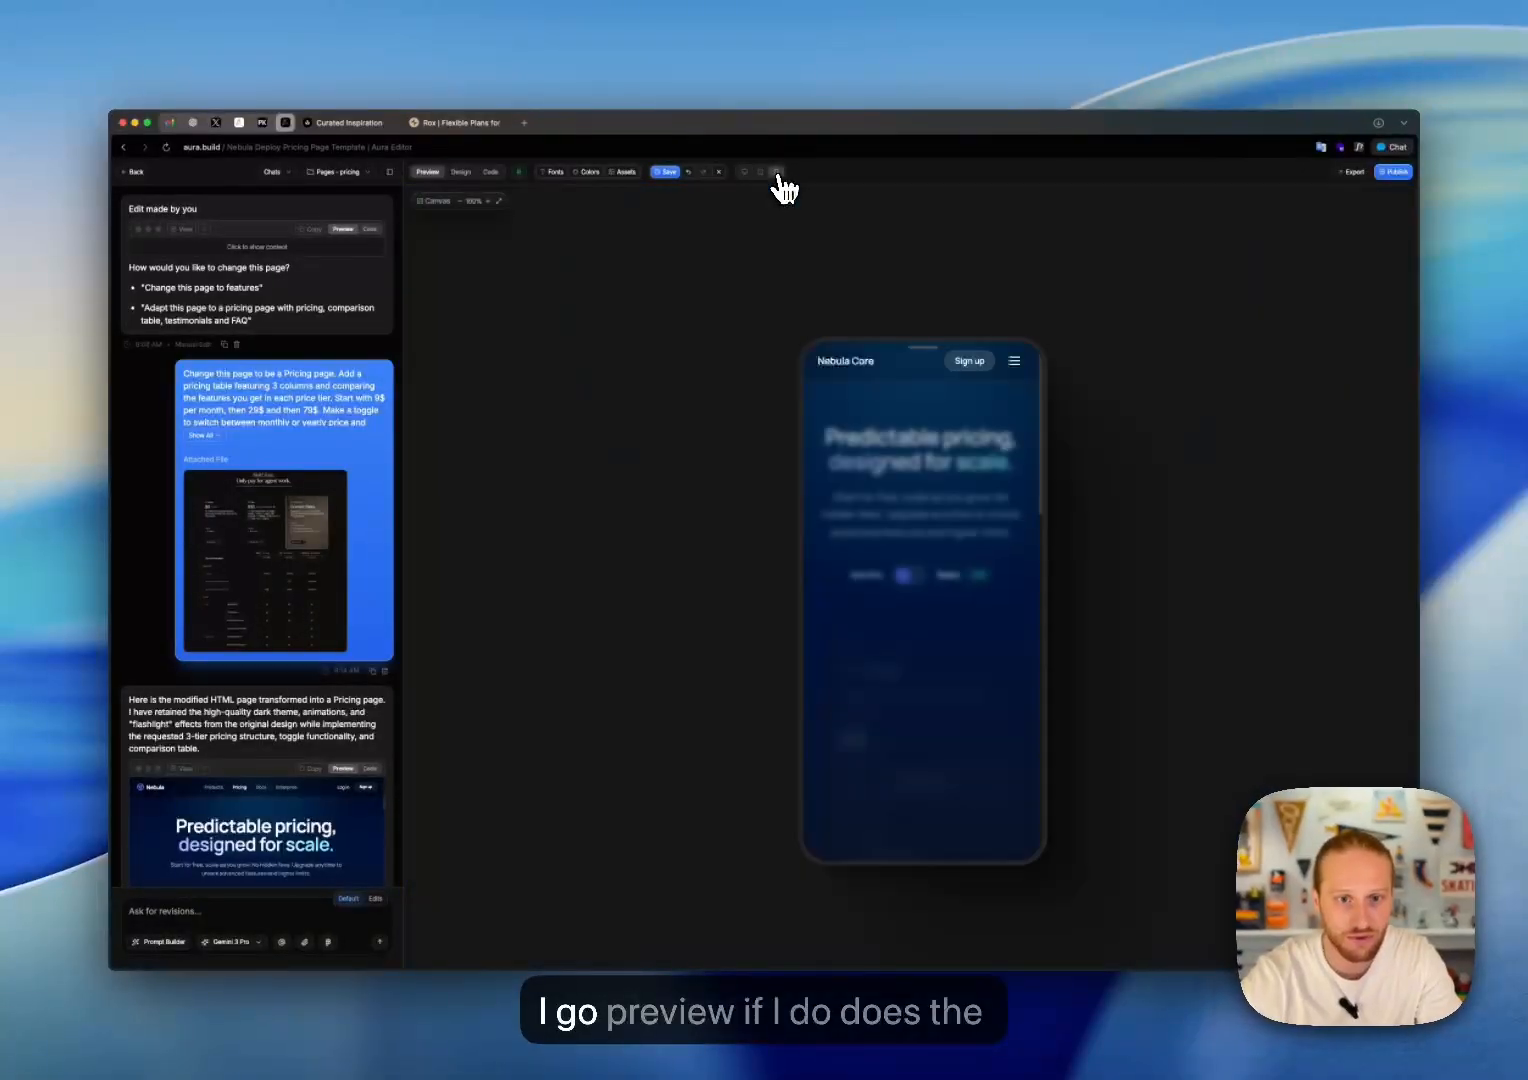
left_click(1015, 362)
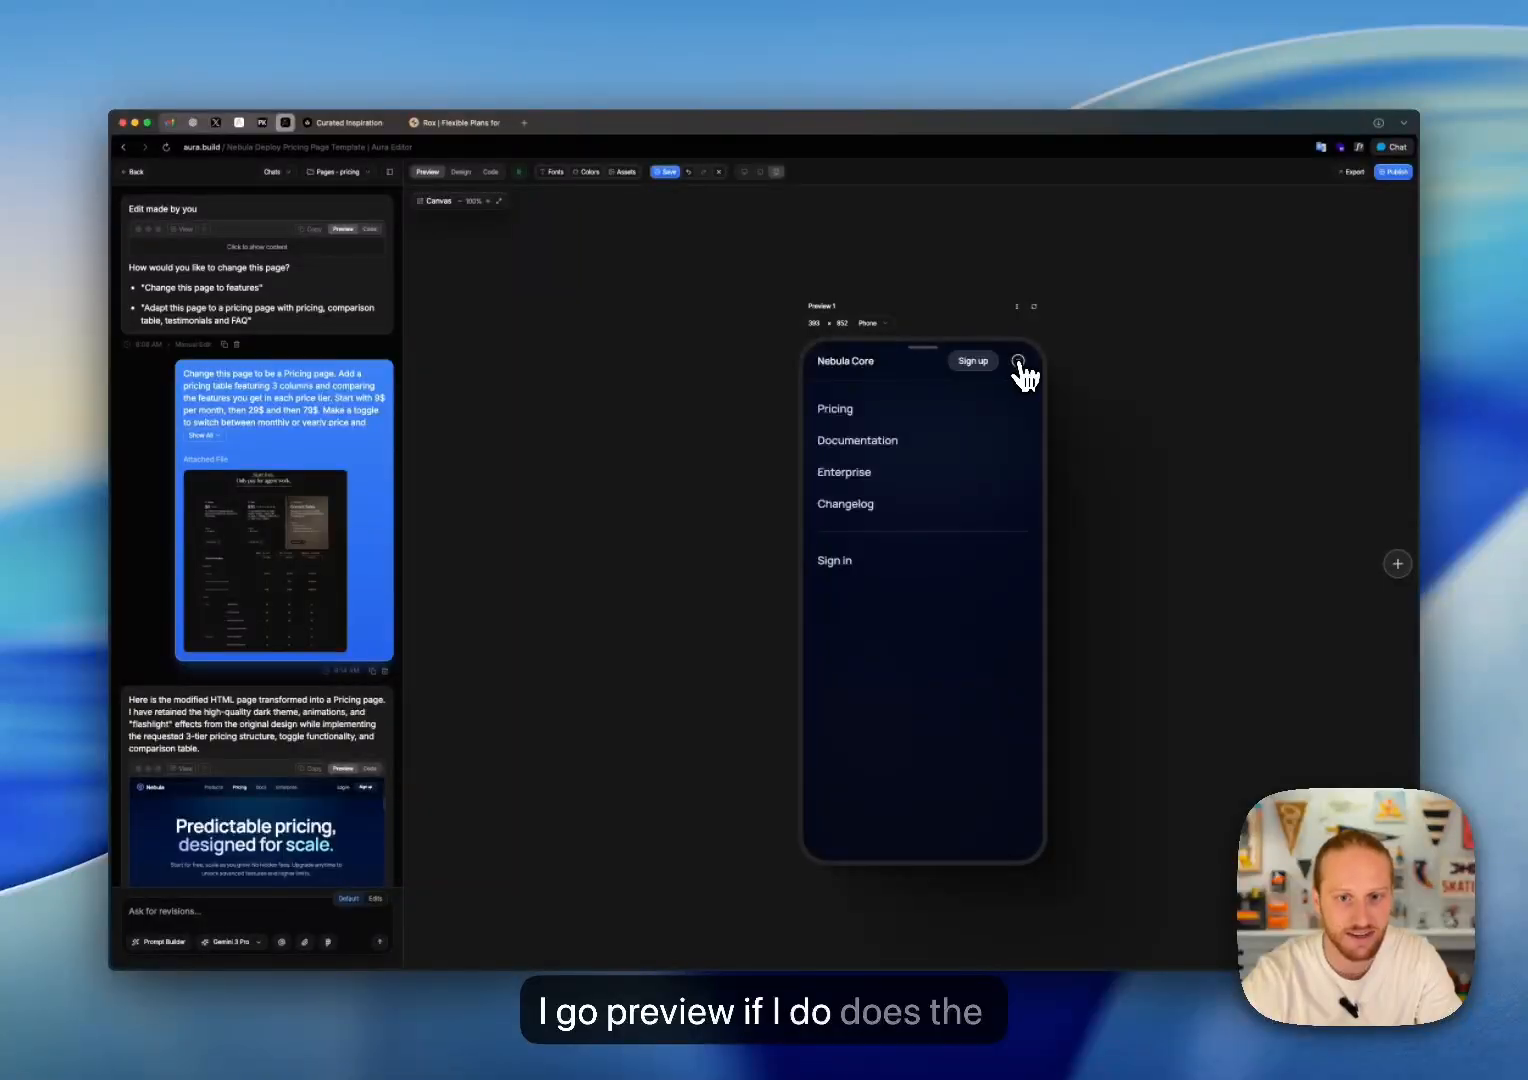
left_click(1018, 362)
left_click(1019, 364)
left_click(1019, 364)
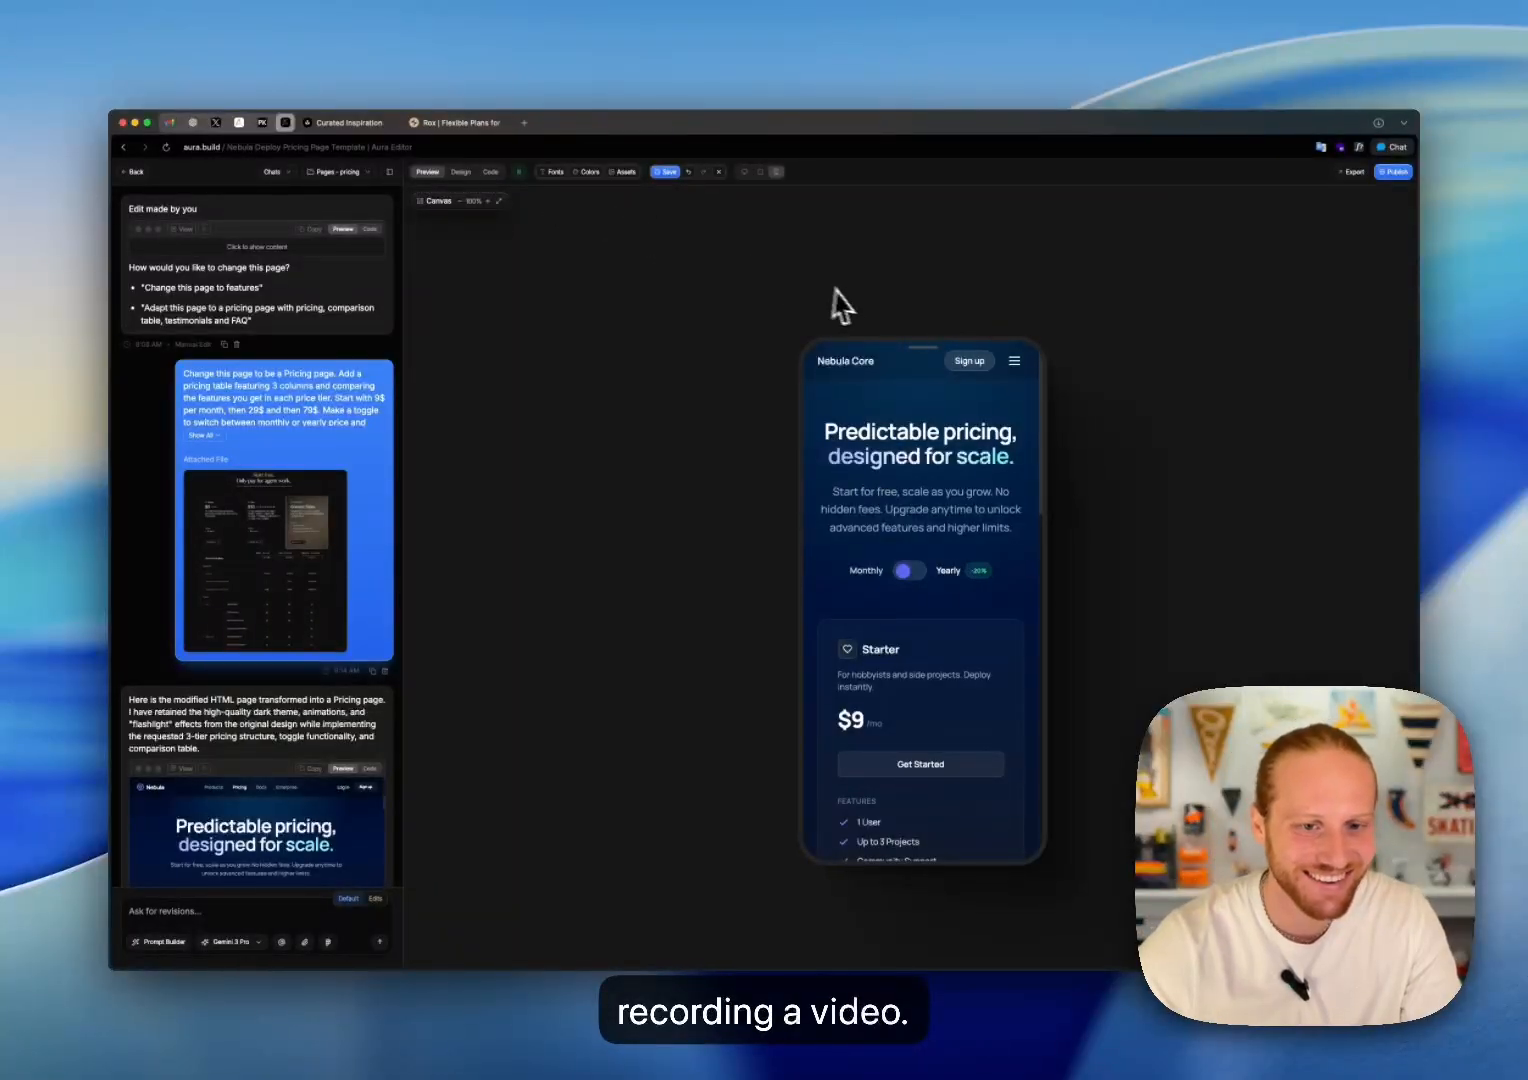
left_click(1013, 364)
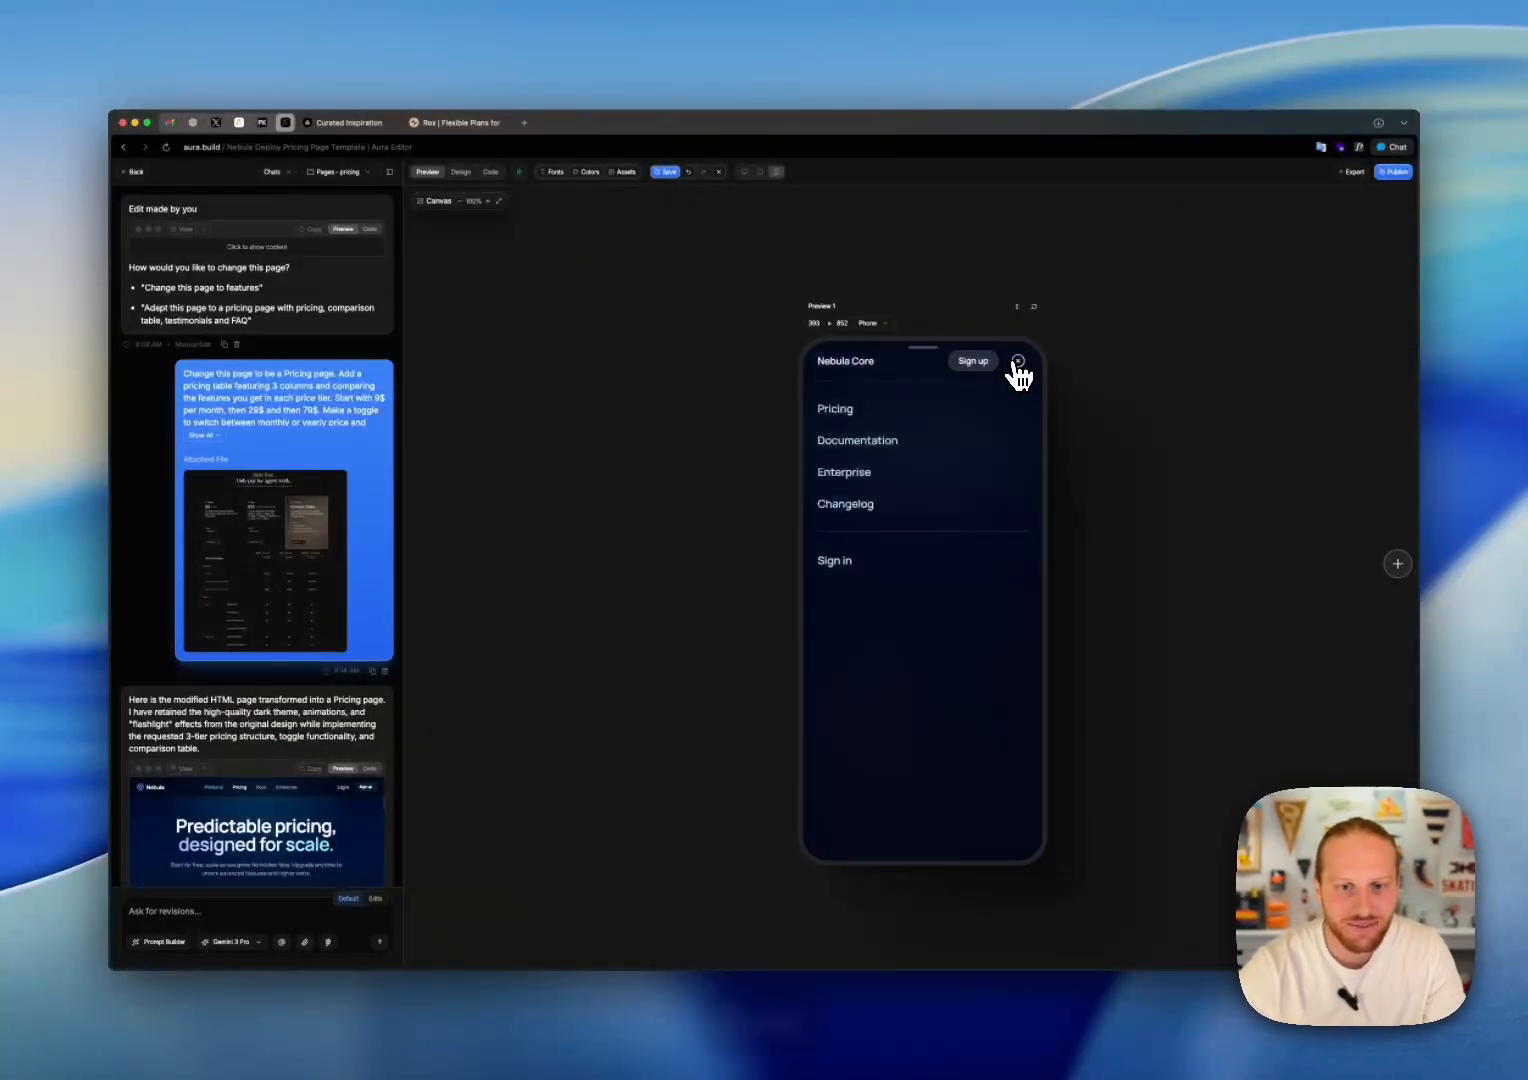
left_click(1022, 368)
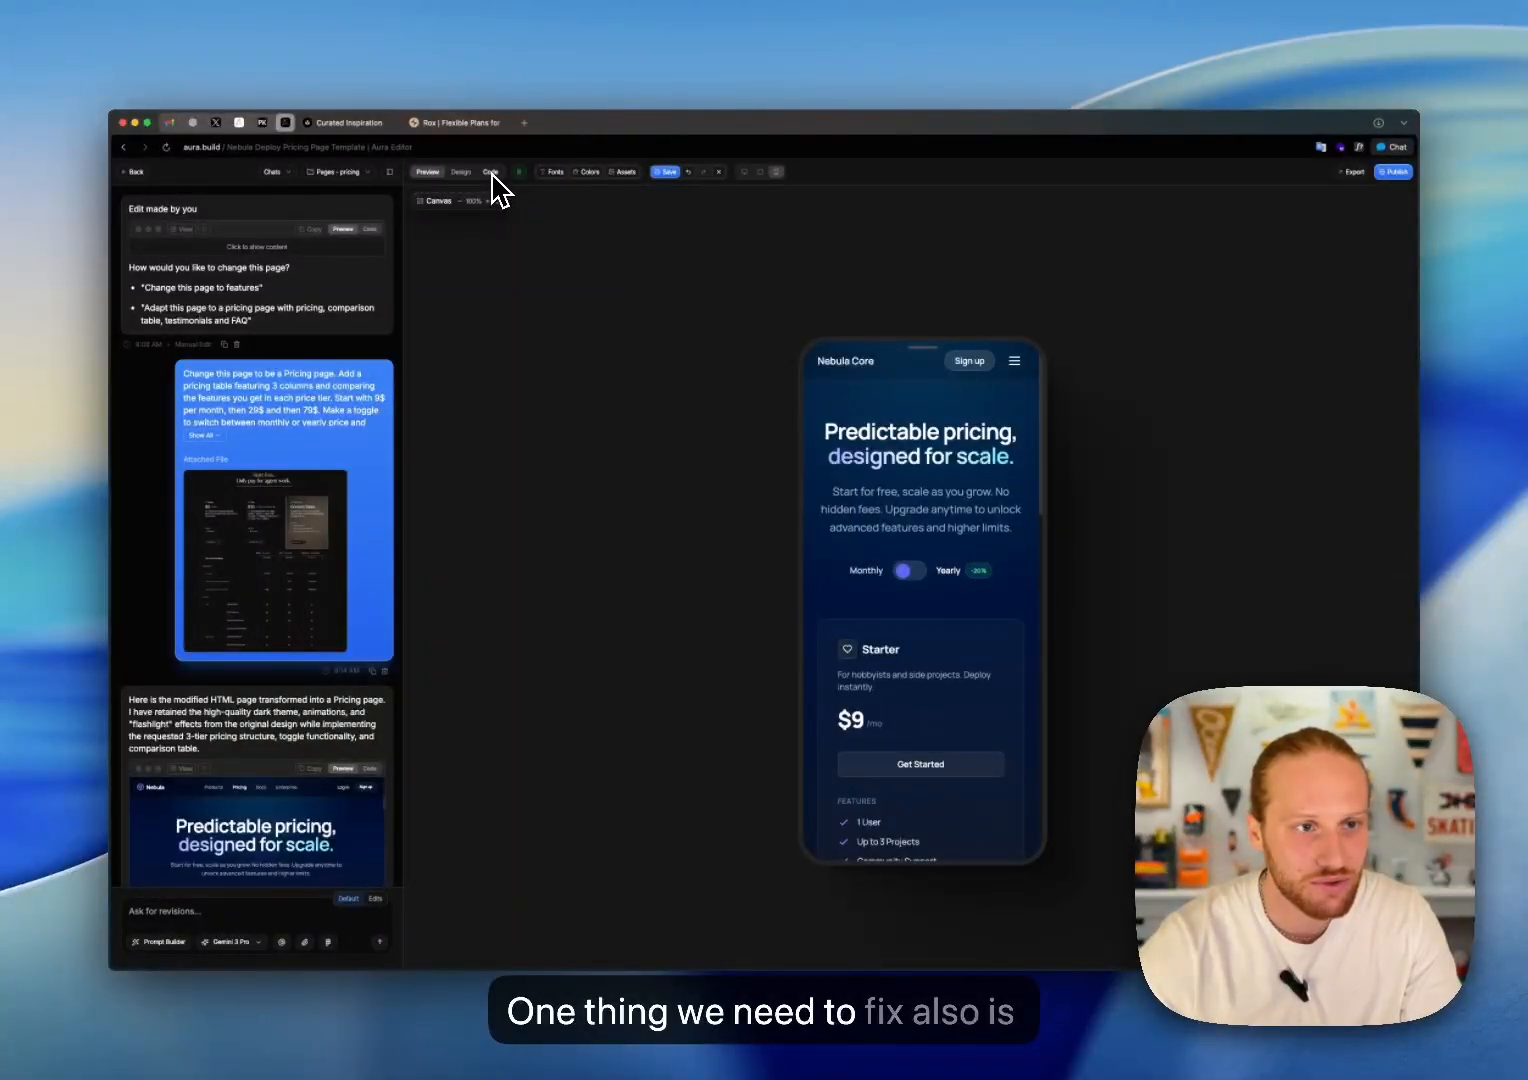
Step: Return the preview to desktop size, save the pricing page edits and switch to the home page
left_click(744, 172)
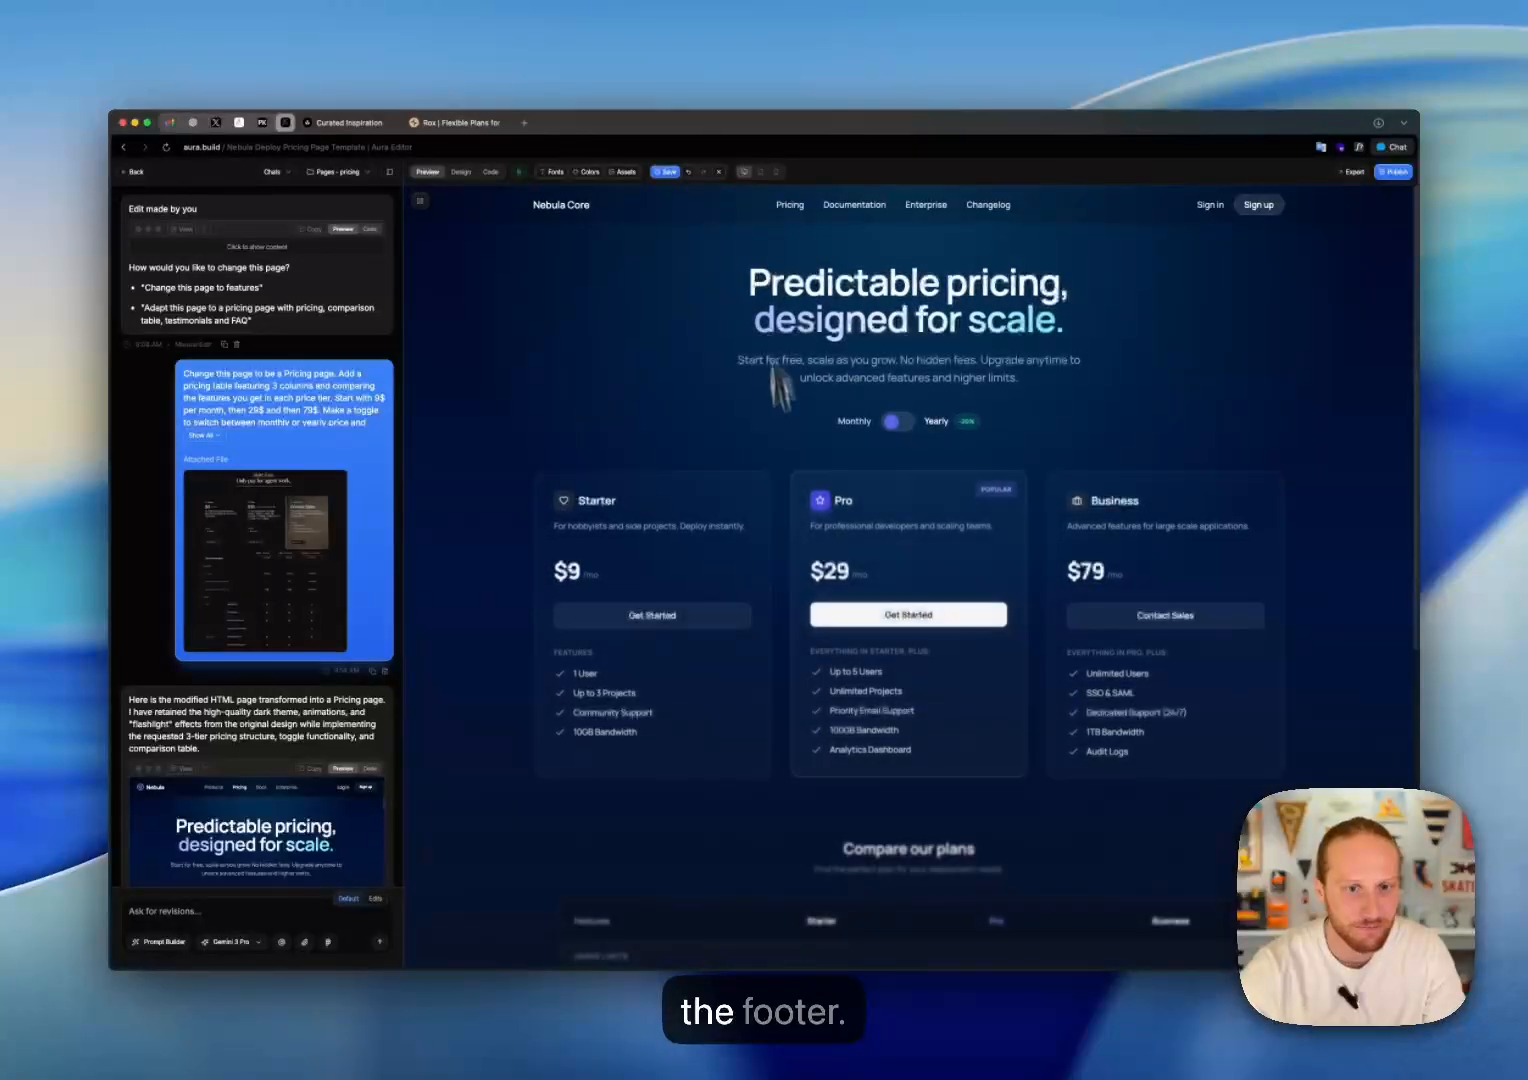
left_click(665, 174)
left_click(357, 175)
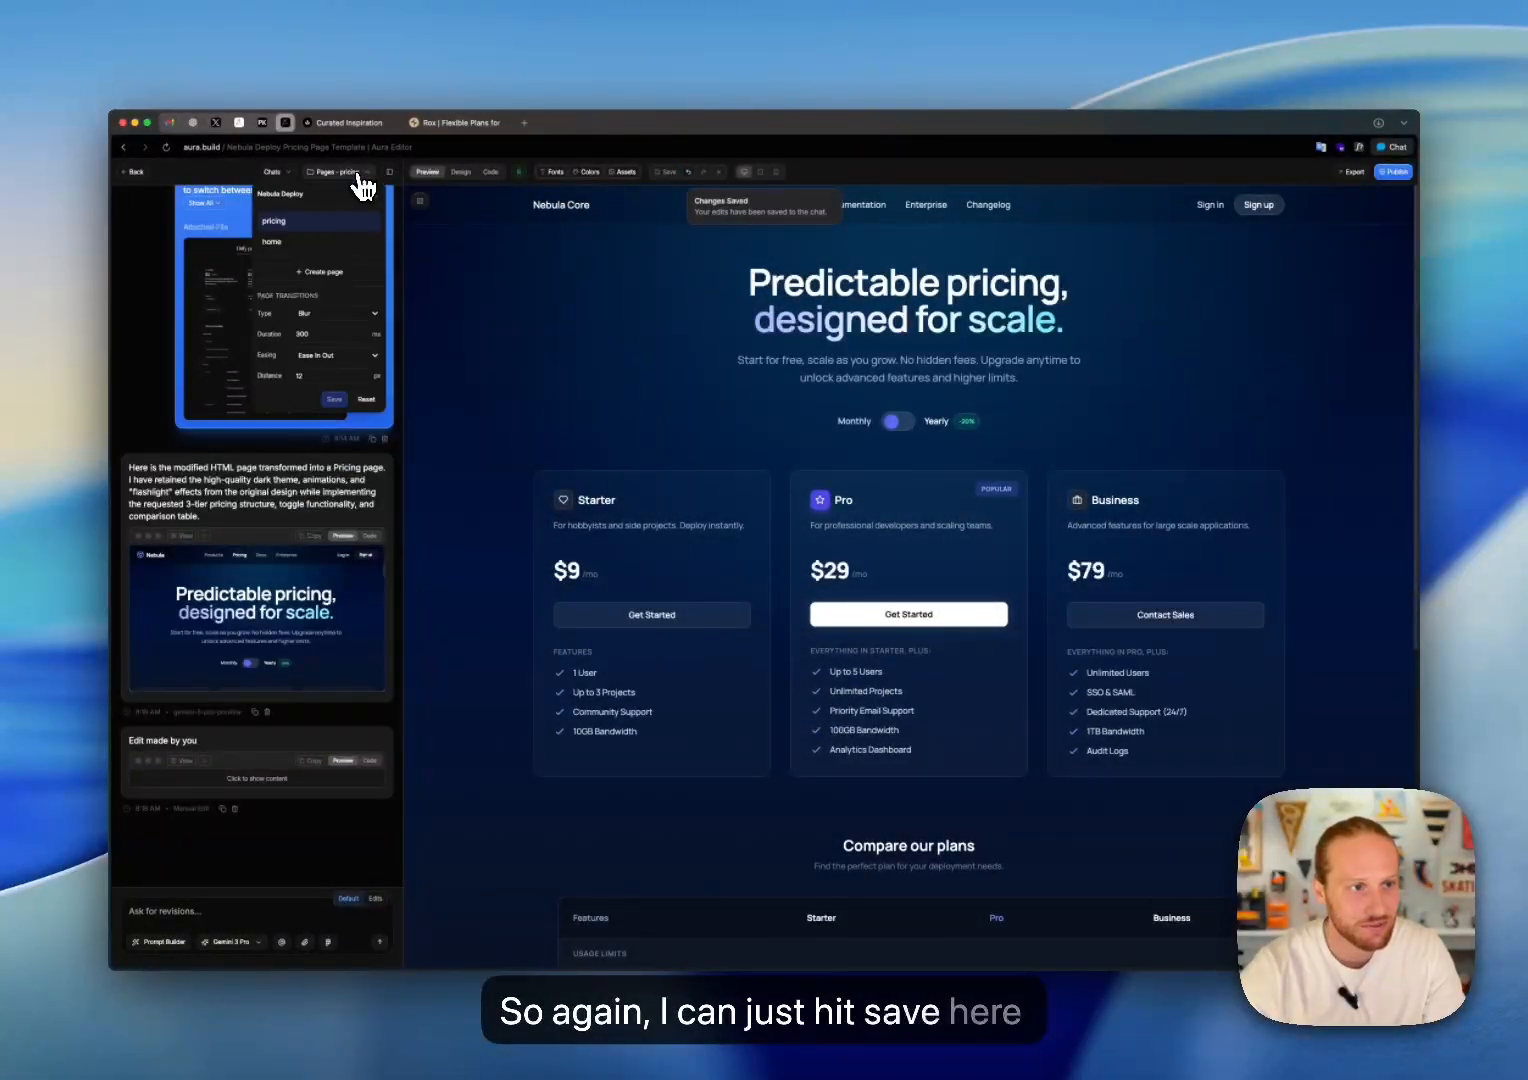
left_click(272, 243)
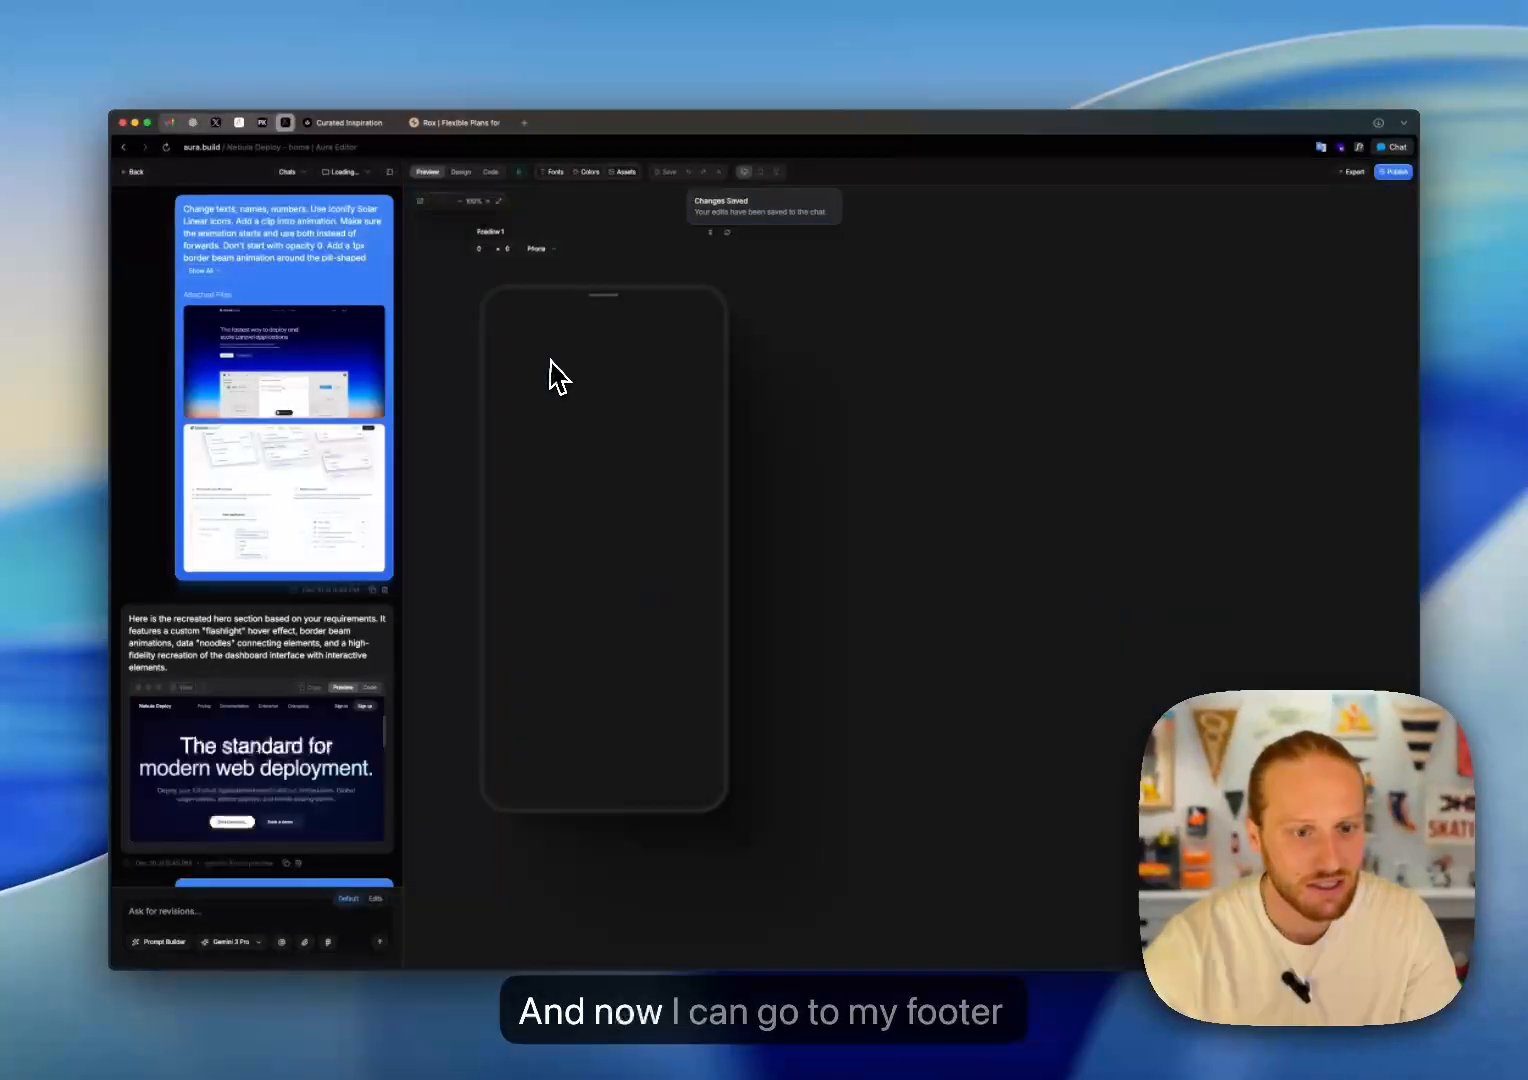
Step: Look for the footer in the home page's preview and code
scroll(555, 363, "down", 15)
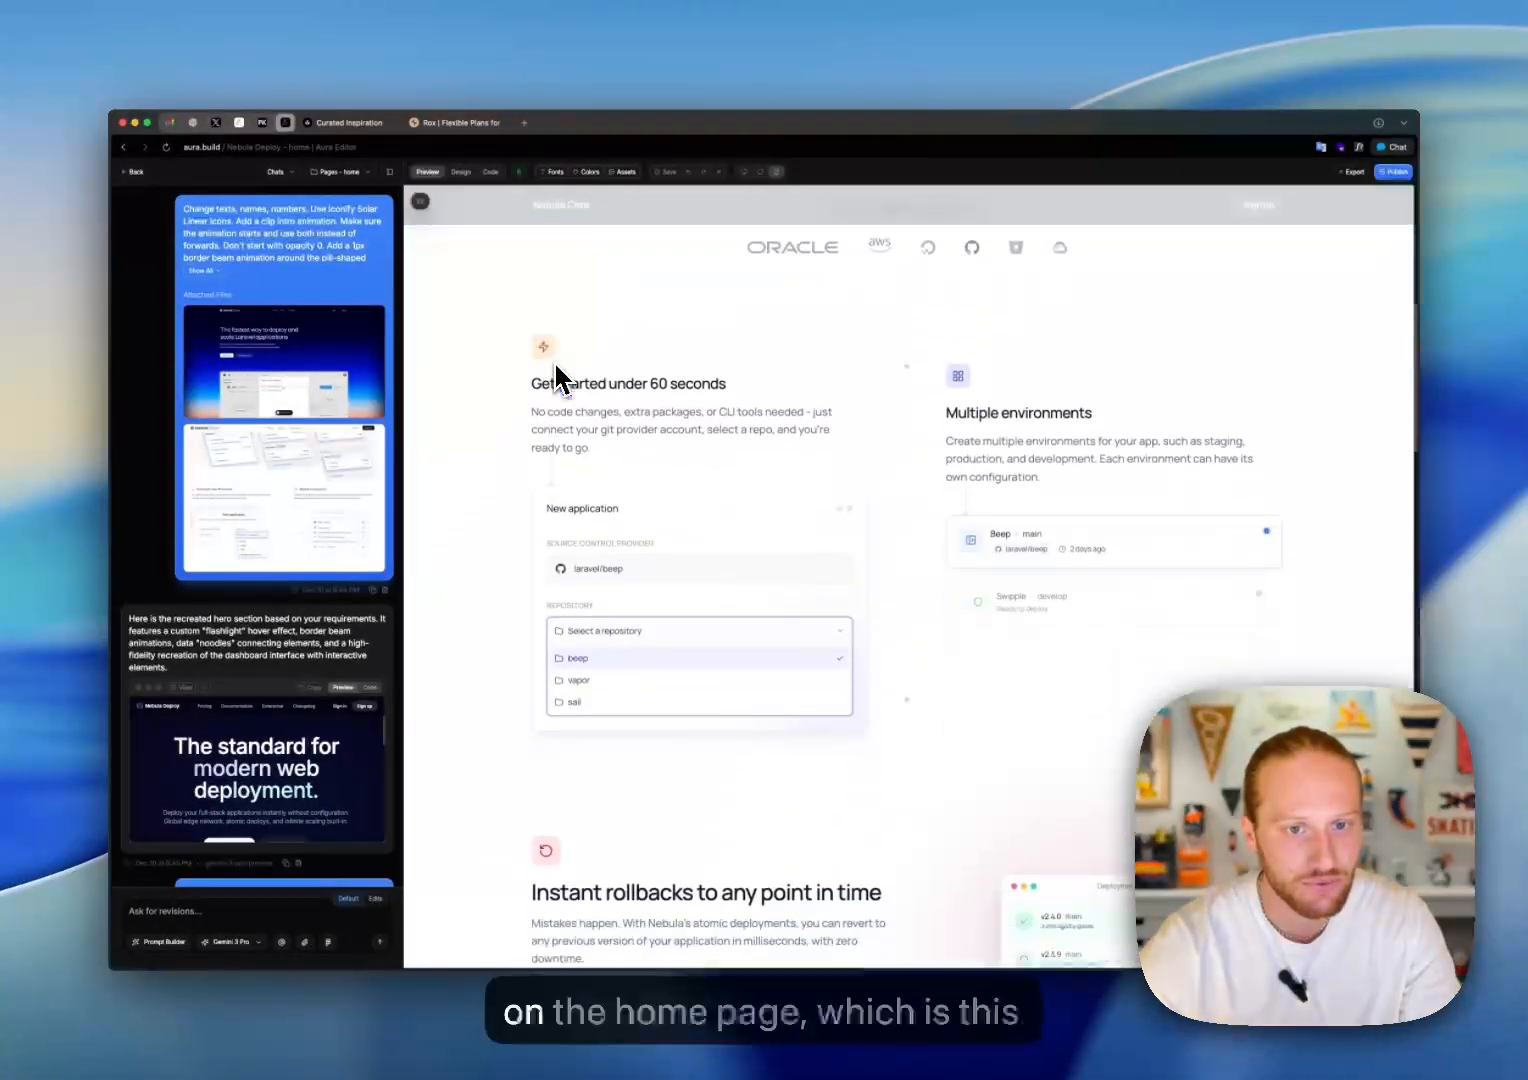
scroll(555, 370, "down", 10)
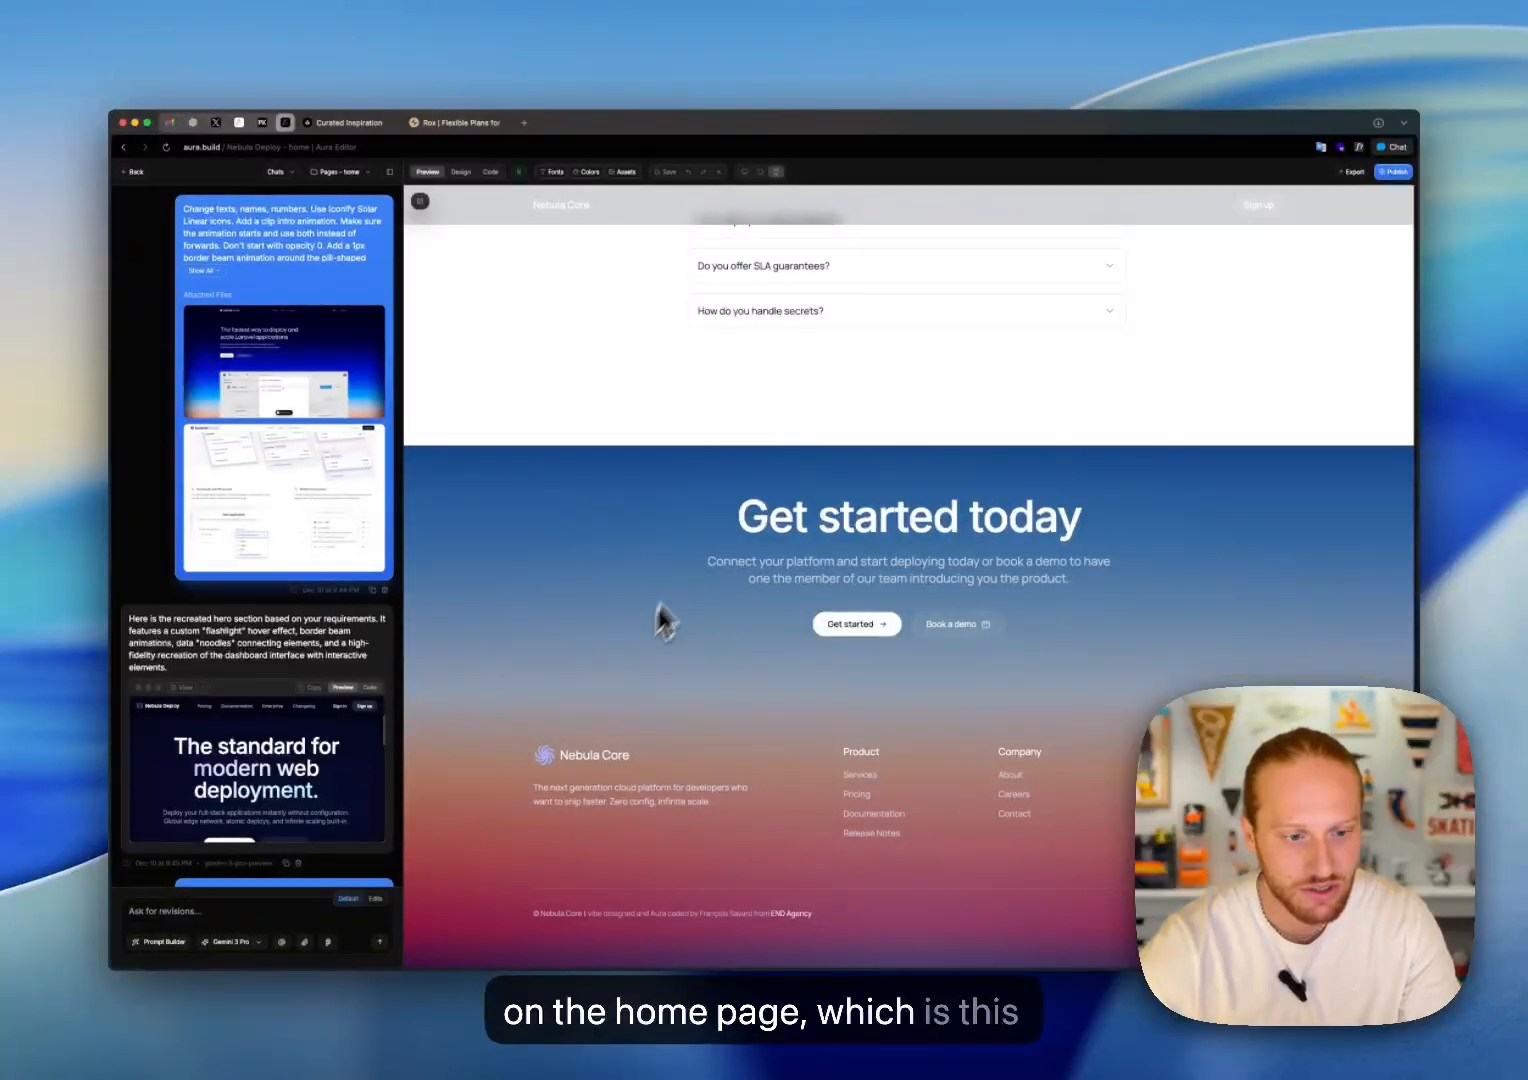
left_click(490, 172)
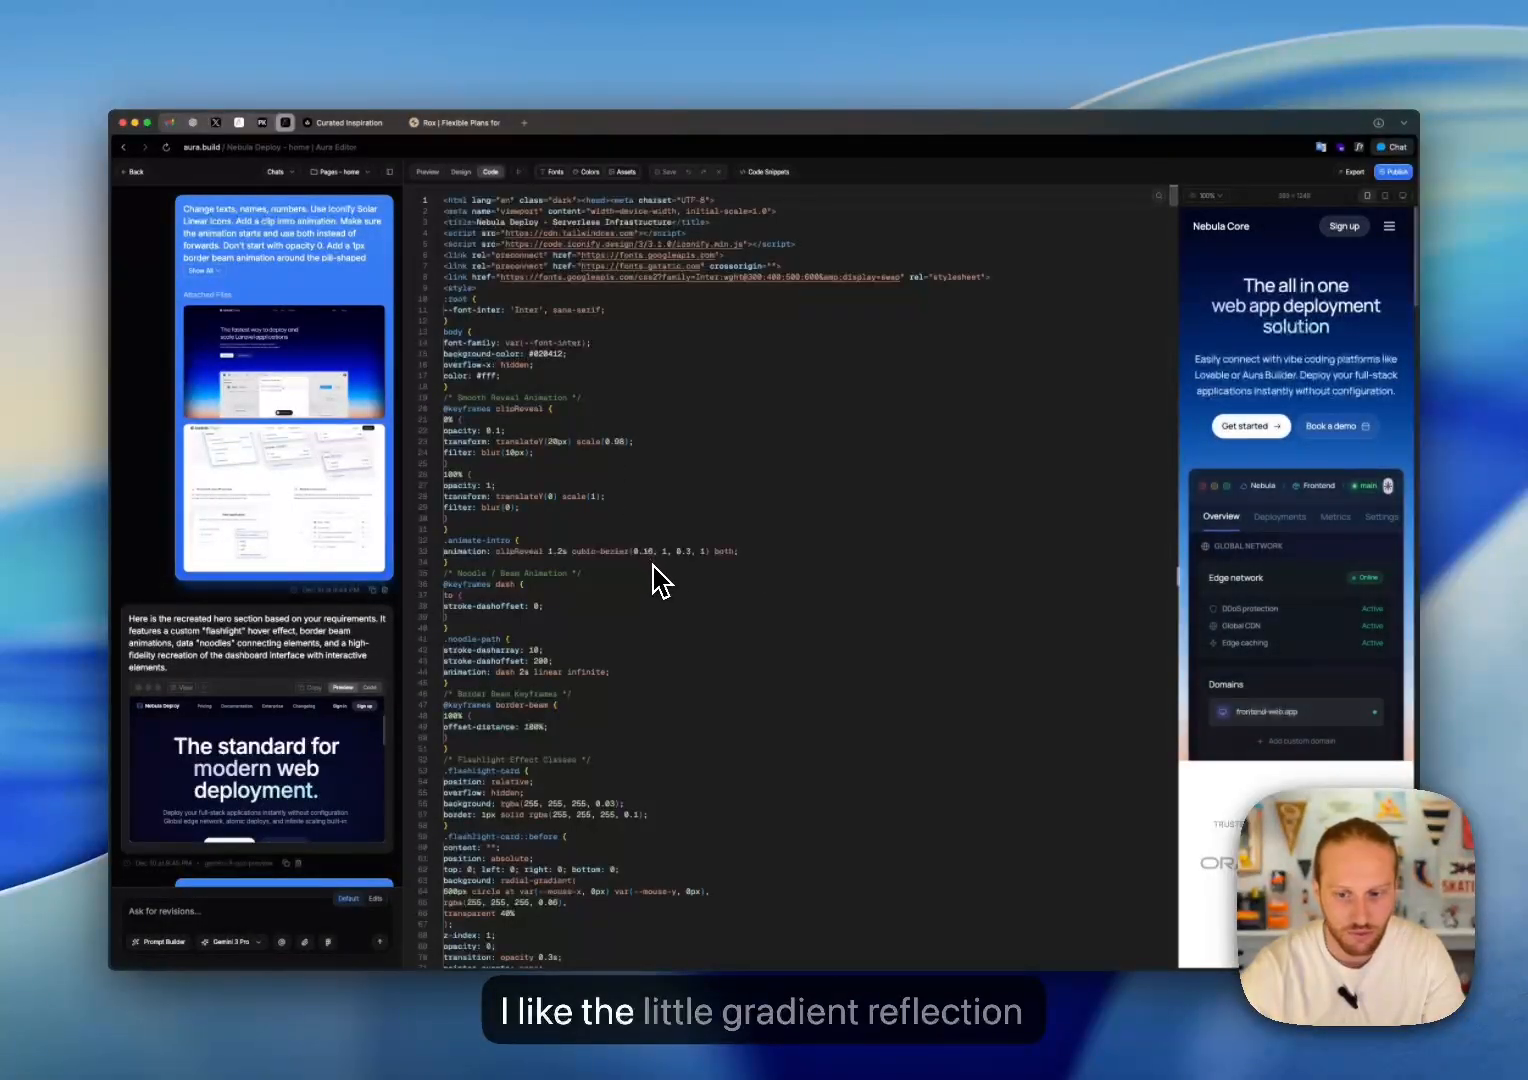
scroll(697, 540, "down", 20)
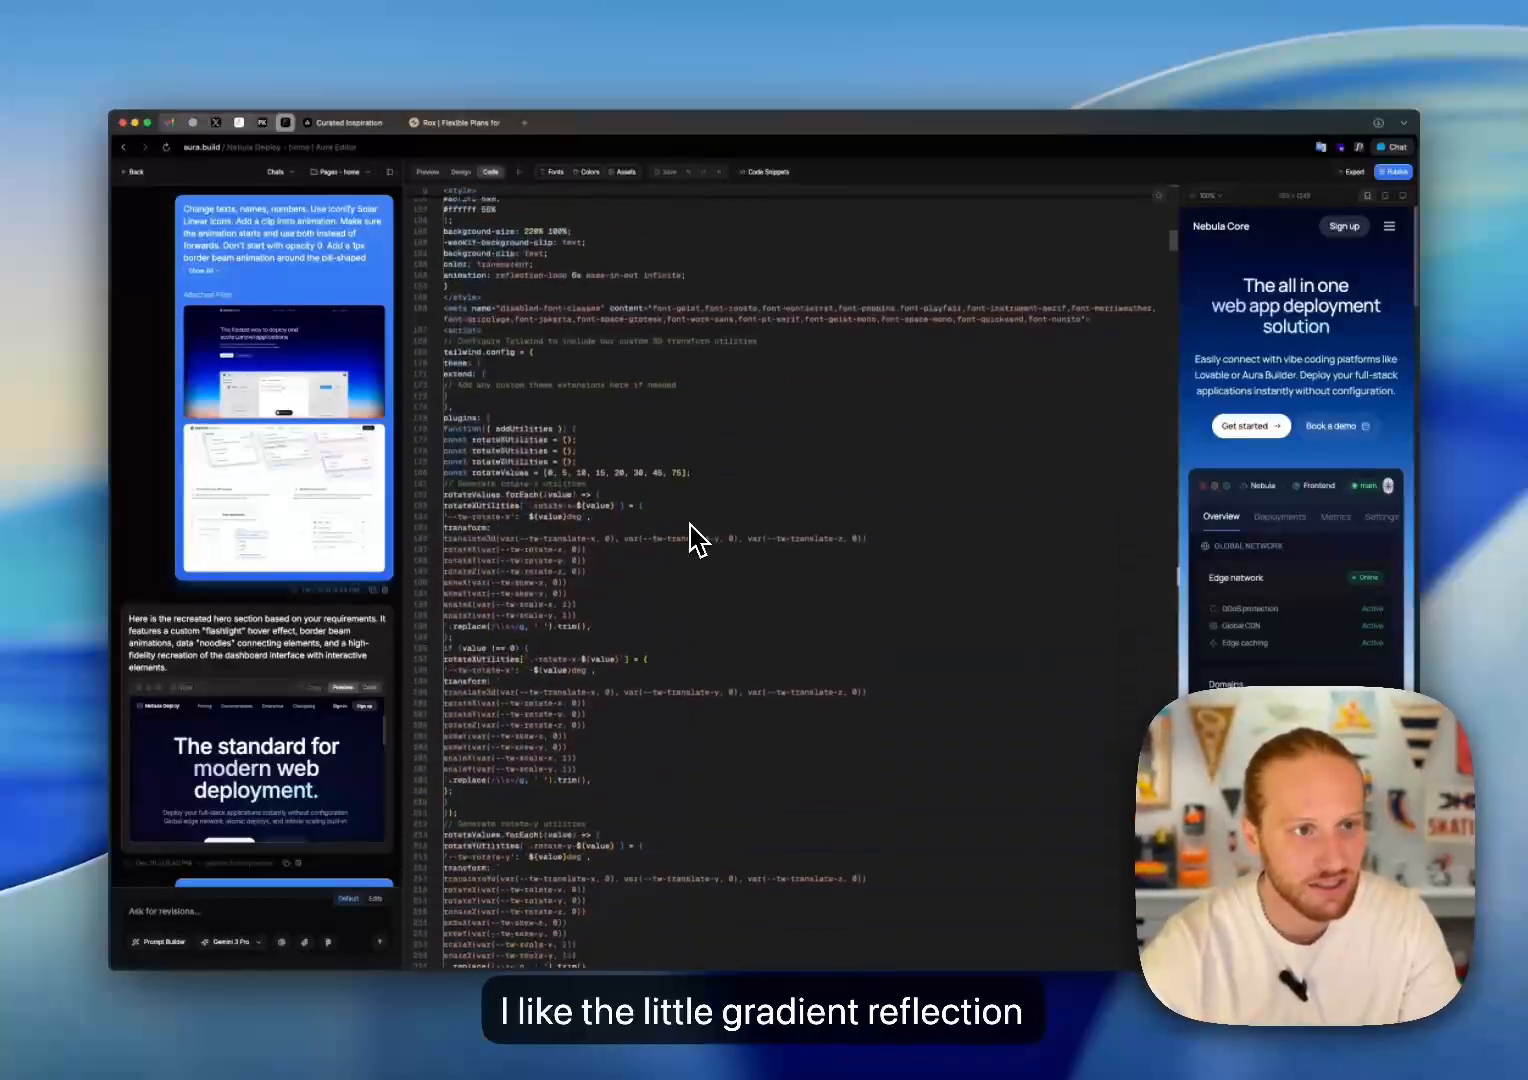
scroll(660, 512, "down", 10)
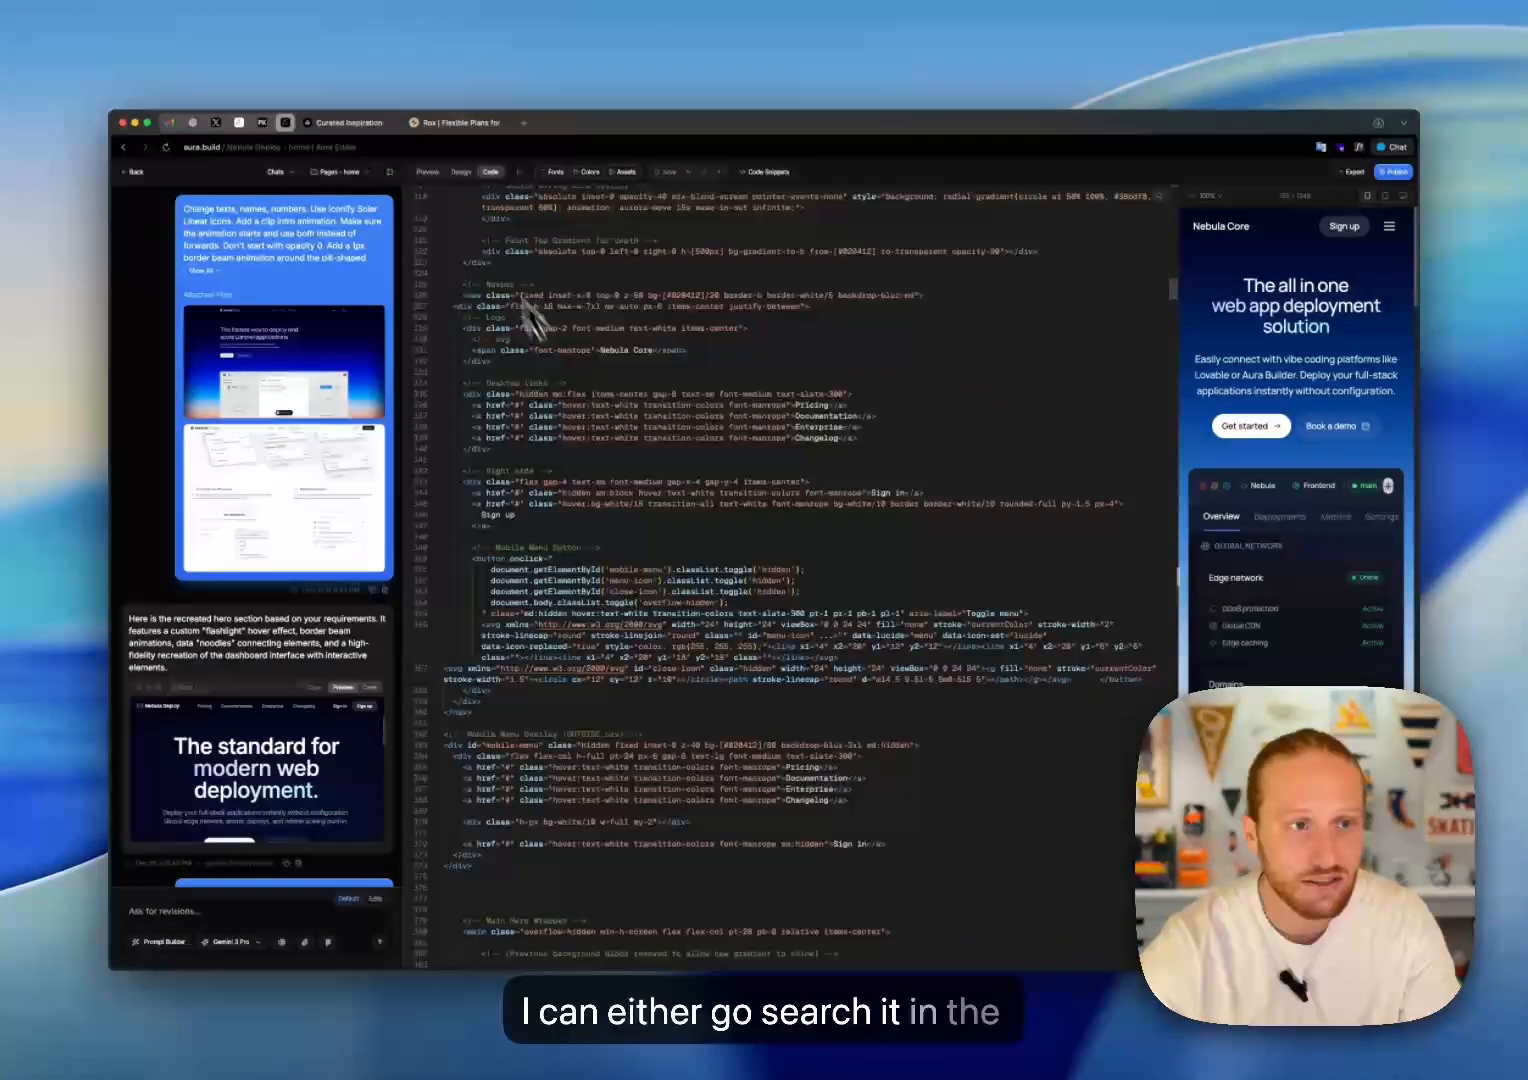
Step: Copy the whole footer element from the home page's layer tree in Design mode
left_click(461, 174)
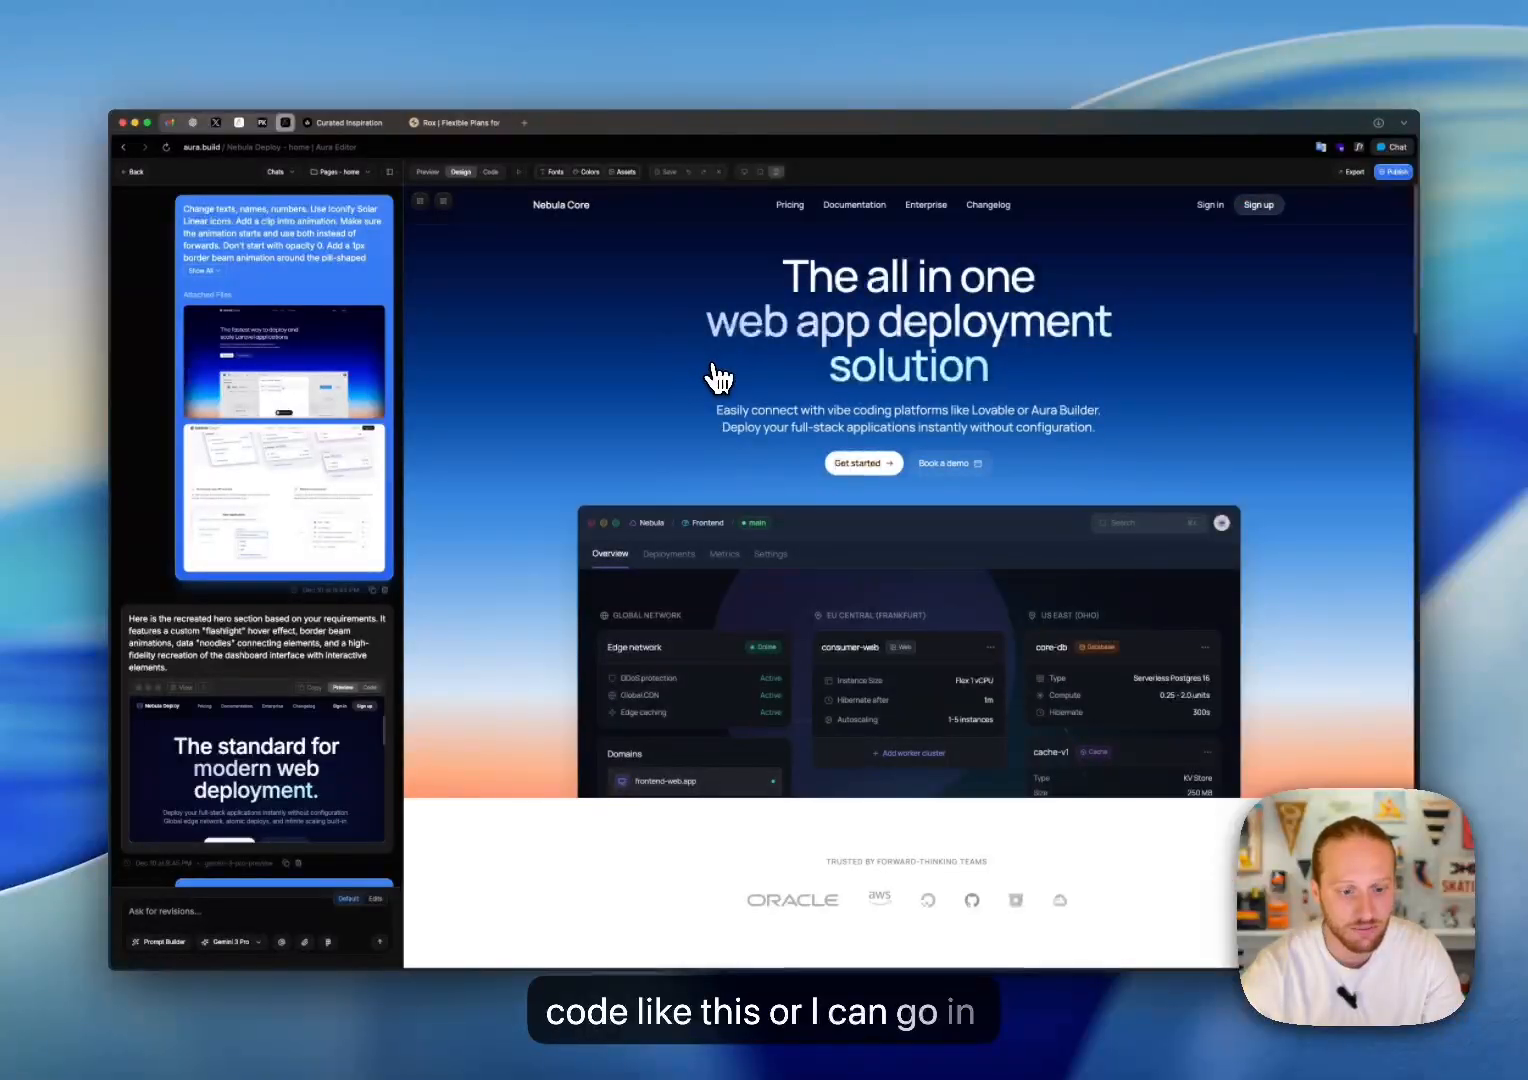
scroll(733, 620, "down", 15)
scroll(737, 632, "down", 6)
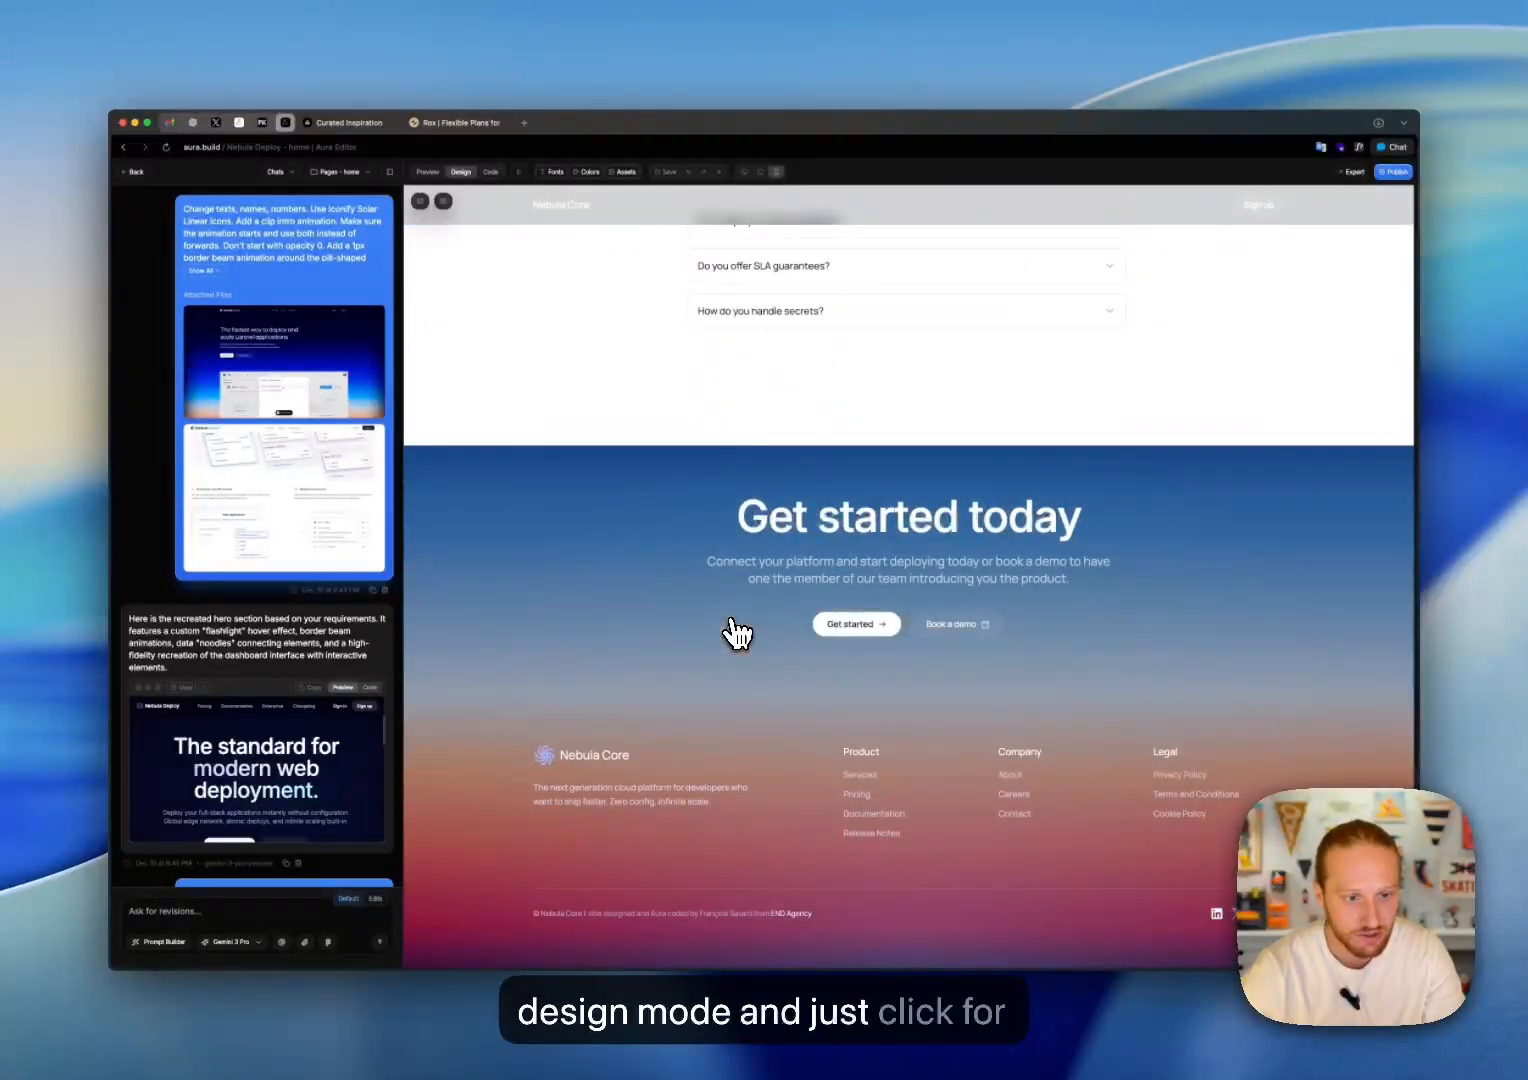
left_click(477, 467)
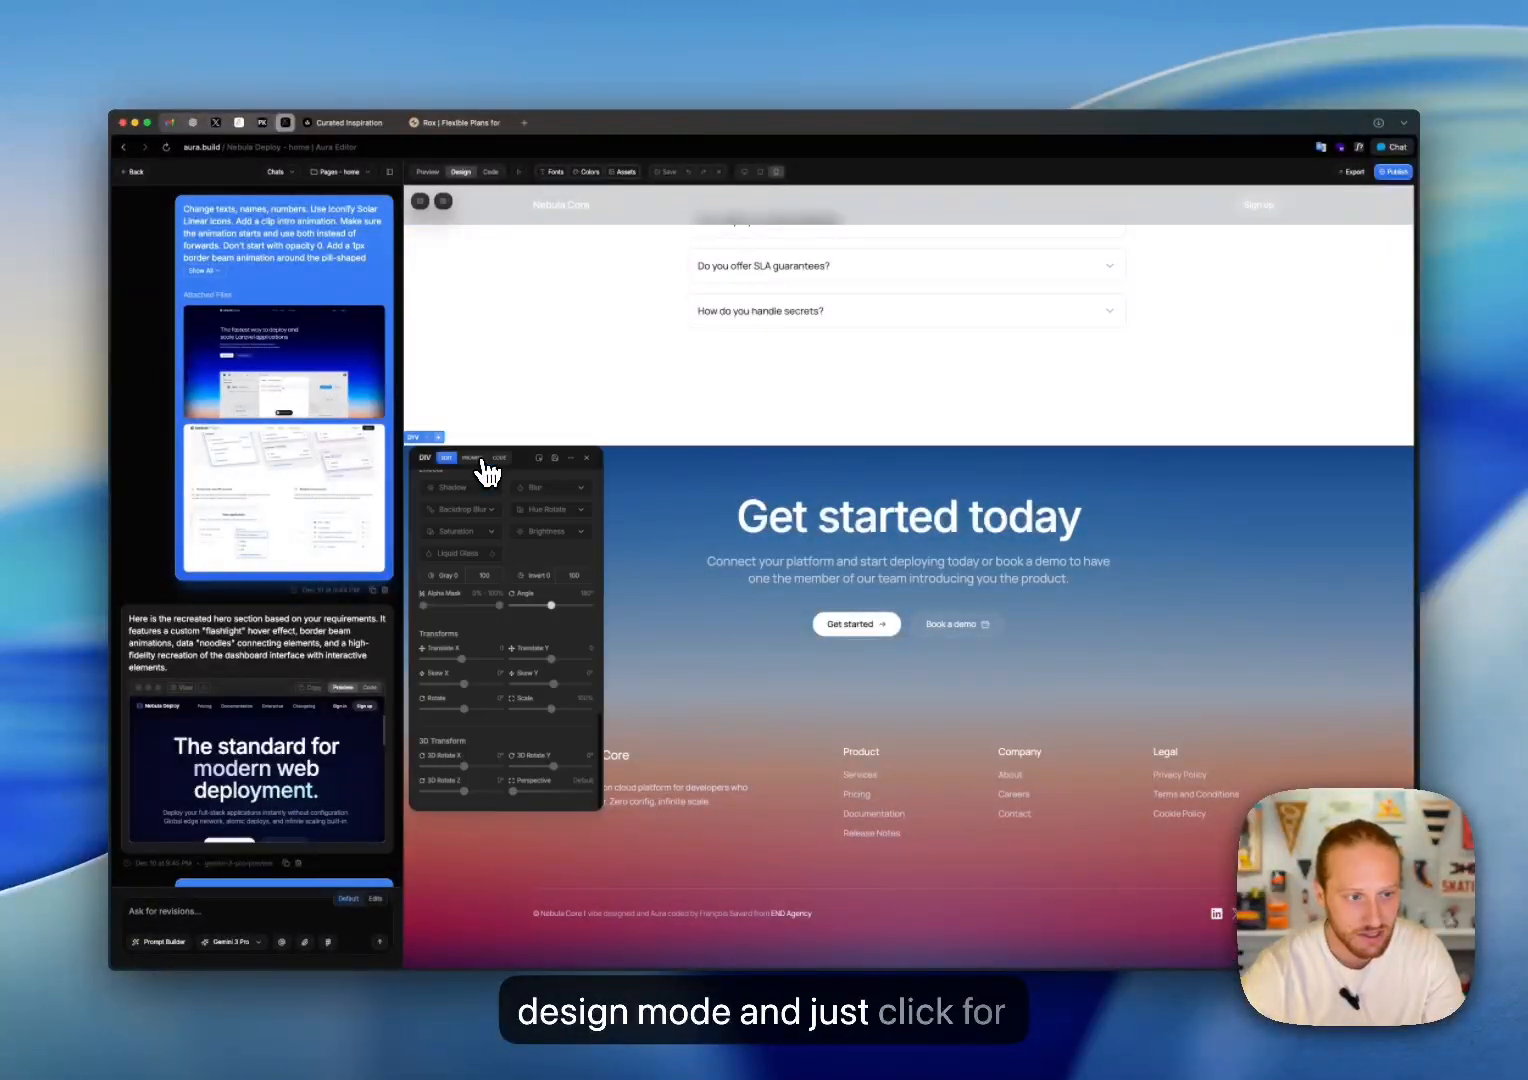
left_click(443, 201)
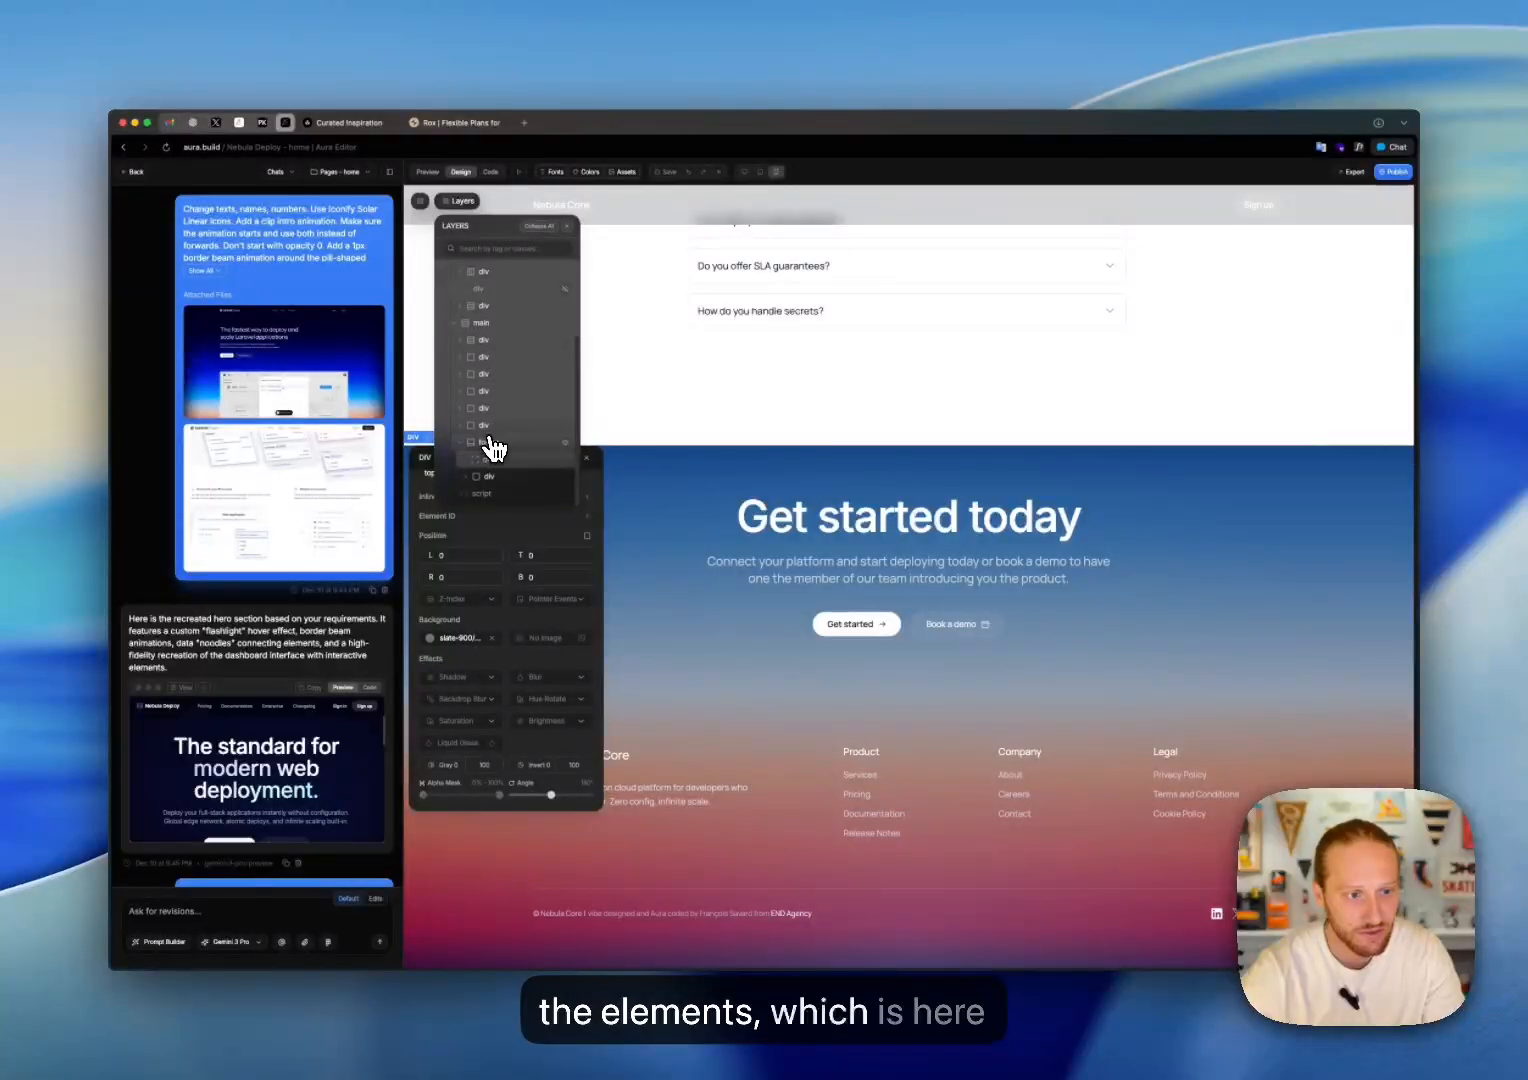
left_click(491, 443)
right_click(505, 450)
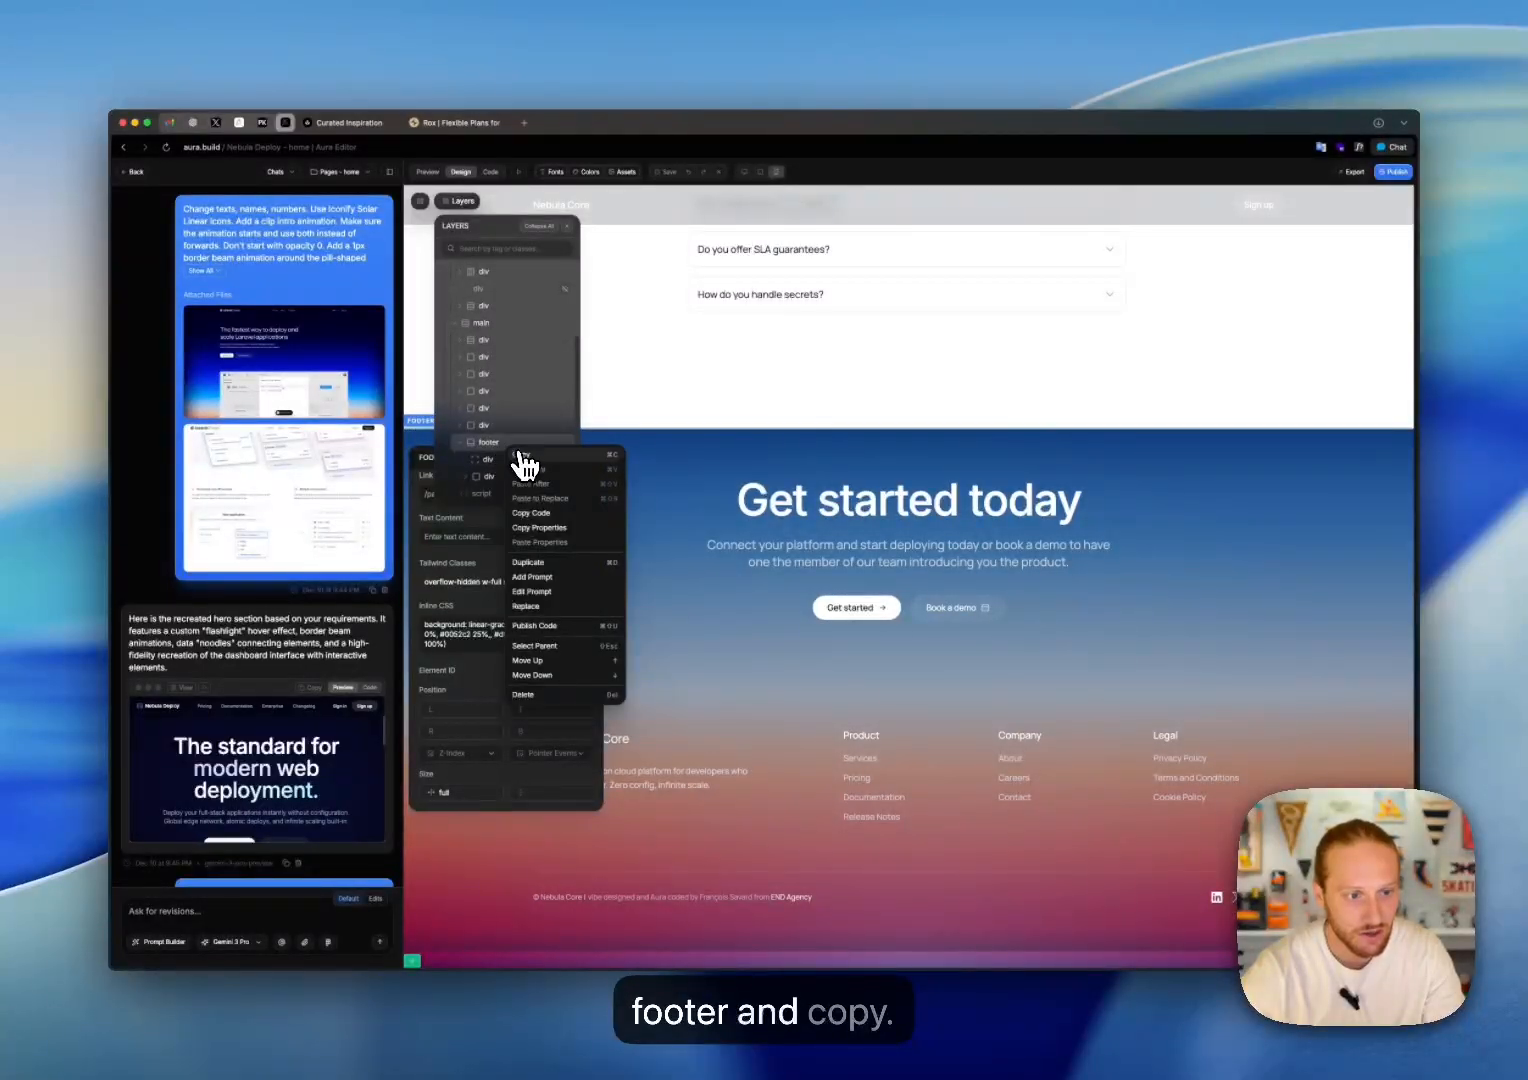
left_click(521, 455)
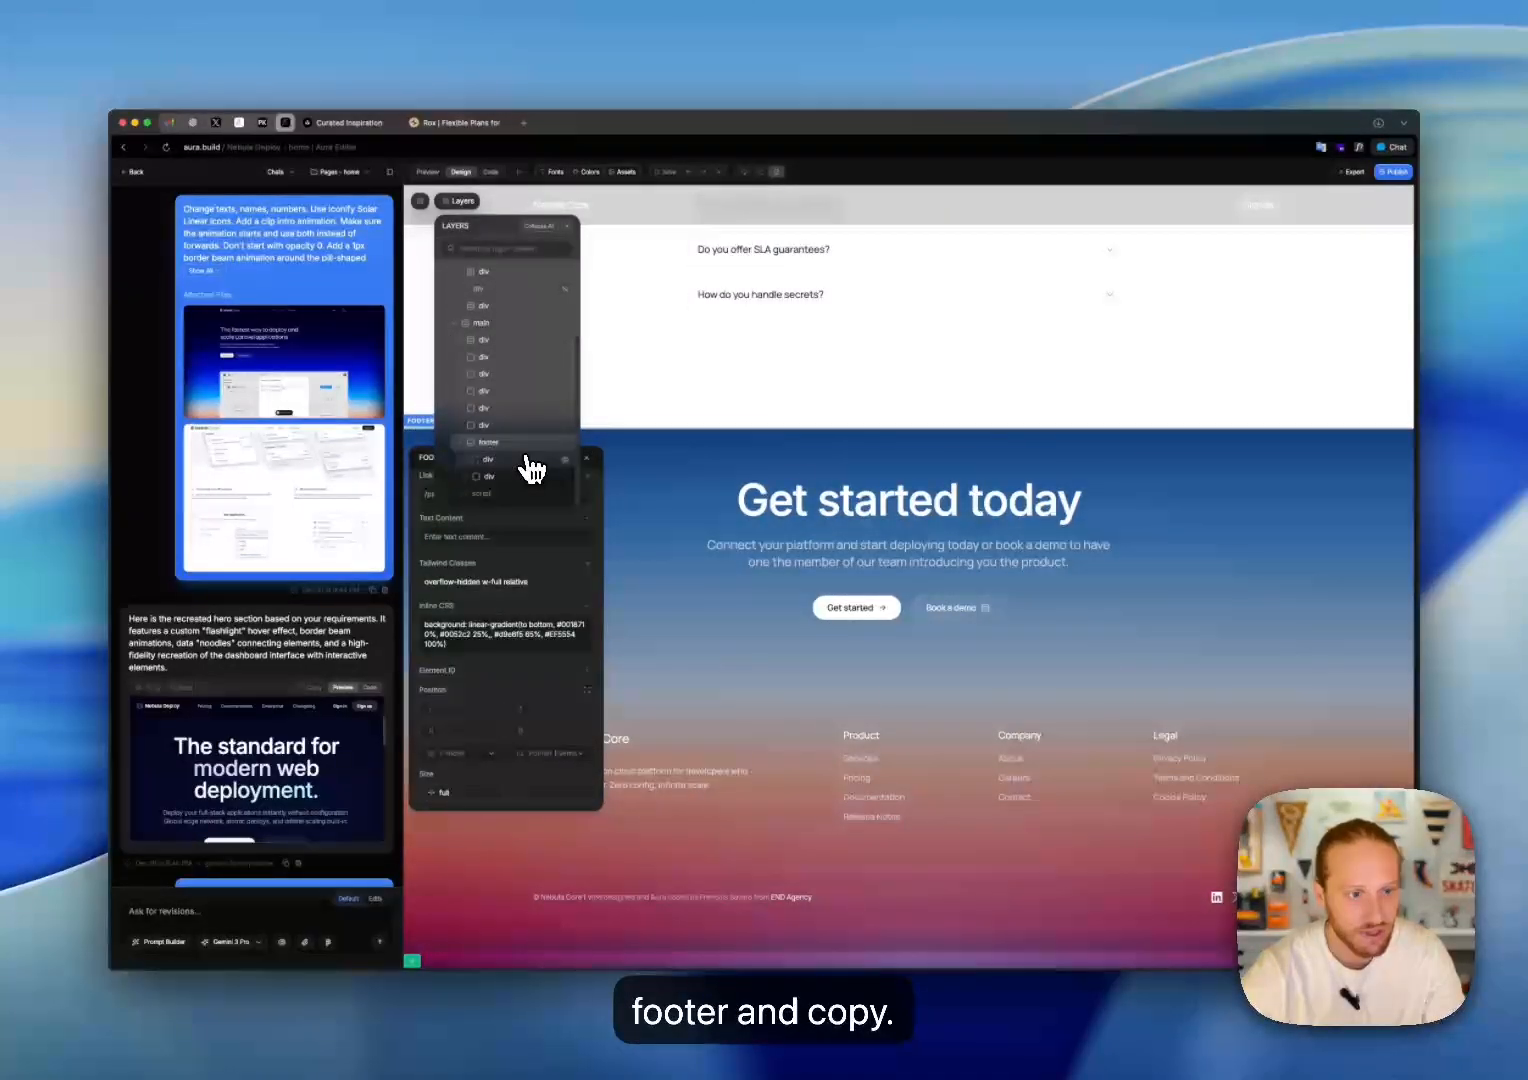
Step: Switch to the pricing page, accepting the loss of unsaved changes on the home page
left_click(365, 183)
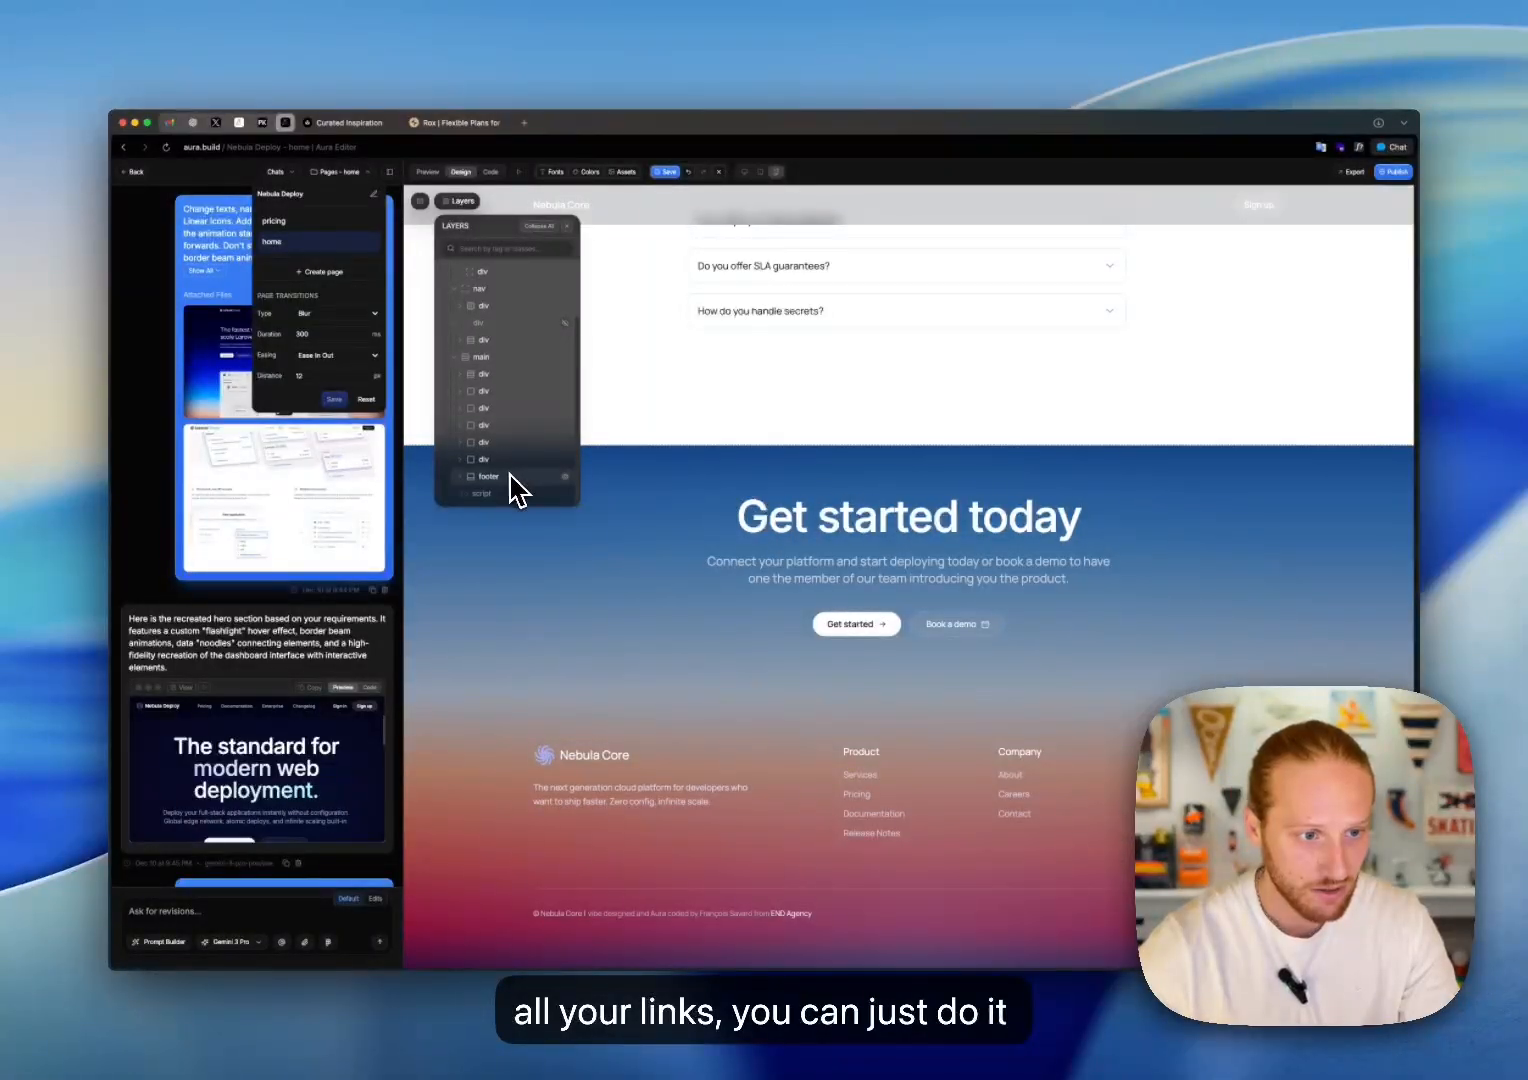
left_click(325, 223)
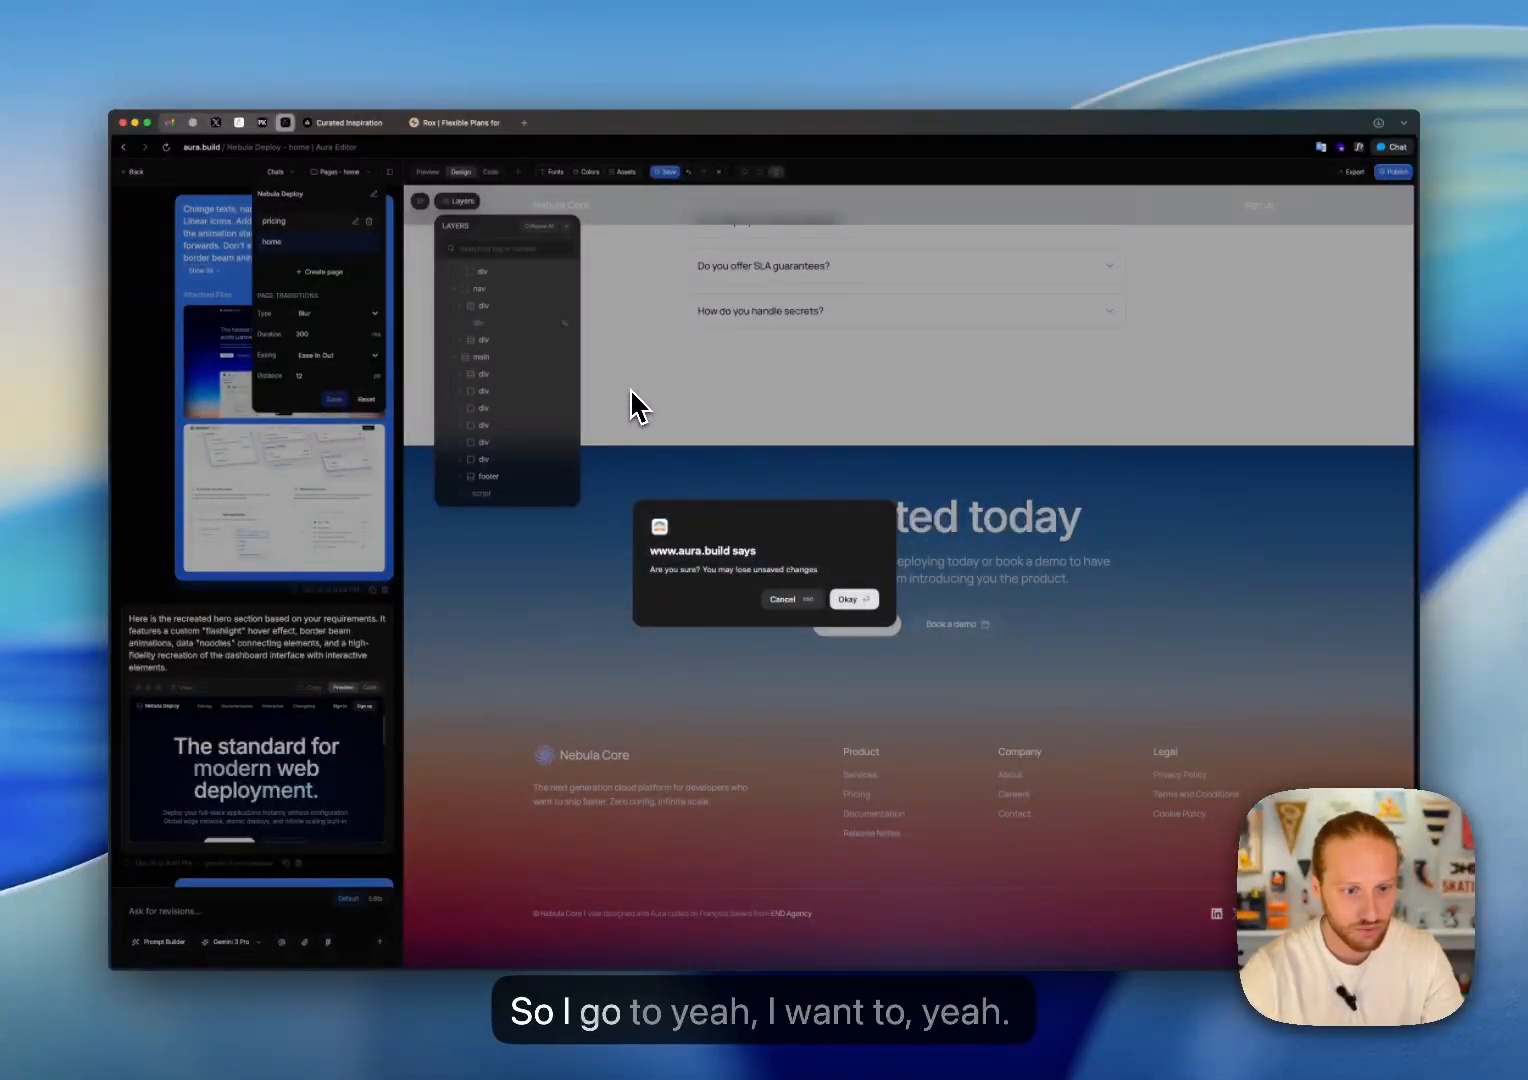
key("Return")
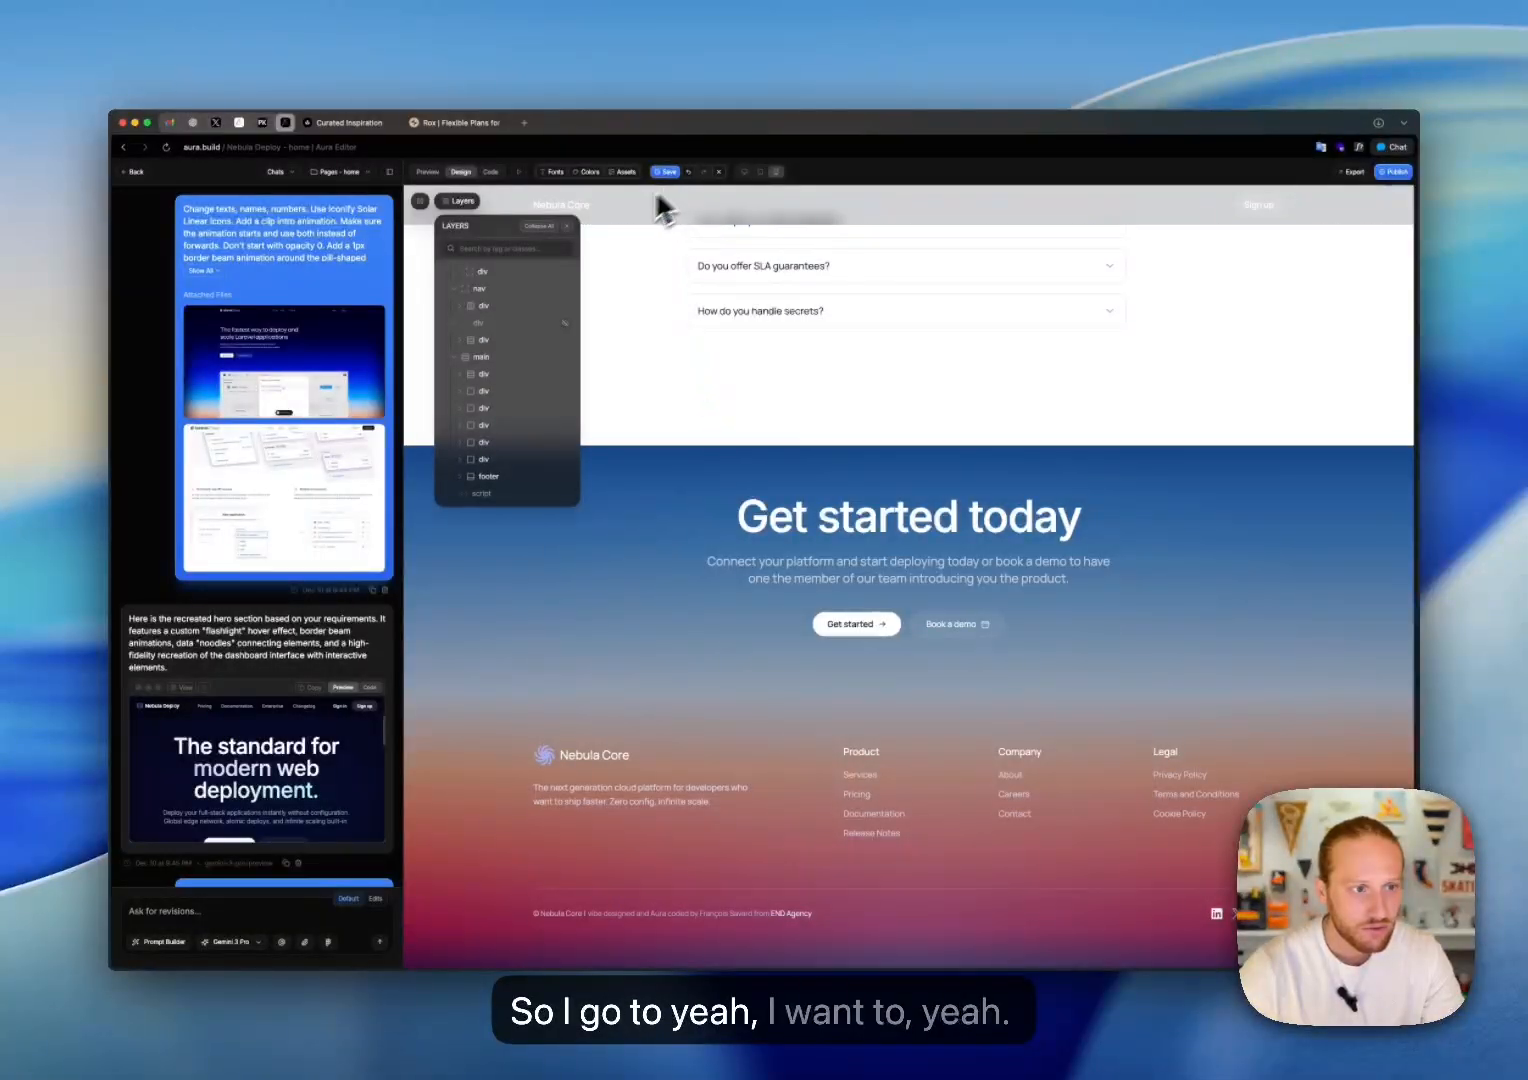
left_click(343, 176)
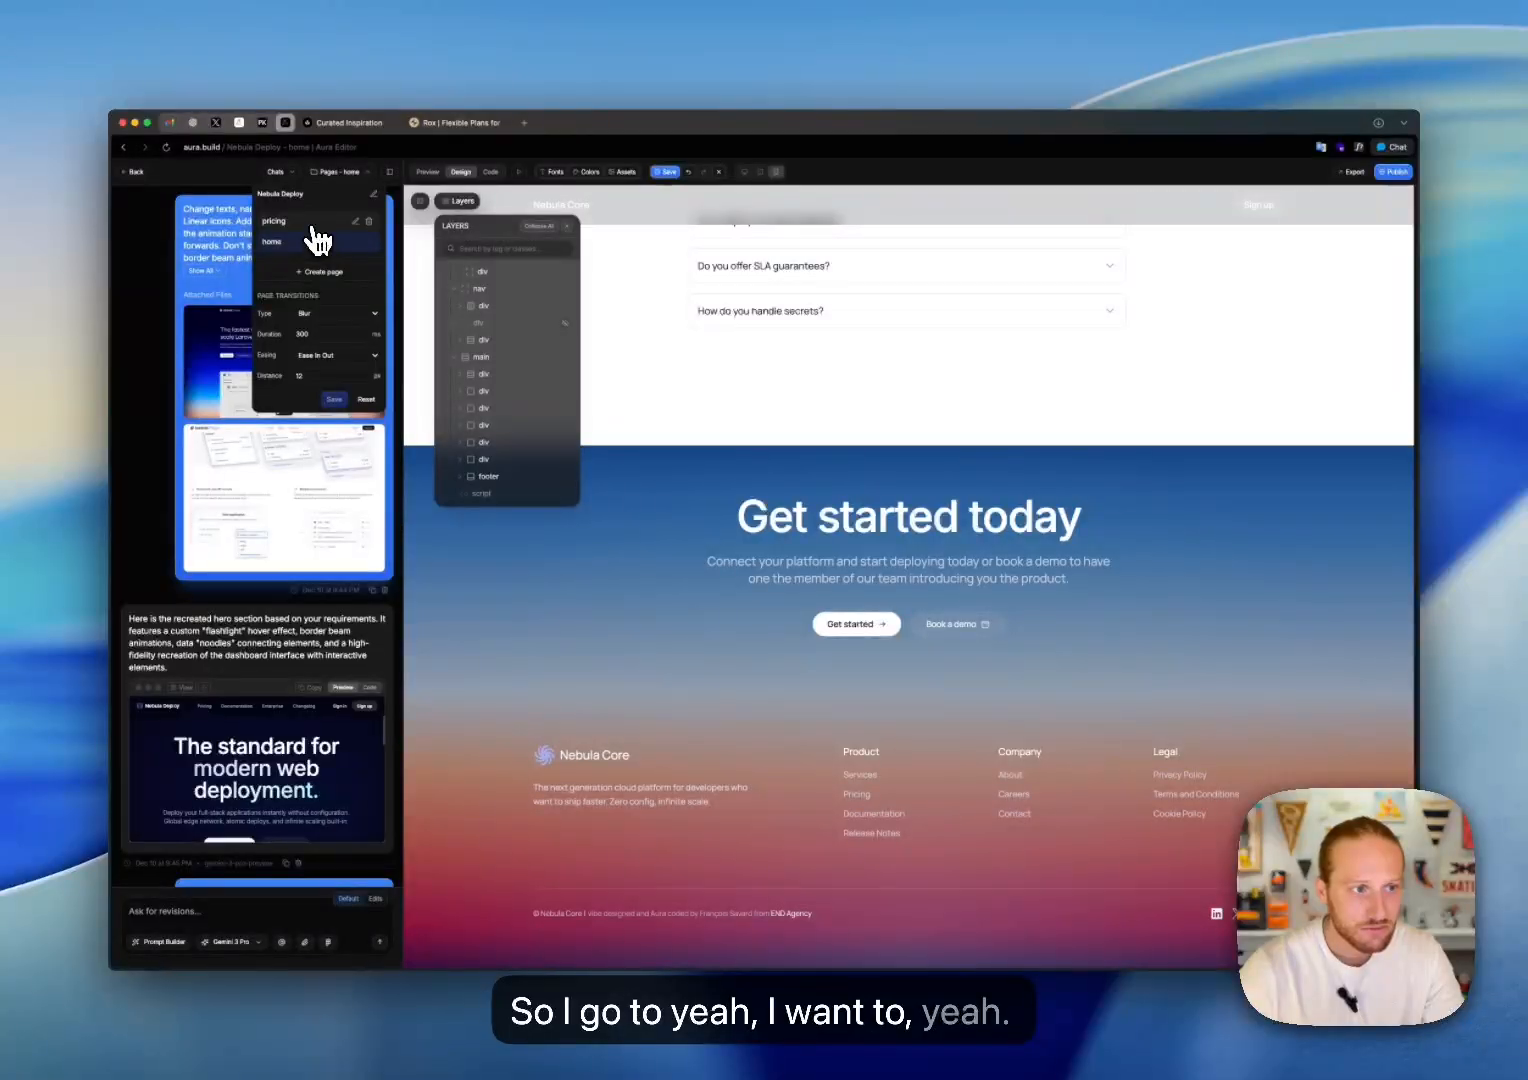
left_click(314, 222)
left_click(853, 599)
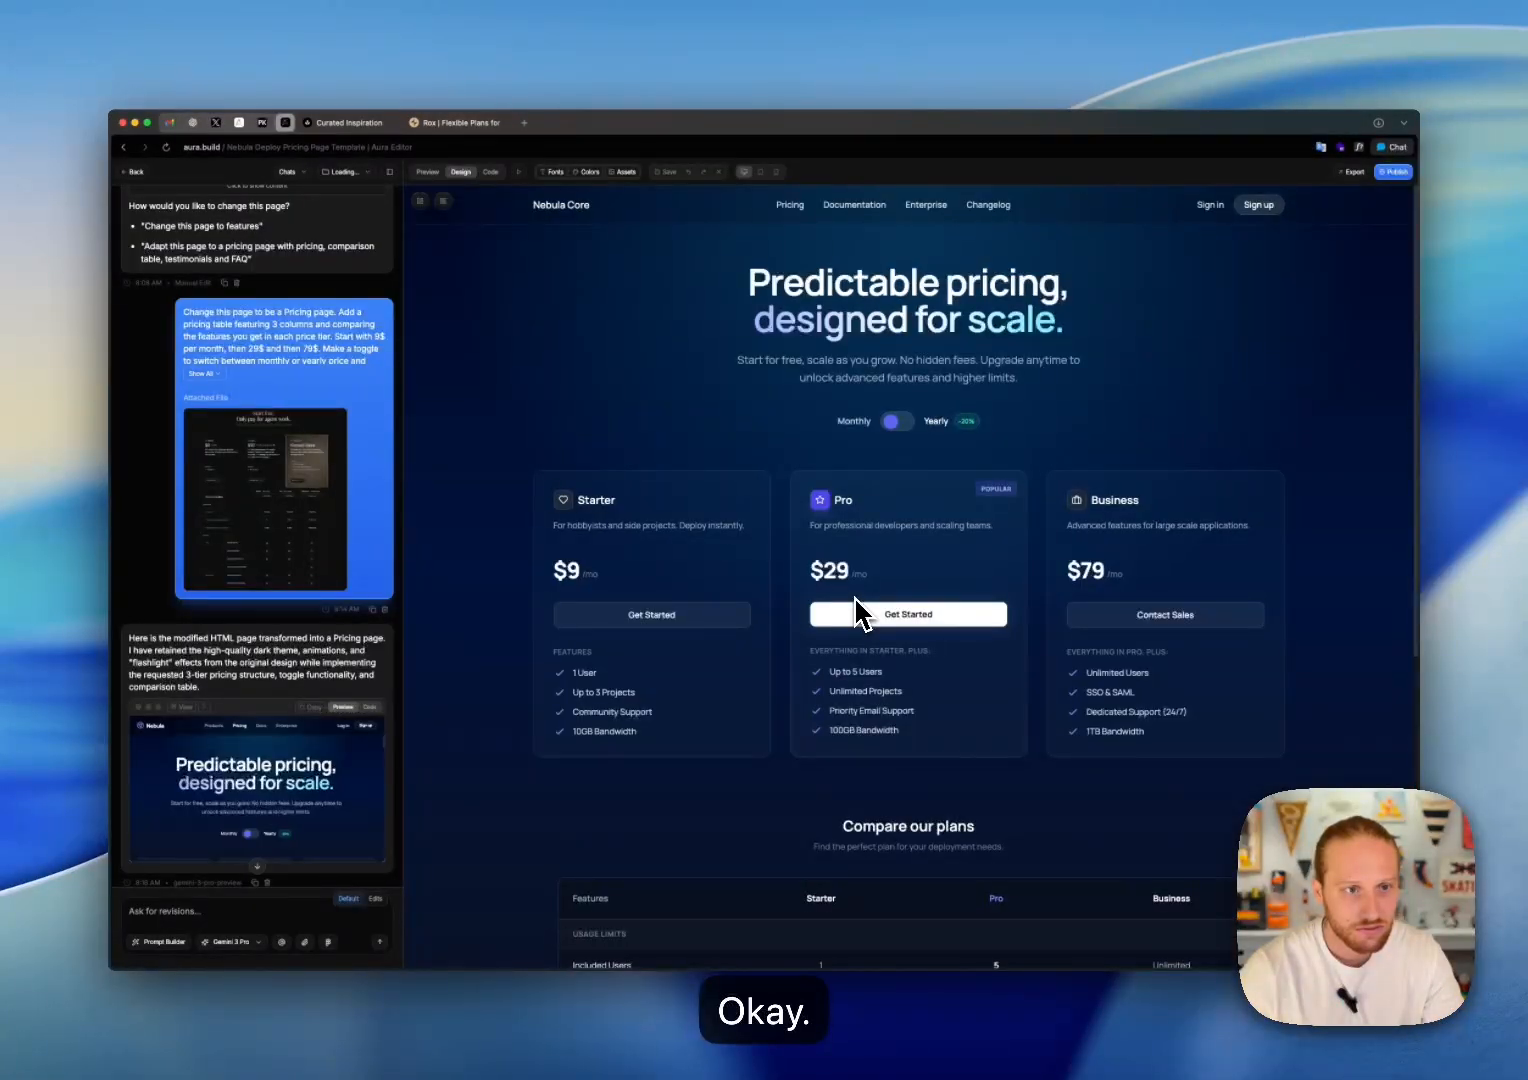
Step: Locate the footer in the pricing page's layer tree and collapse all layers to the top-level elements
scroll(856, 600, "down", 5)
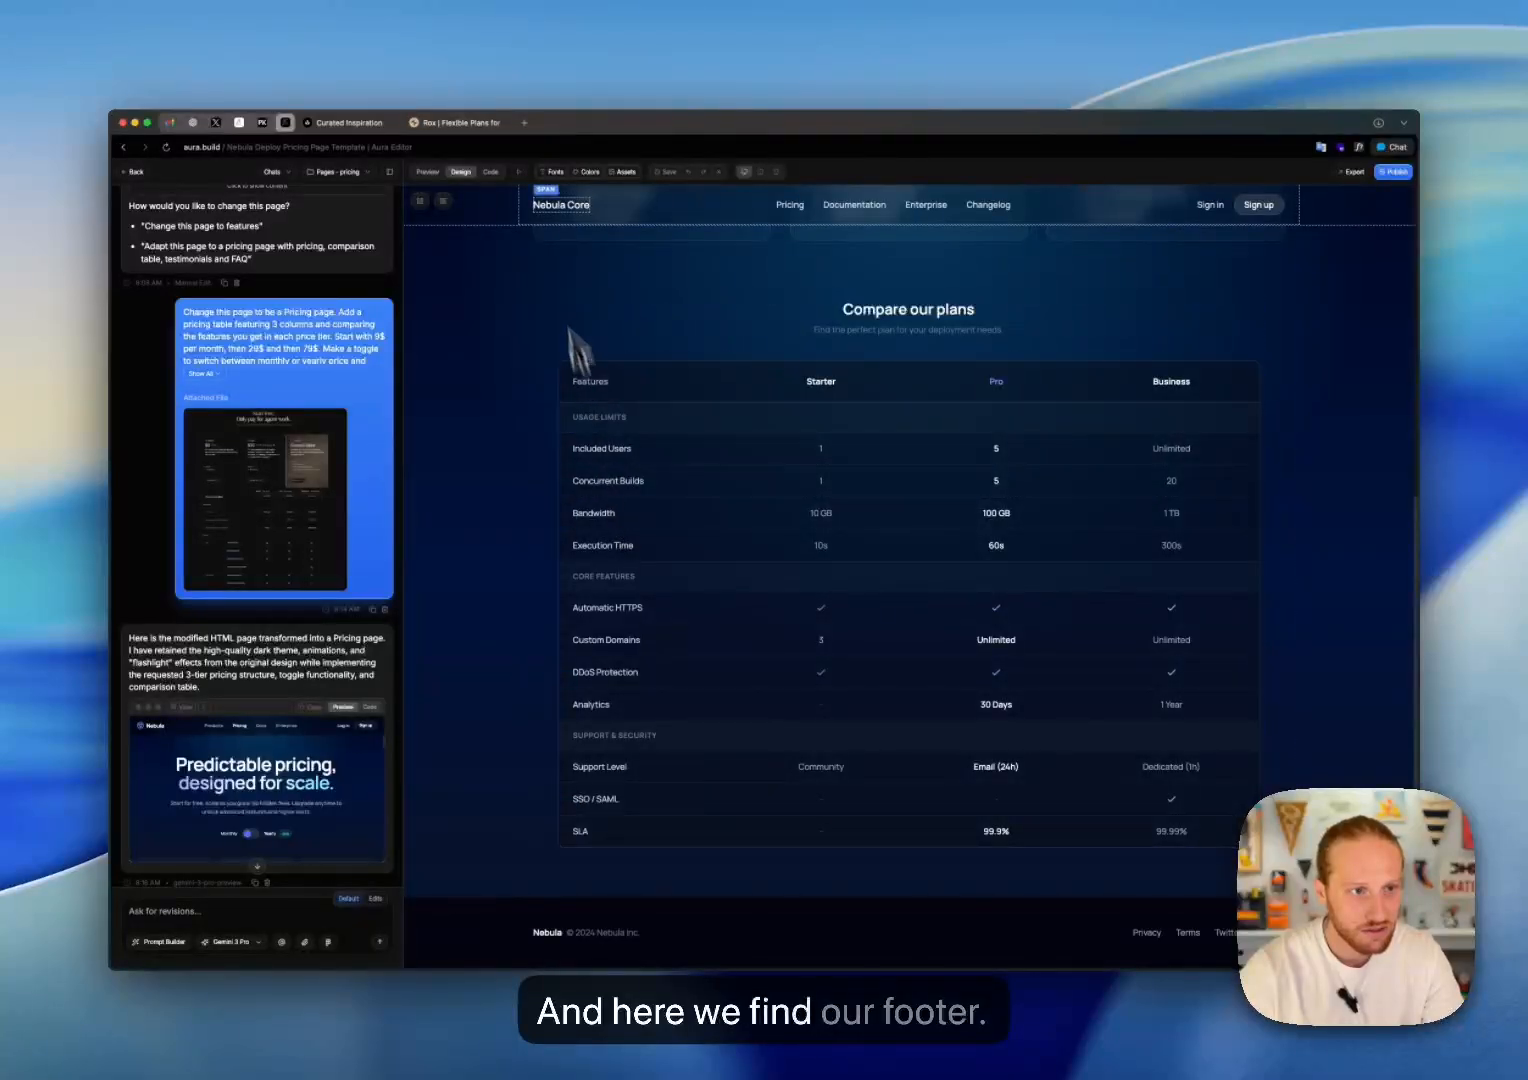
left_click(446, 202)
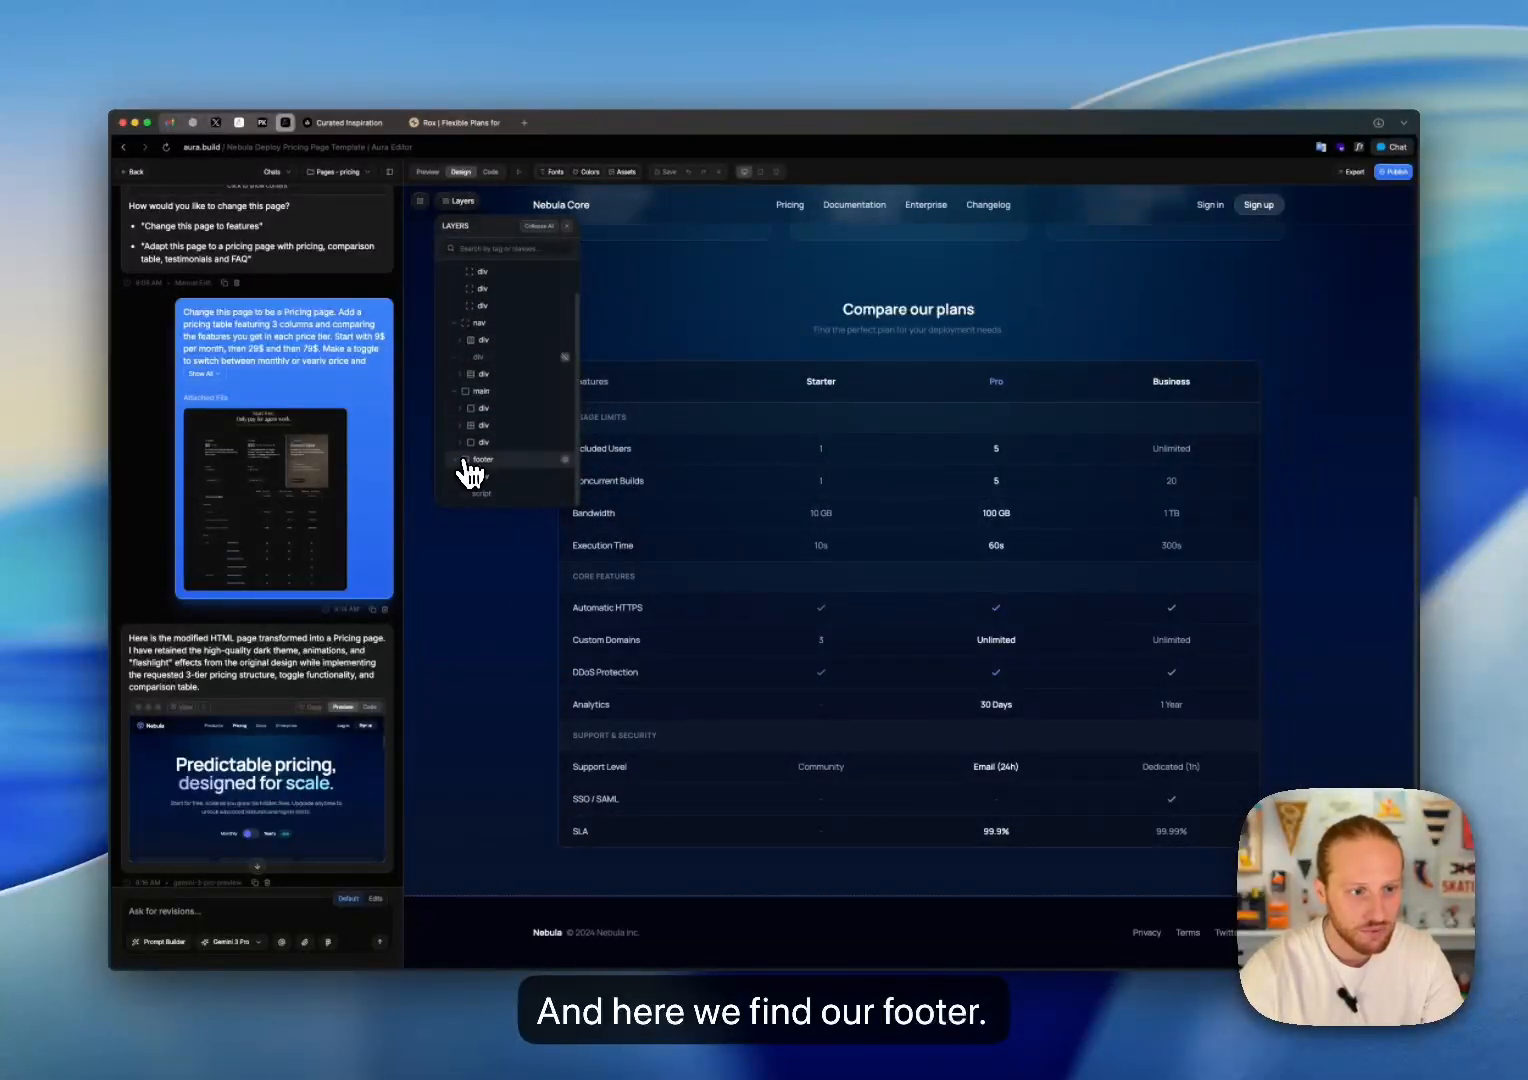
scroll(462, 440, "down", 1)
left_click(455, 409)
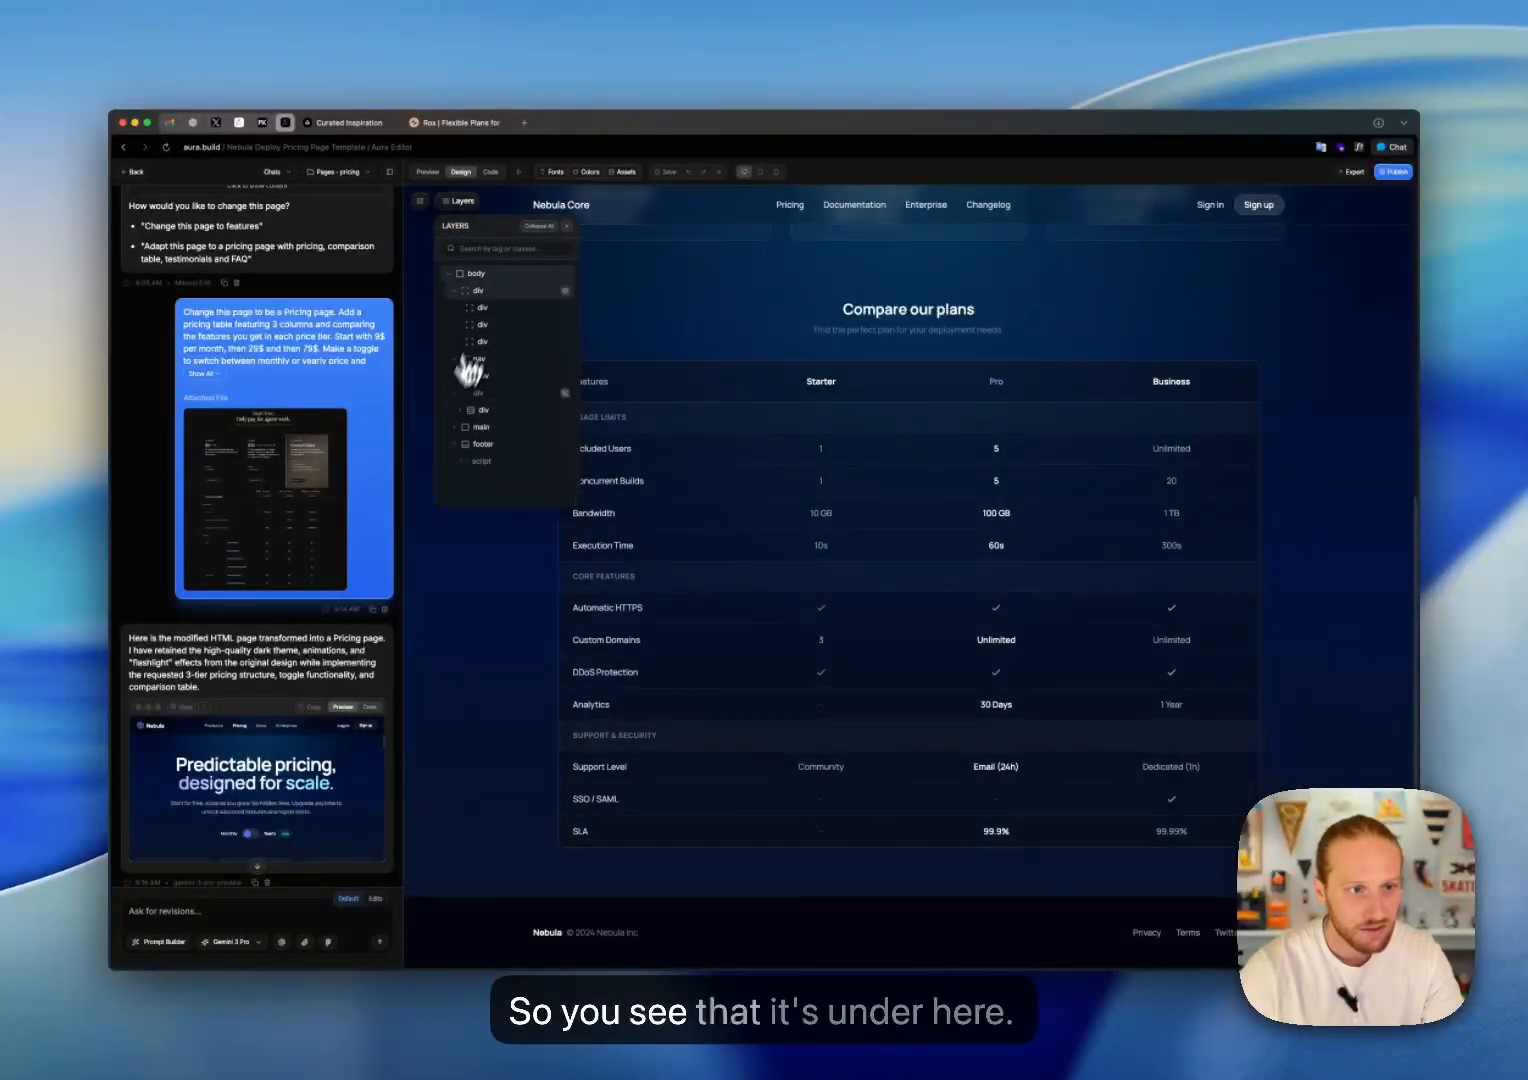
left_click(539, 228)
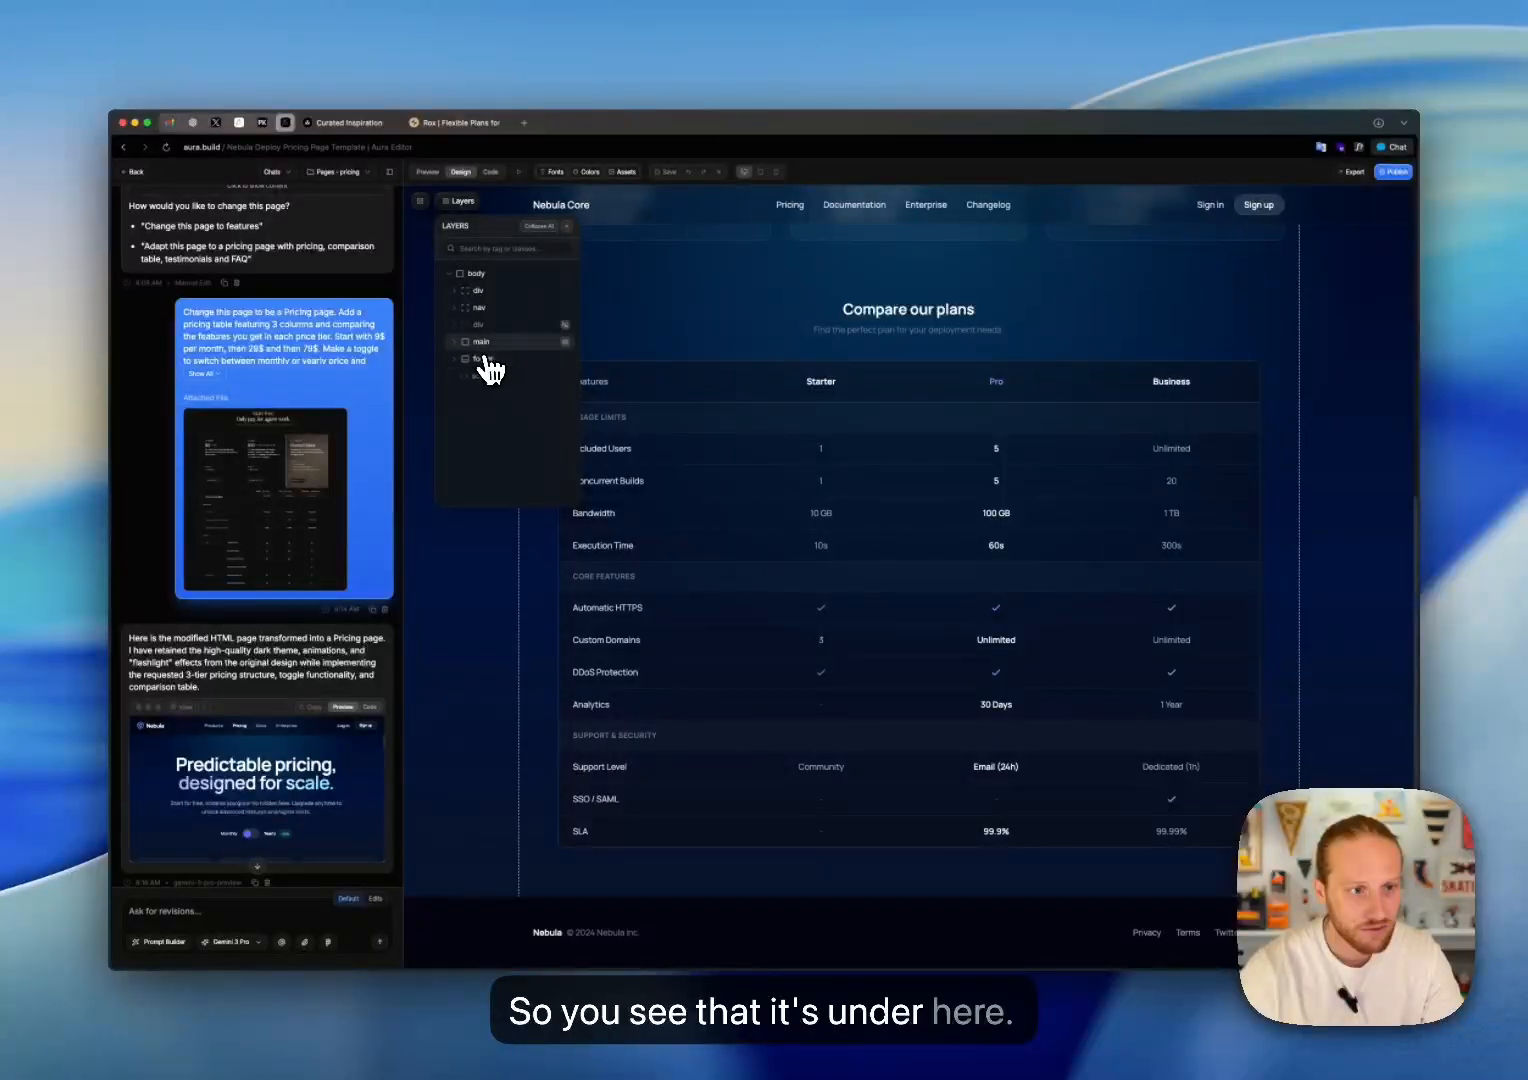
Step: Replace the code of the pricing page's footer with the footer copied from the home page, and close the element editor
left_click(477, 275)
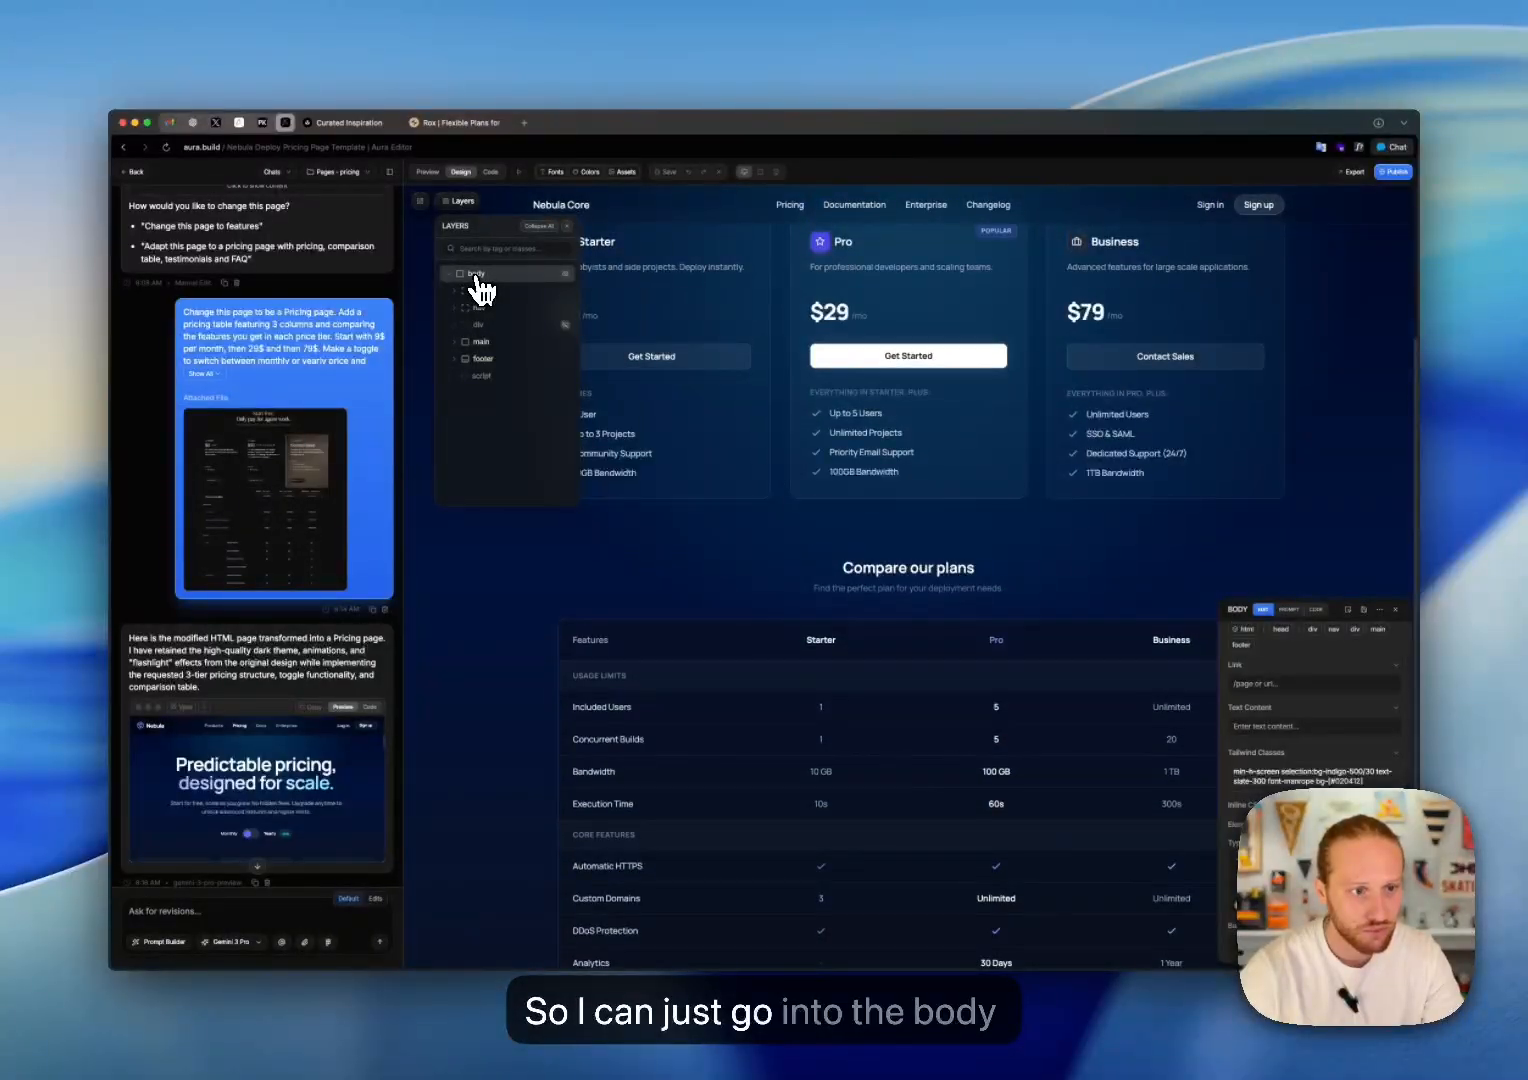
right_click(478, 276)
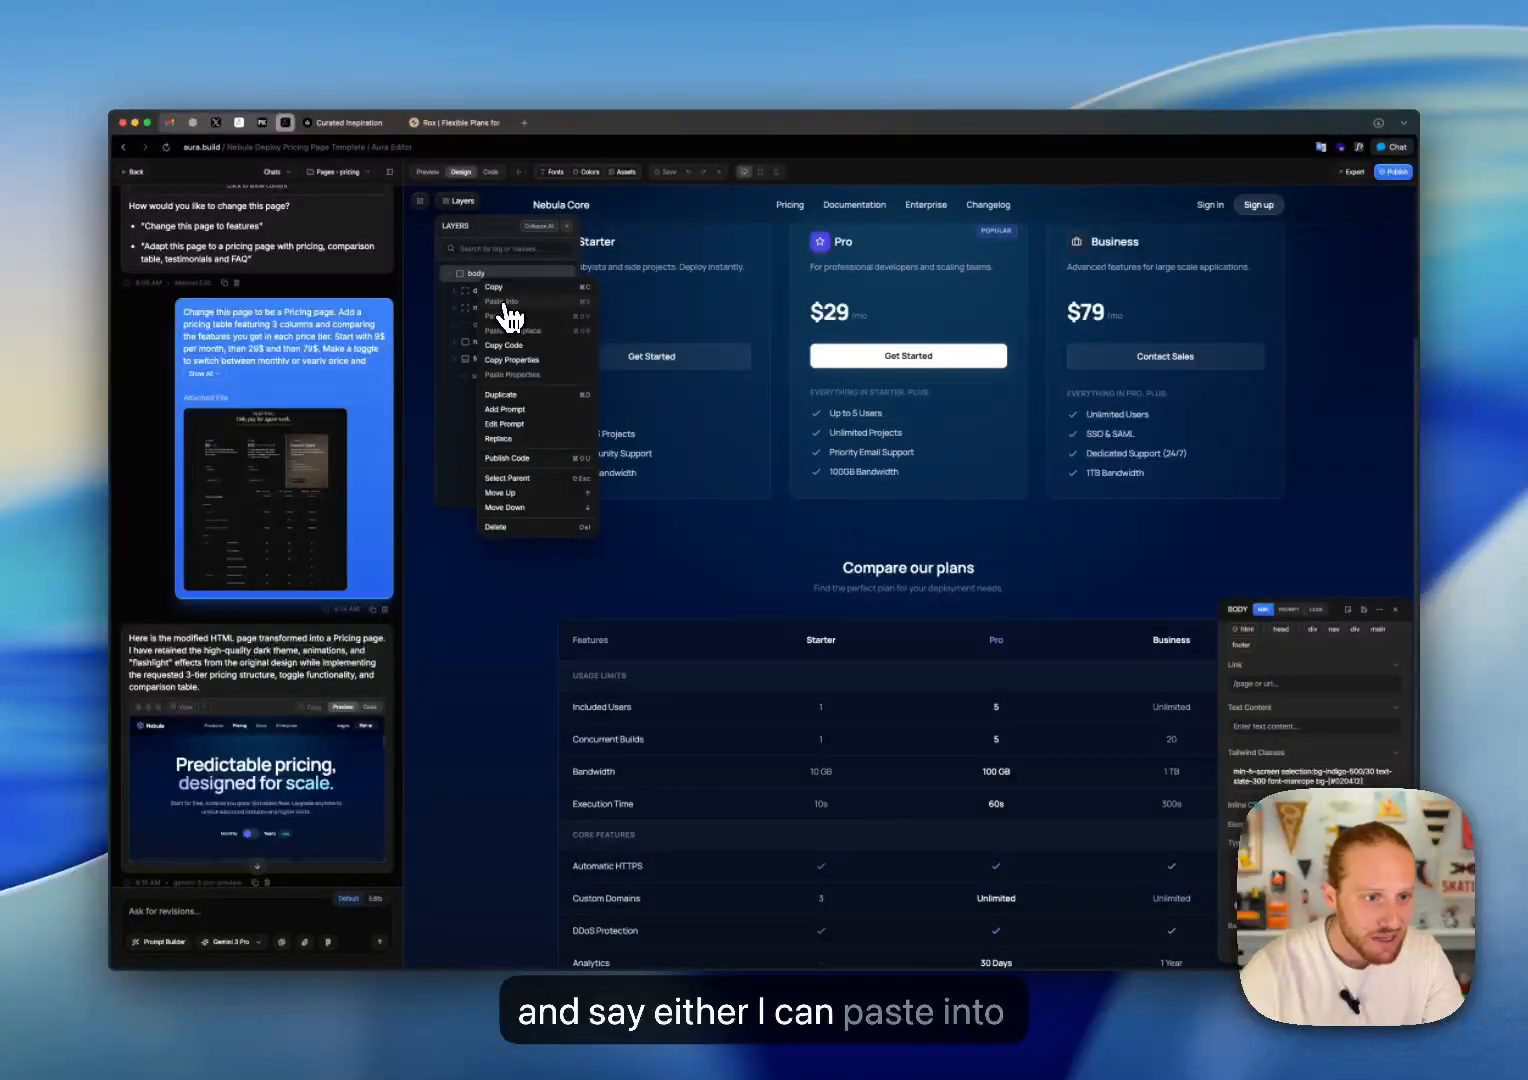
left_click(468, 362)
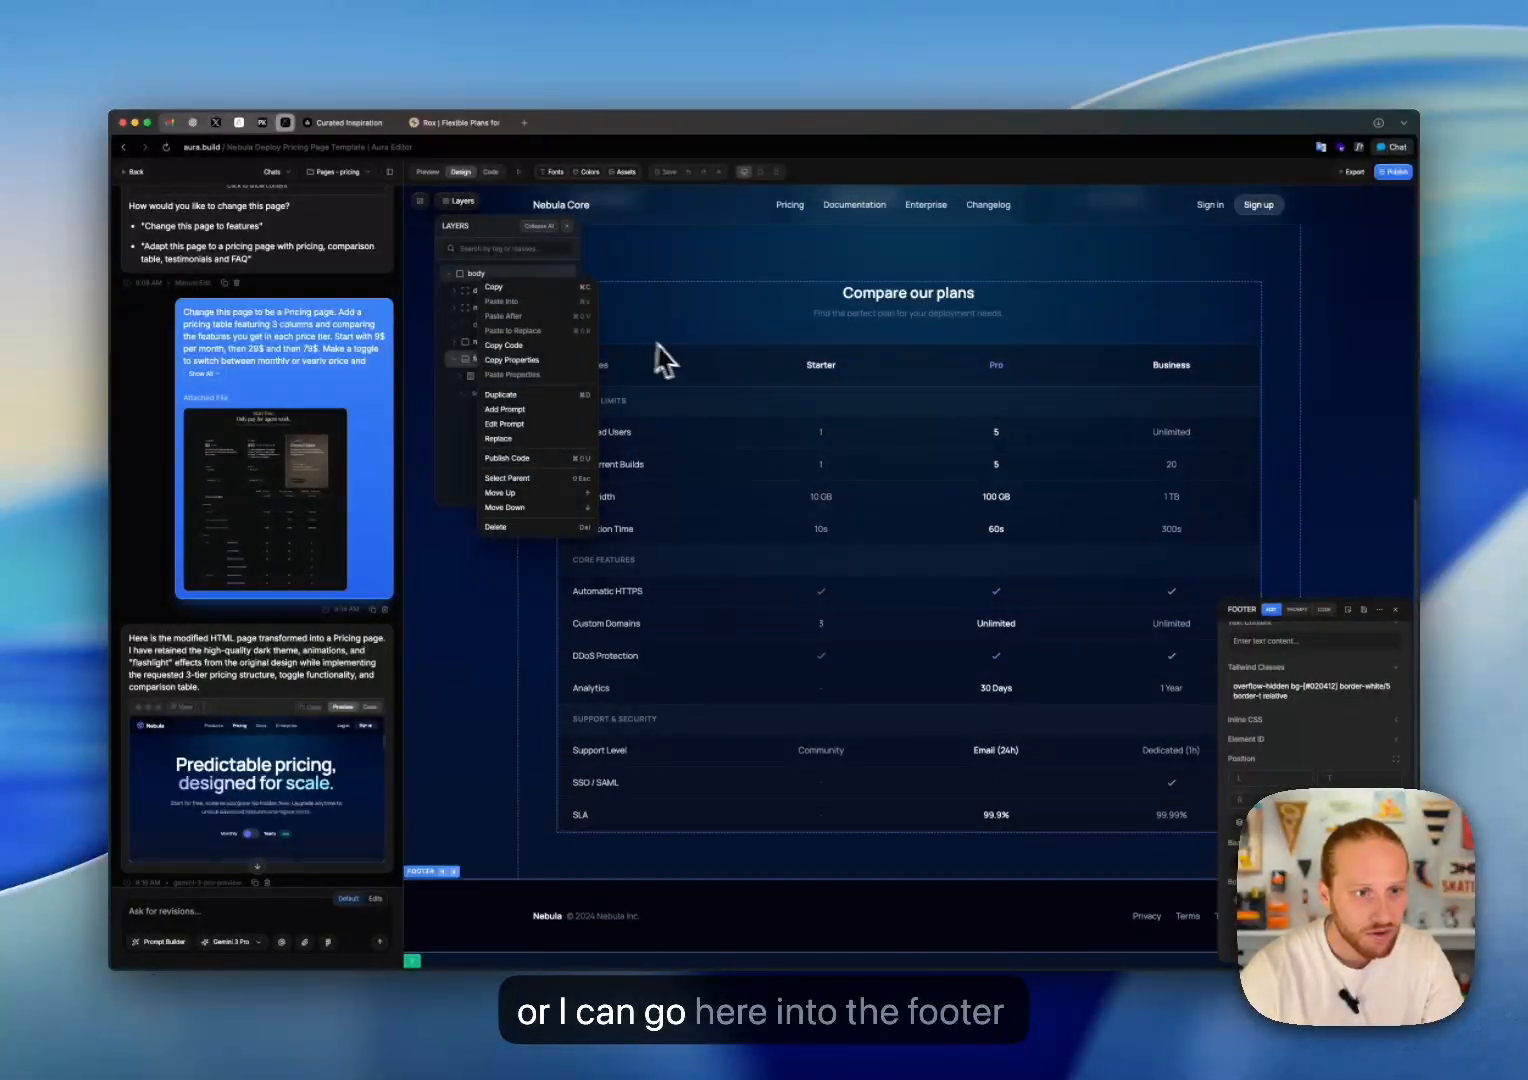
left_click(1326, 611)
left_click(1304, 709)
key("super+a")
key("super+v")
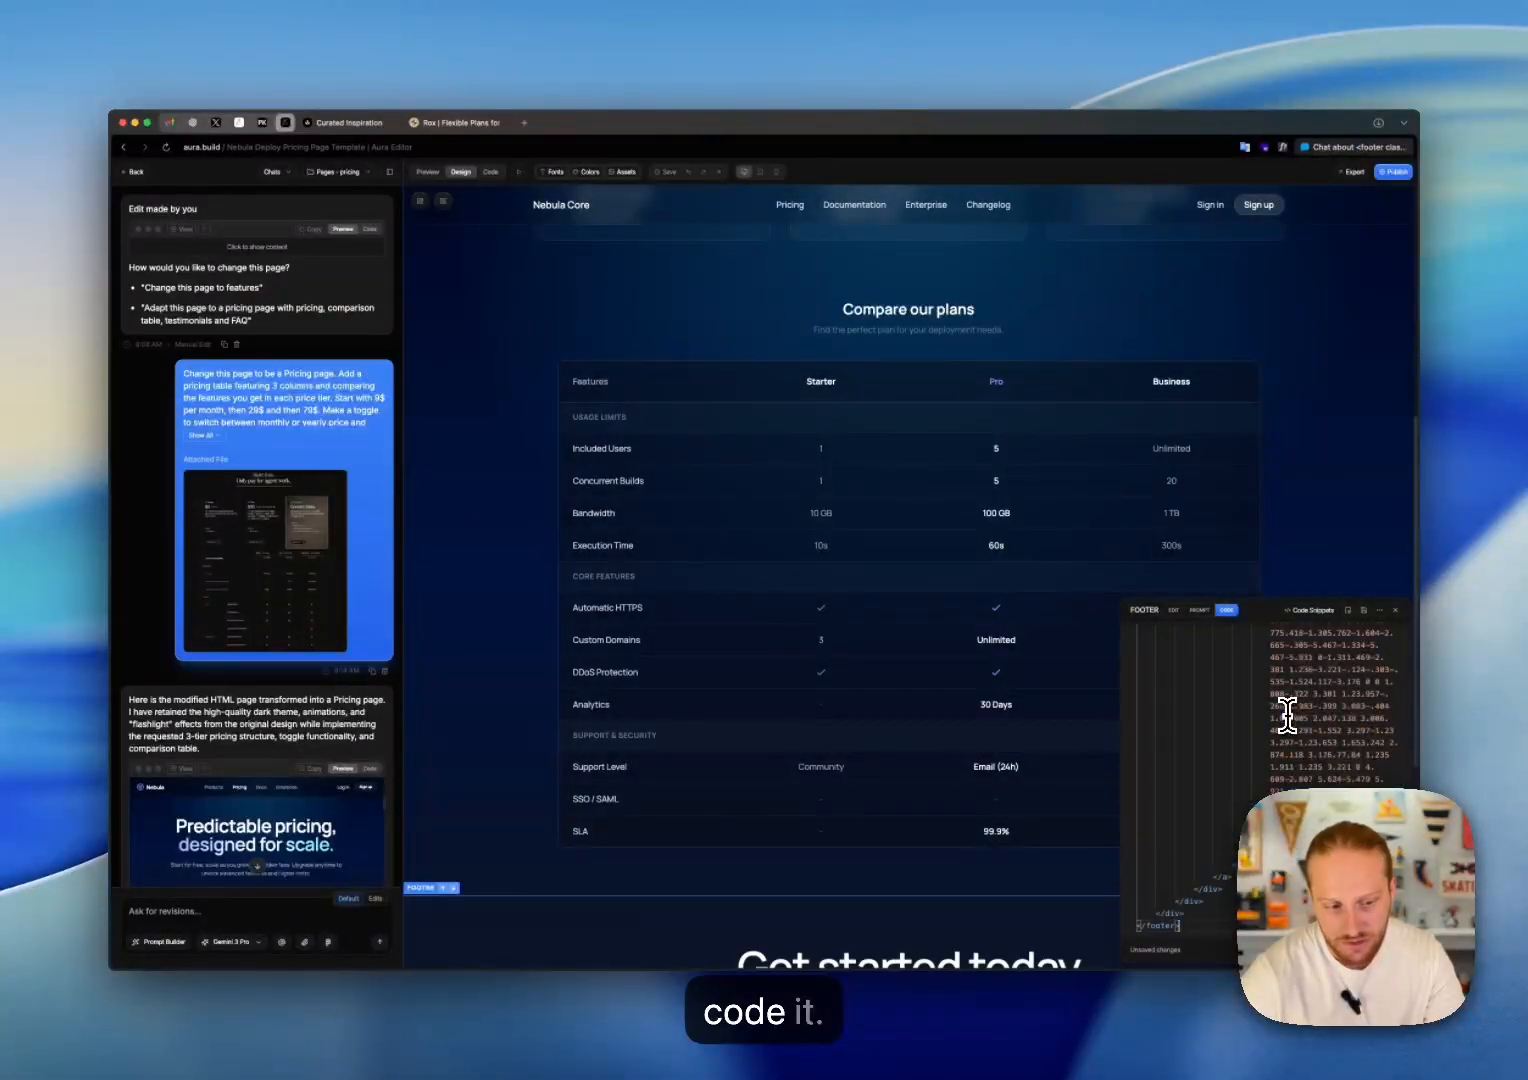
scroll(1030, 801, "down", 5)
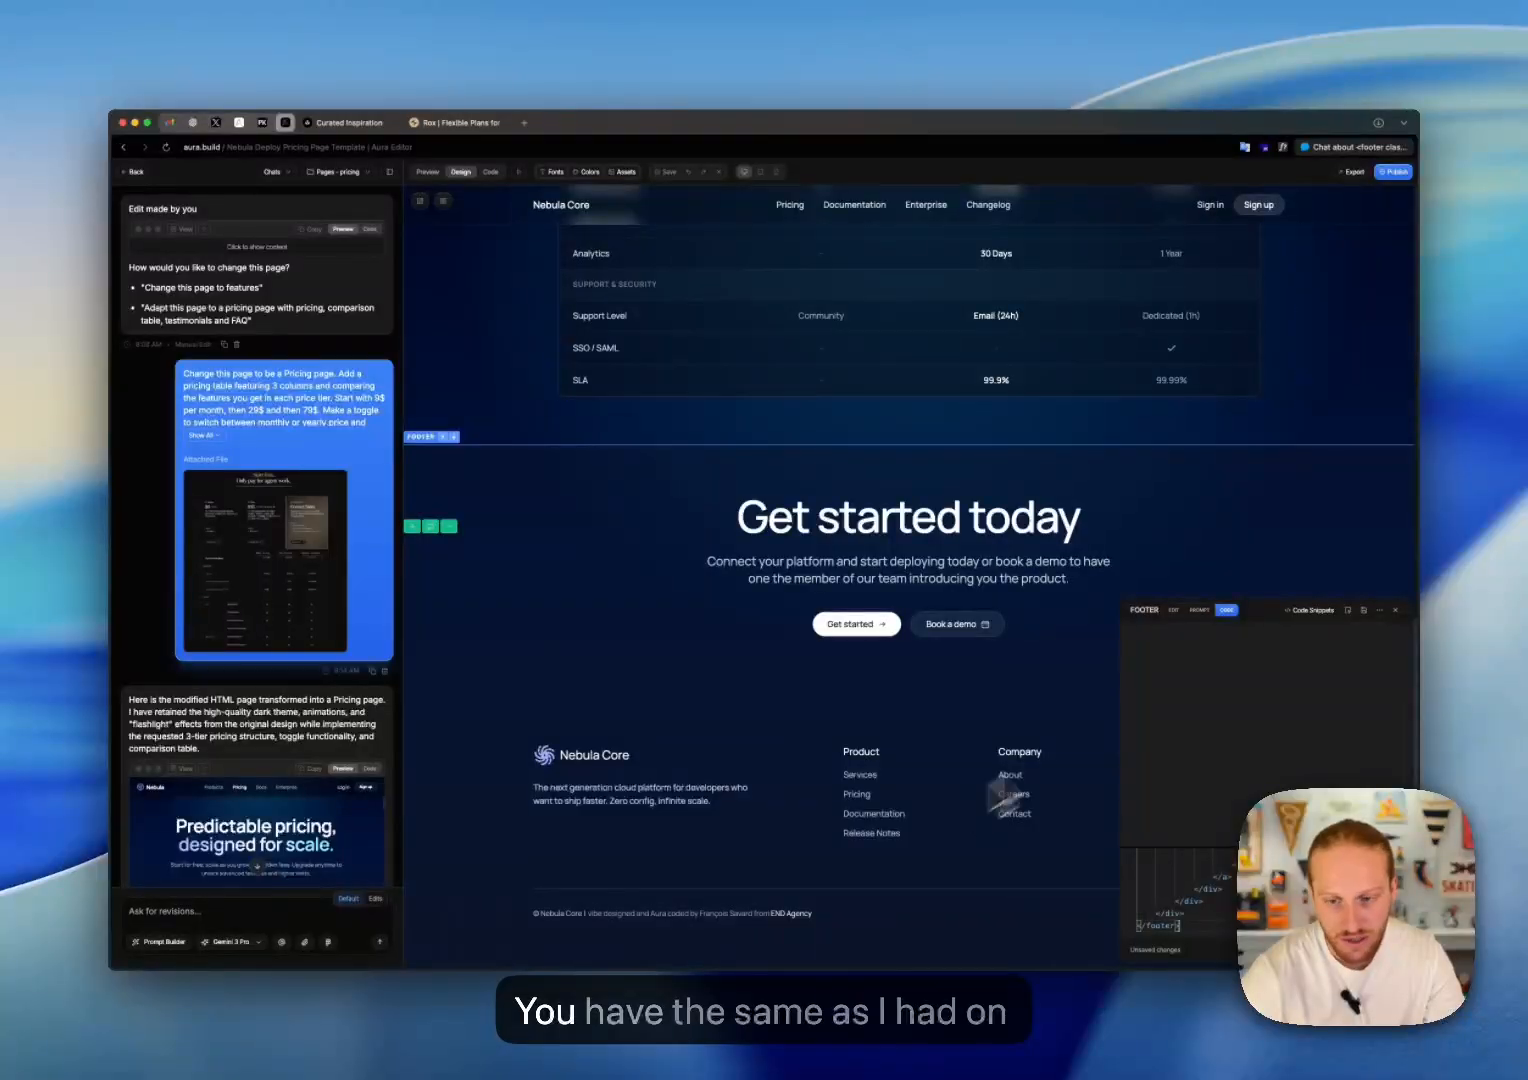
left_click(1363, 612)
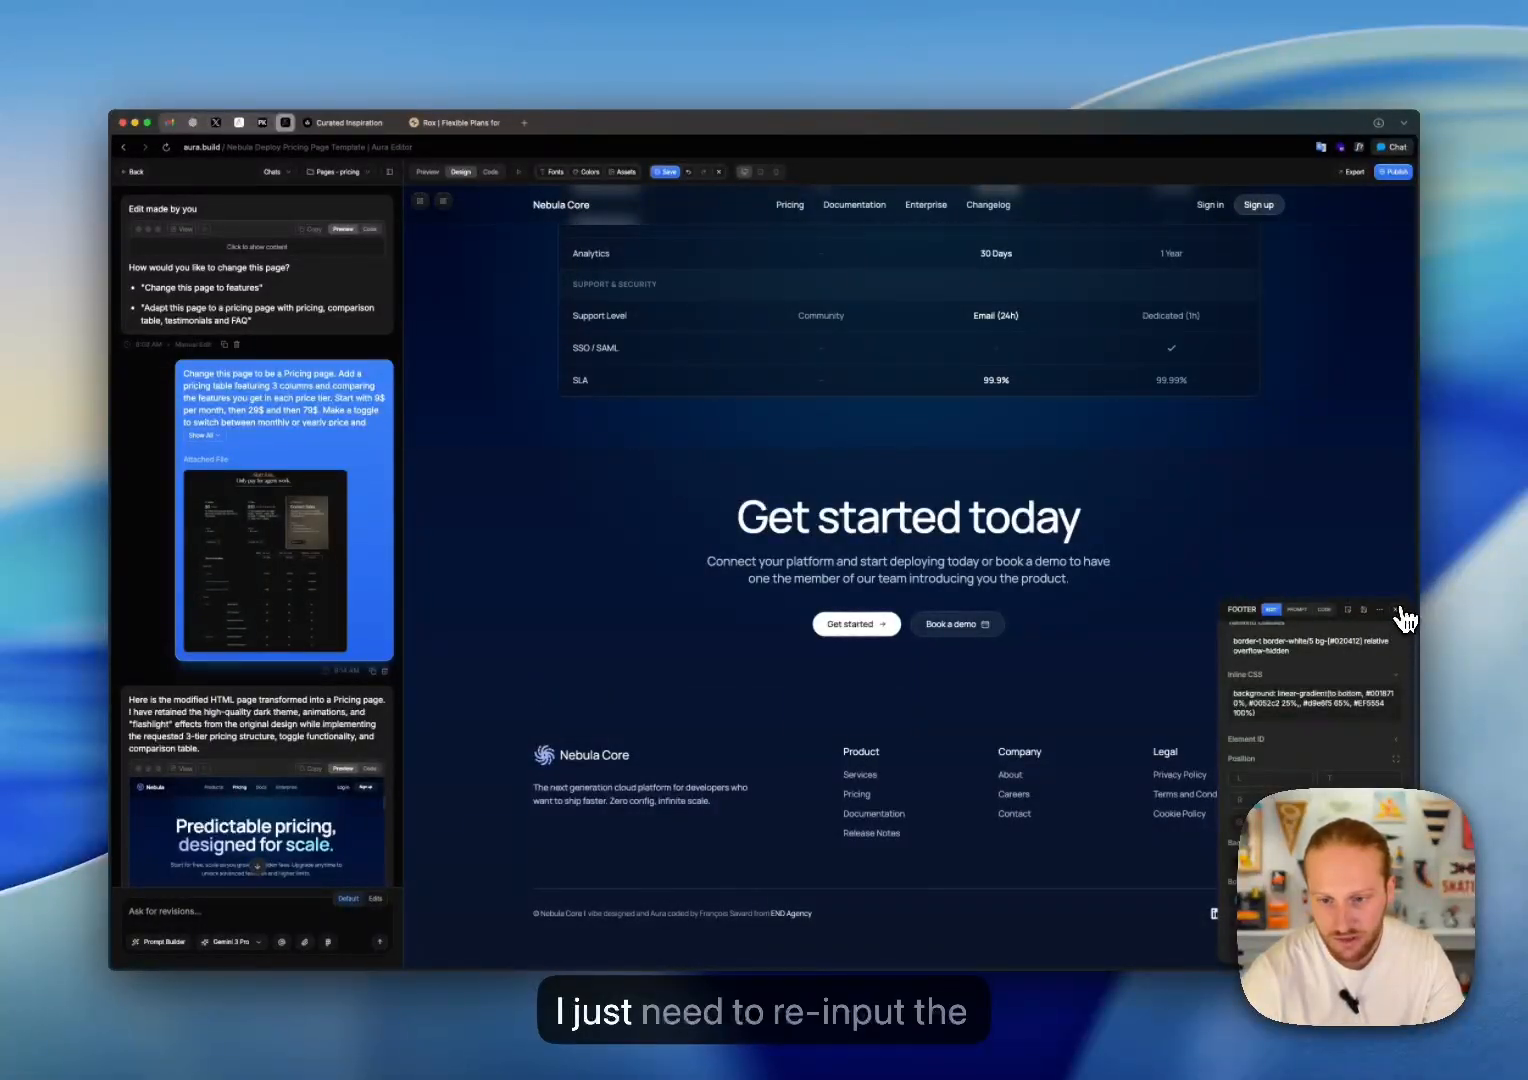
left_click(1397, 611)
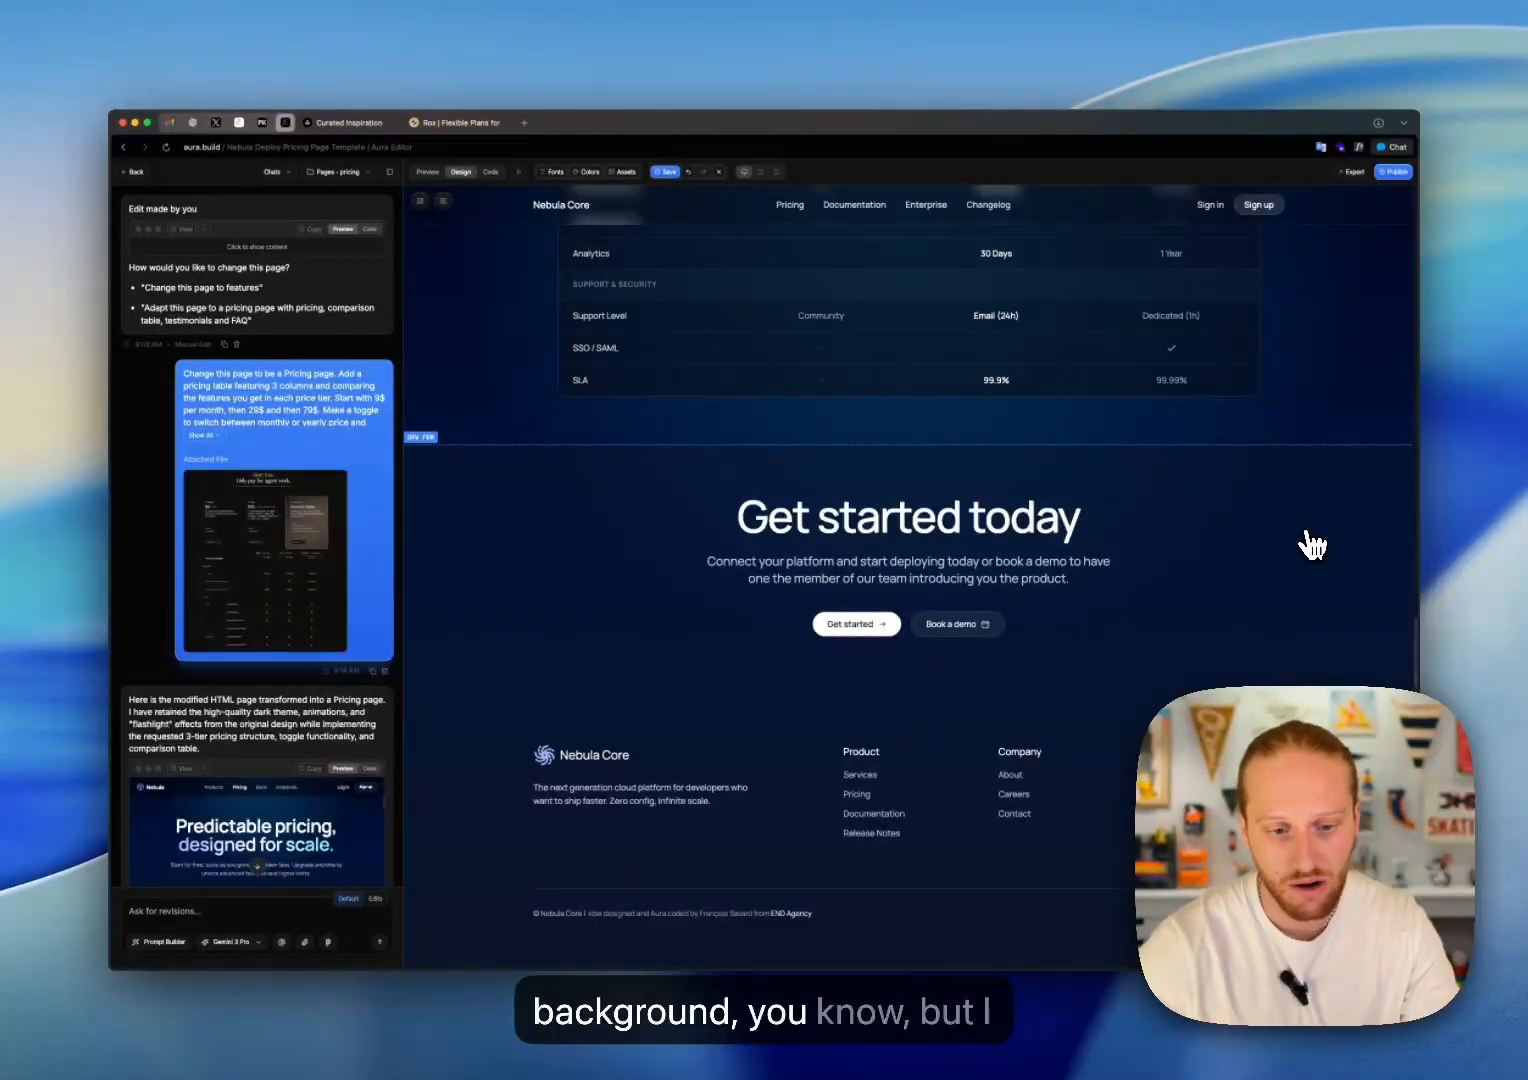
Step: Set the top padding of the content container inside the pricing page's pasted footer to 28
scroll(1325, 424, "up", 2)
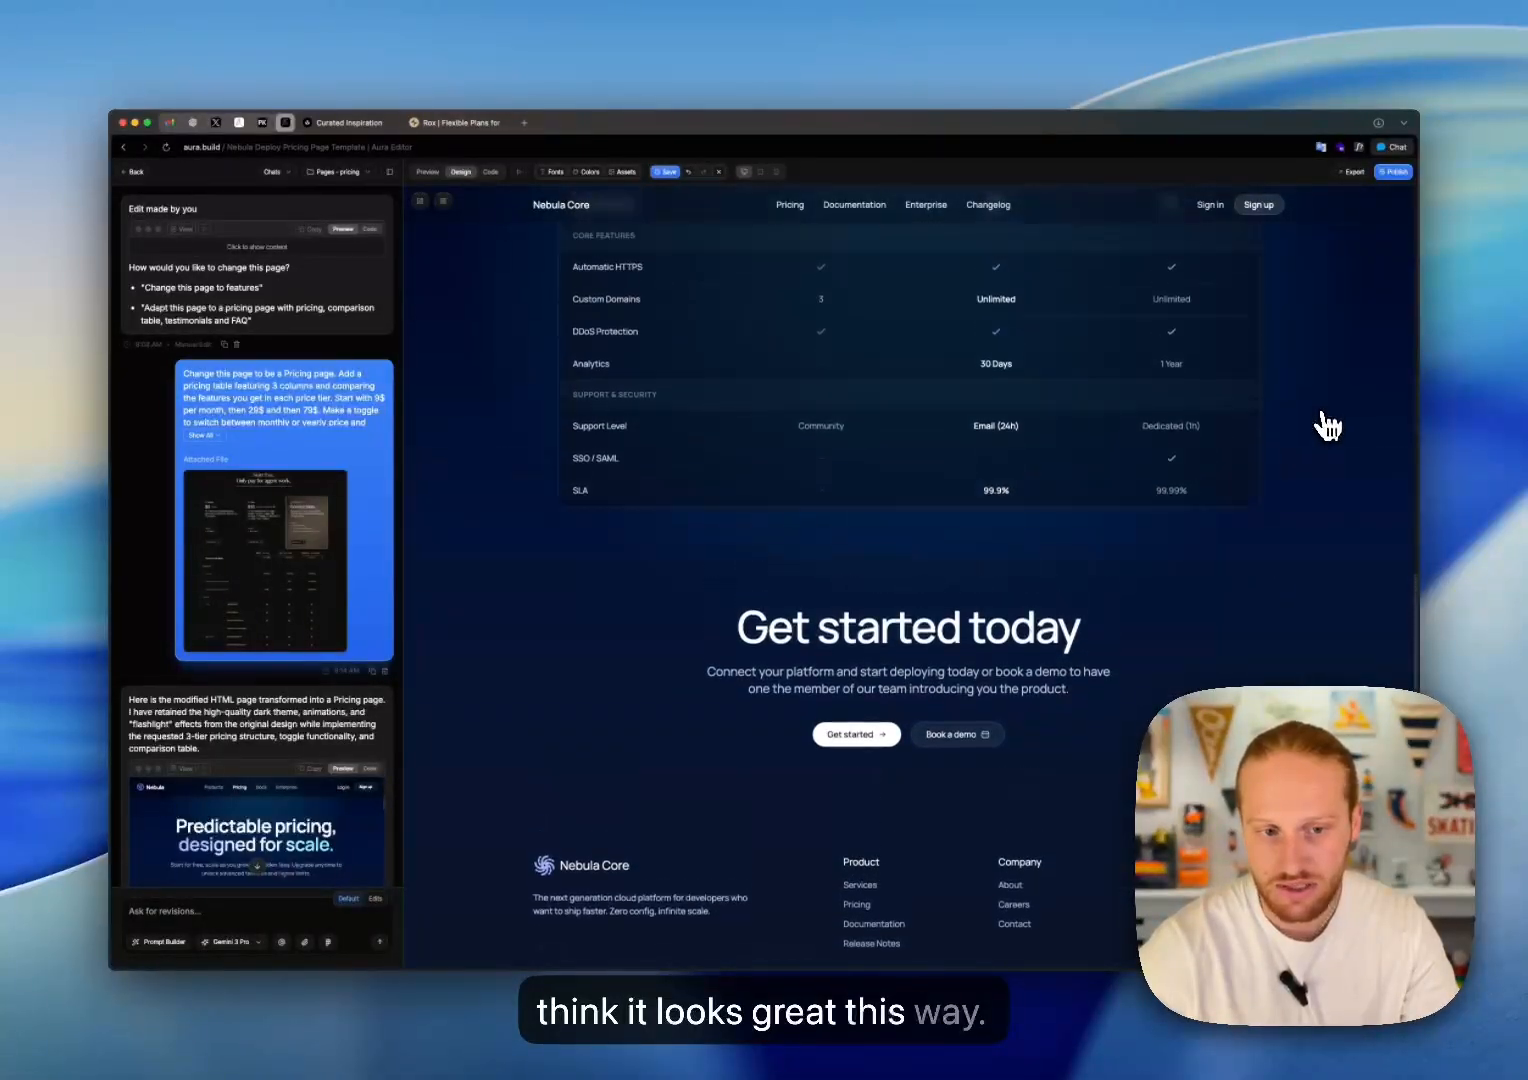
scroll(1325, 424, "up", 10)
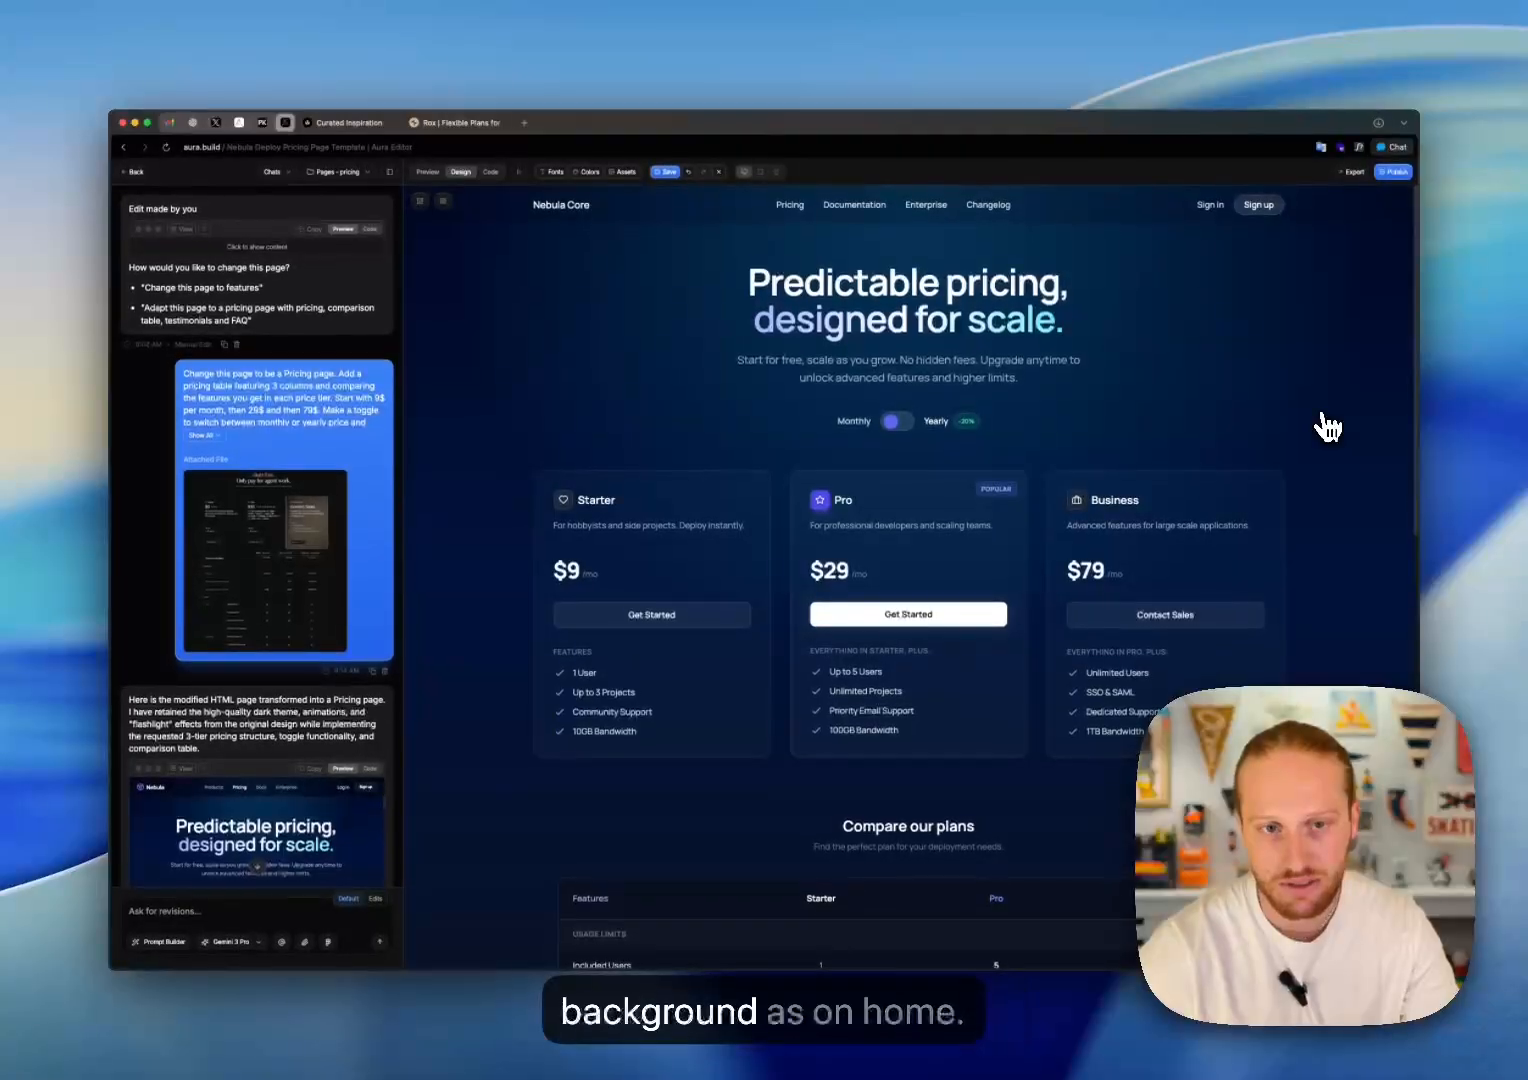
scroll(1328, 427, "down", 15)
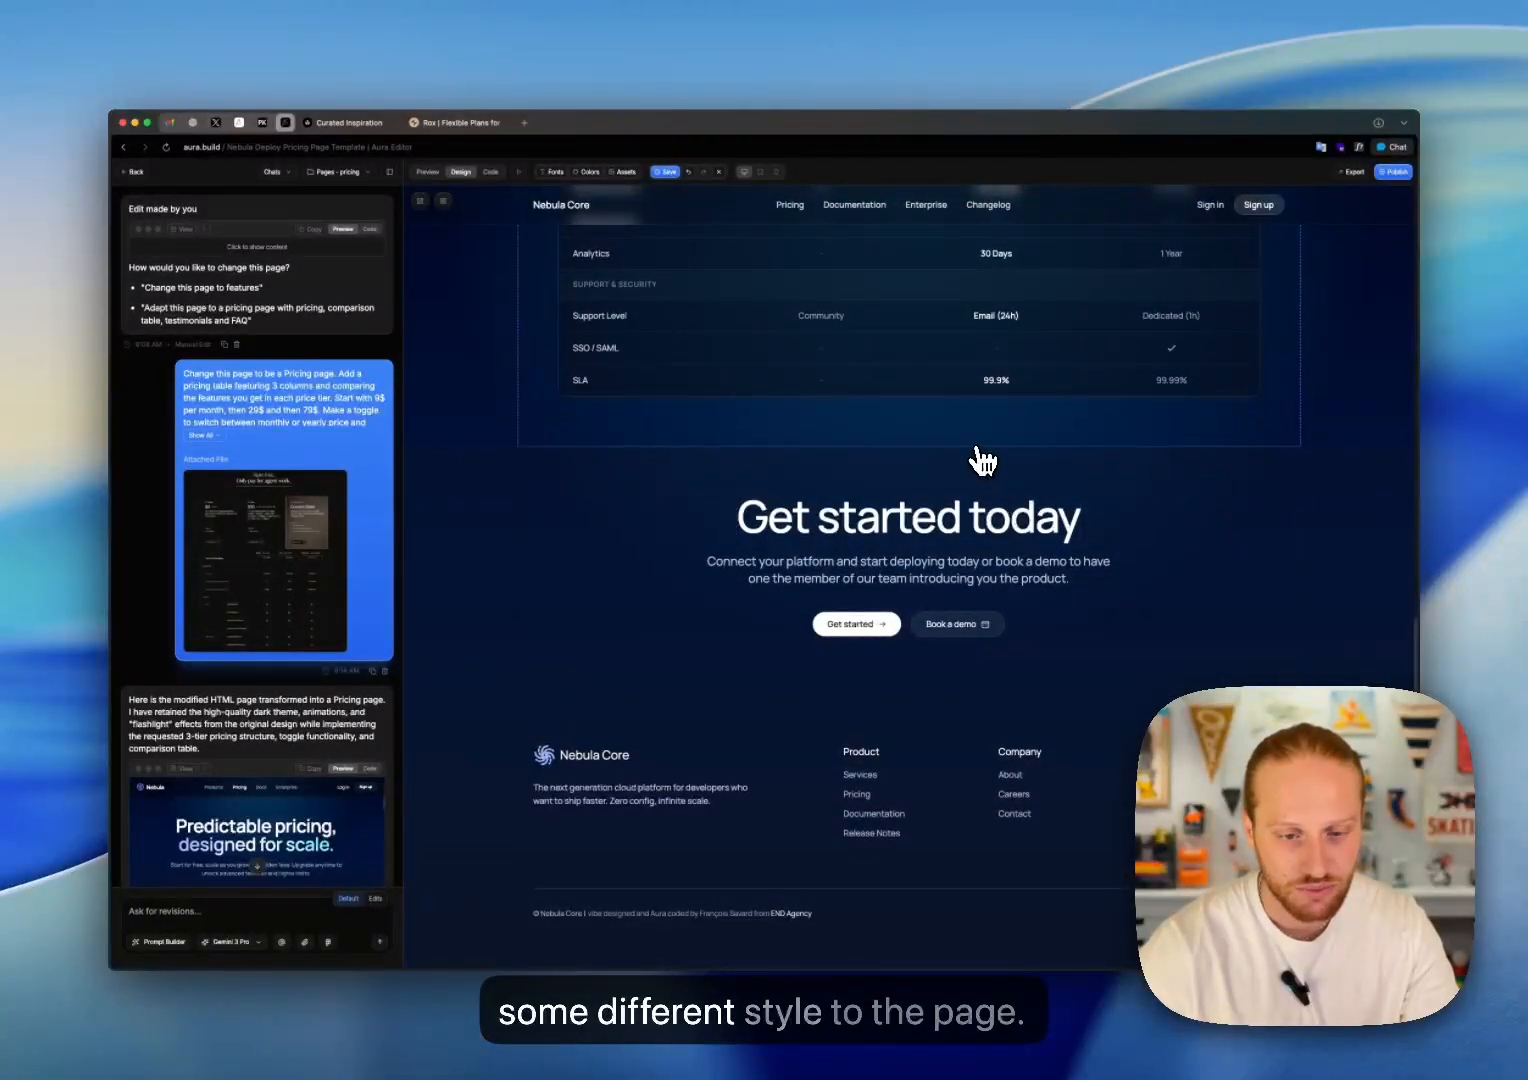
left_click(970, 494)
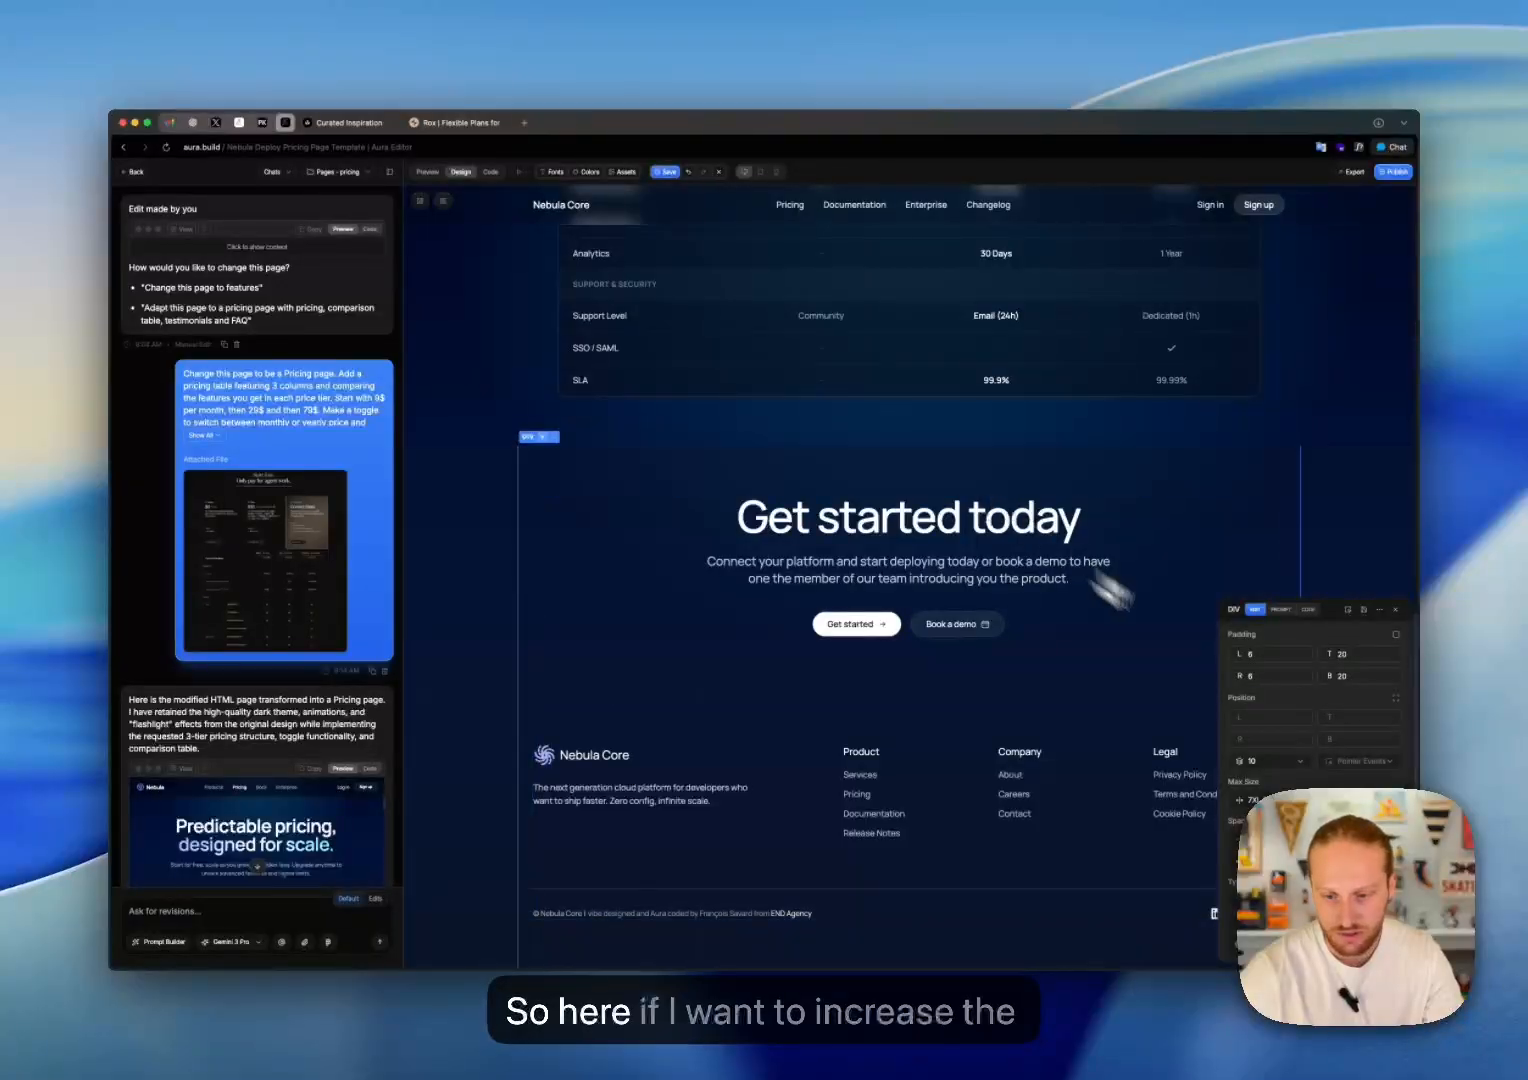
left_click(1336, 654)
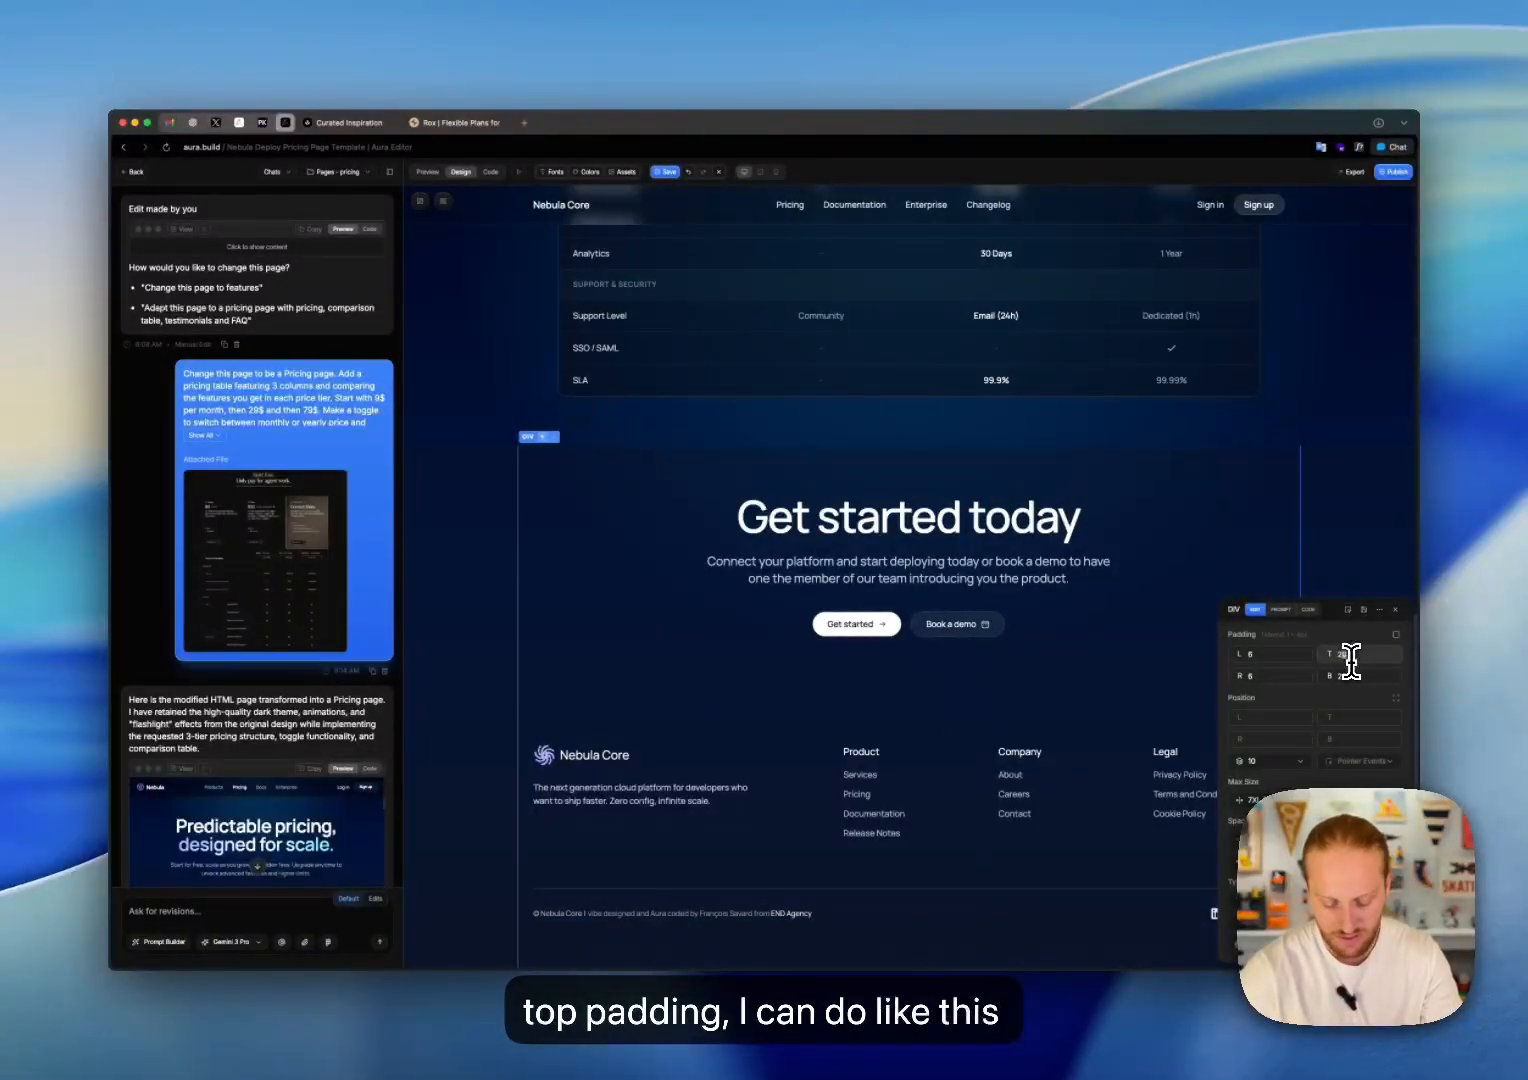
type("24")
key("BackSpace")
type("8")
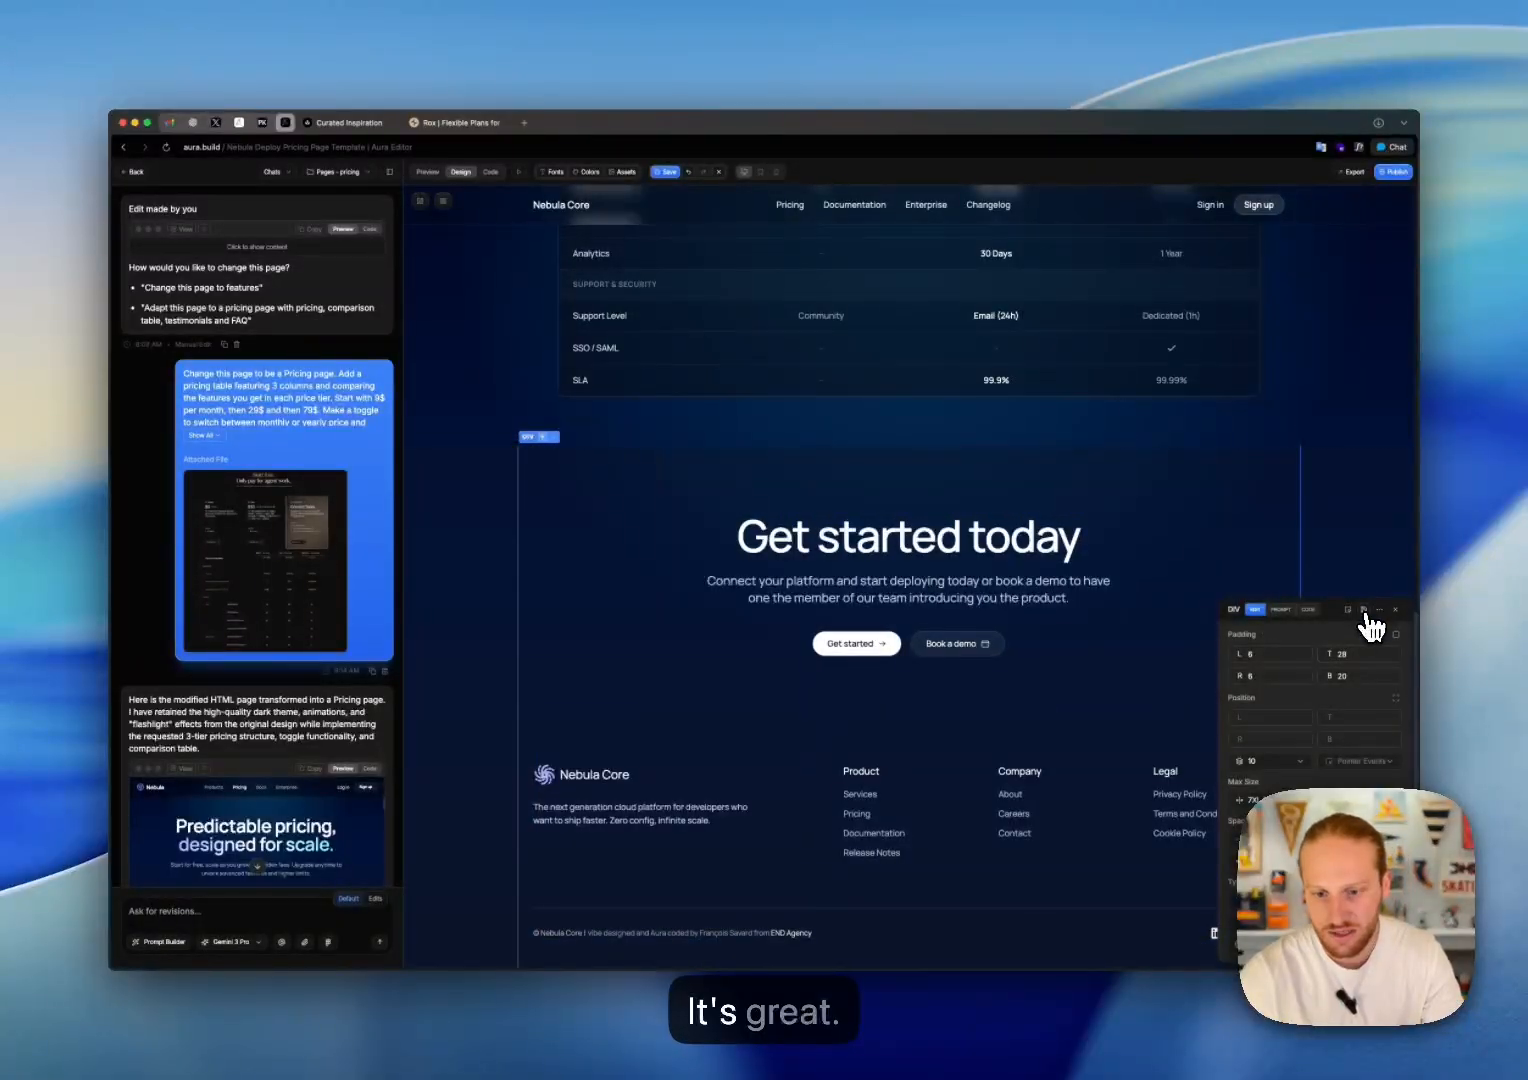
left_click(1364, 612)
Step: Review the pricing page in Preview mode, testing the monthly/yearly toggle and checking the comparison table and footer
scroll(1250, 535, "up", 15)
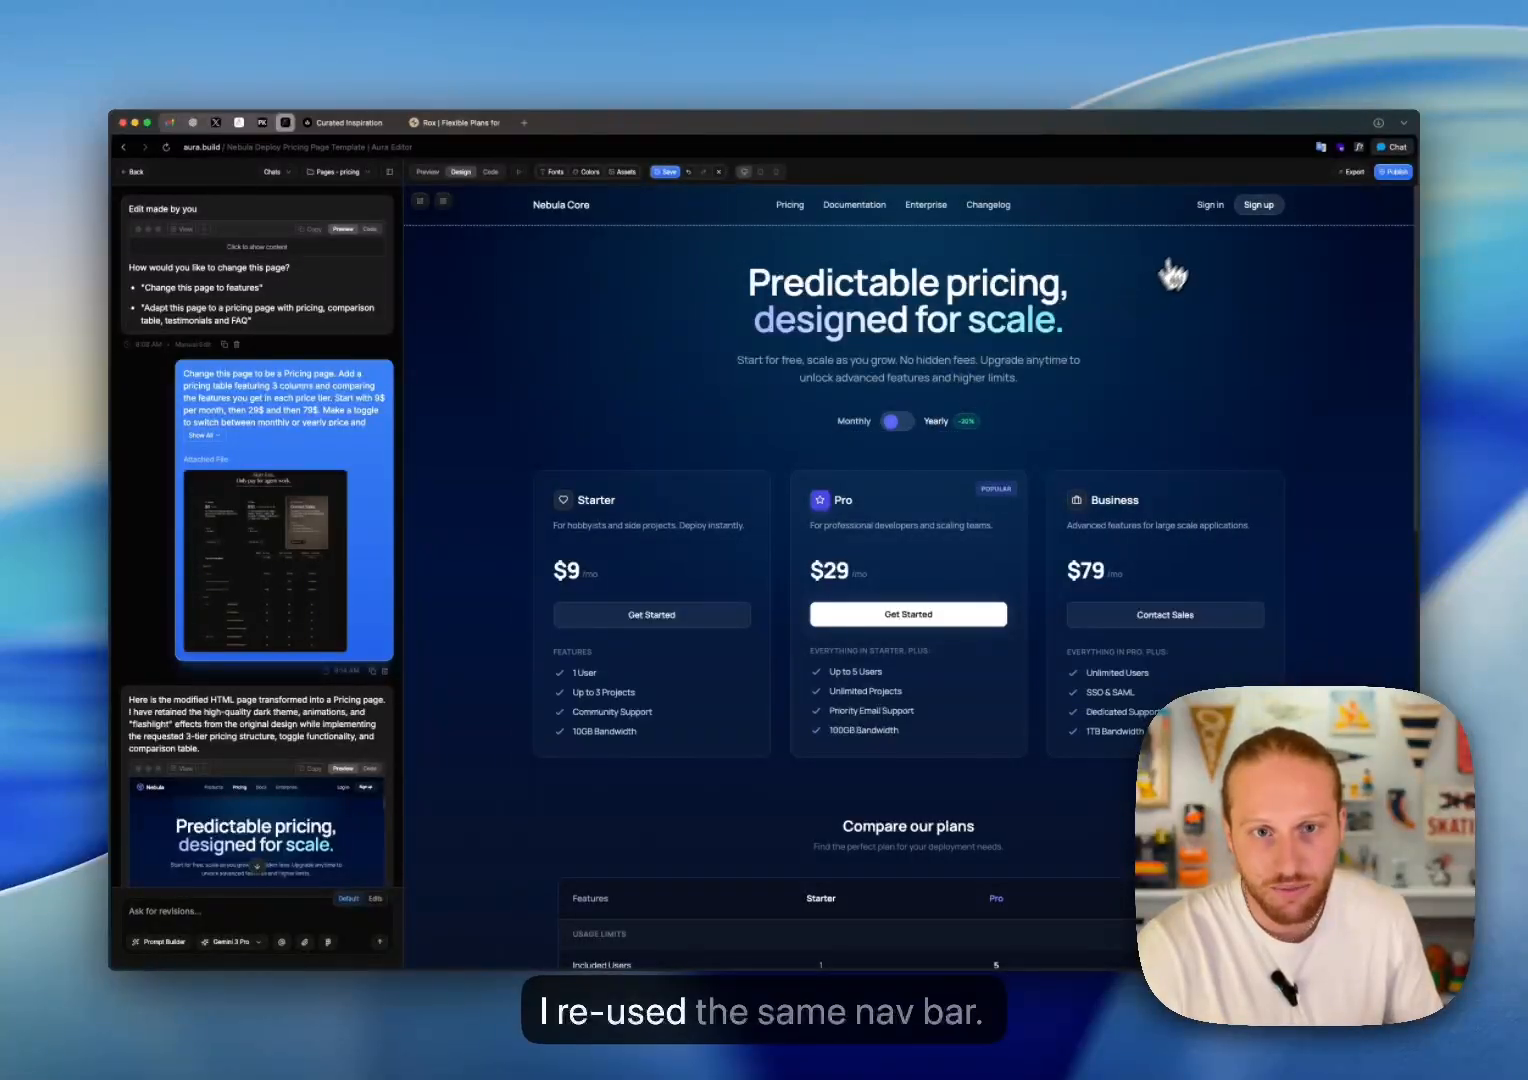
scroll(905, 470, "down", 15)
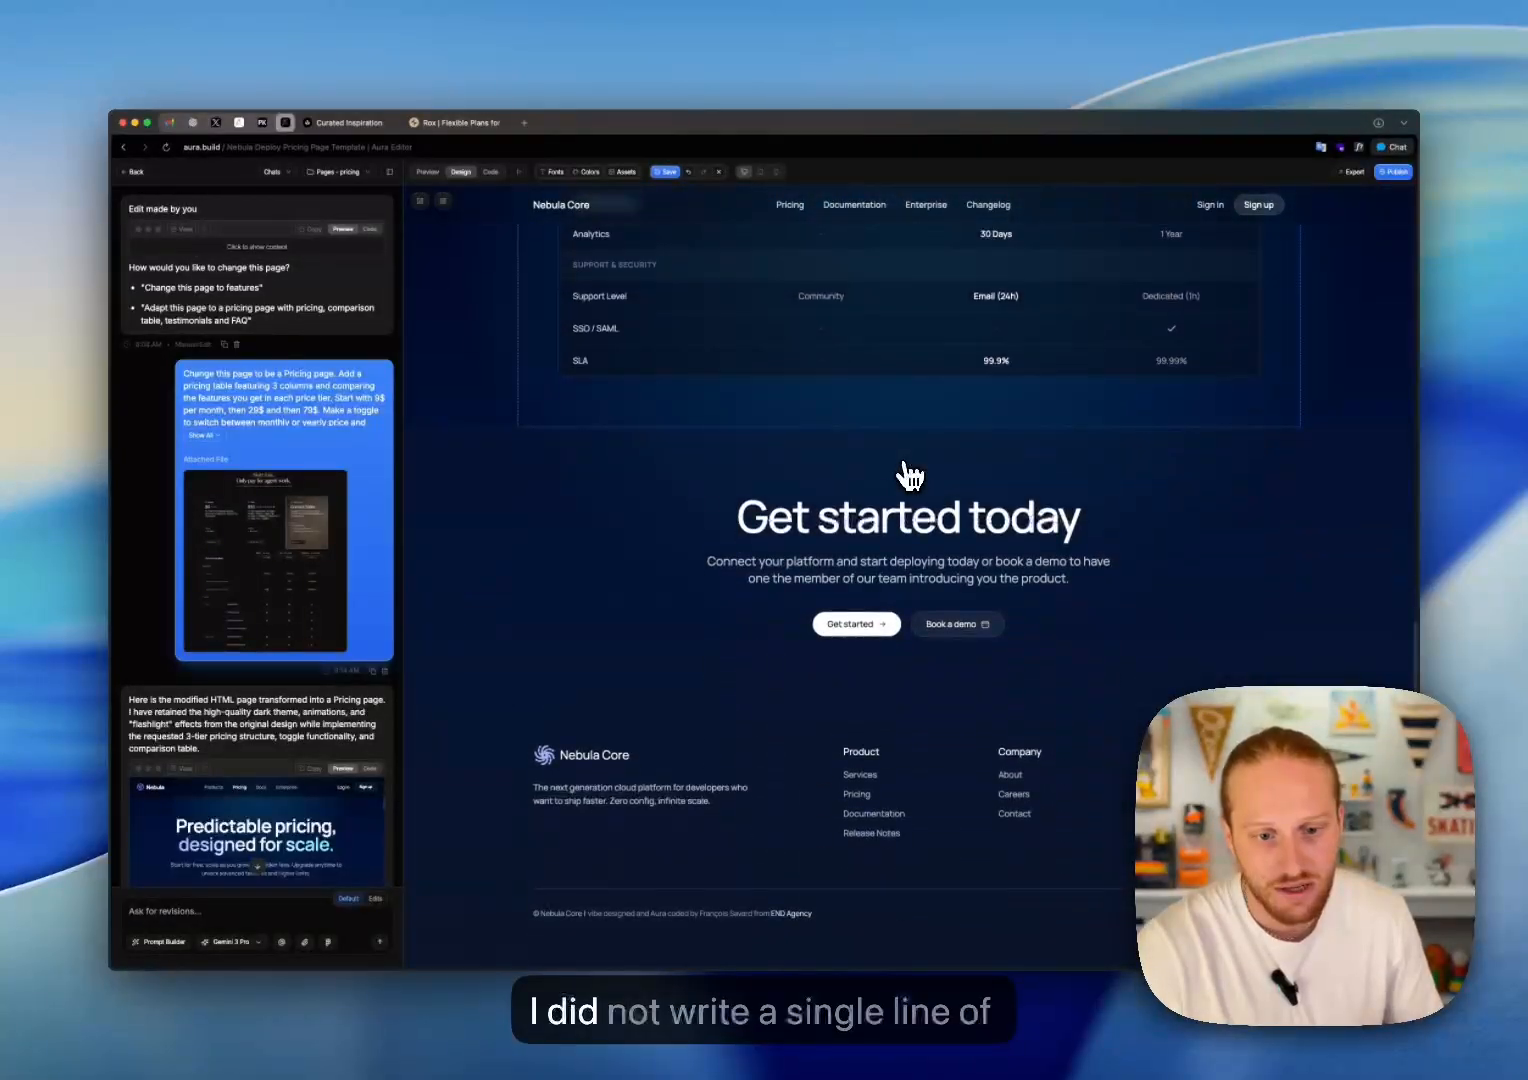
scroll(905, 470, "up", 20)
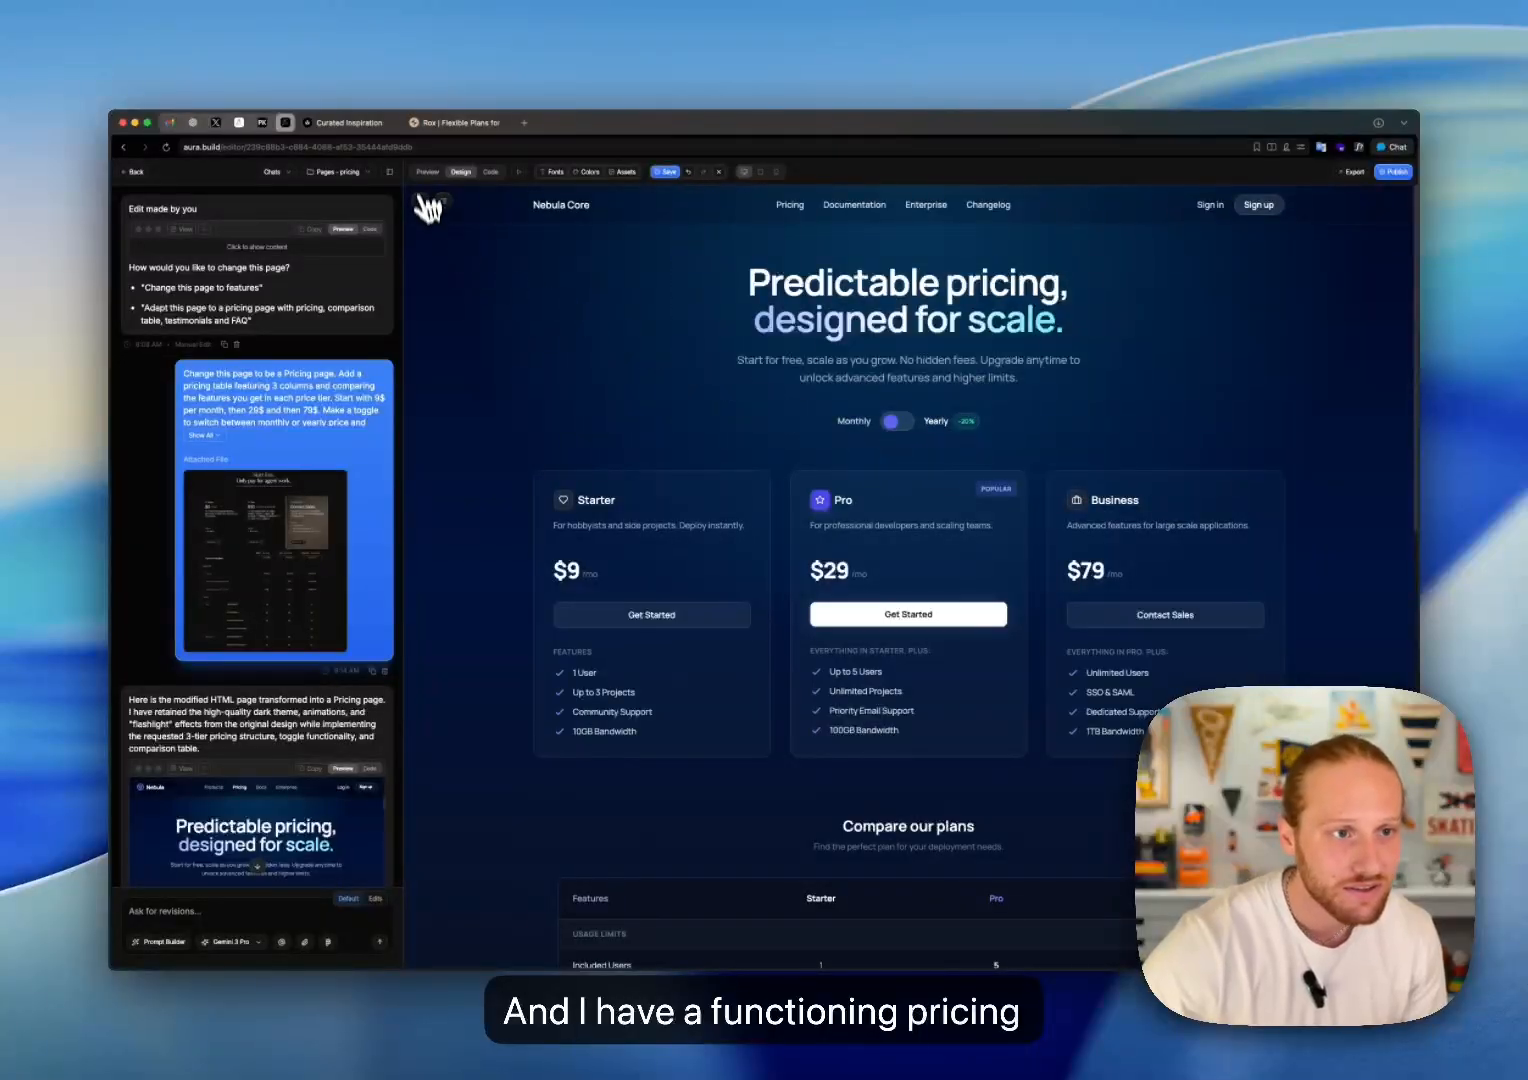
left_click(427, 172)
left_click(897, 423)
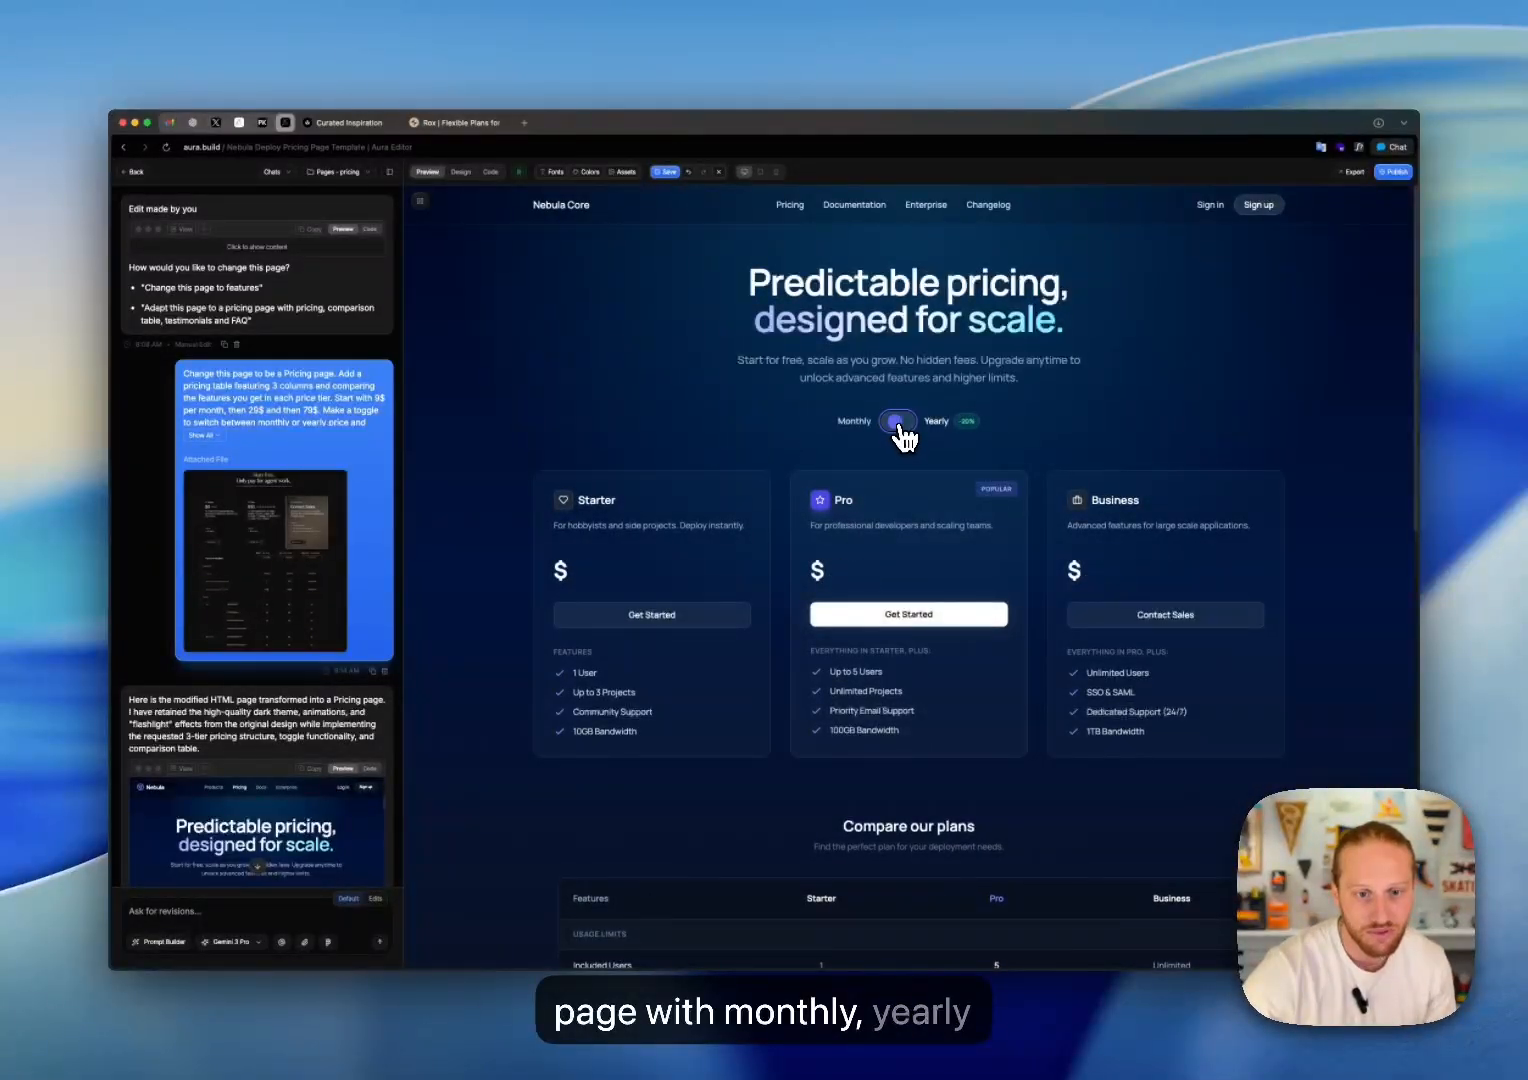
left_click(897, 423)
scroll(904, 440, "down", 3)
scroll(904, 440, "down", 5)
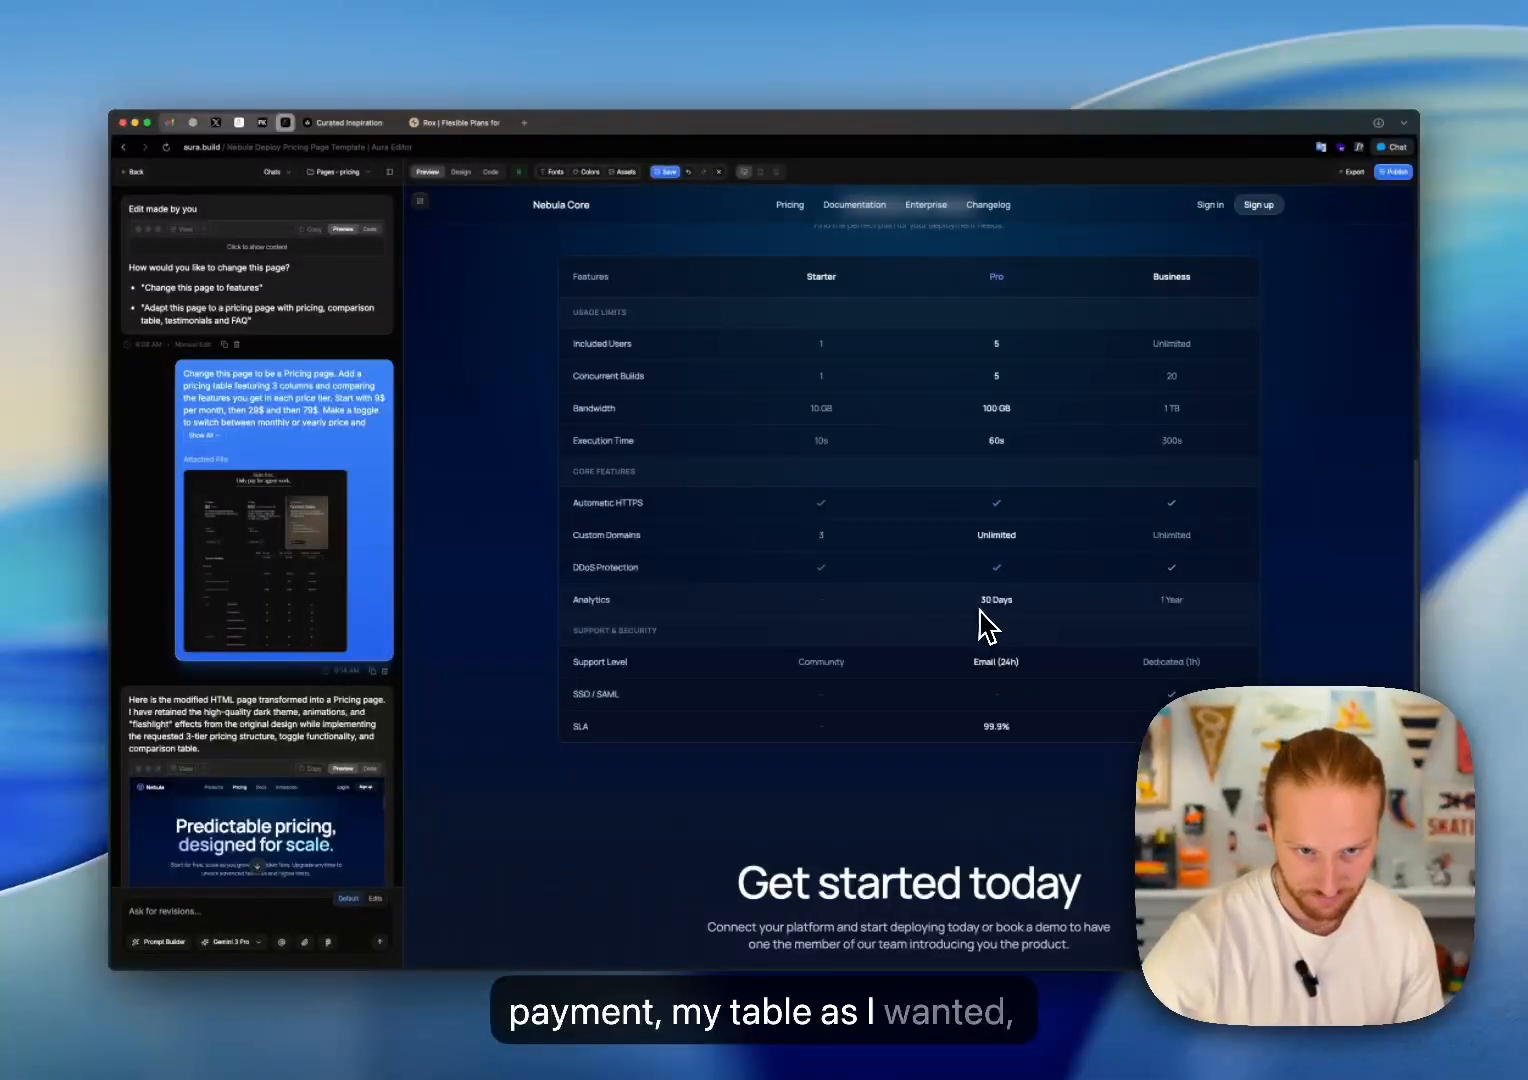
scroll(975, 610, "down", 1)
scroll(921, 552, "down", 4)
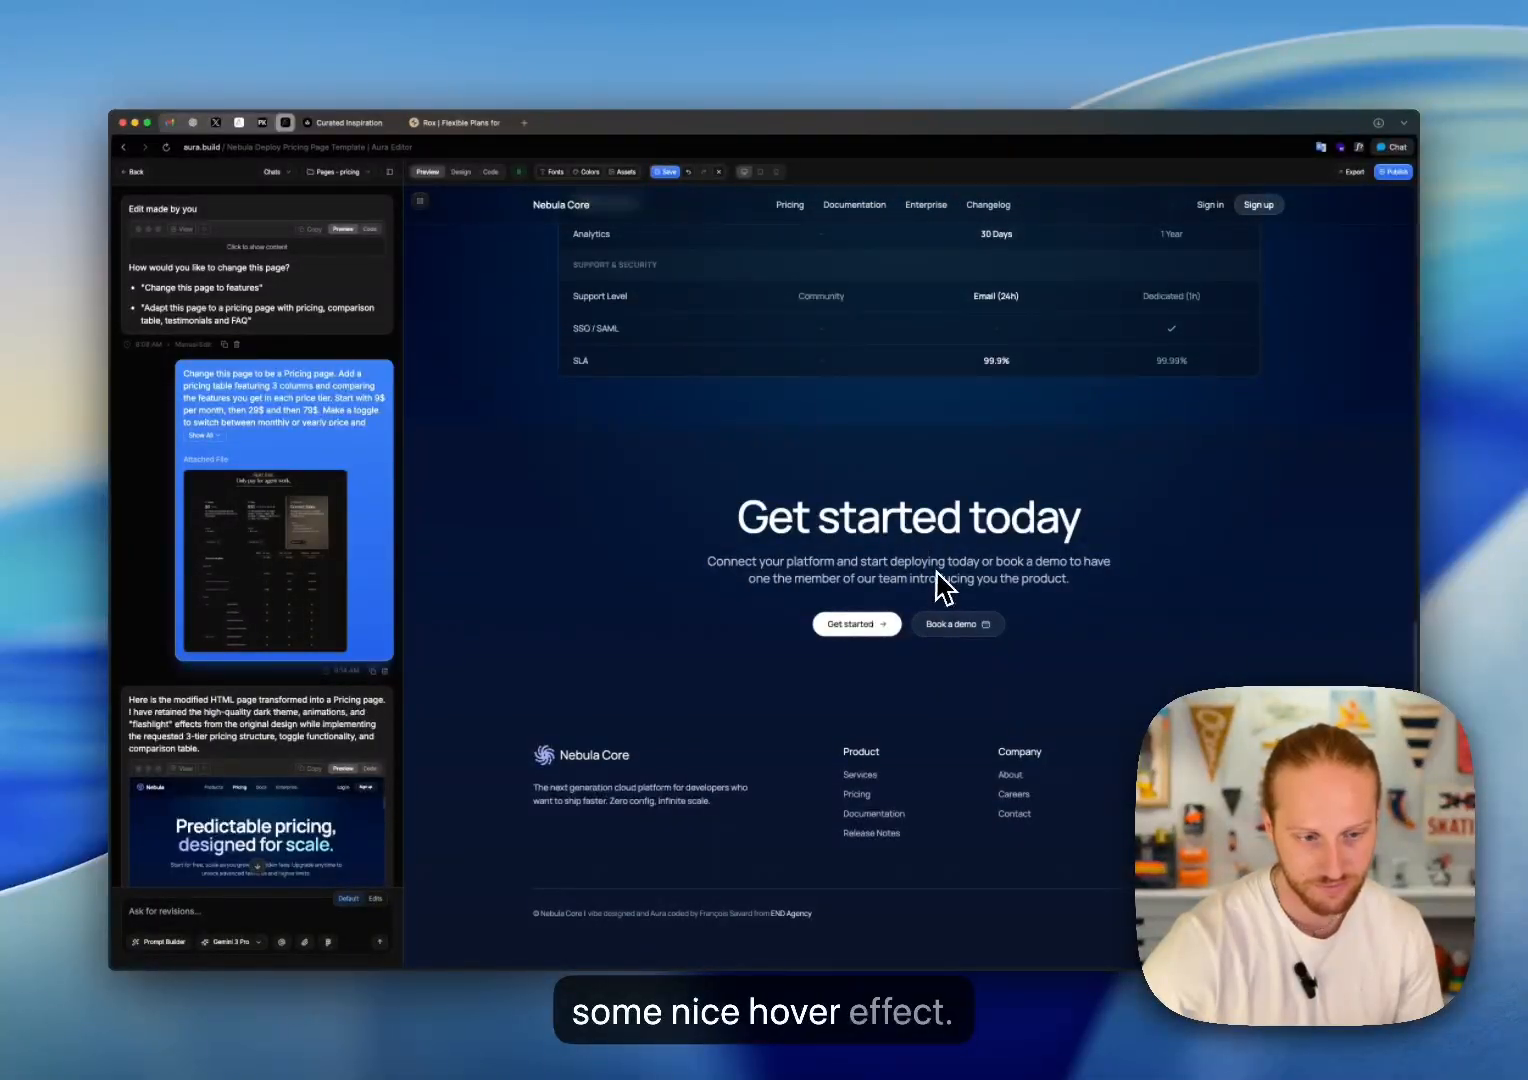
scroll(942, 580, "up", 15)
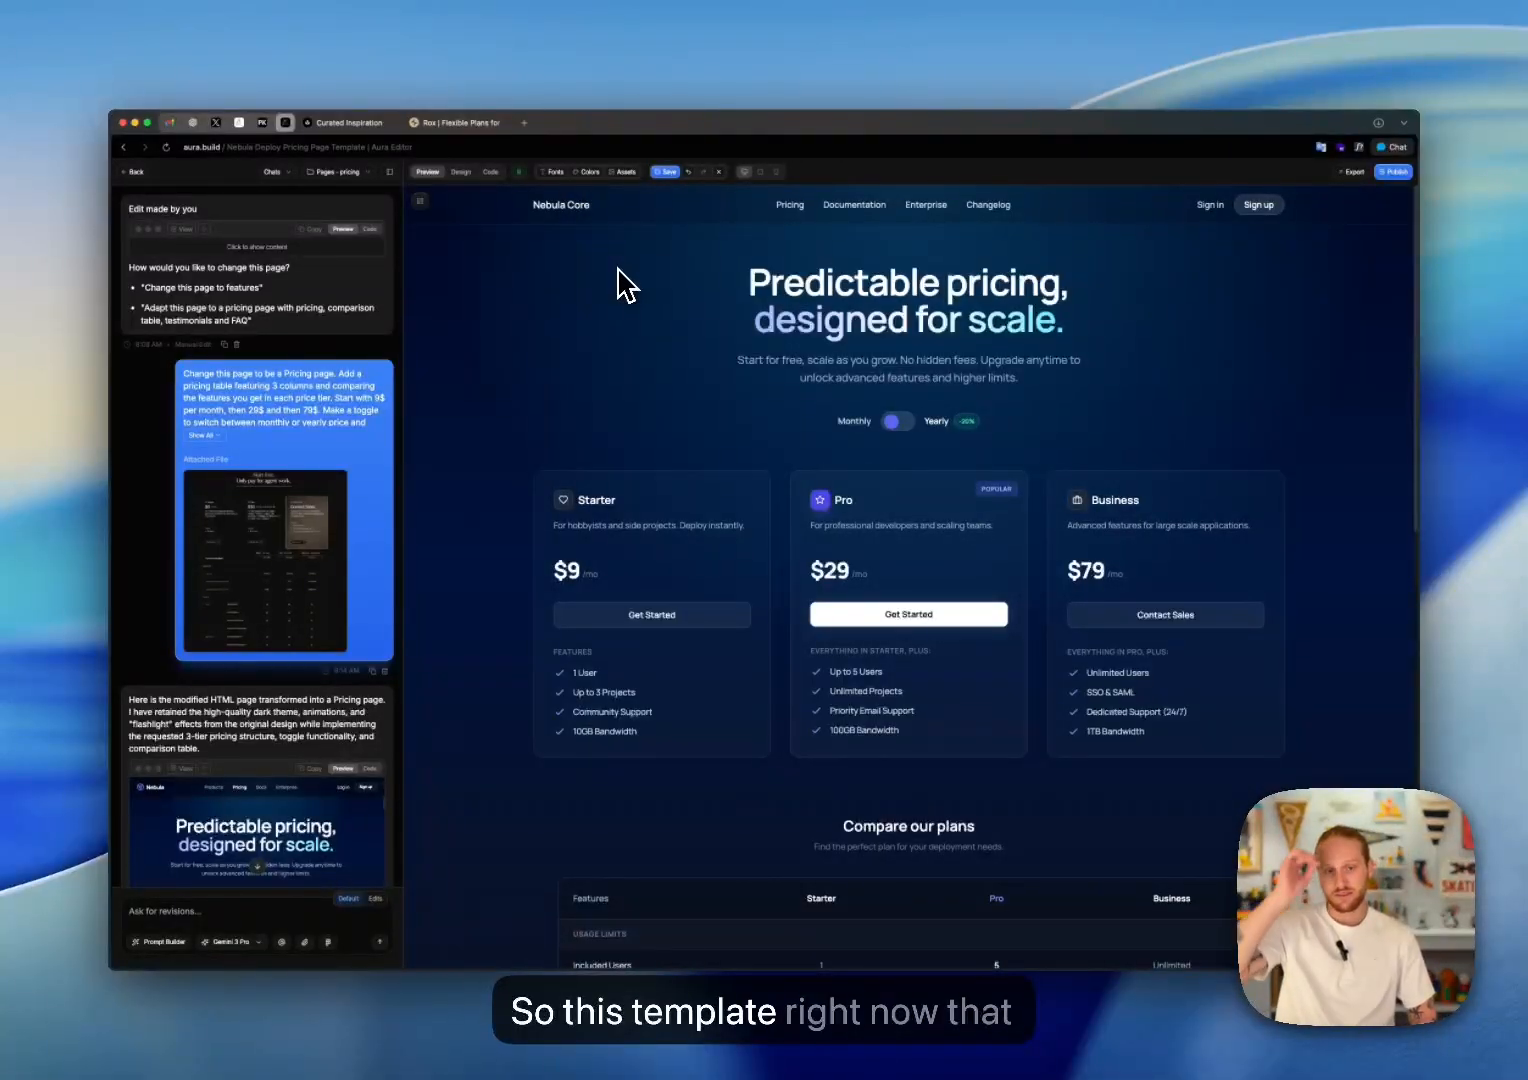
left_click(345, 173)
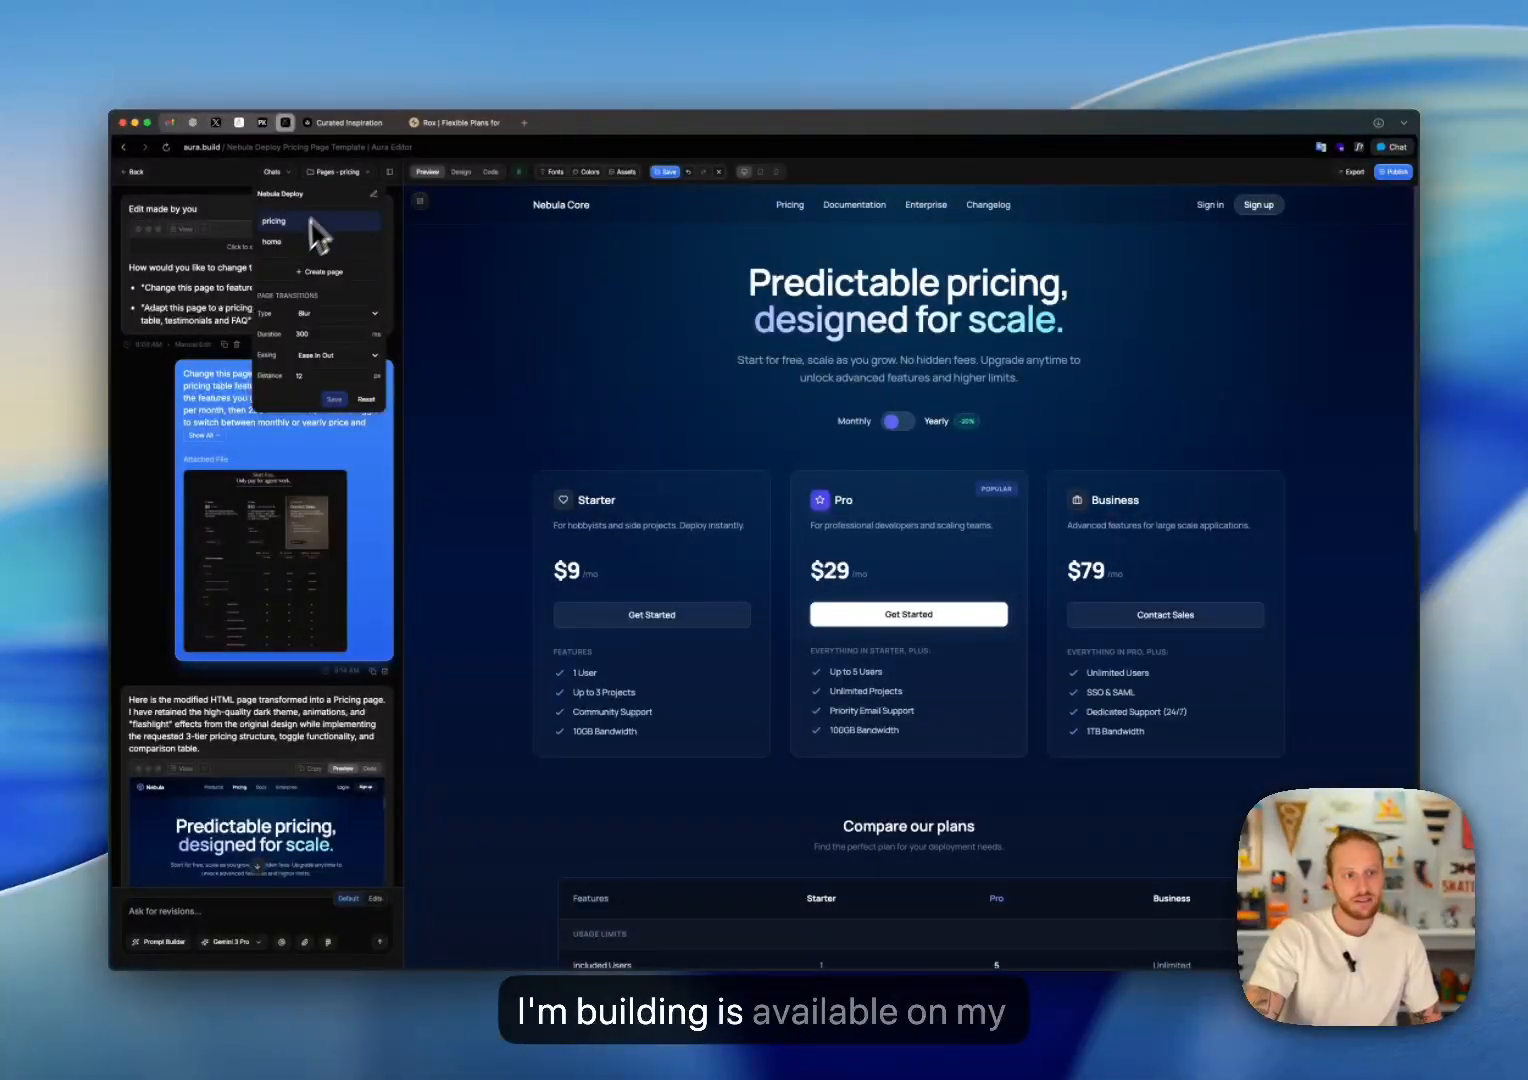
left_click(292, 250)
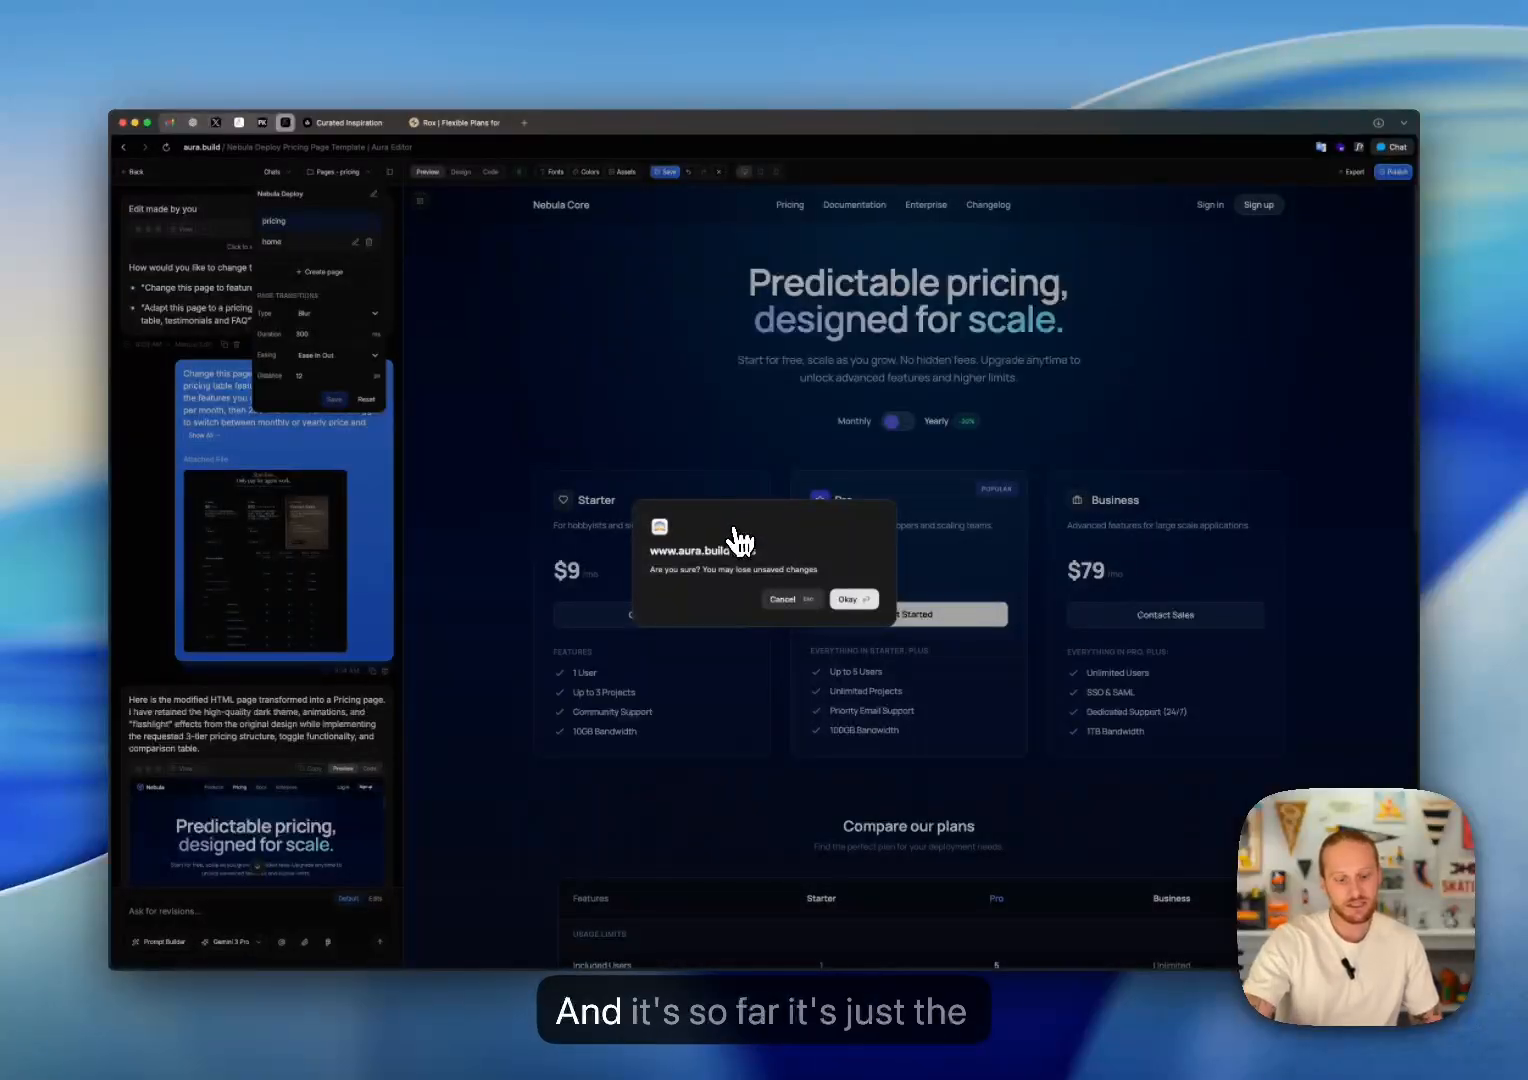
key("Escape")
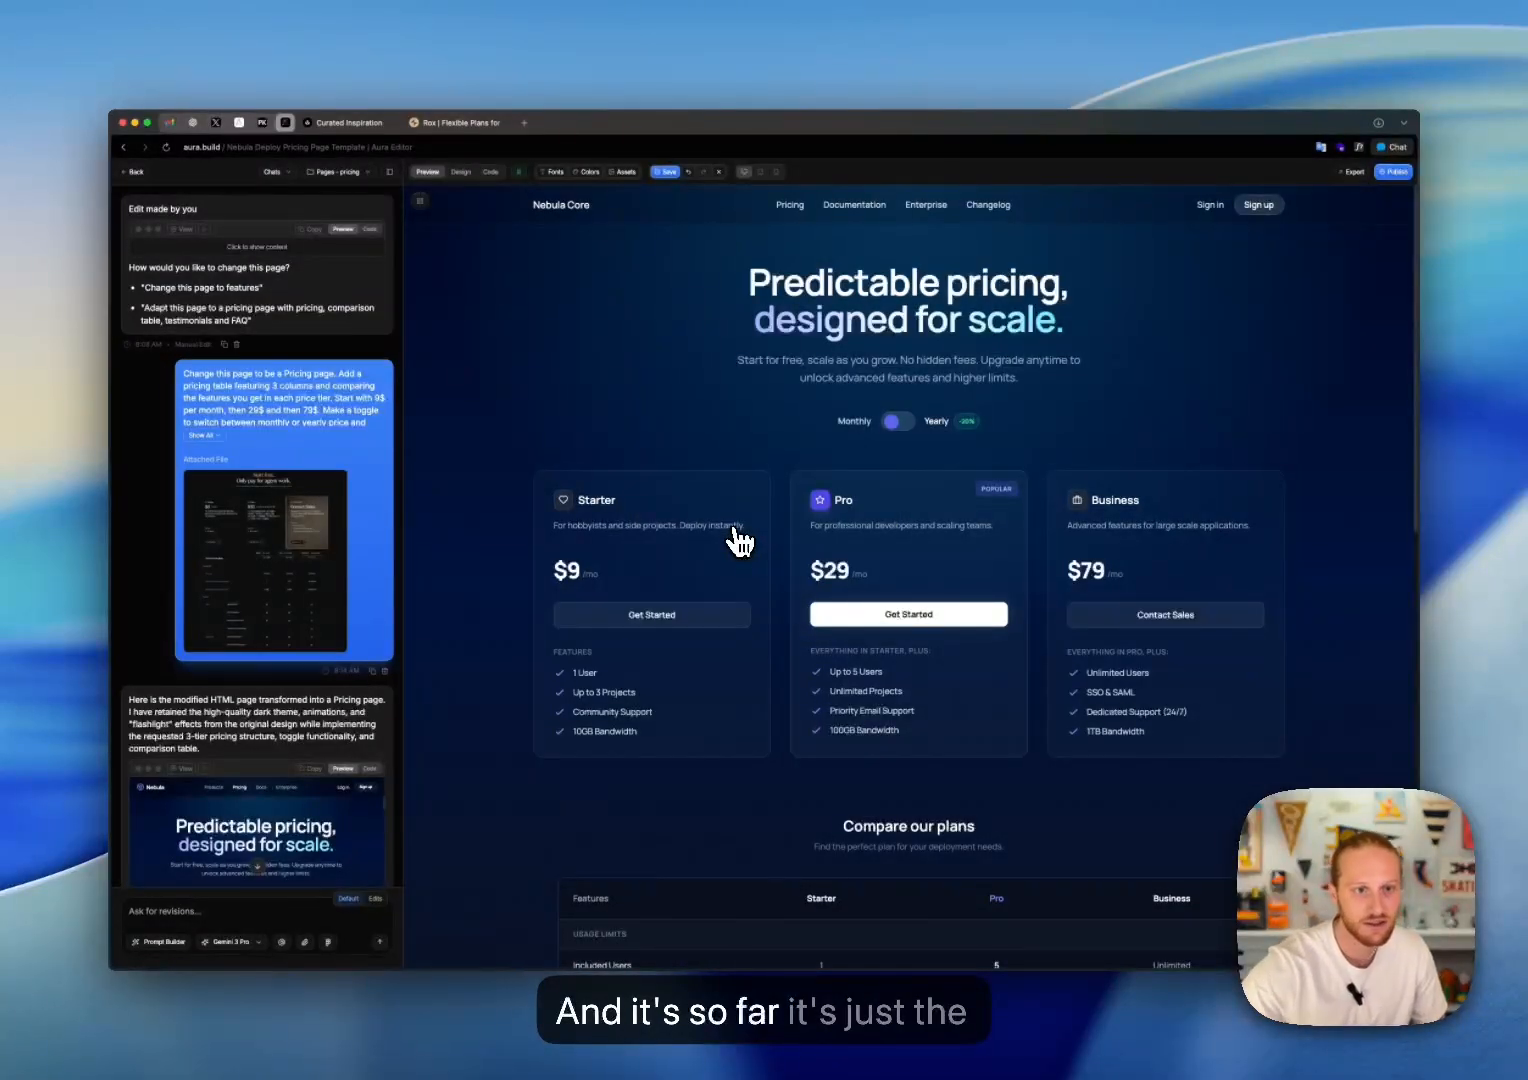
Step: Save the pricing page's changes and switch to the home page
left_click(666, 173)
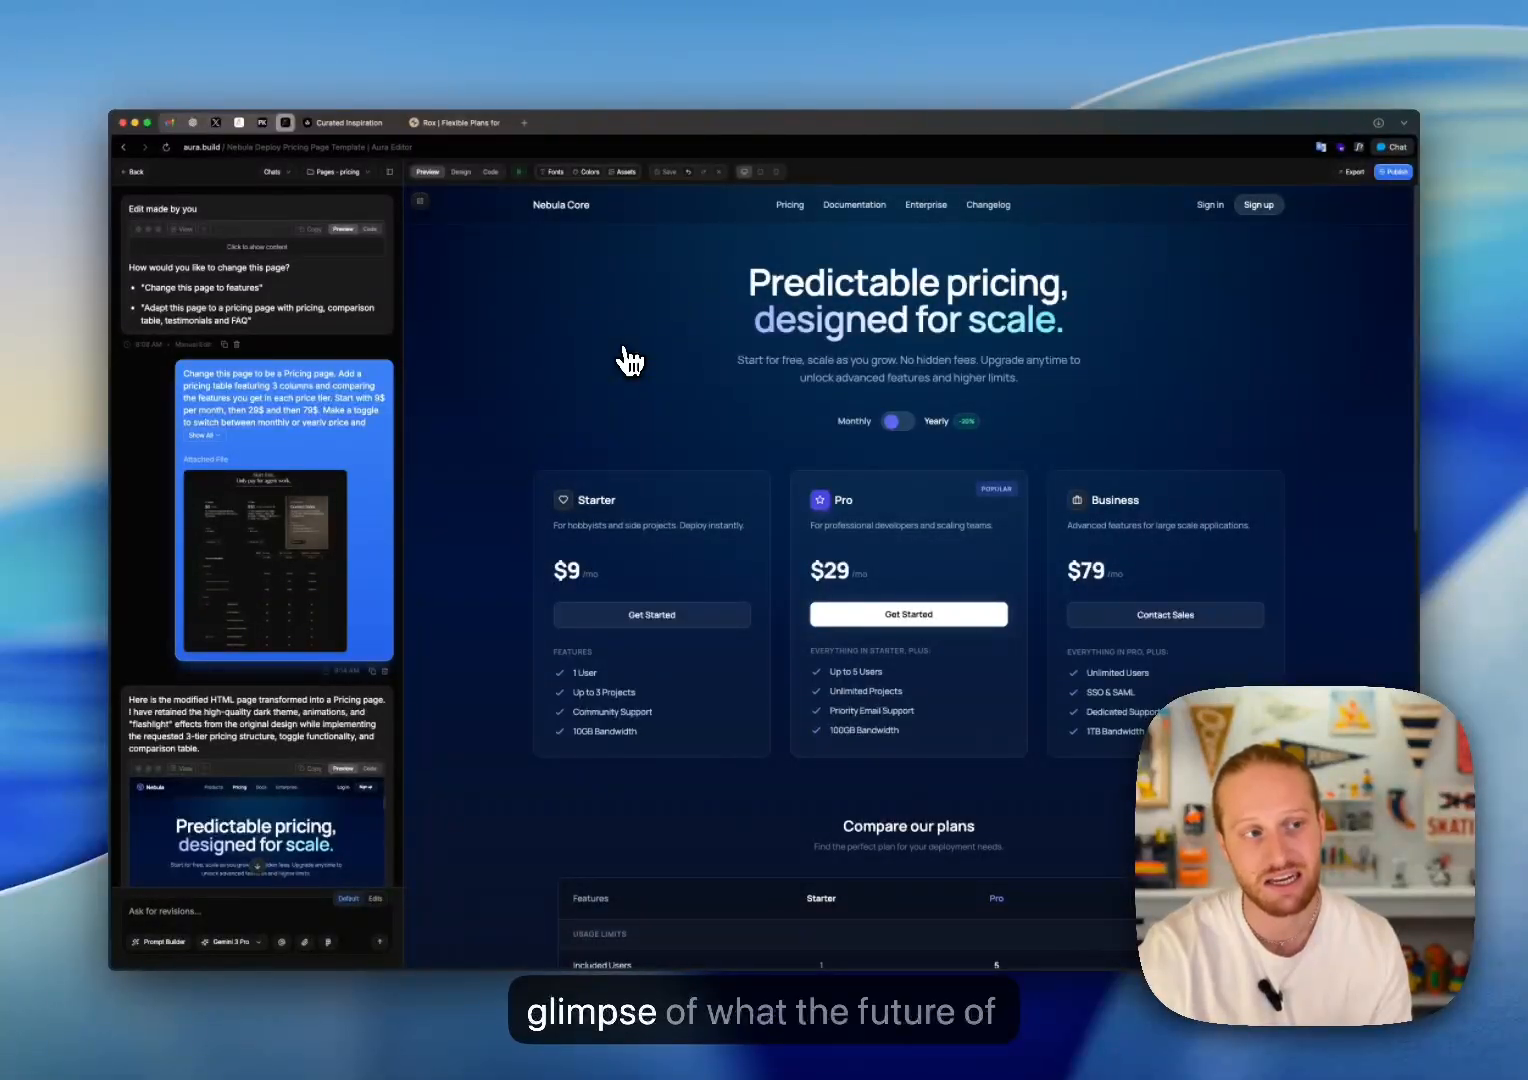
scroll(630, 360, "down", 3)
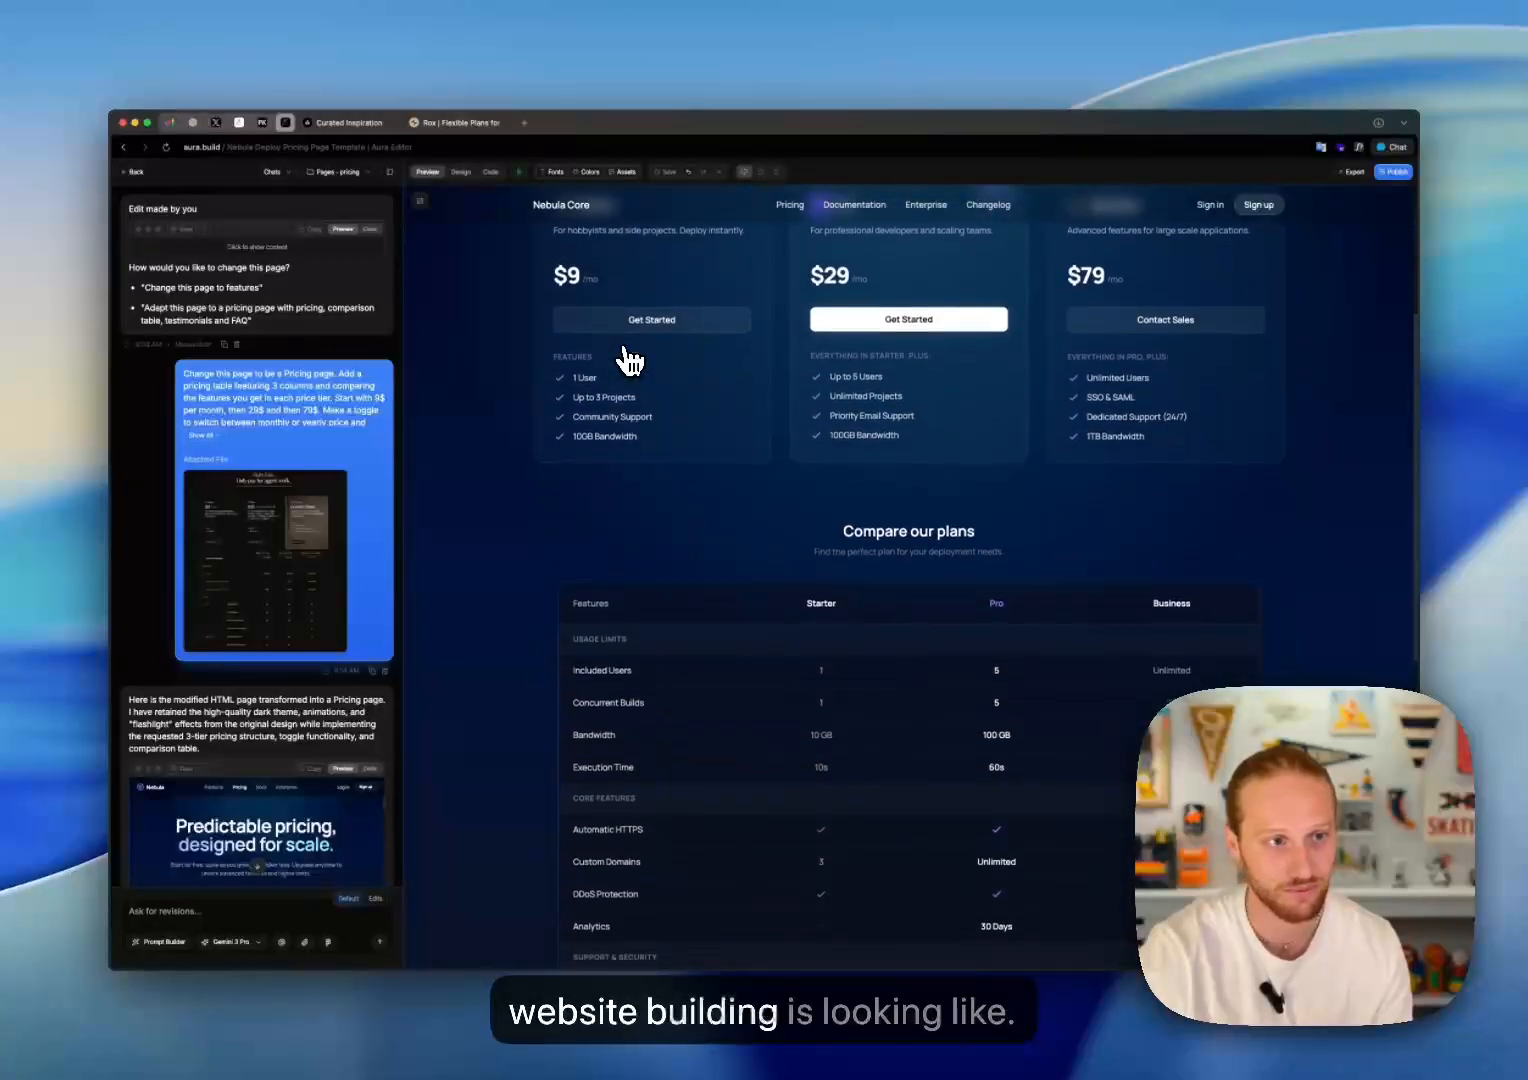
left_click(336, 173)
left_click(295, 245)
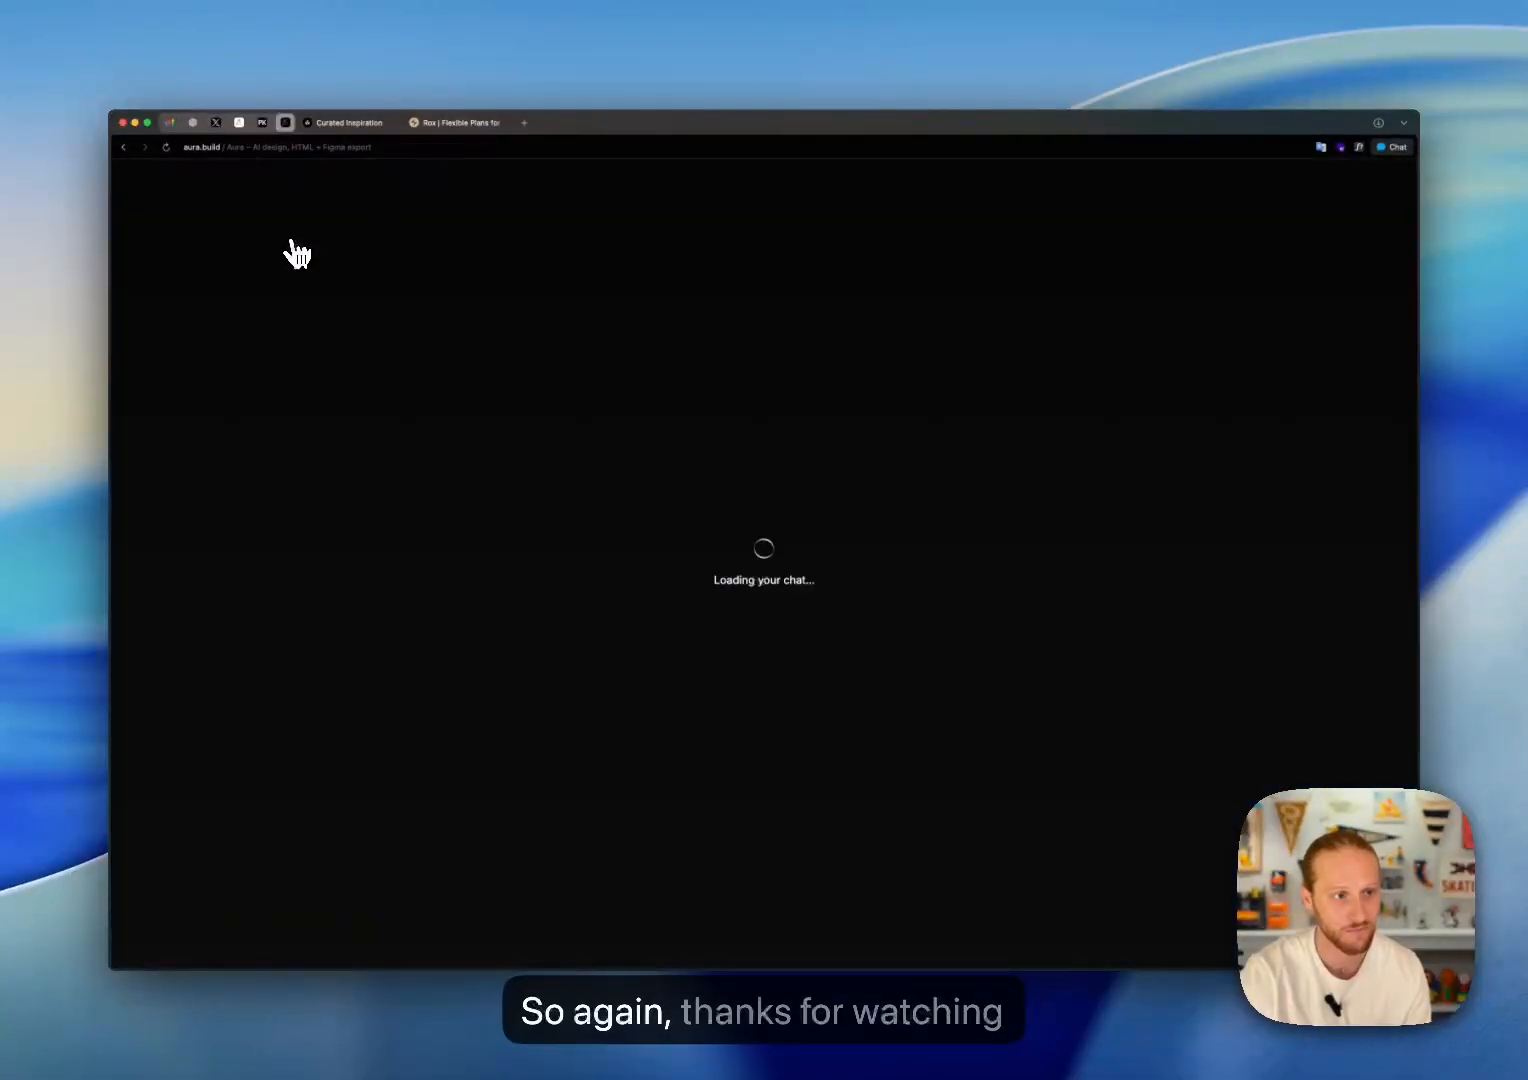